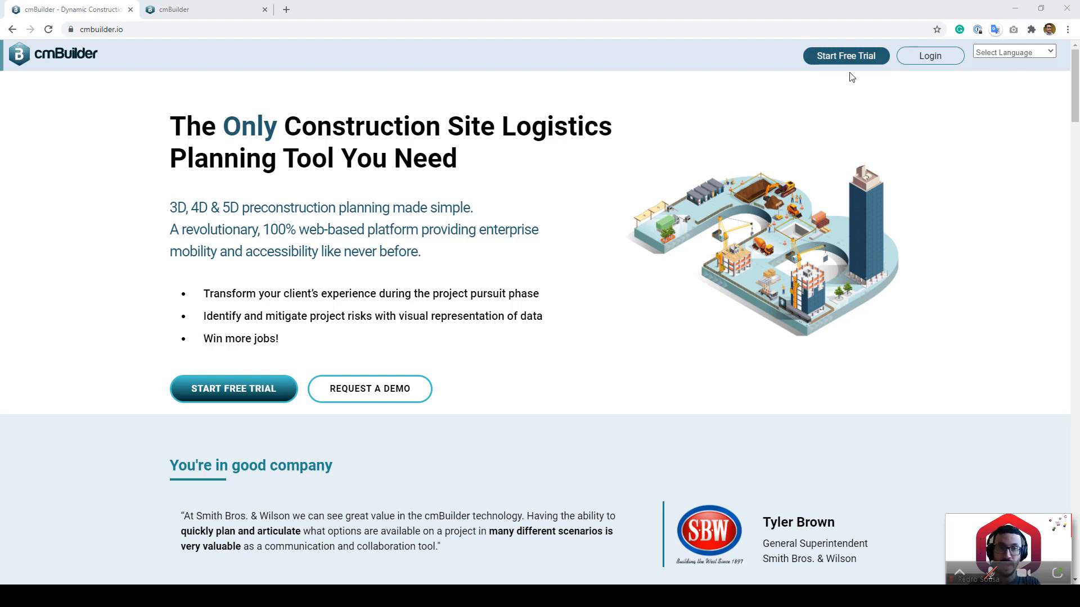
Step: Log in to cmBuilder by entering the work e-mail and choosing the company Microsoft account
left_click(917, 67)
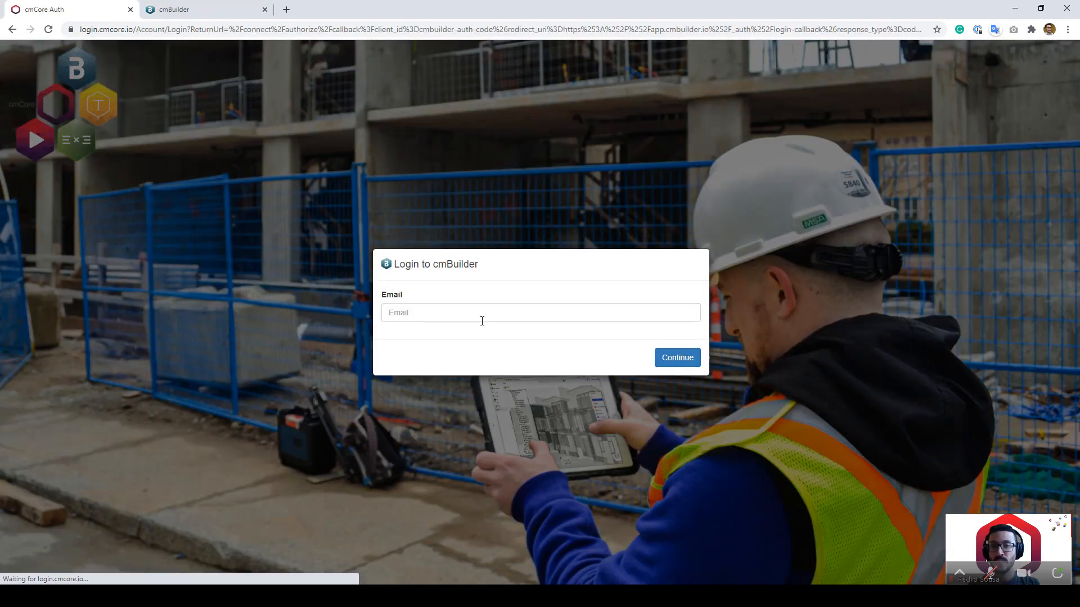
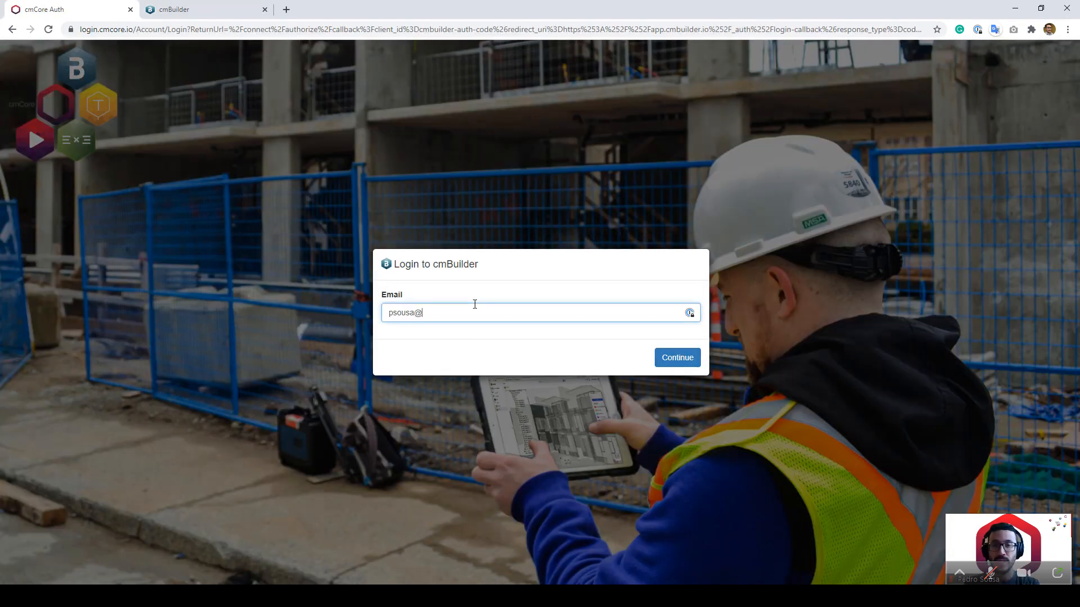
key("Return")
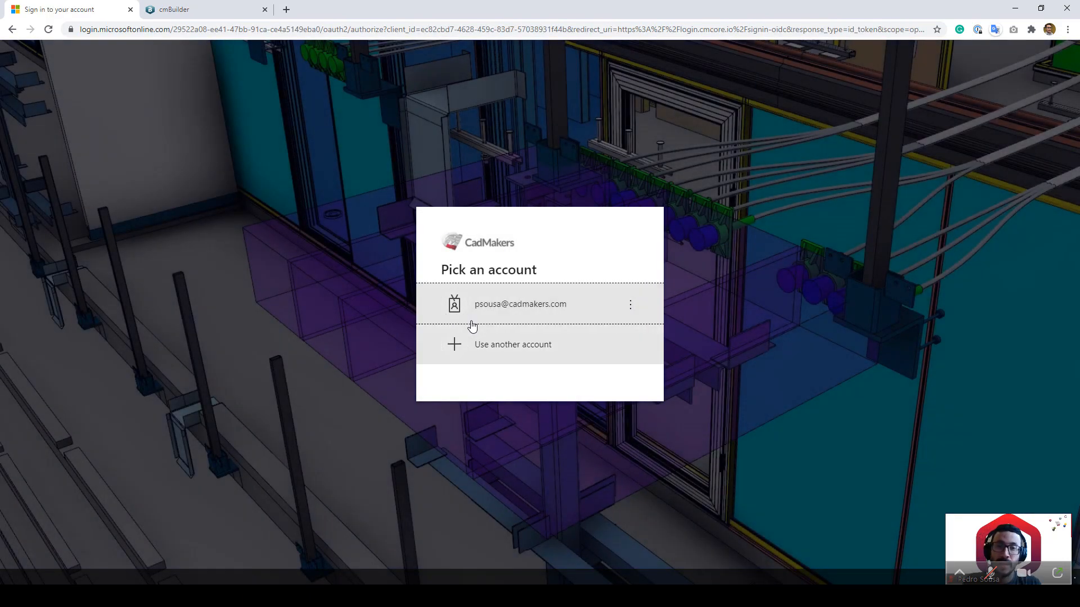
left_click(516, 316)
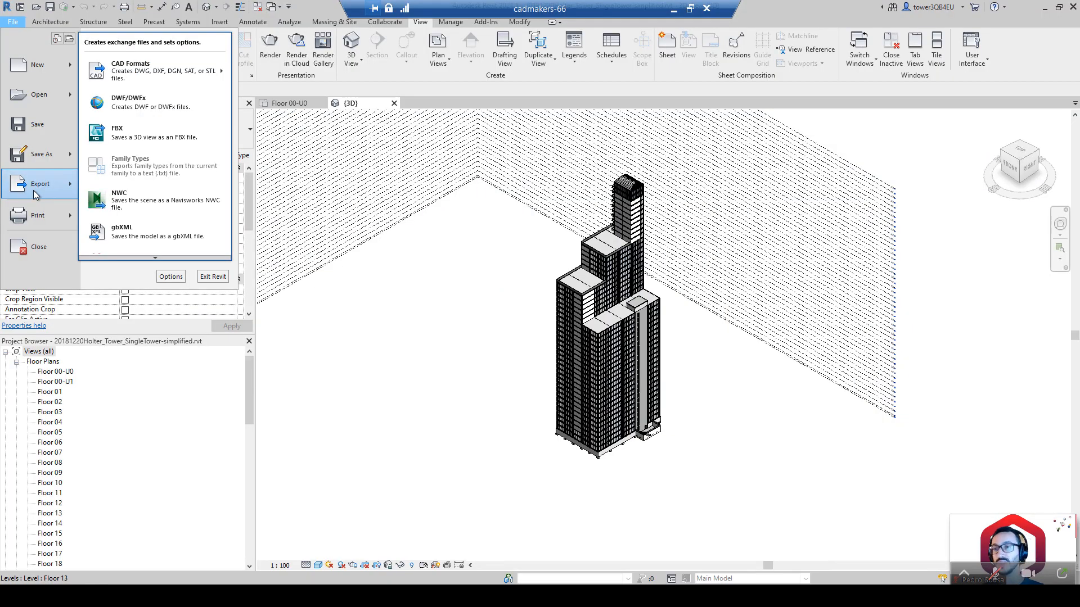
Step: Open Revit's IFC export setup and check the available IFC versions without changing them
left_click(151, 259)
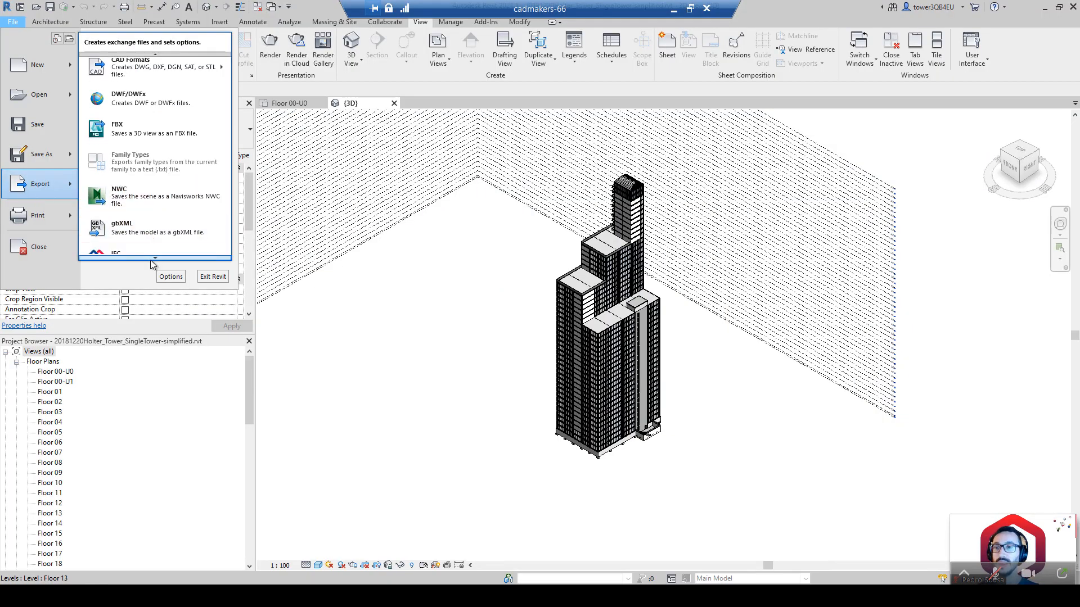
left_click(140, 117)
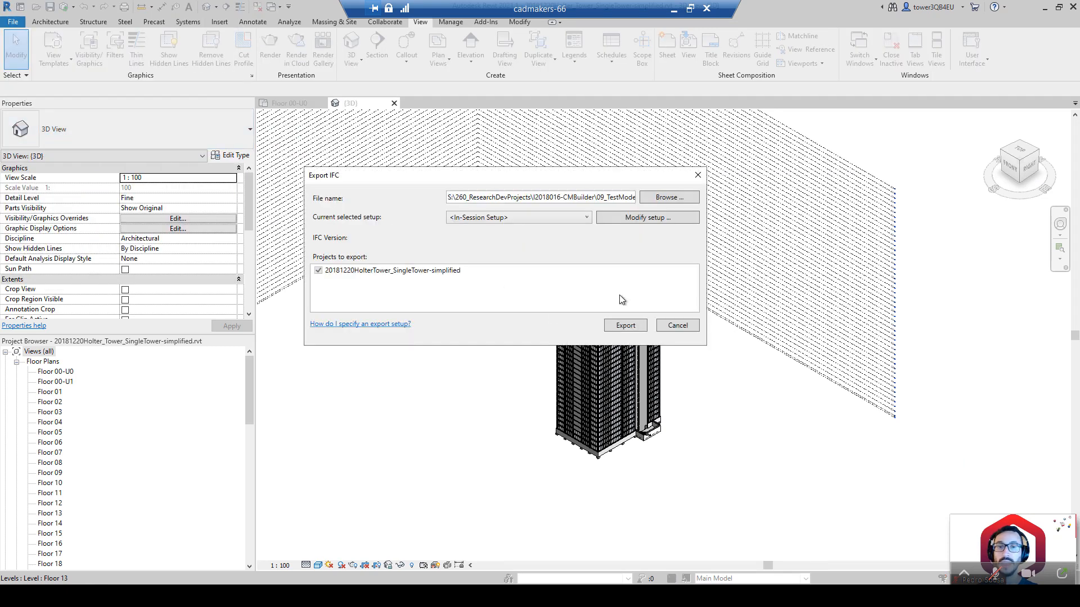
left_click(644, 224)
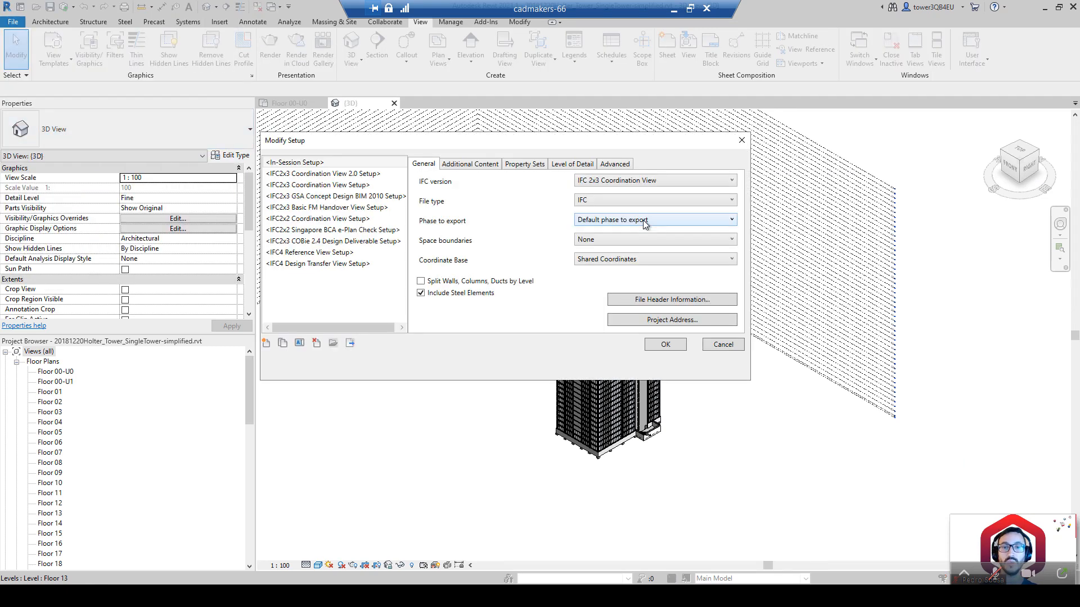
left_click(617, 185)
left_click(619, 189)
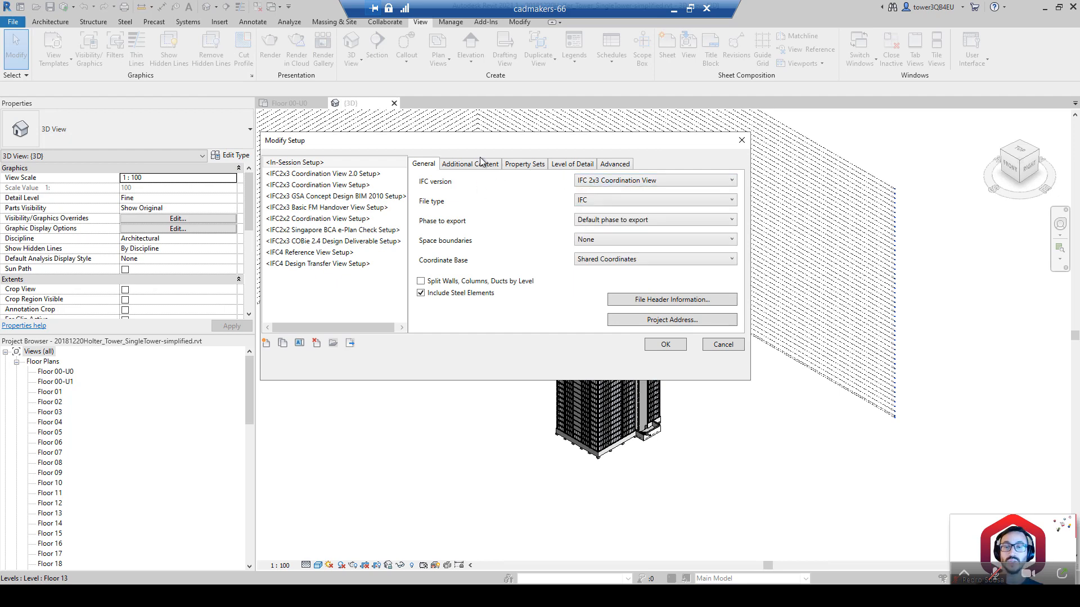
Step: Review the Additional Content options, cancel both IFC dialogs, and minimize Revit
left_click(481, 164)
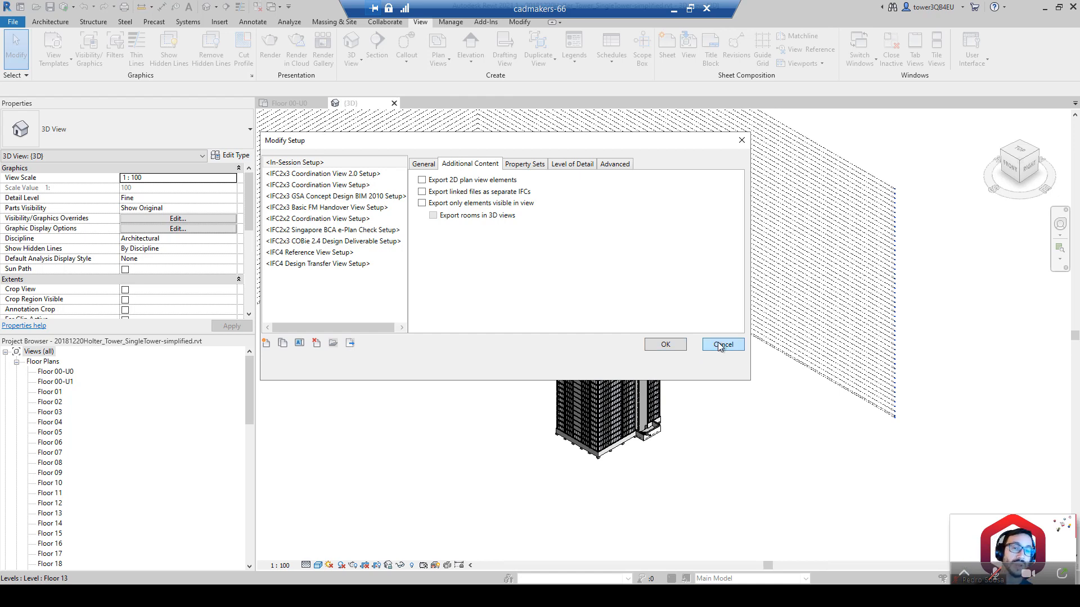
left_click(668, 347)
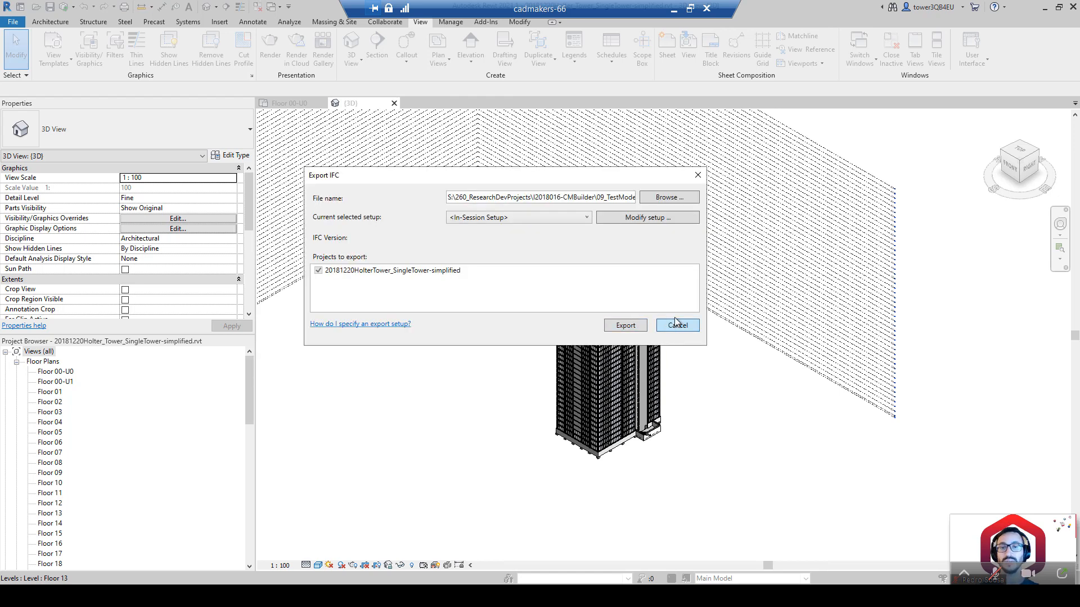
left_click(677, 325)
left_click(675, 12)
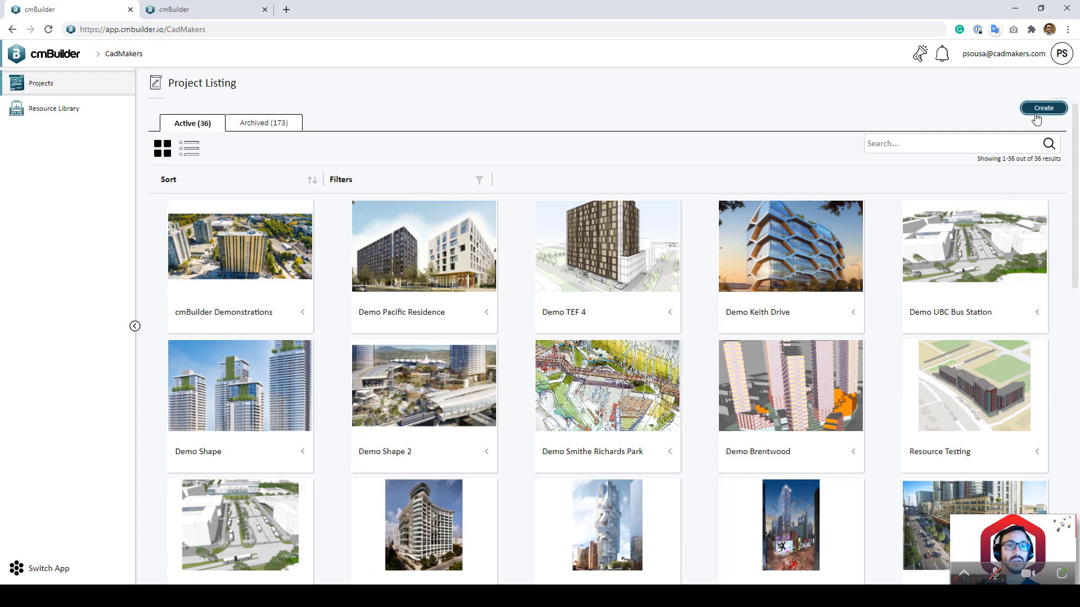
Step: Start a new cmBuilder project and enter 'Demonstration NYC' as its name
left_click(1042, 108)
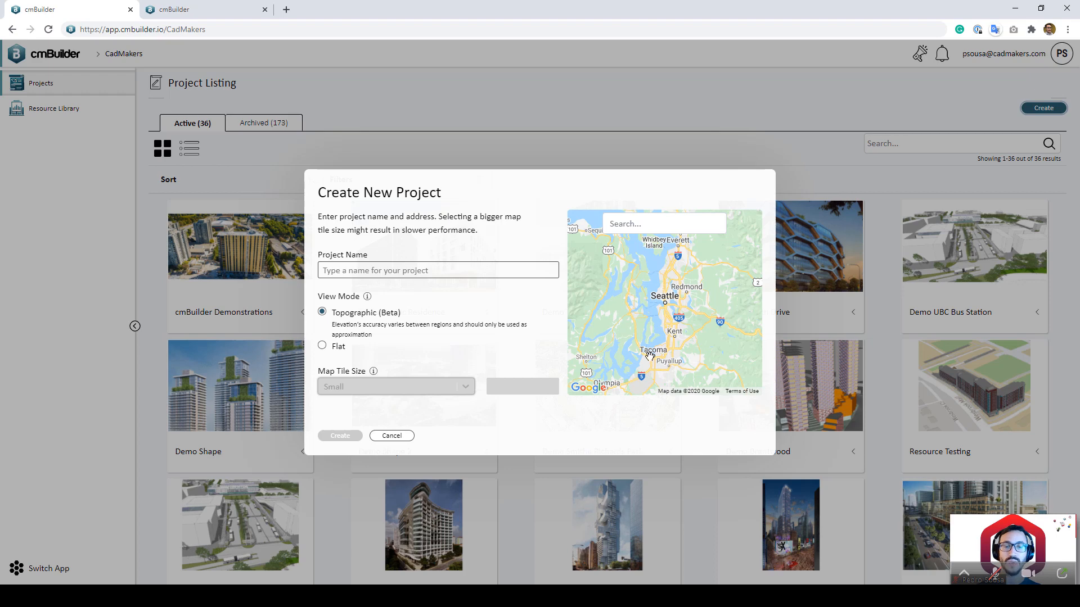
left_click(505, 277)
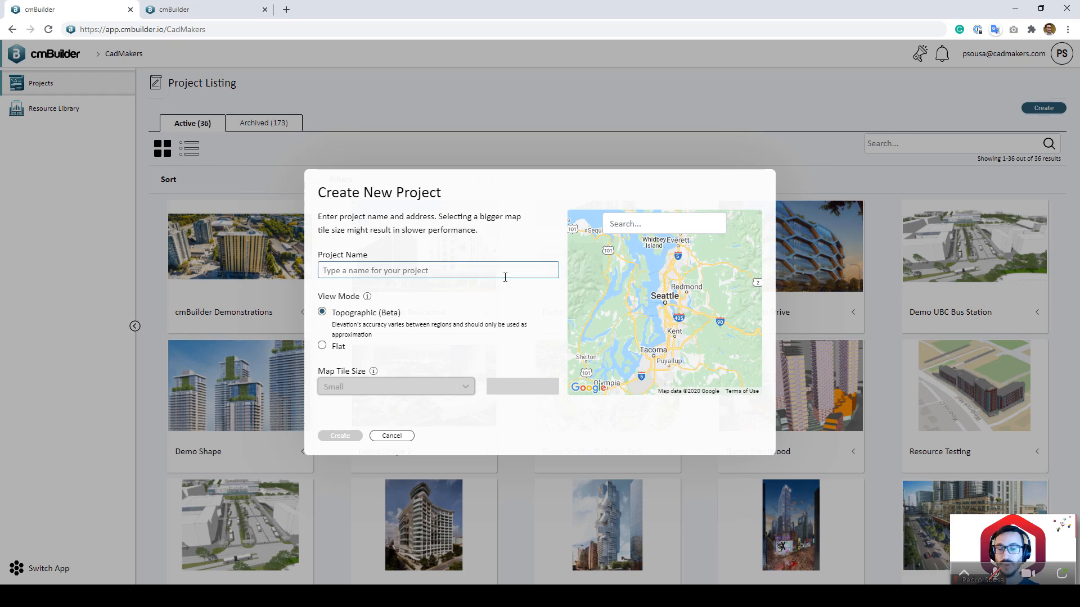
type("Demonstration NYC")
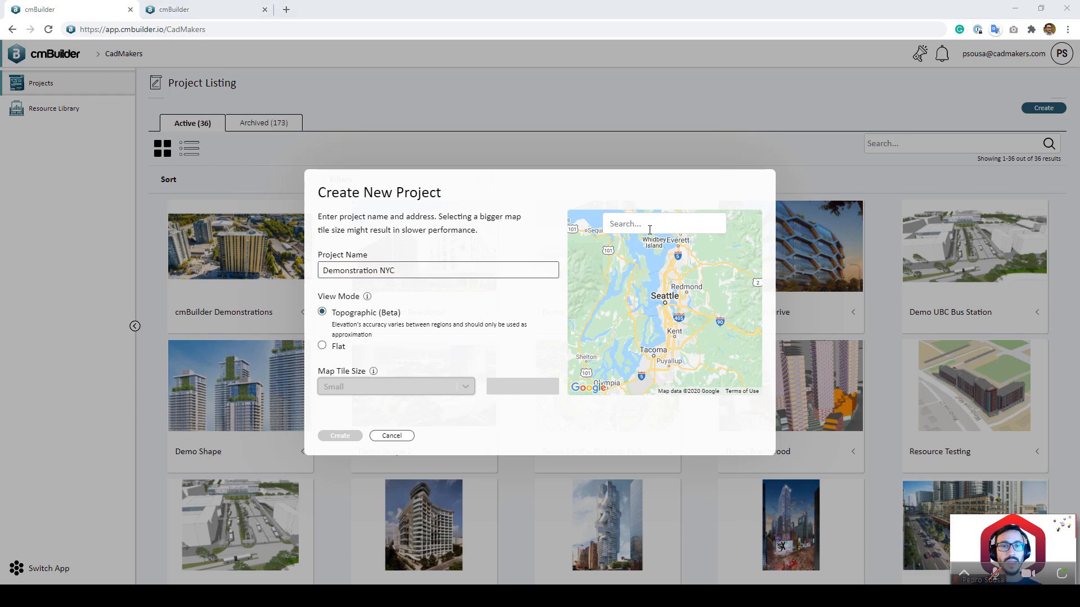
Step: Find the pasted 6th Ave, New York address on the map and look around the site
left_click(649, 225)
left_click(664, 245)
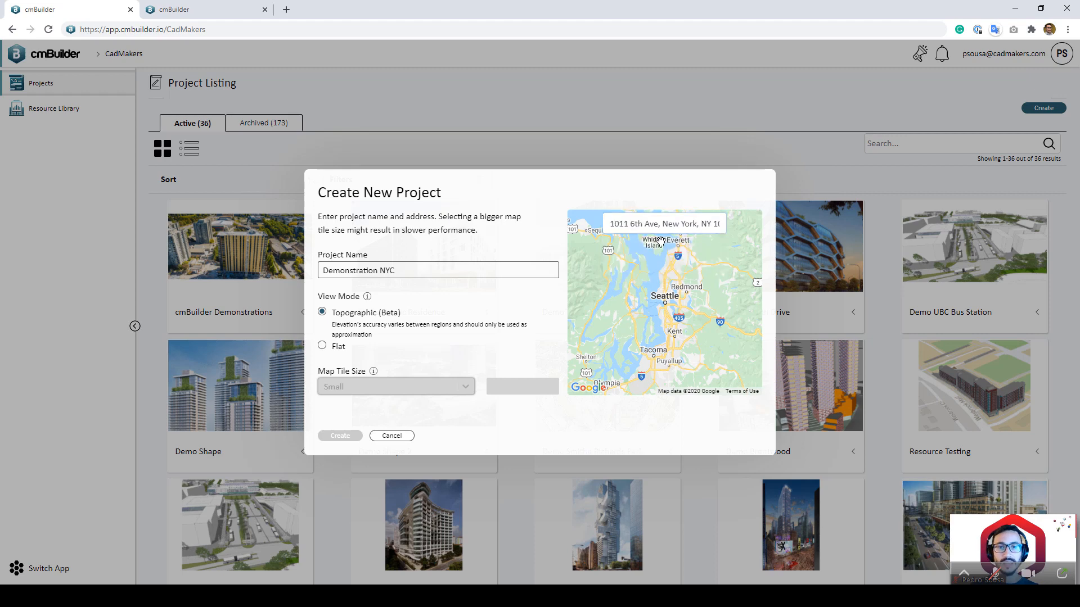
scroll(681, 319, "up", 3)
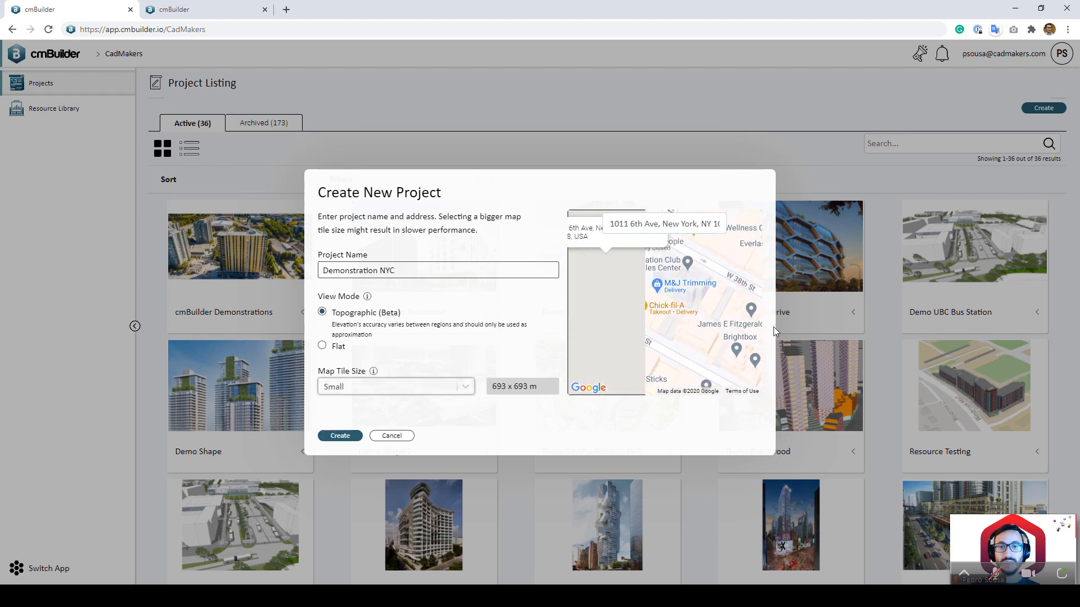
scroll(626, 331, "down", 2)
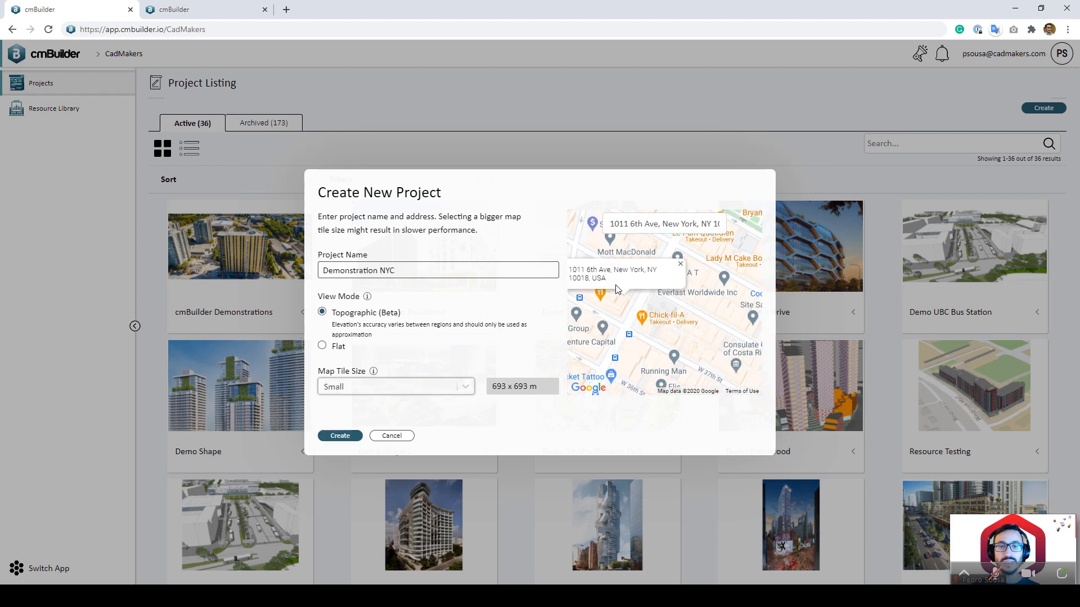
scroll(662, 317, "up", 1)
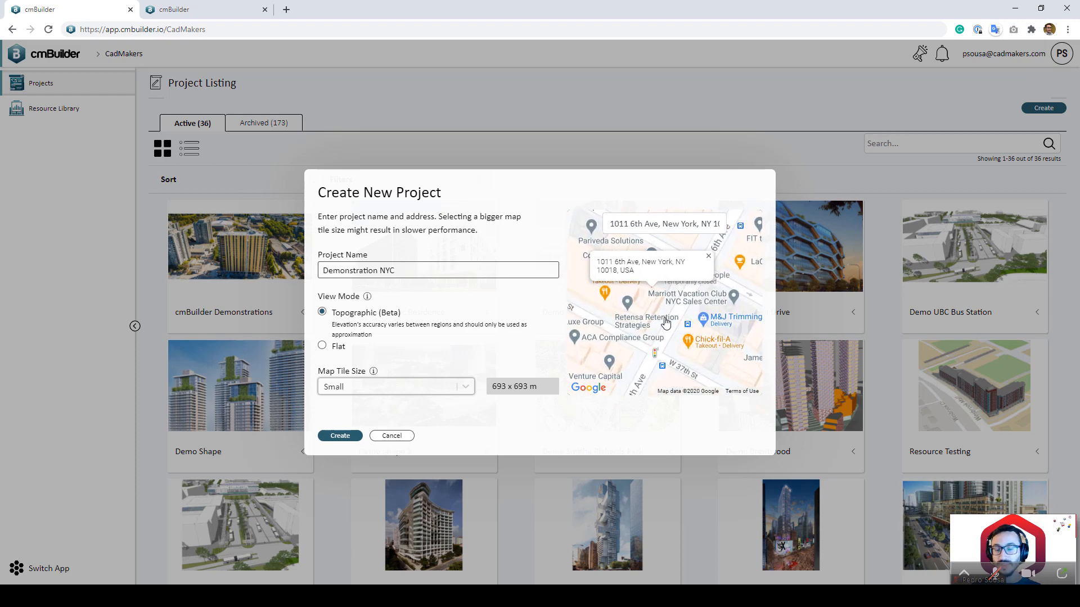
scroll(665, 322, "up", 1)
left_click_drag(666, 323, 689, 340)
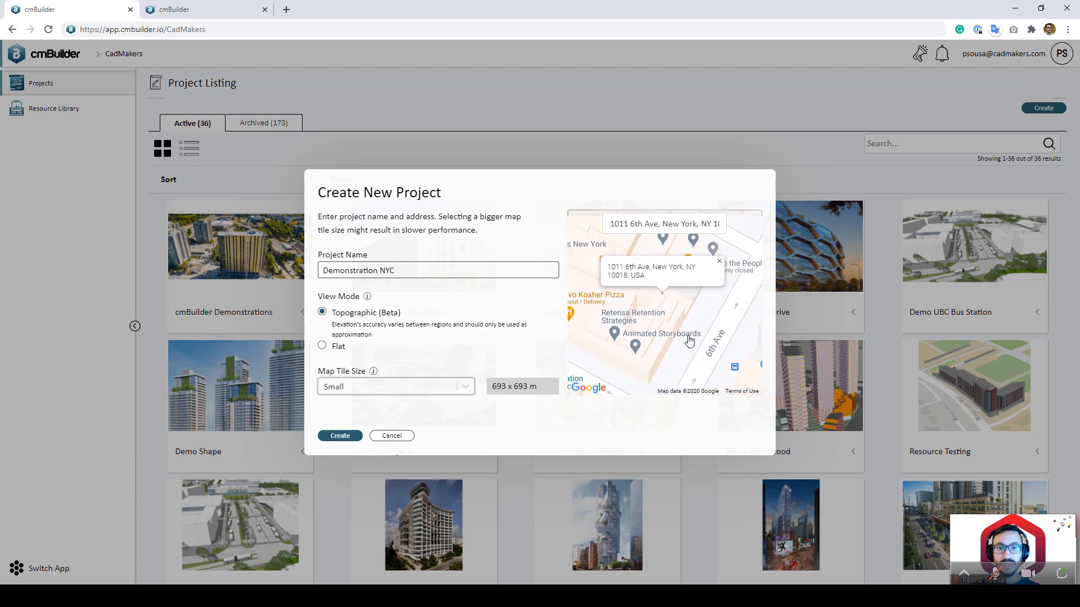
scroll(689, 340, "down", 1)
scroll(692, 333, "up", 1)
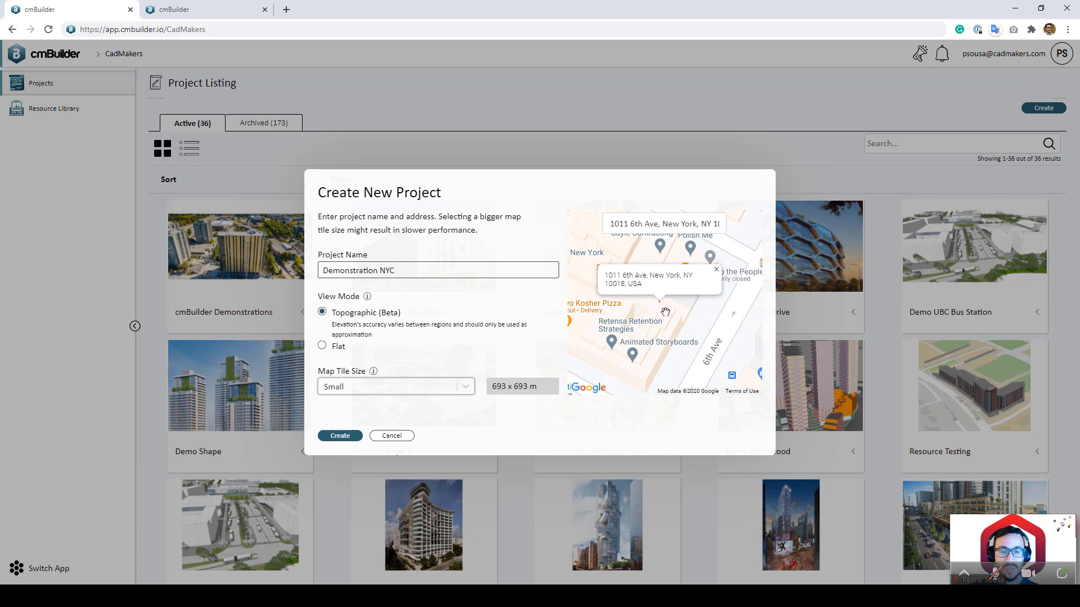
mouse_move(666, 329)
left_mouse_down()
mouse_move(671, 339)
mouse_move(673, 318)
left_mouse_up()
left_click(673, 316)
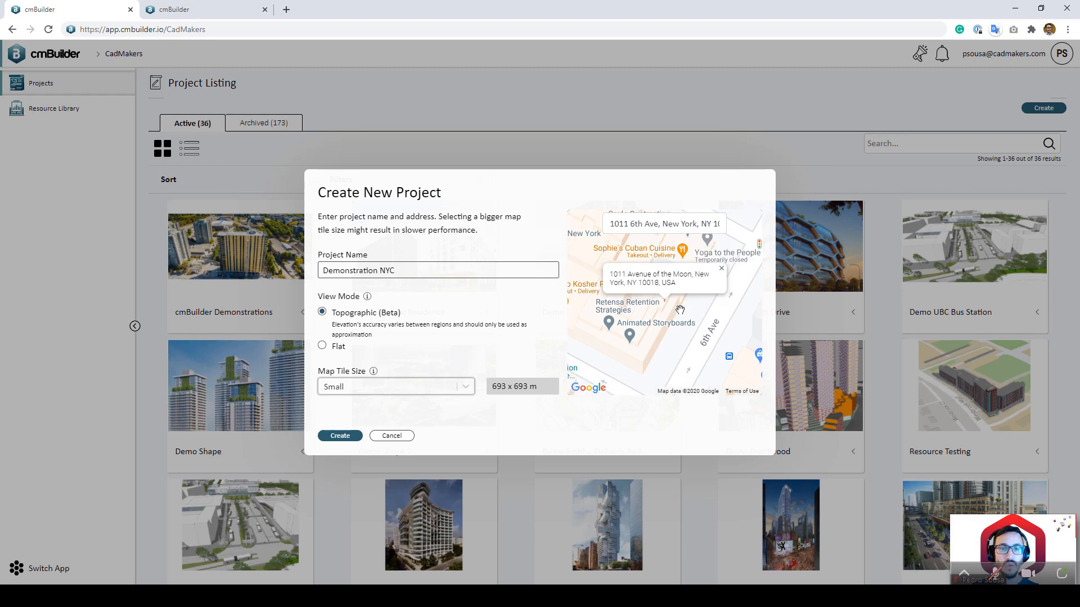
left_click(682, 304)
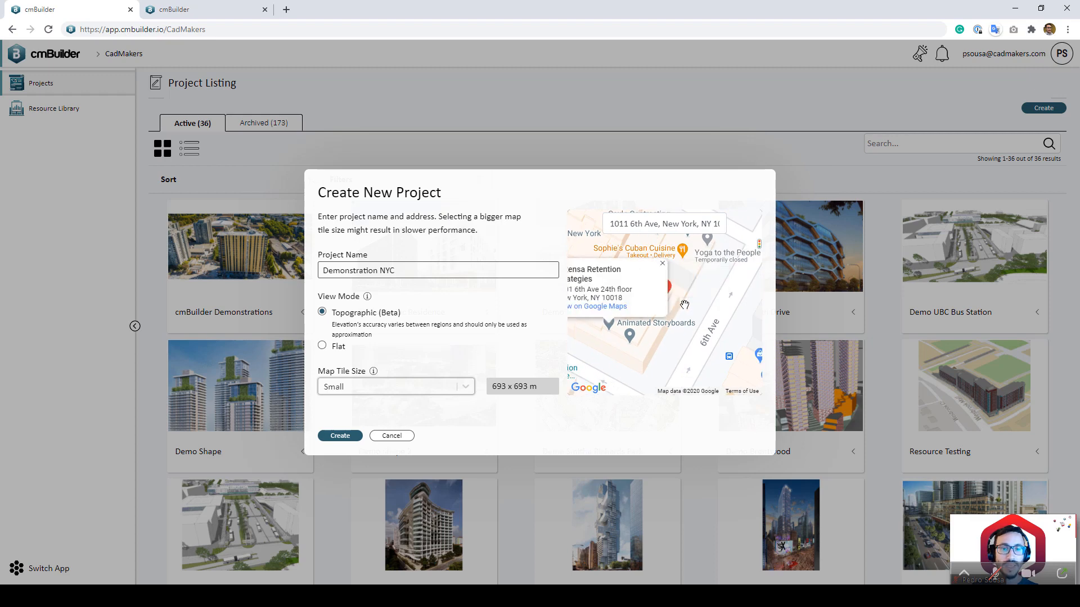
left_click_drag(685, 305, 740, 274)
left_click(722, 264)
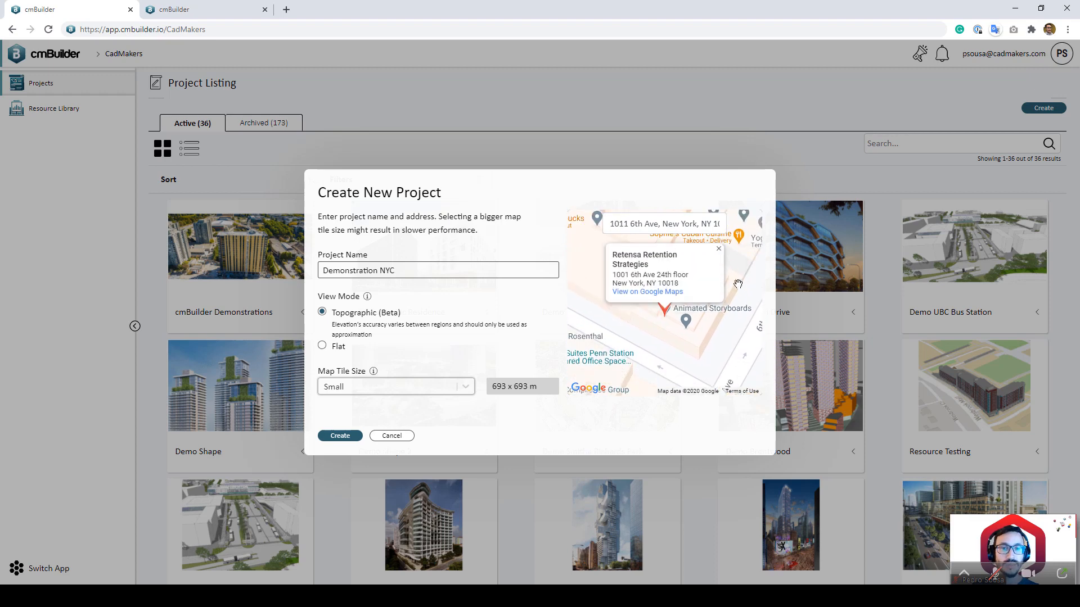
left_click(737, 284)
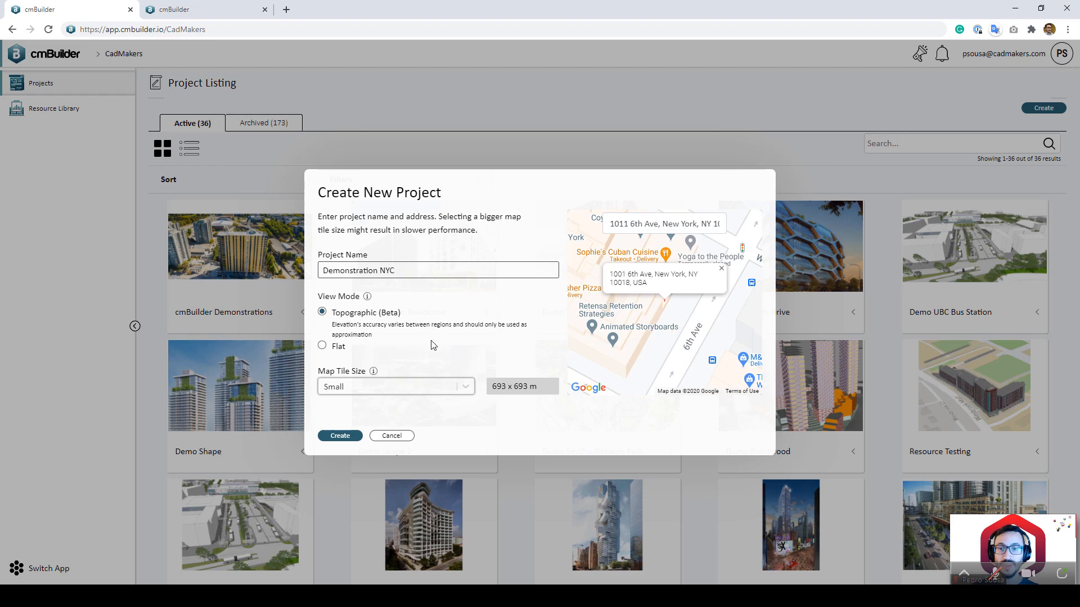
Step: Keep the Small map tile size and create the Demonstration NYC project
left_click(396, 389)
left_click(398, 390)
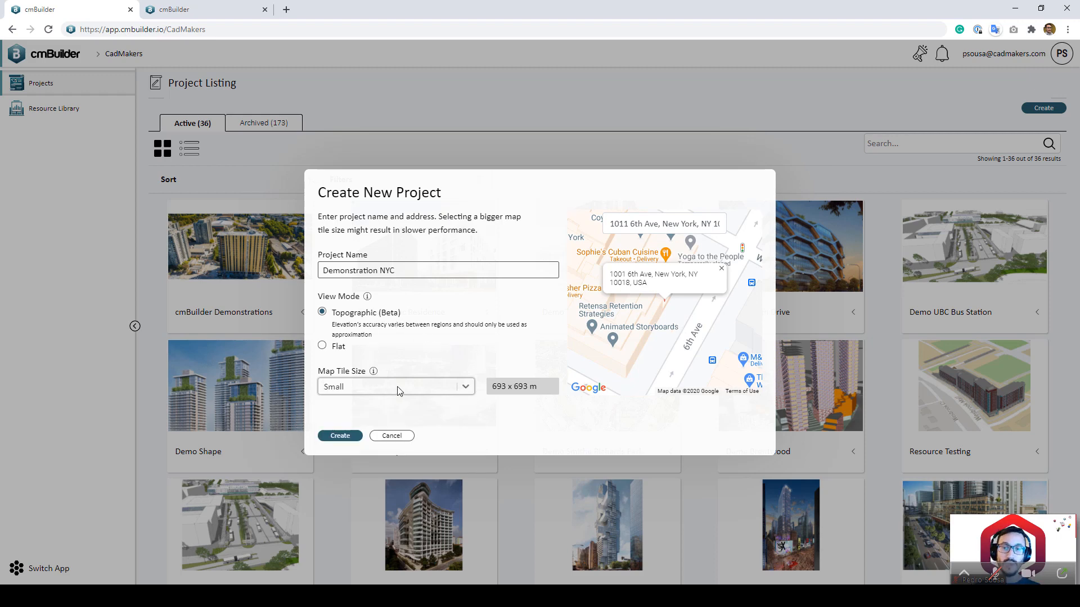
left_click(398, 390)
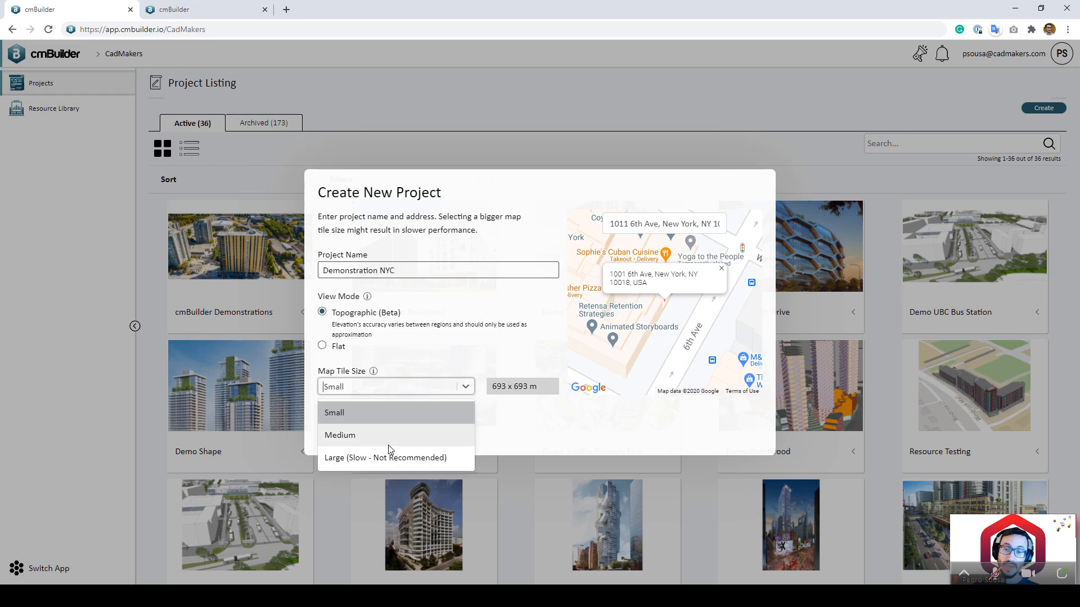
left_click(518, 433)
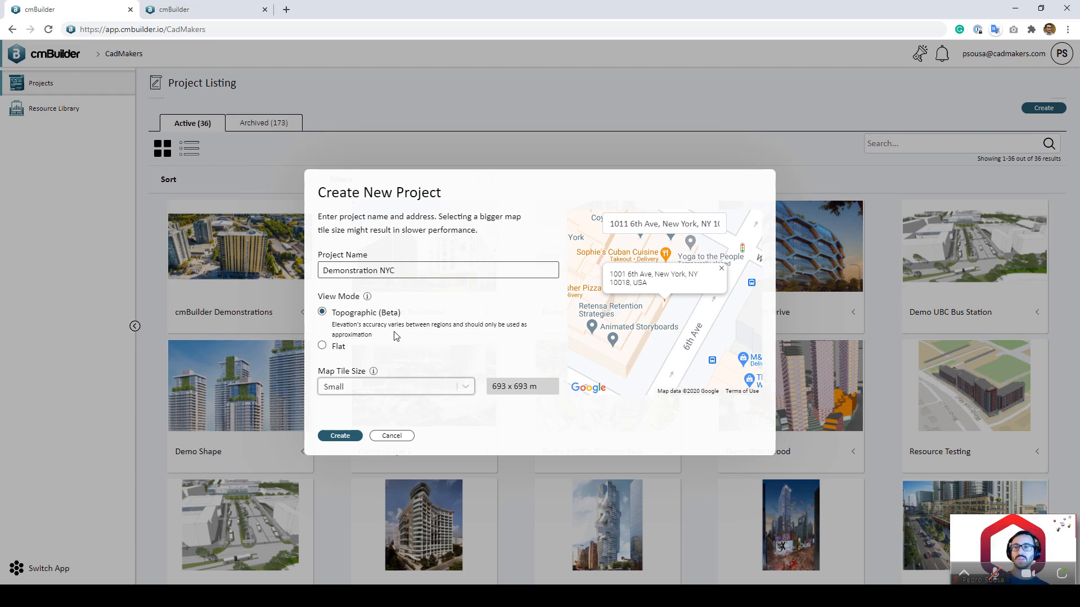
left_click(340, 436)
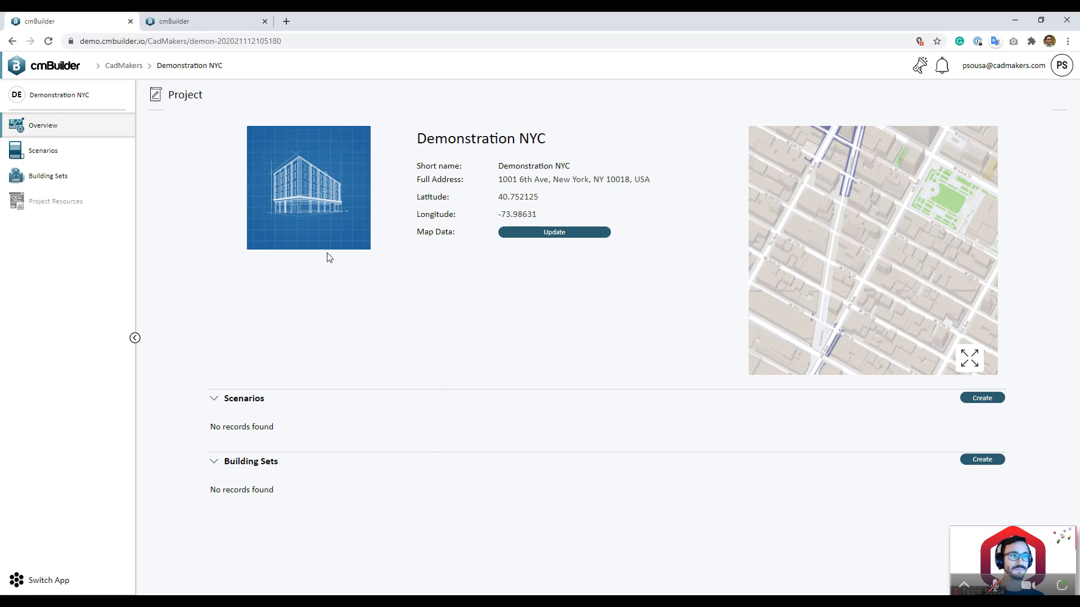
Step: Leave the project image unchanged and open the 6th Ave site map in the 3D view
left_click(304, 229)
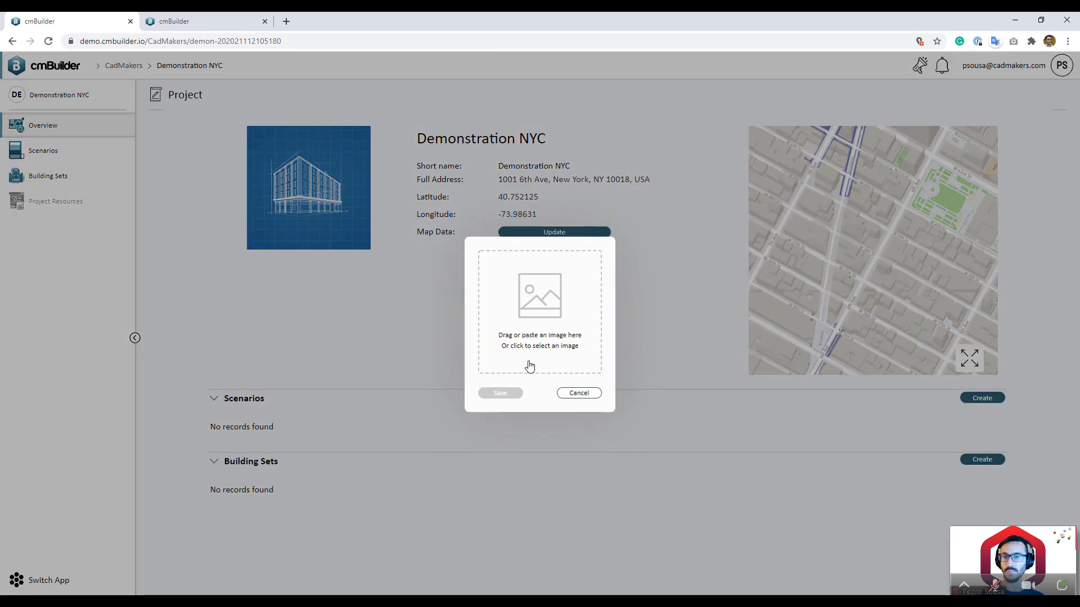
left_click(584, 395)
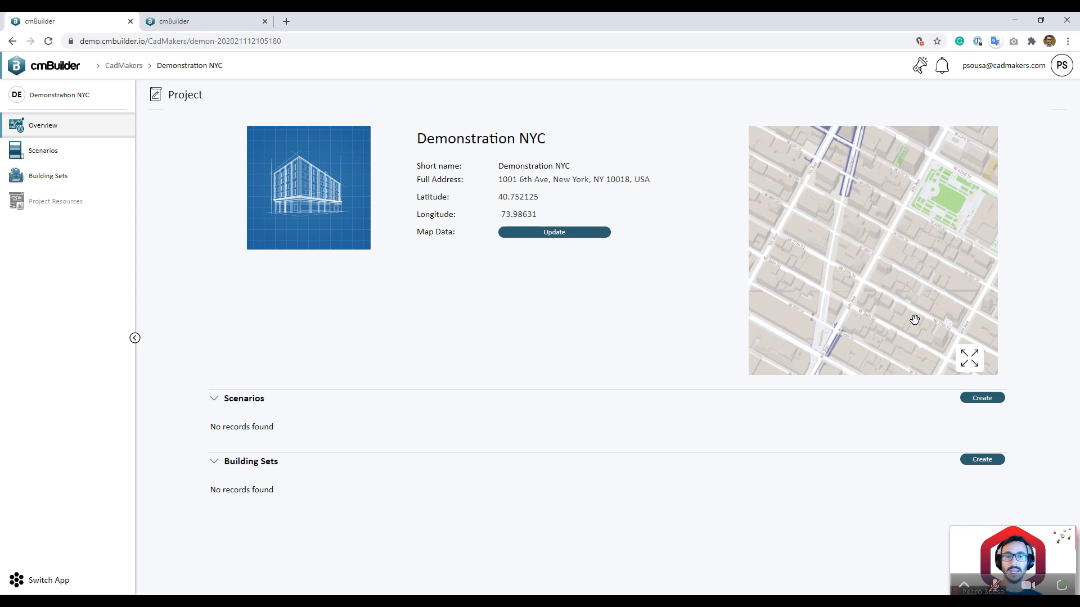
left_click(969, 358)
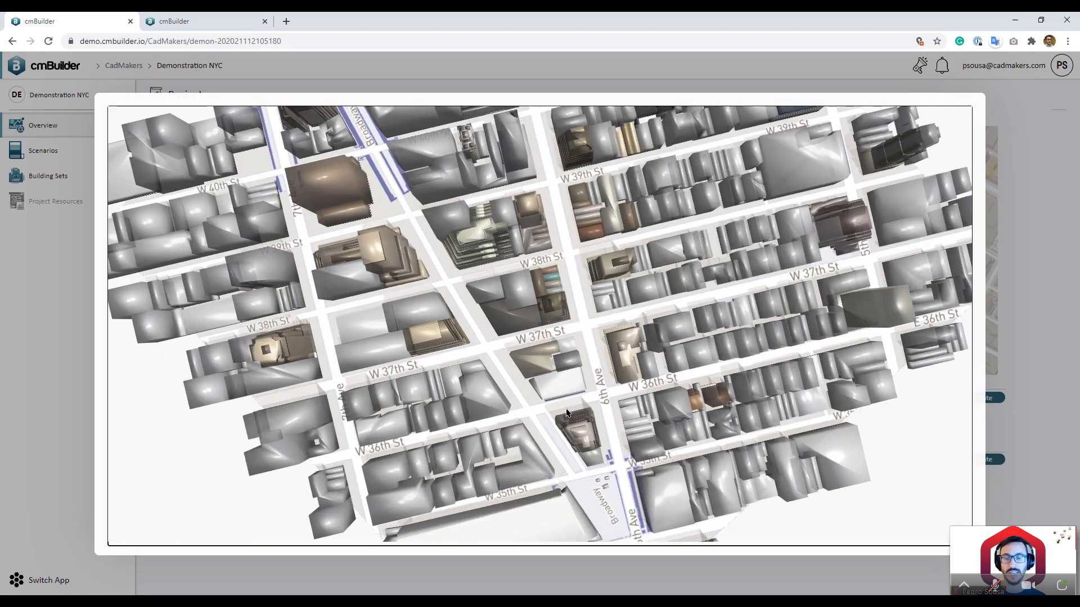
Step: Orbit and zoom around the Midtown blocks near W 42nd St and 6th Ave, then close the view
scroll(566, 412, "down", 5)
left_click_drag(560, 415, 503, 425)
scroll(515, 404, "up", 5)
scroll(514, 405, "down", 5)
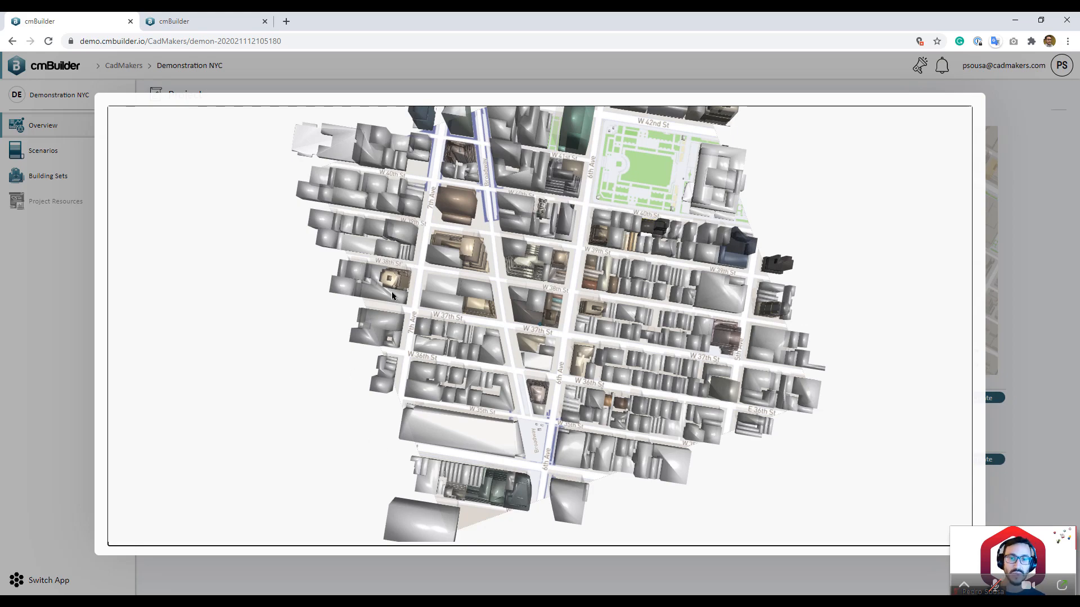
left_click_drag(527, 389, 507, 361)
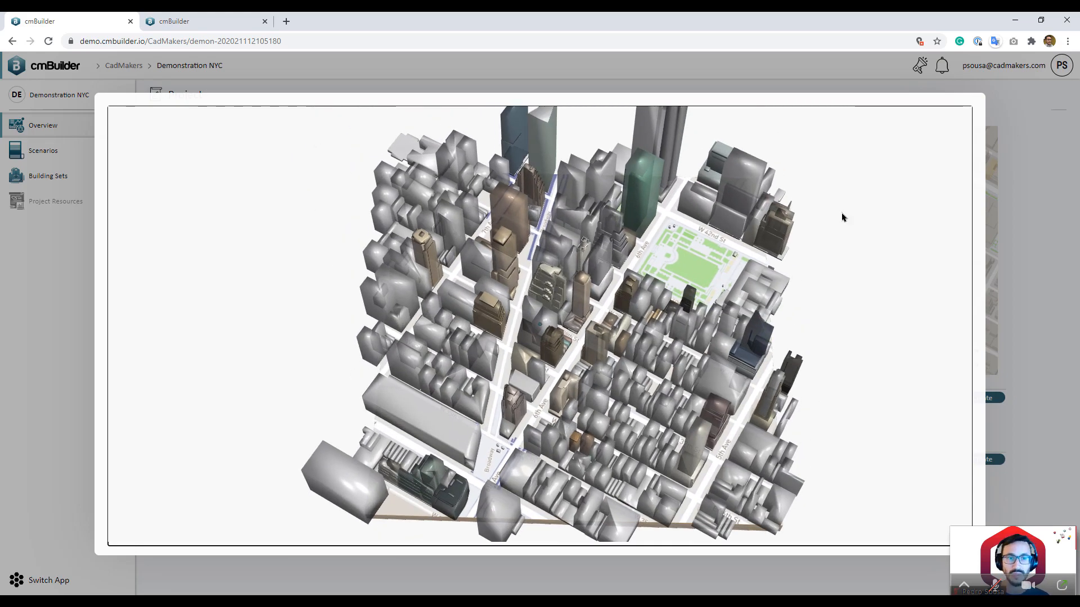
scroll(680, 281, "down", 5)
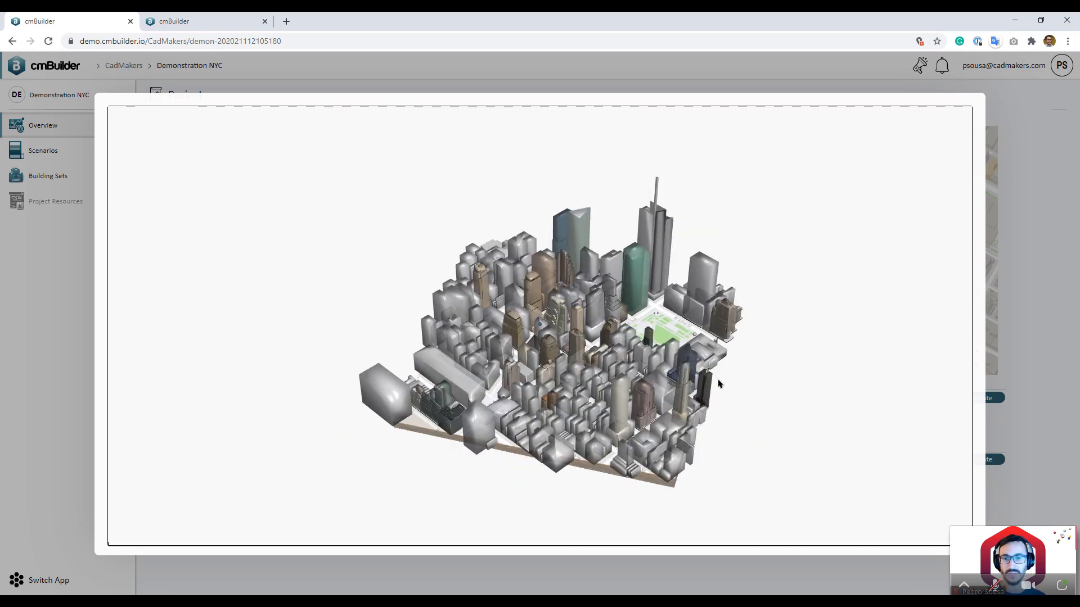
scroll(646, 360, "up", 4)
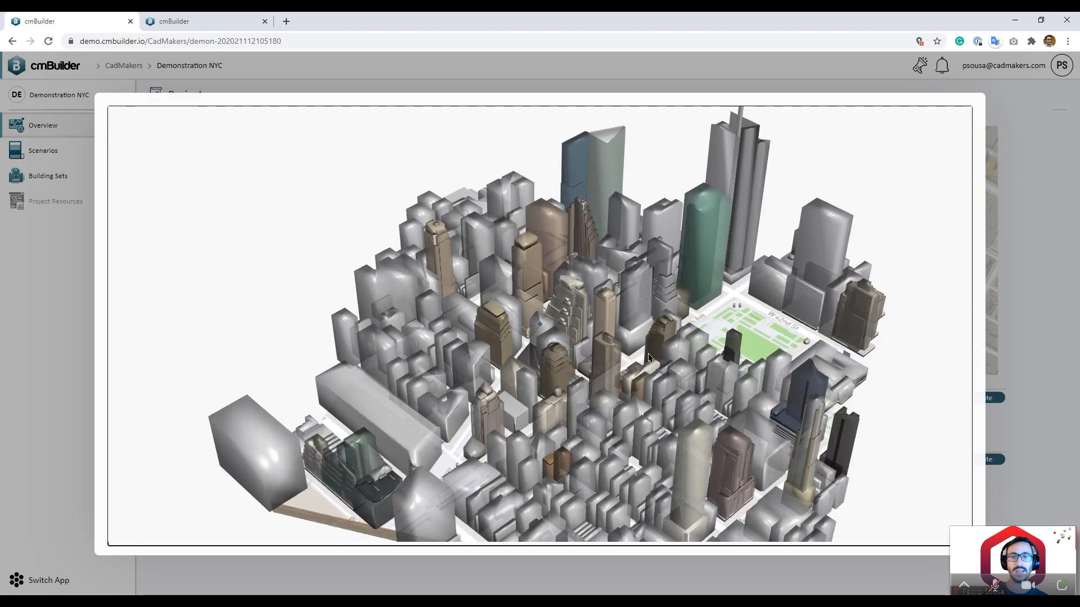
scroll(809, 338, "up", 2)
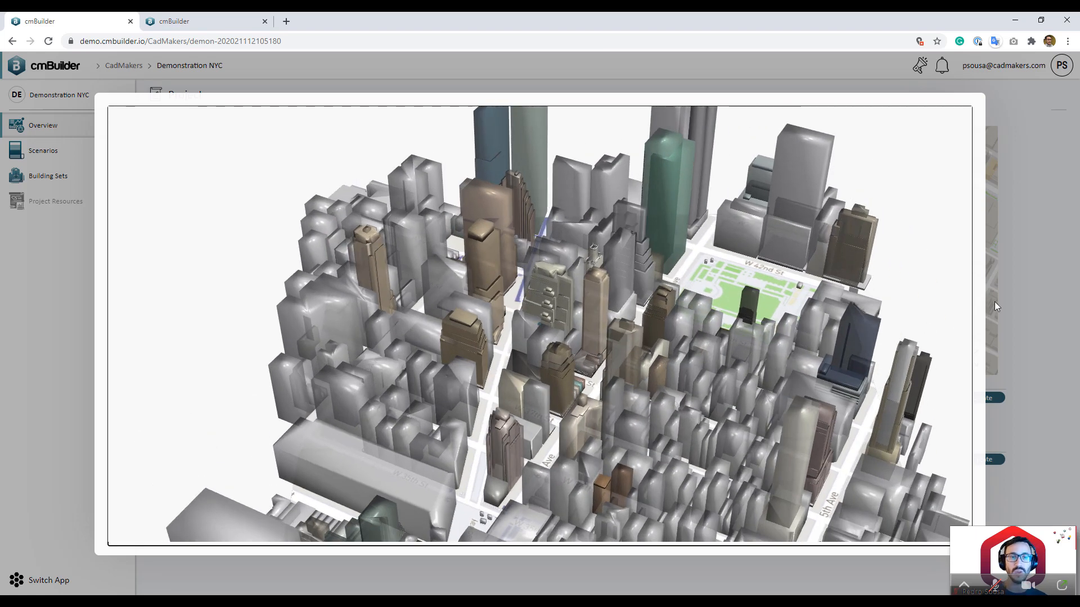
left_click(1010, 293)
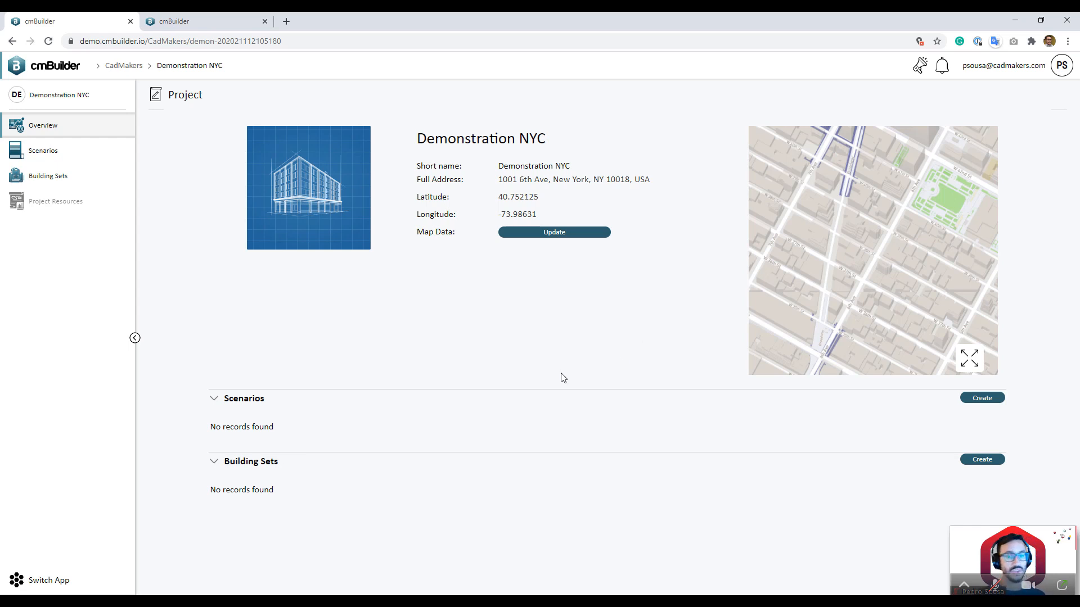
Step: Start a building set named StructureandFacade and attach 20181220Holter_Tower_SingleTower.ifc
left_click(981, 460)
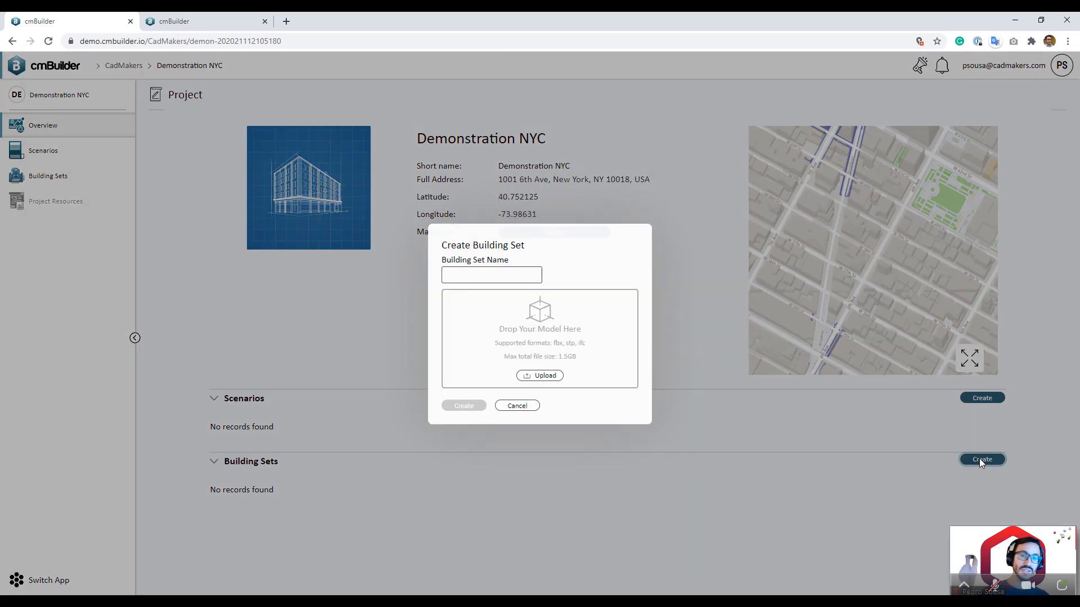
left_click(480, 274)
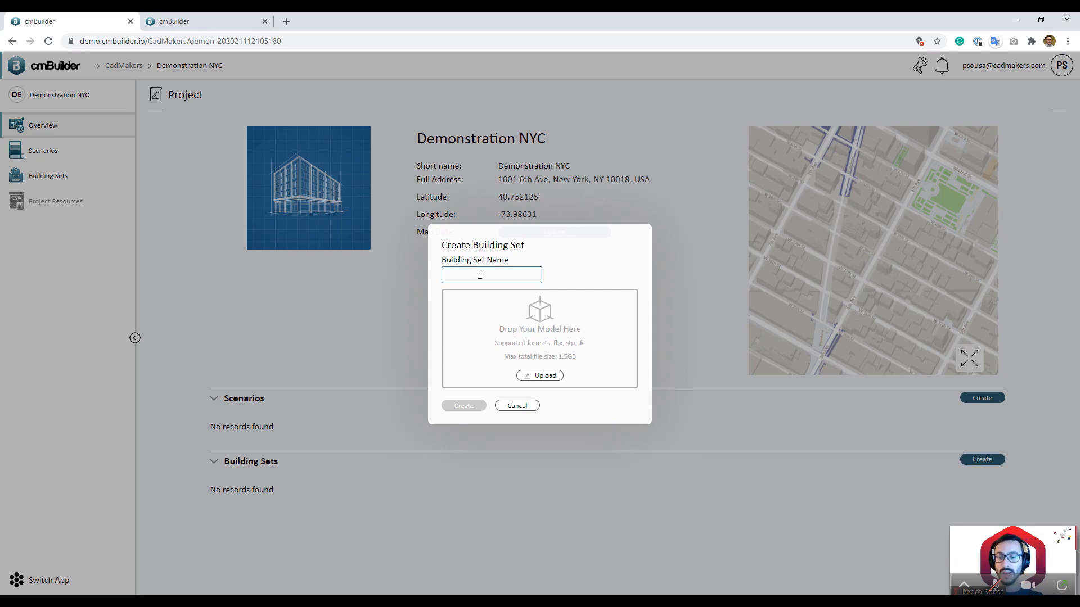
type("Stra")
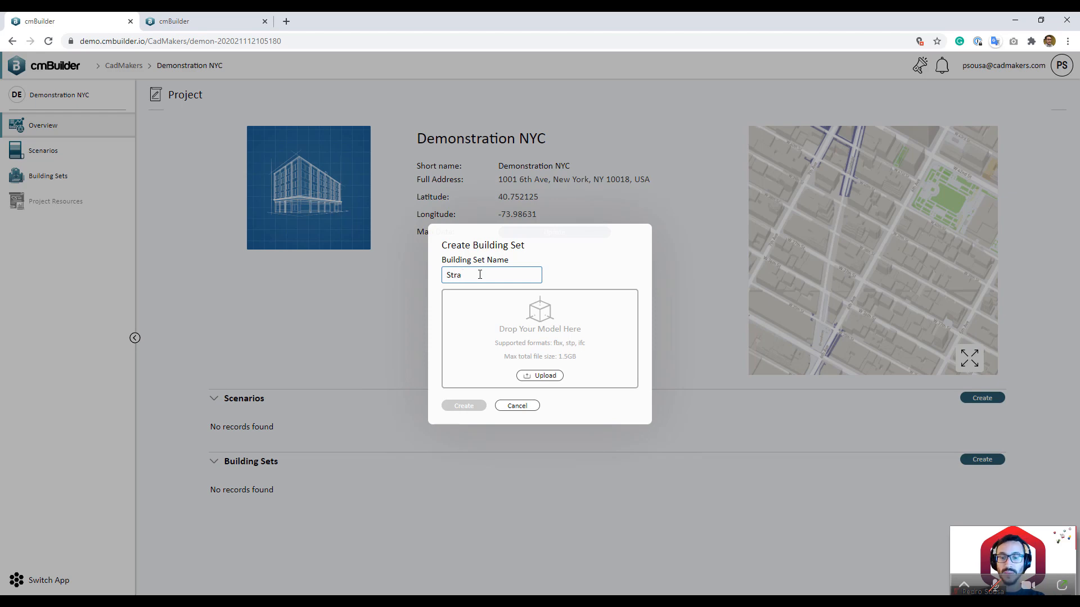
type("ctural")
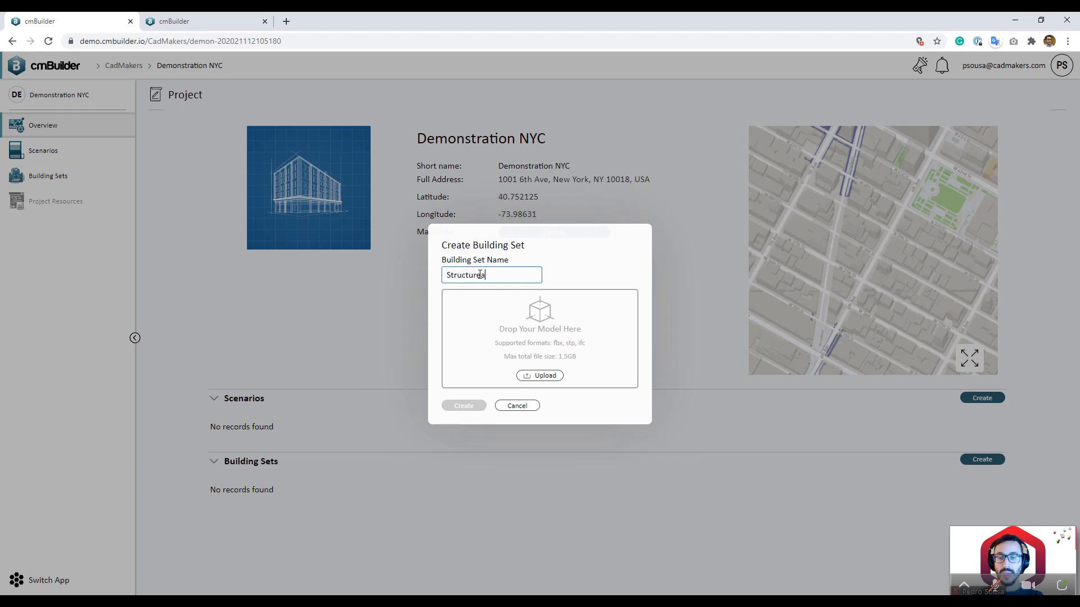
type("ndFacade")
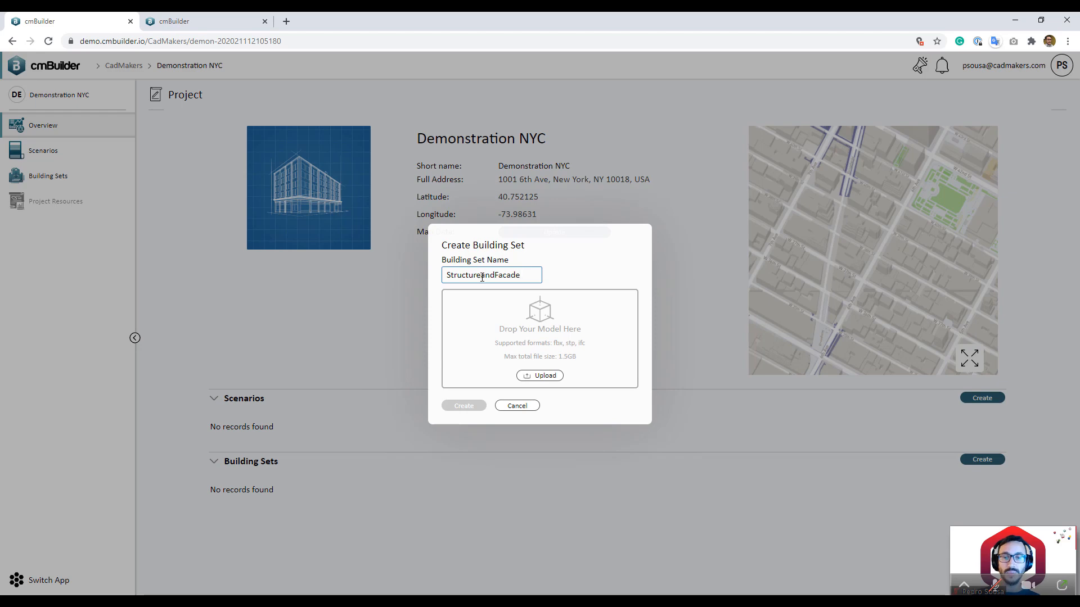
left_click(532, 376)
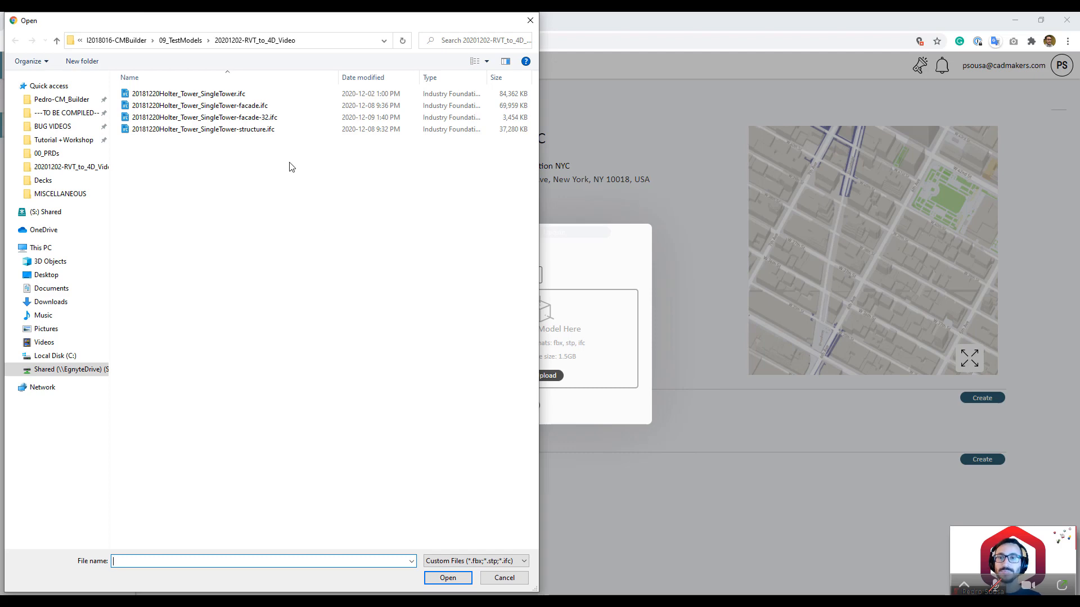
double_click(305, 99)
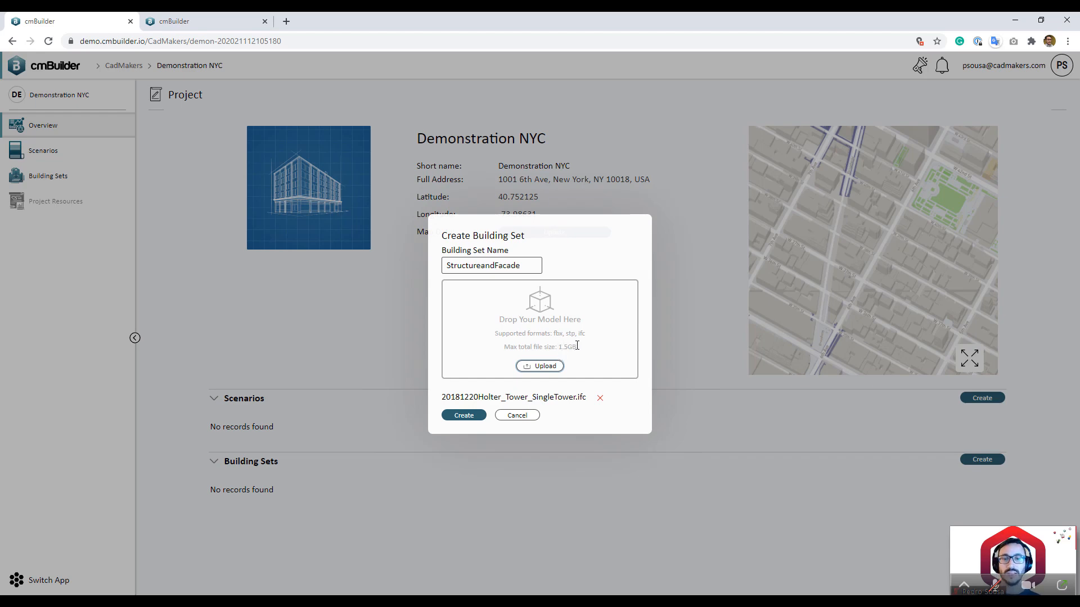
Step: Create the StructureandFacade set and open its tower model preview, still processing at 60%
left_click(463, 415)
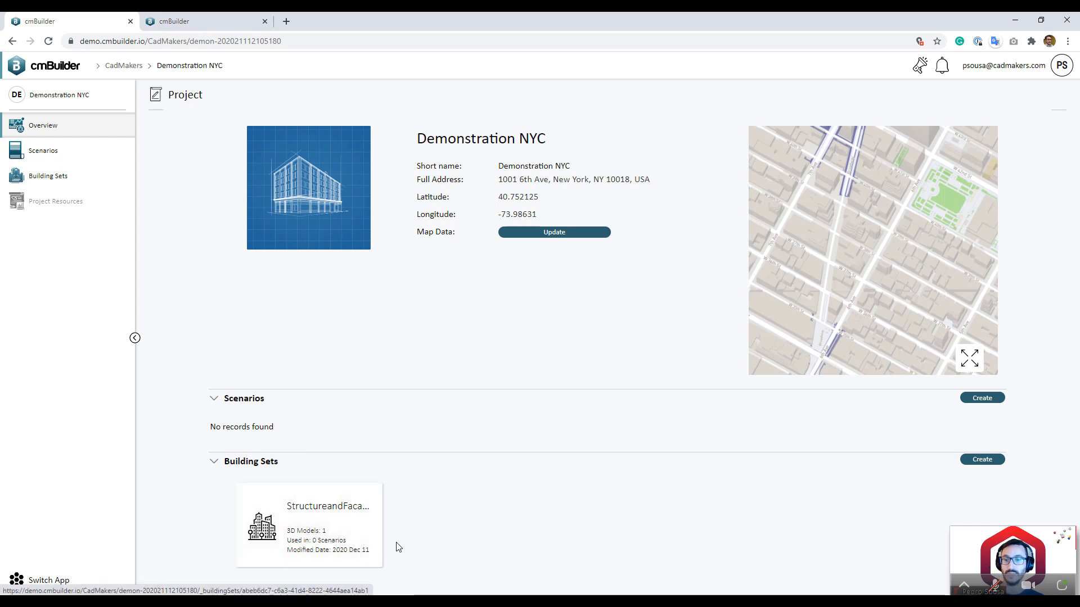
left_click(362, 551)
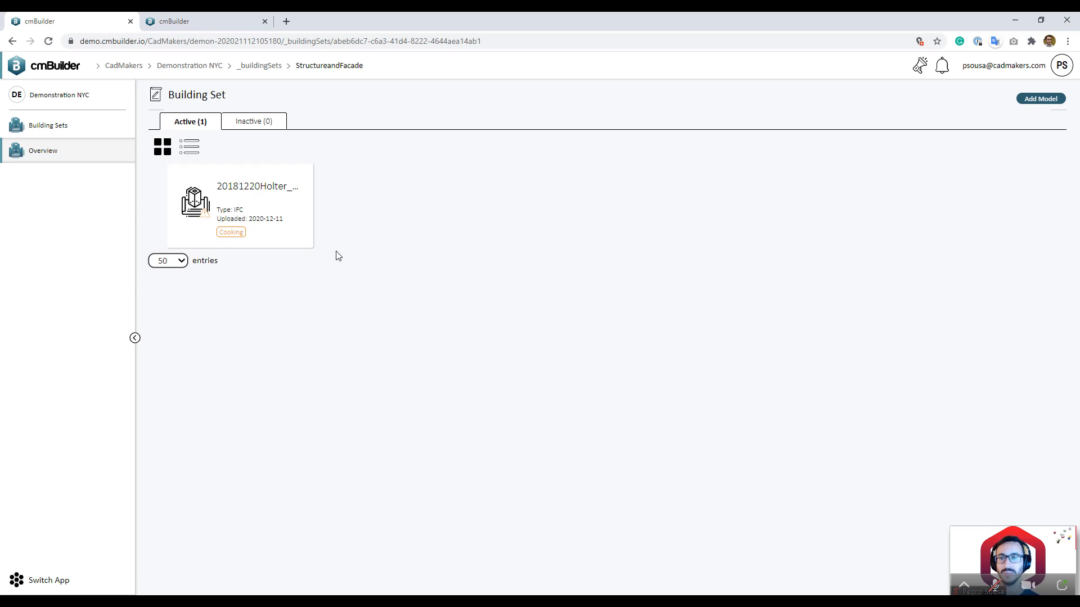
left_click(275, 231)
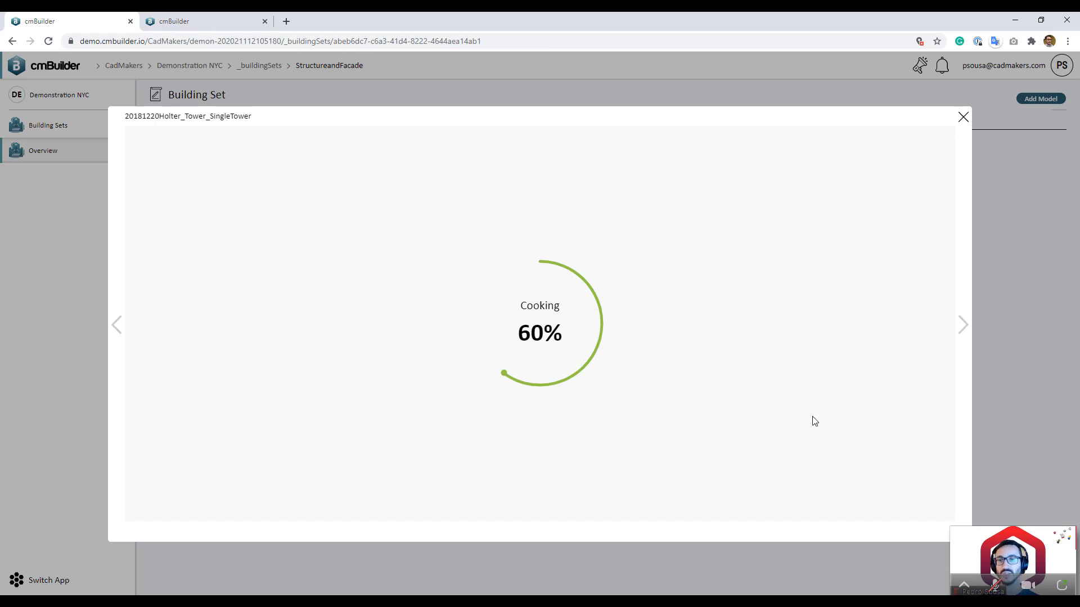
Step: Close the Cooking model preview and go back to the project list
left_click(1008, 317)
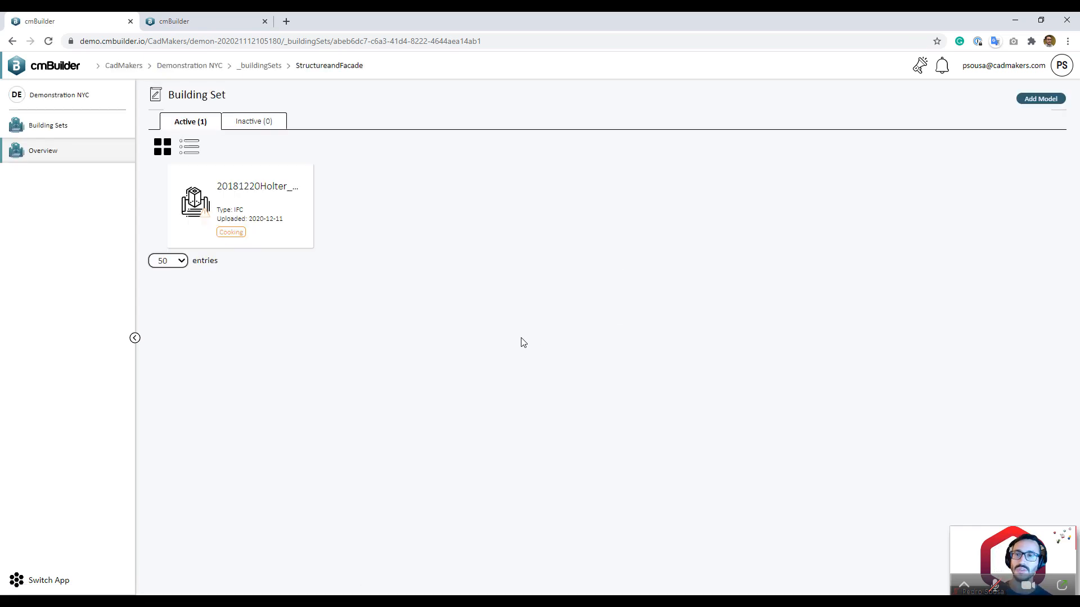
left_click(139, 69)
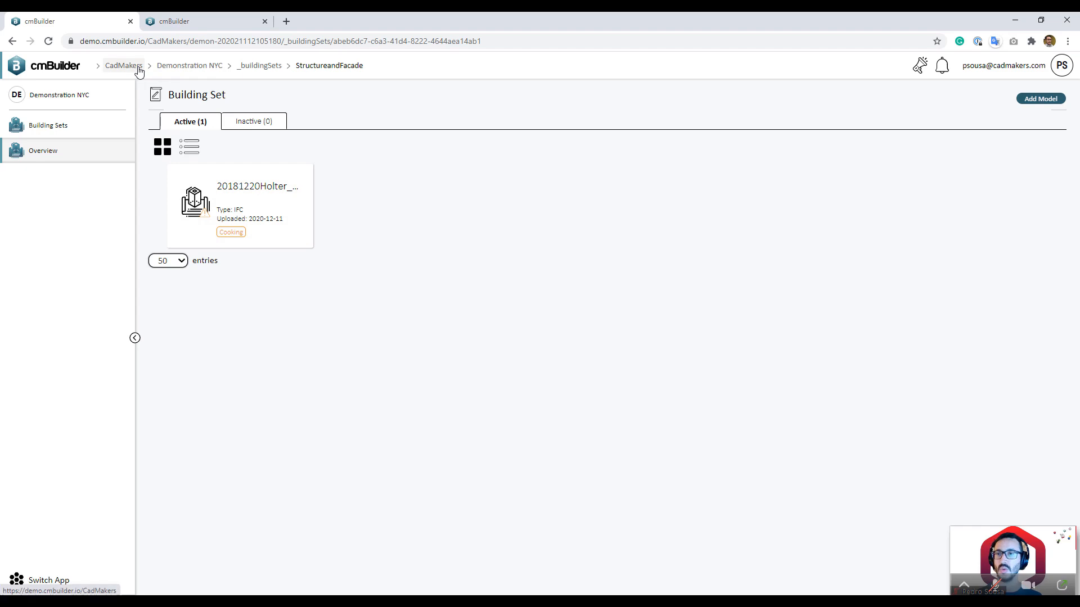
Step: Open NY Concept Building's IFCModels building set, holding two Ready Holter tower models
scroll(394, 382, "down", 10)
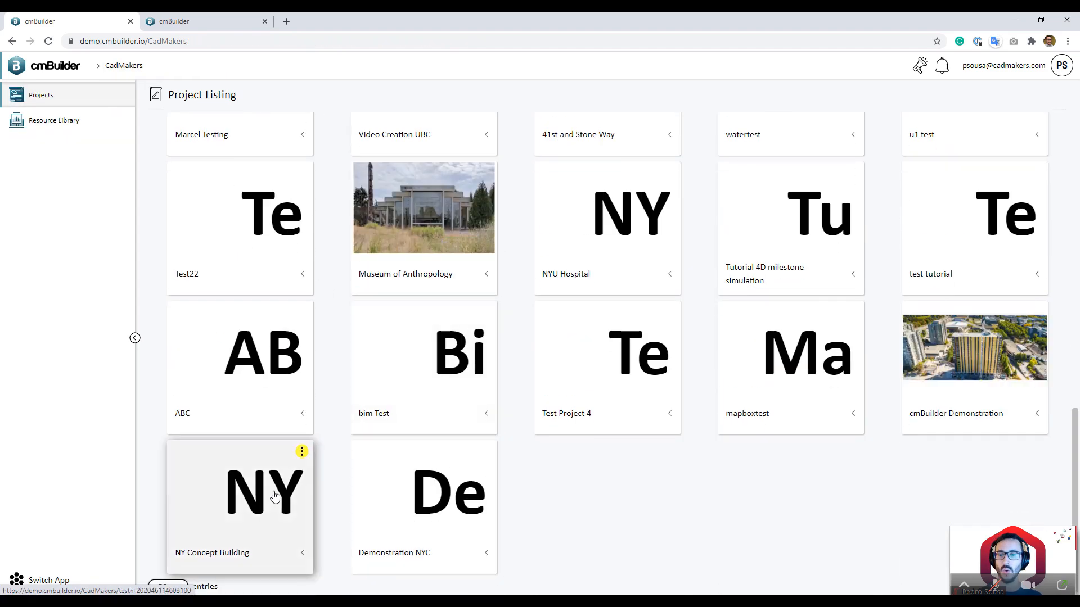
left_click(298, 495)
left_click(278, 478)
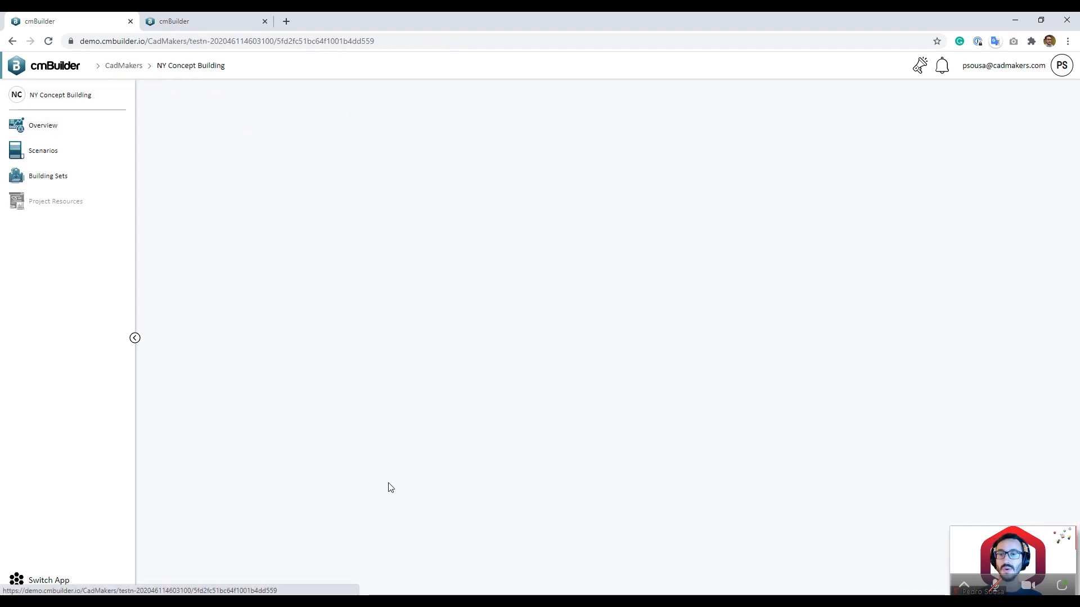
left_click(186, 65)
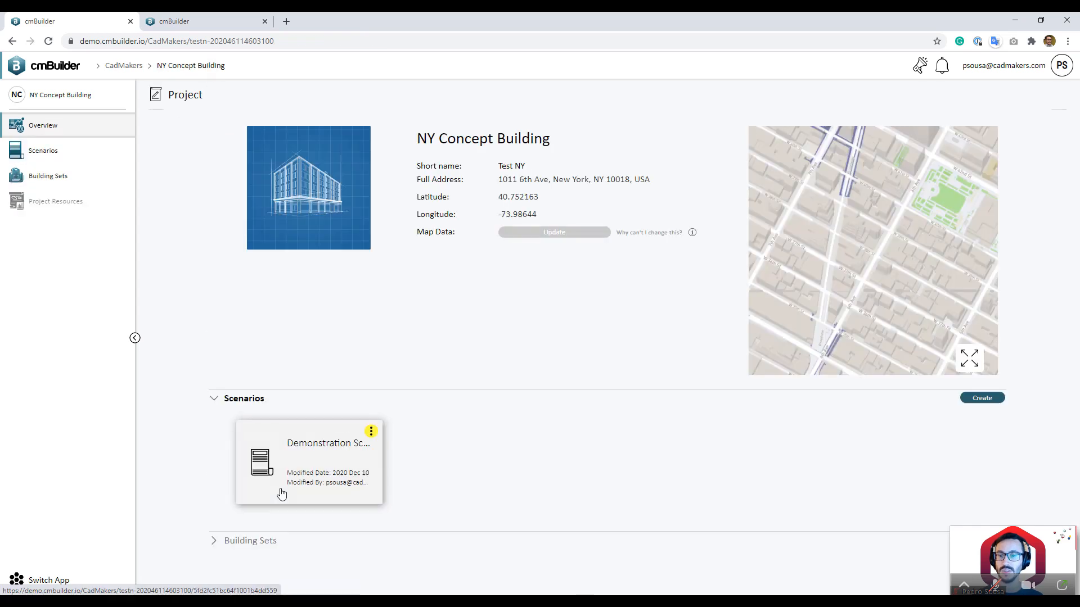
left_click(271, 537)
scroll(334, 519, "down", 1)
left_click(334, 518)
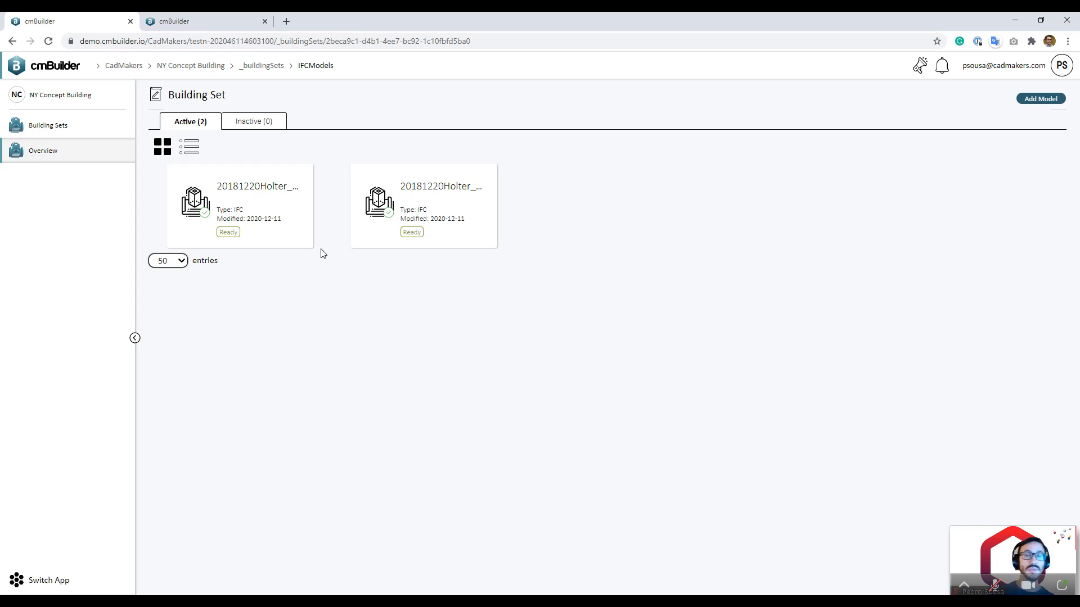
Step: Inspect the facade and structure tower models in 3D from several angles, then close the preview
left_click(282, 234)
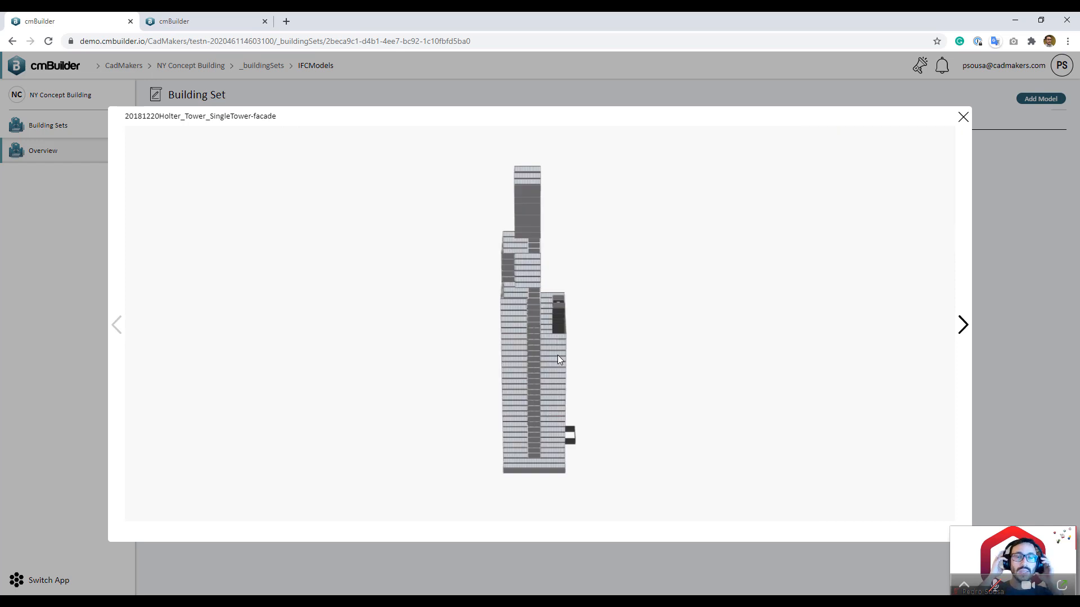
left_click_drag(598, 369, 372, 388)
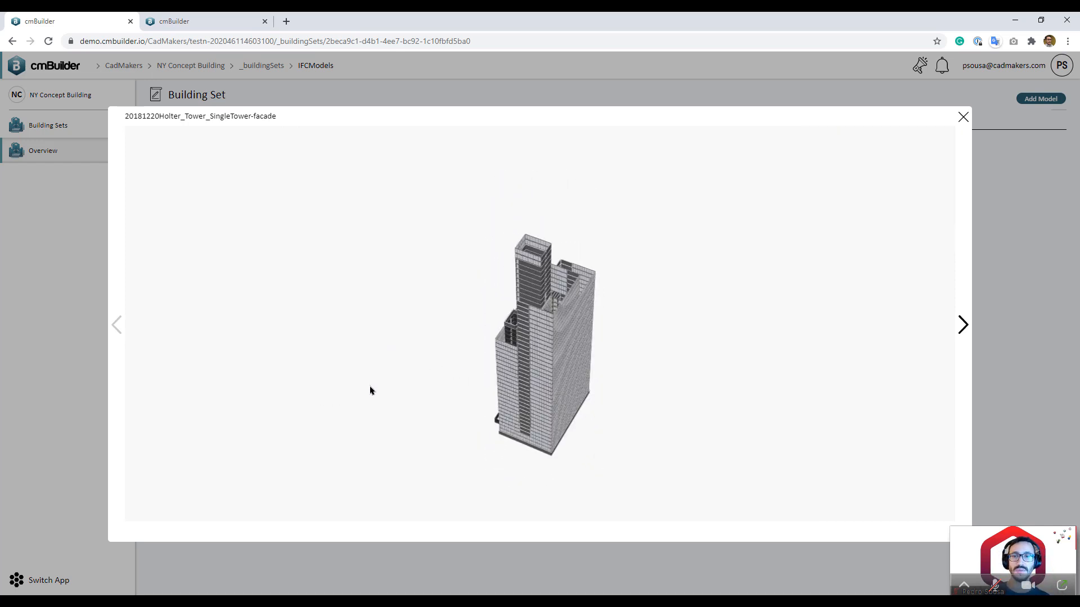
left_click(962, 325)
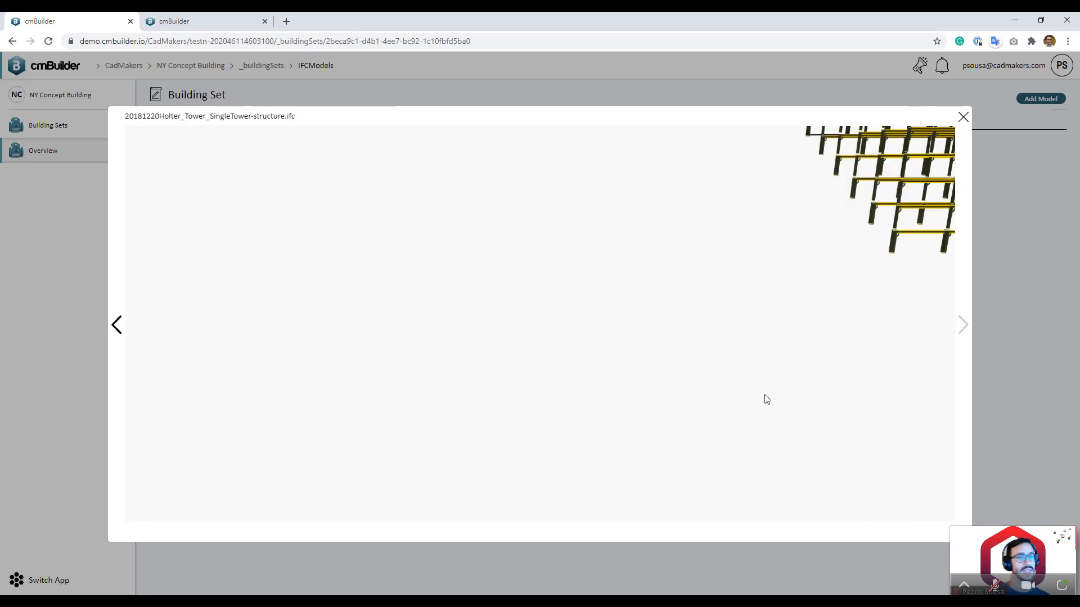
left_click_drag(693, 361, 445, 378)
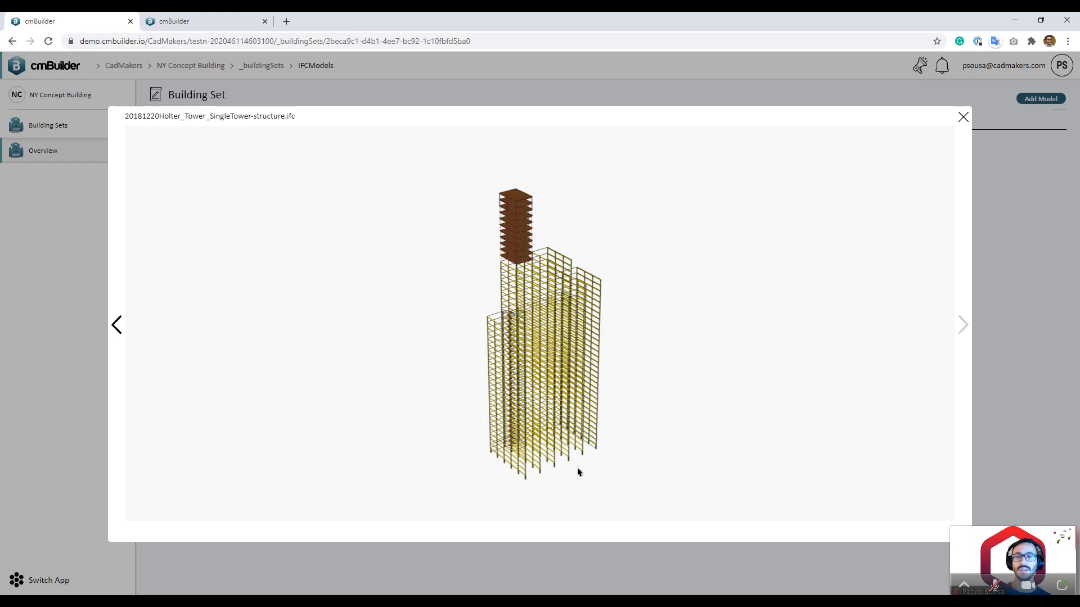
scroll(577, 471, "up", 10)
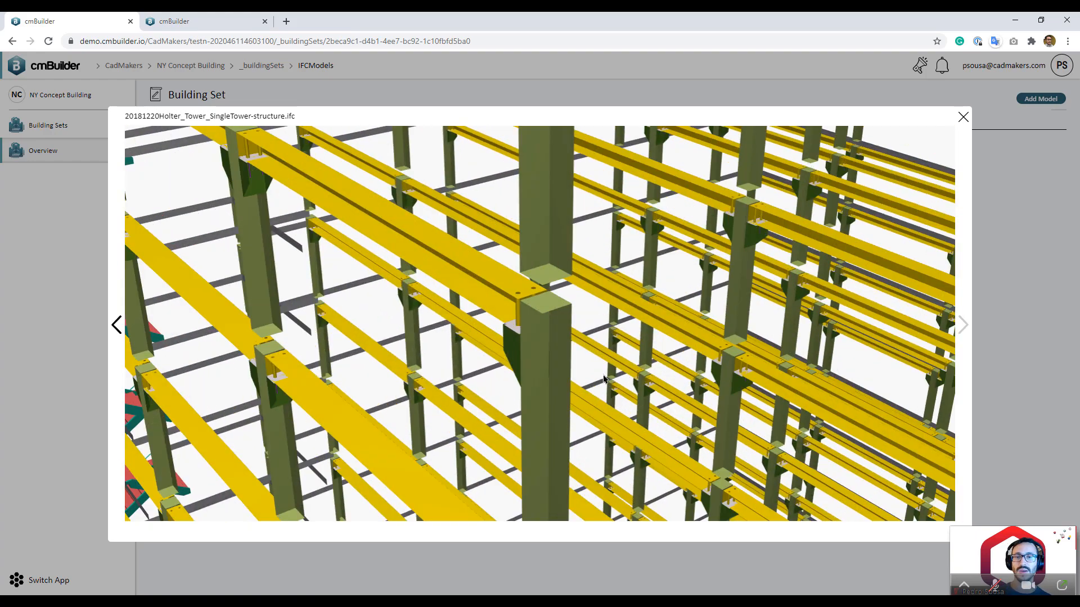
scroll(604, 377, "down", 10)
left_click_drag(491, 322, 713, 349)
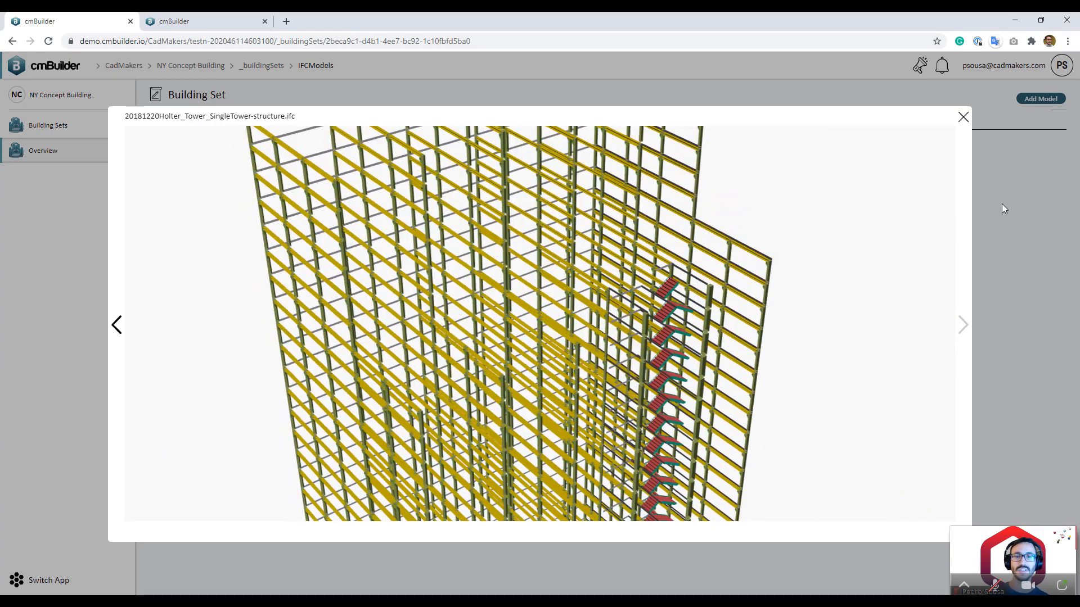
left_click(963, 117)
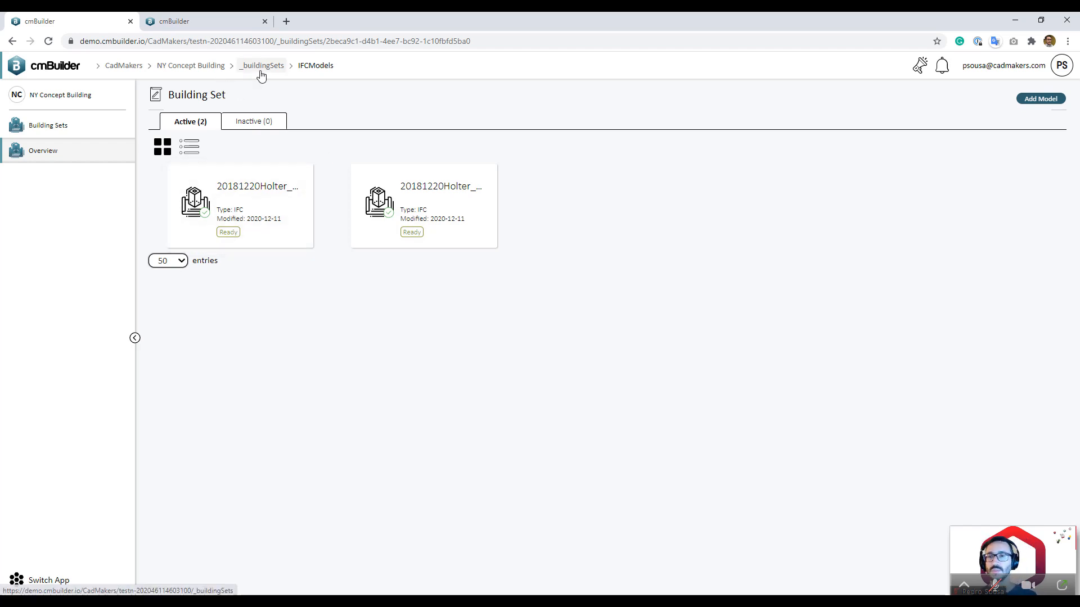
Step: From the NY Concept Building overview, start a new scenario named Scenario2 dated 10-12-2020
left_click(207, 66)
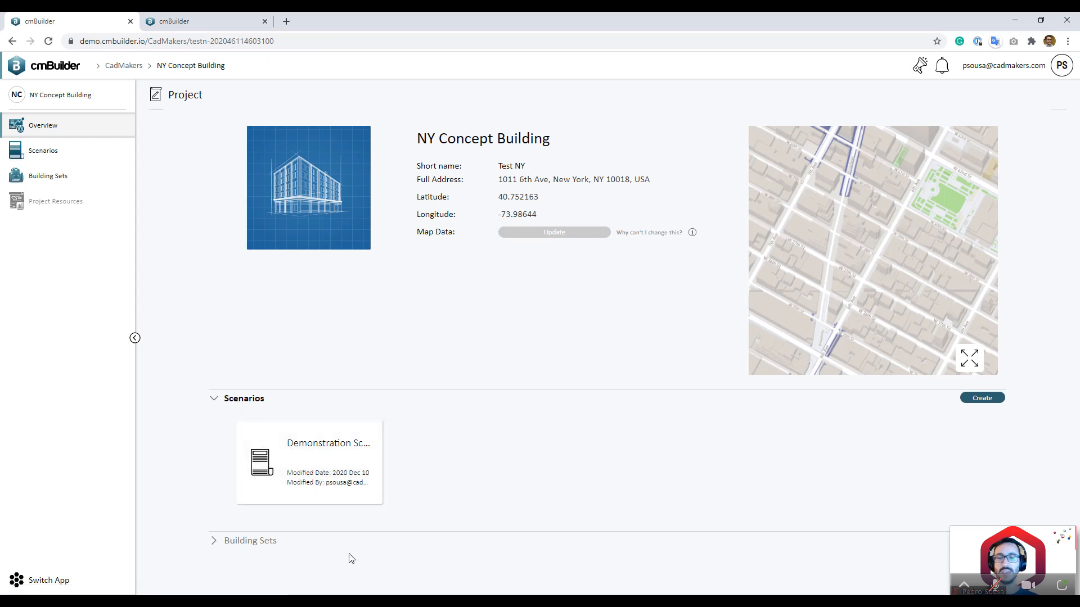
left_click(370, 545)
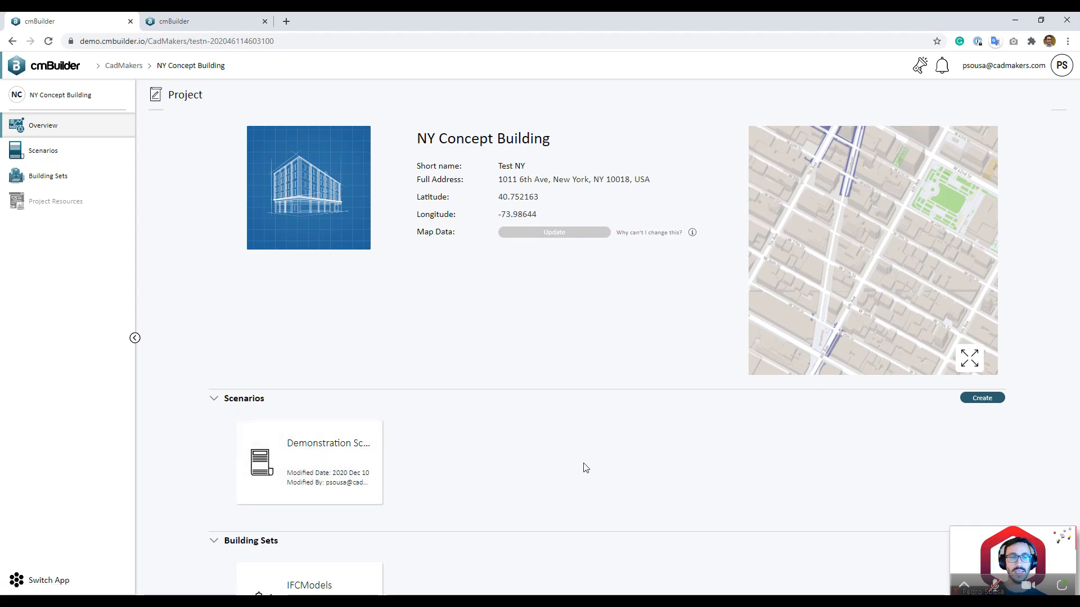
left_click(979, 400)
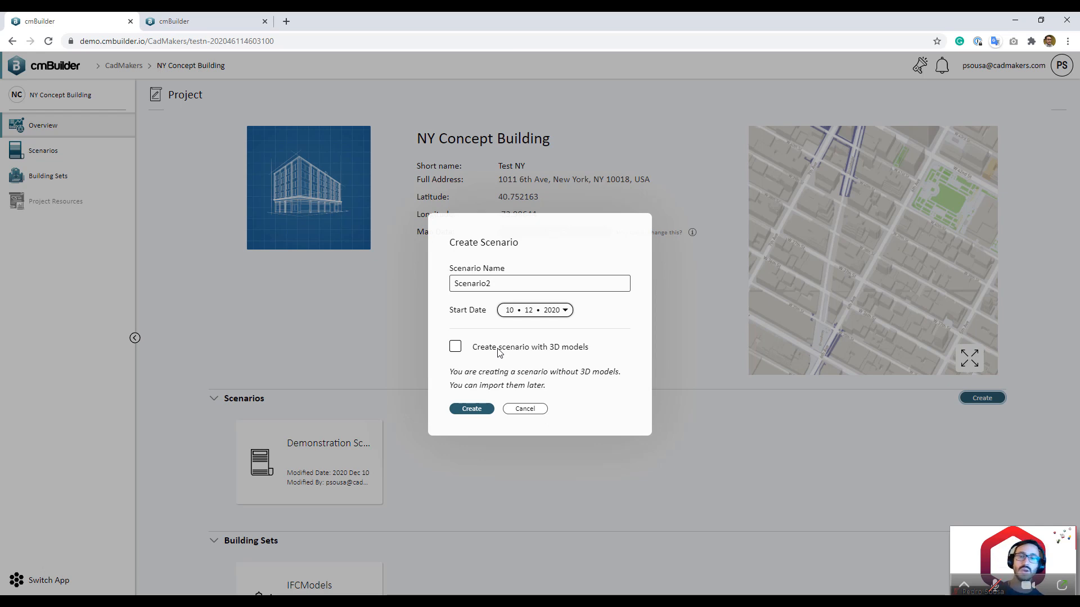
Step: Create Scenario2 with 3D models using the existing IFCModels building set
left_click(498, 352)
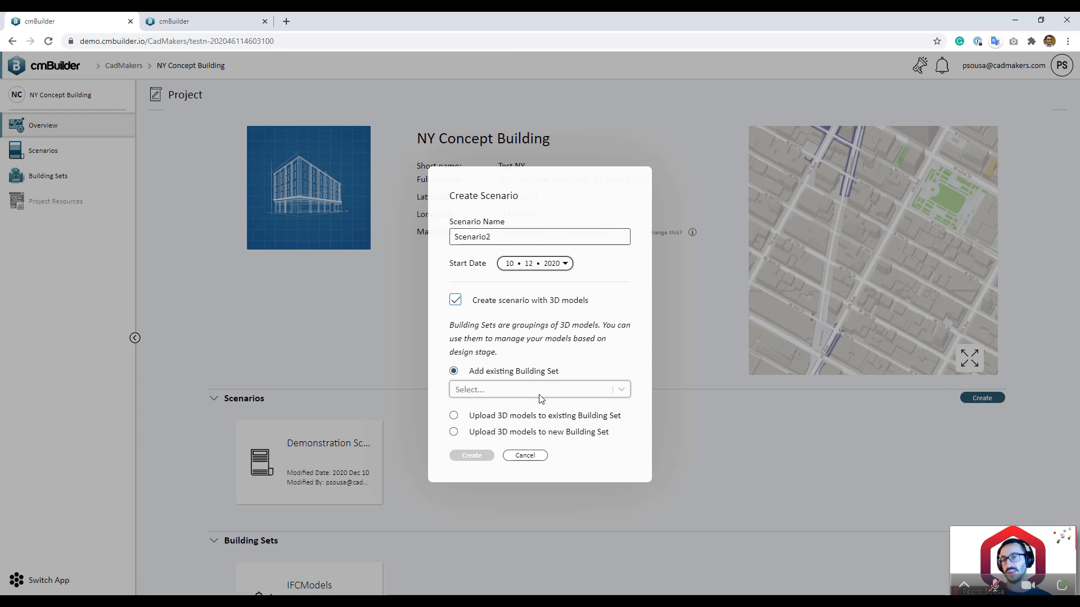
left_click(592, 391)
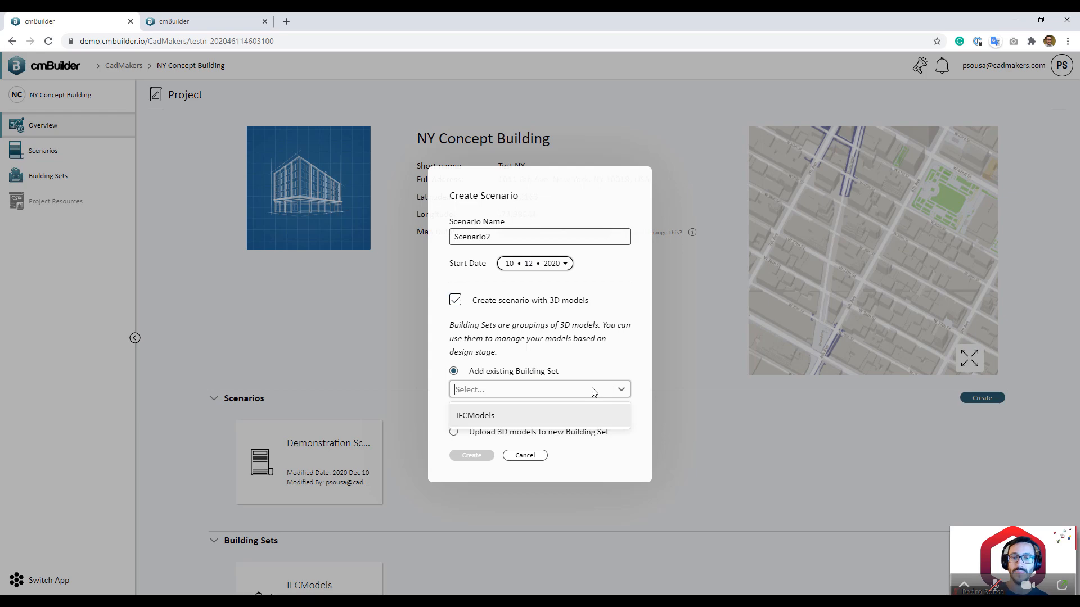
left_click(545, 423)
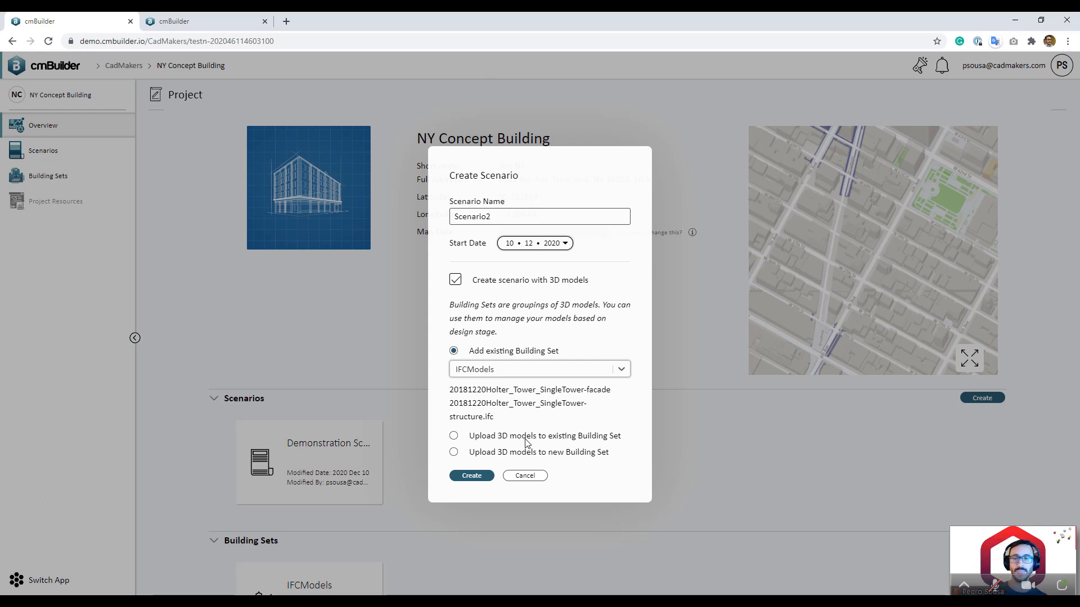
left_click(482, 478)
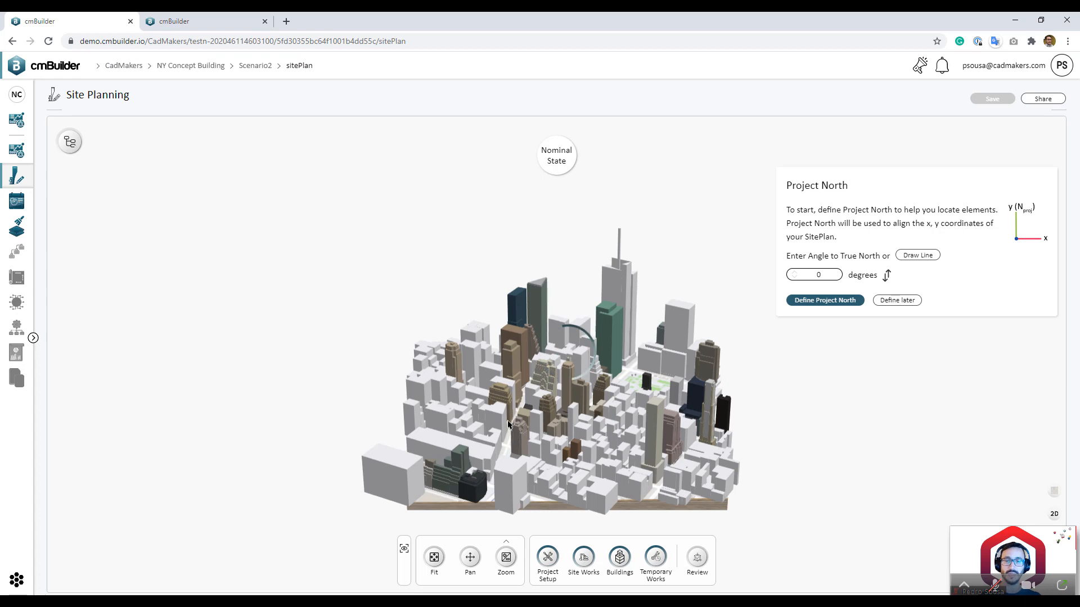
Step: Orbit and zoom into the Midtown 3D city model
left_click_drag(508, 423, 567, 455)
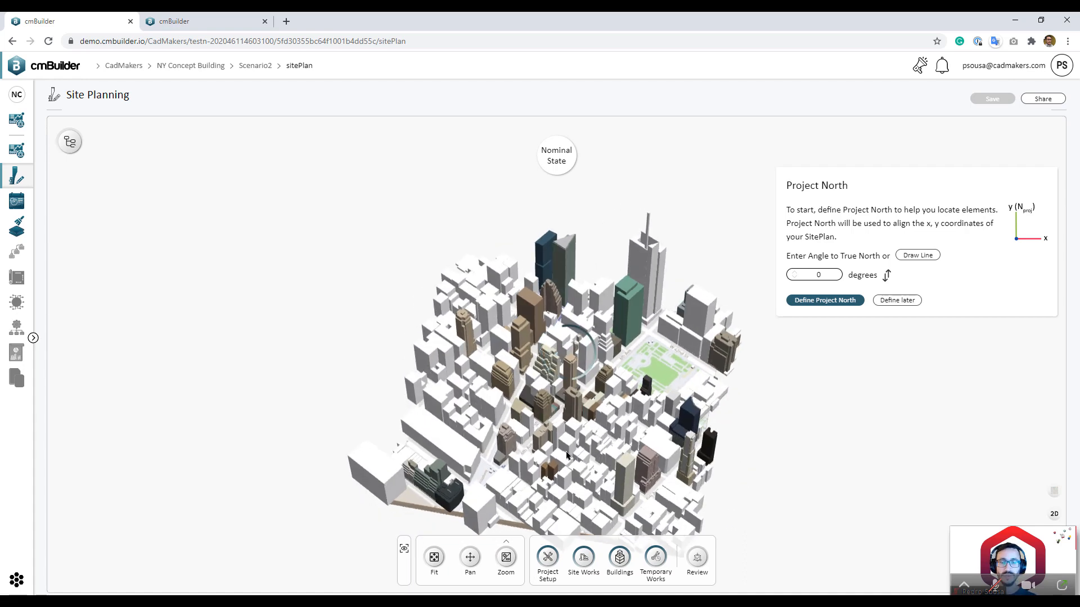
scroll(557, 438, "up", 3)
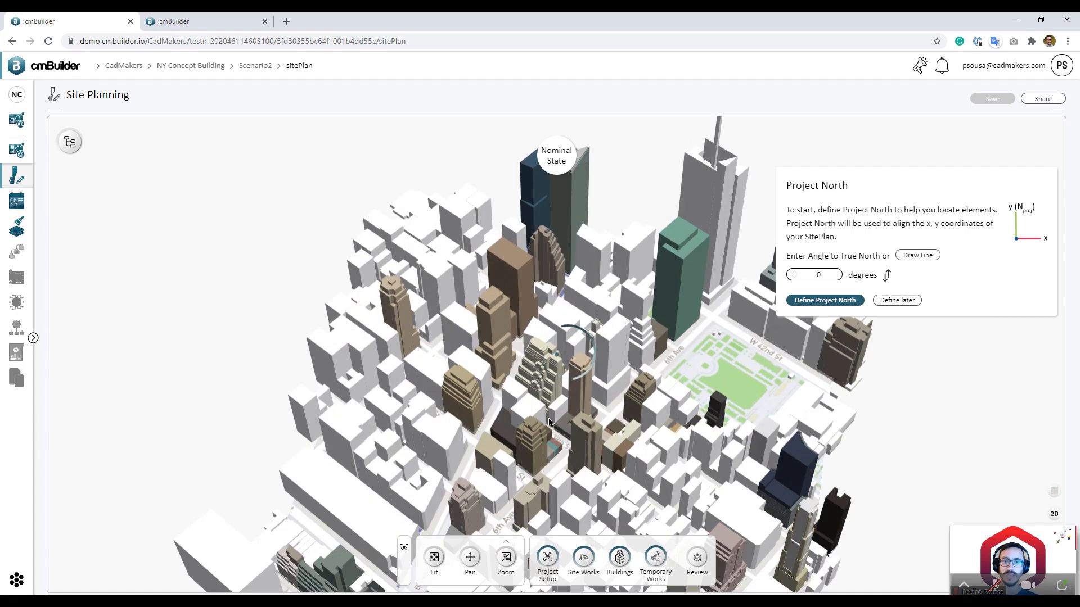
left_click_drag(549, 422, 647, 450)
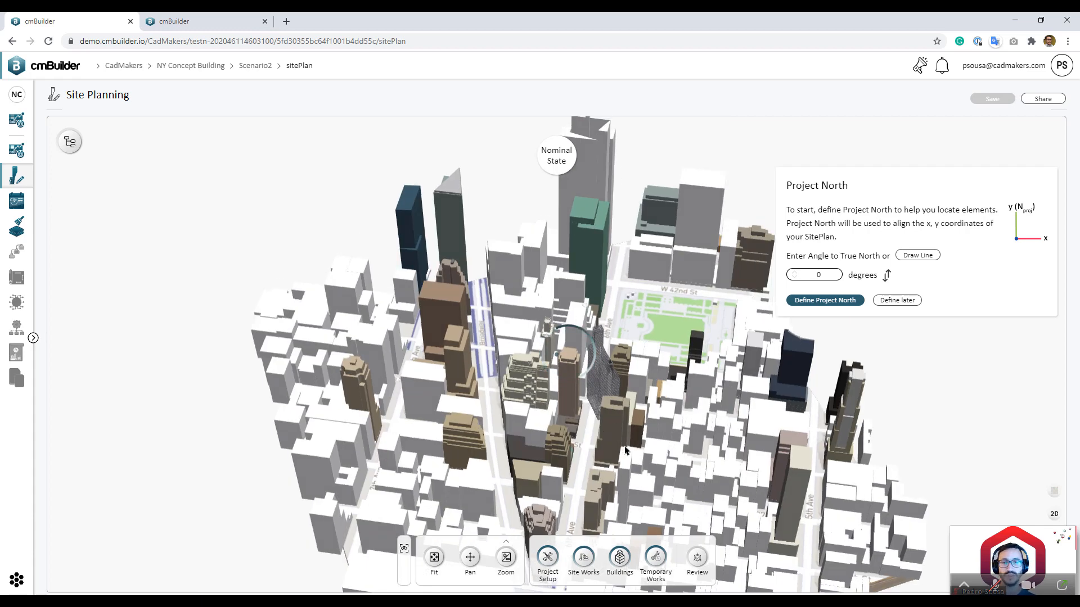
scroll(585, 455, "up", 5)
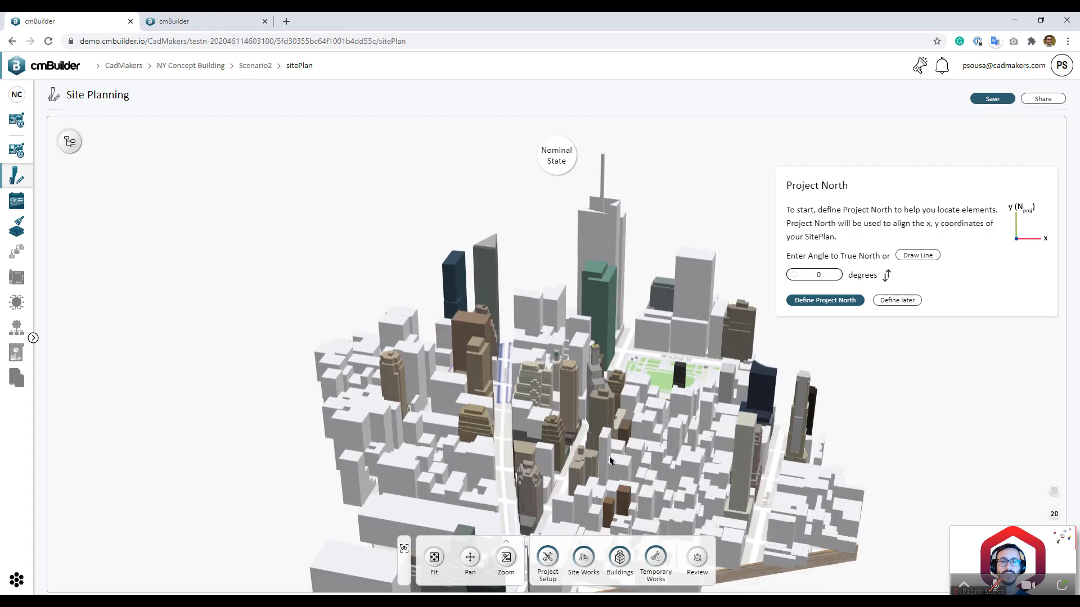
scroll(616, 474, "up", 5)
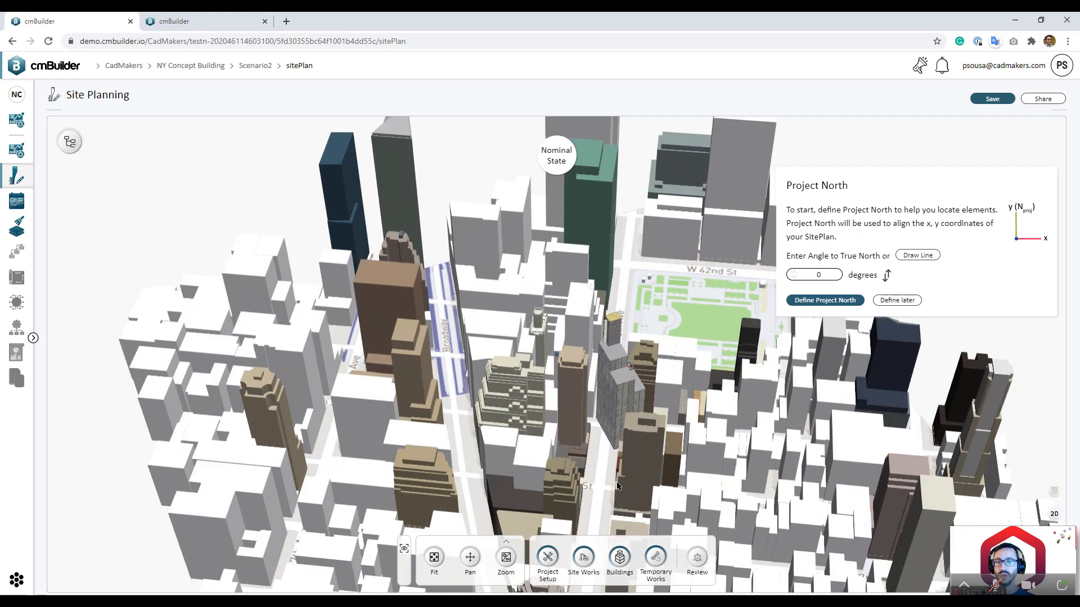
scroll(619, 433, "up", 3)
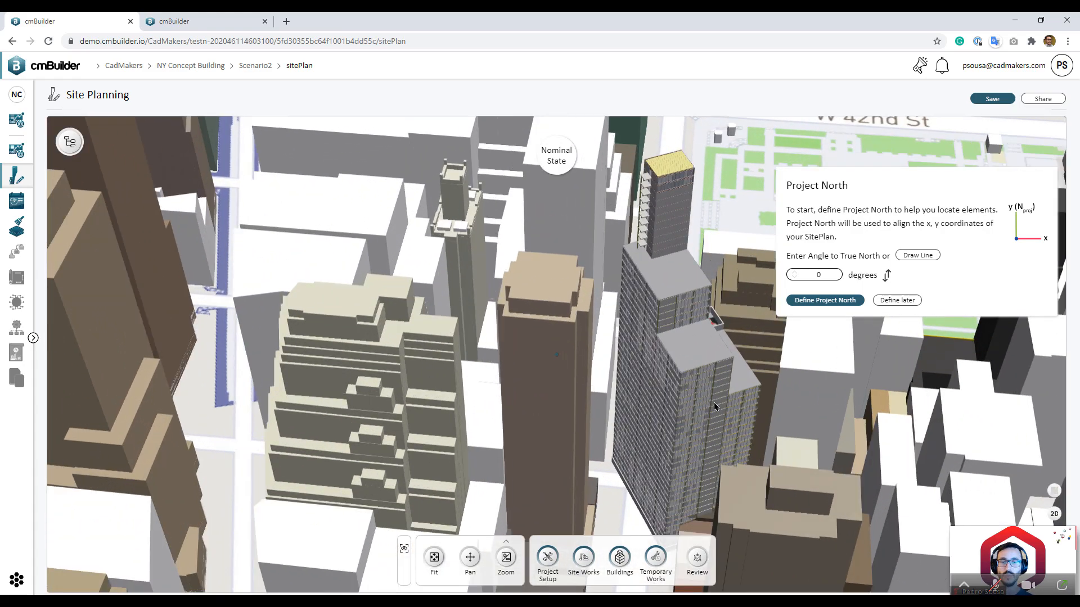
scroll(728, 427, "up", 2)
scroll(728, 428, "down", 6)
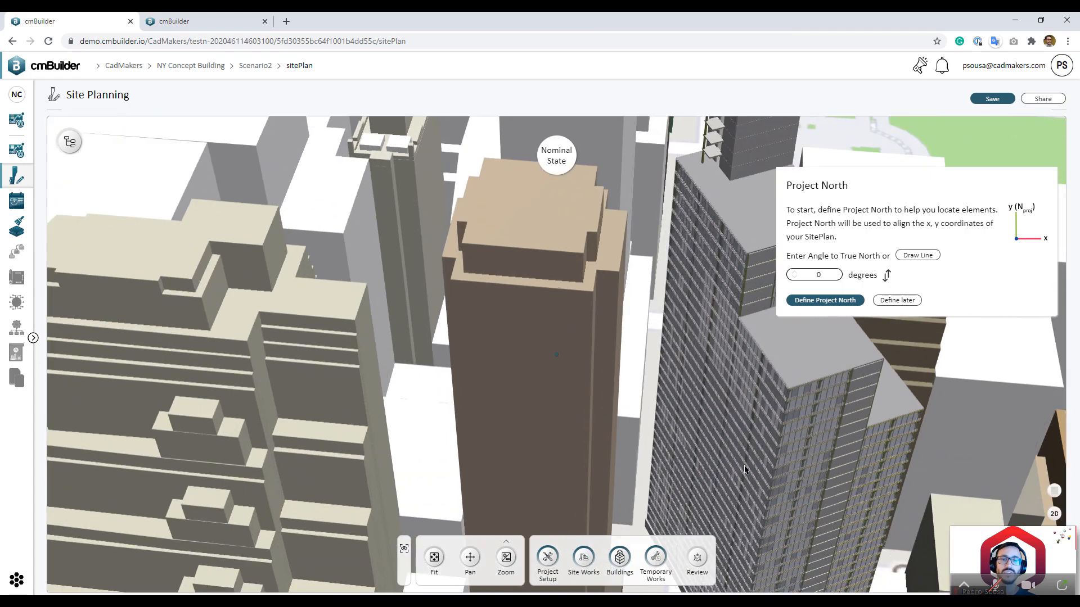
scroll(571, 352, "up", 2)
scroll(571, 349, "up", 4)
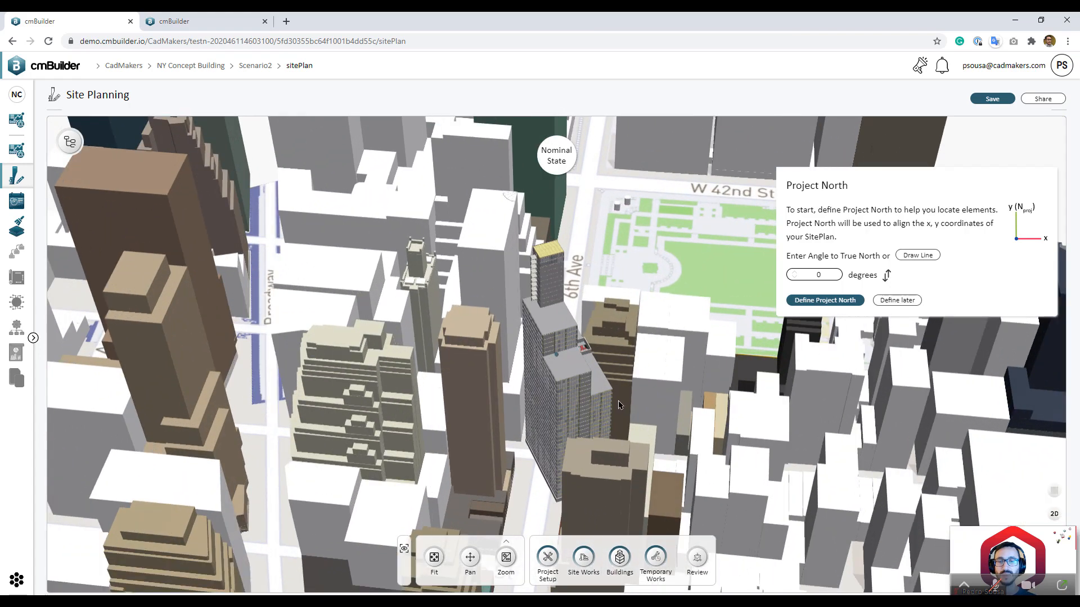
scroll(549, 443, "down", 5)
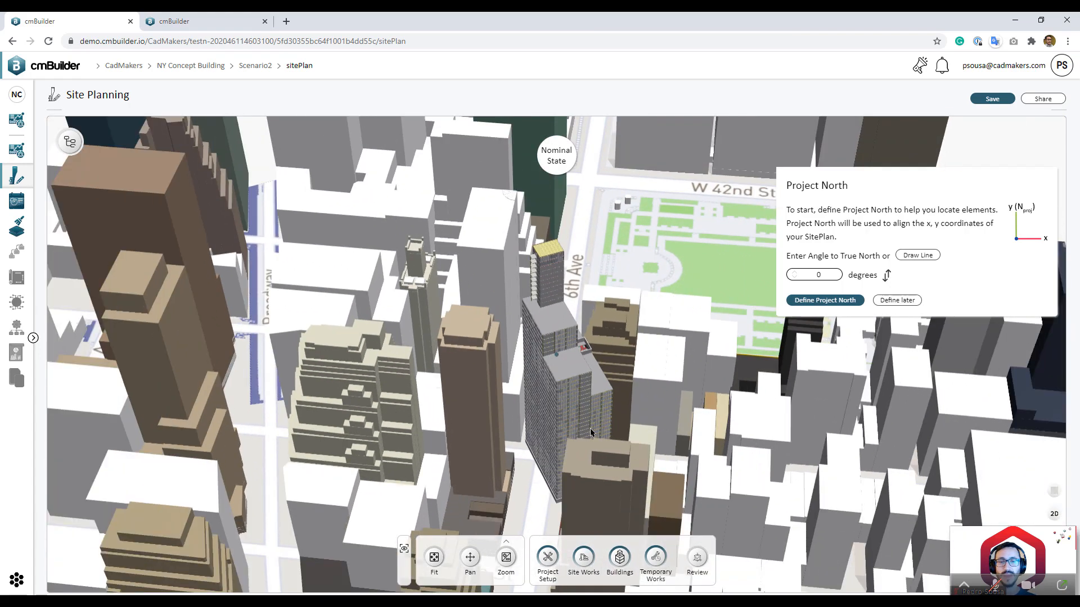
scroll(662, 354, "up", 4)
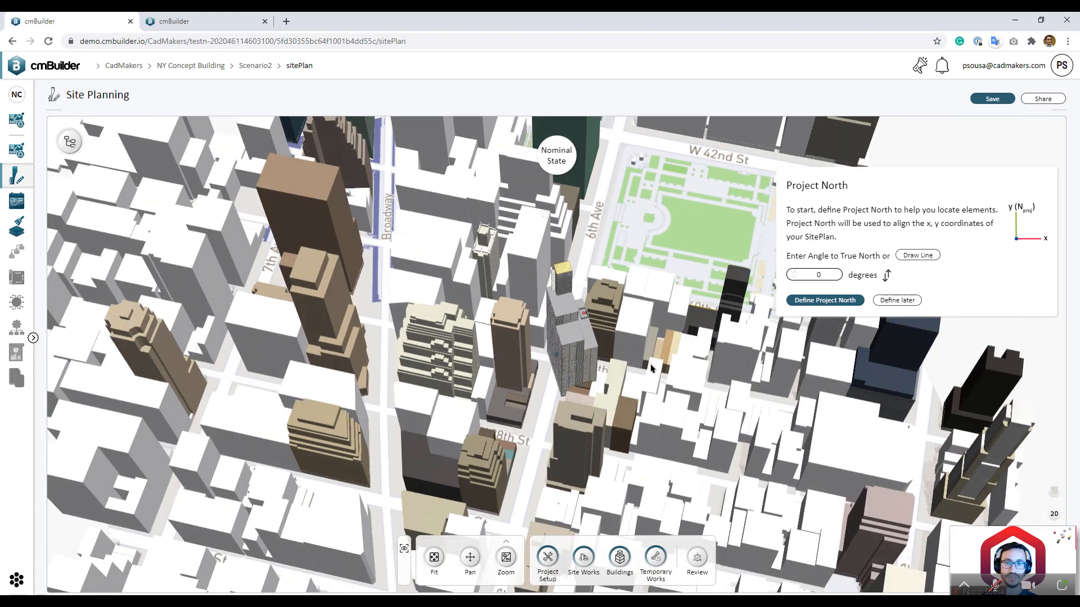
scroll(567, 407, "down", 3)
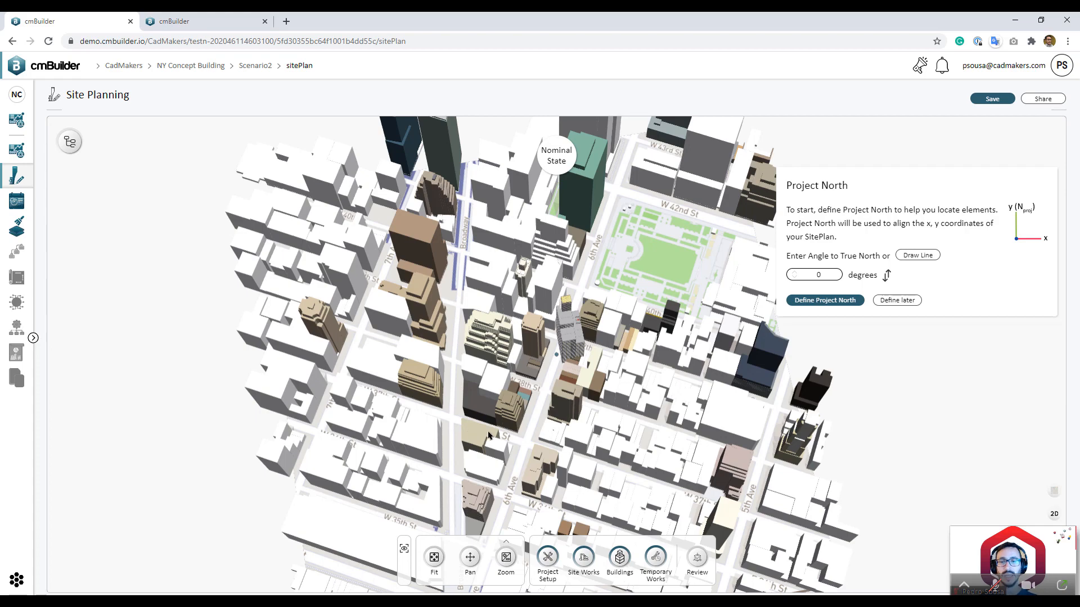
Step: Tilt to a top-down view and centre the 7th Ave / W 36th–37th St site blocks
left_click_drag(461, 428, 570, 471)
right_click_drag(570, 471, 619, 436)
scroll(573, 424, "up", 2)
scroll(568, 416, "up", 2)
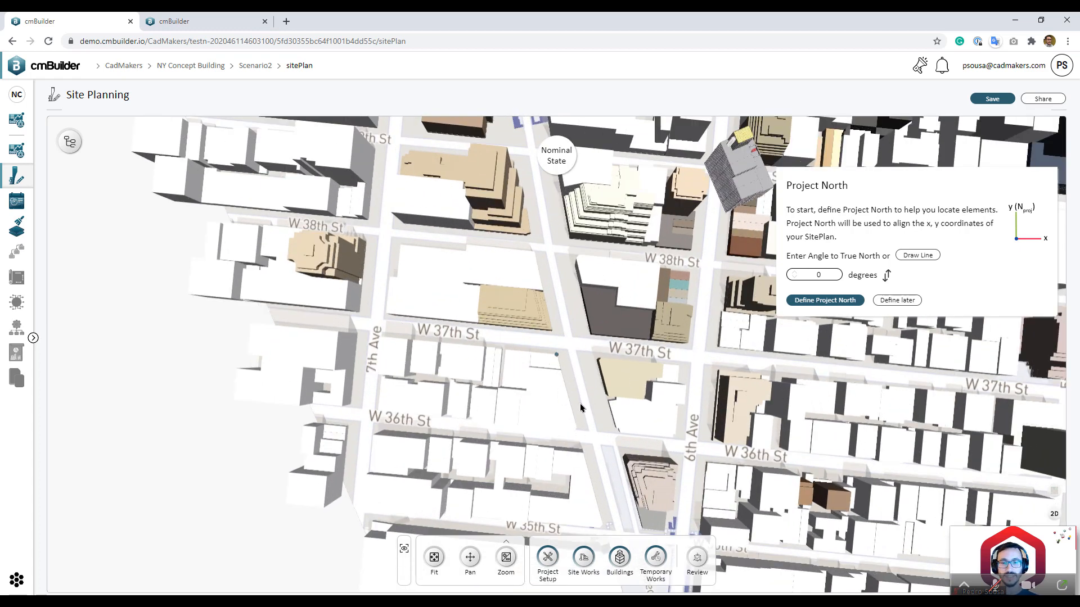
right_click_drag(580, 407, 587, 353)
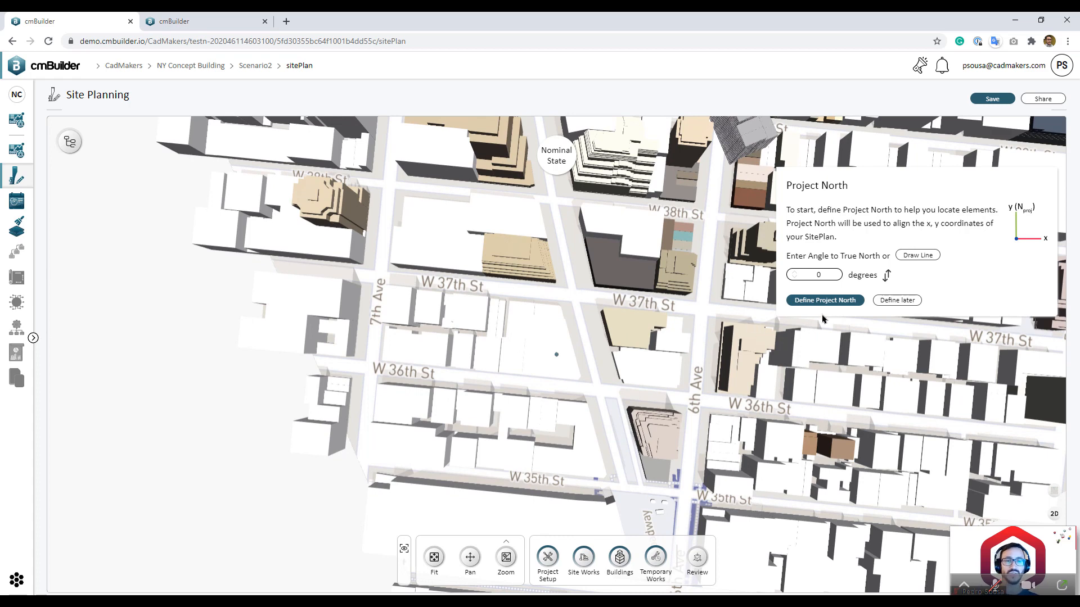
Step: Sketch a reference line up 7th Ave from W 36th St and set Project North to 29.79°
left_click(909, 263)
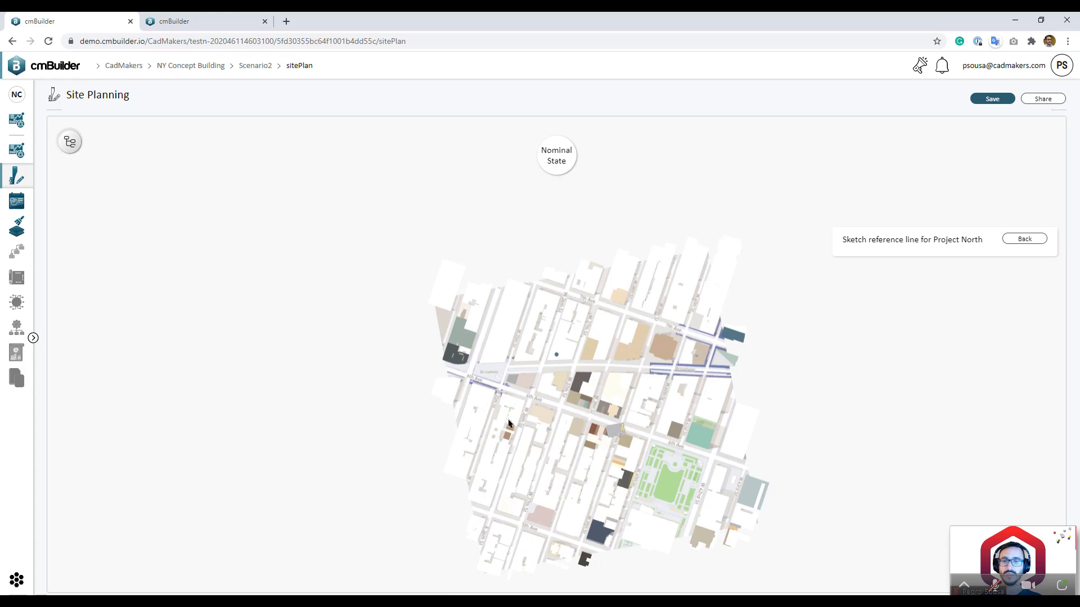
scroll(528, 447, "up", 2)
right_click_drag(541, 454, 535, 393)
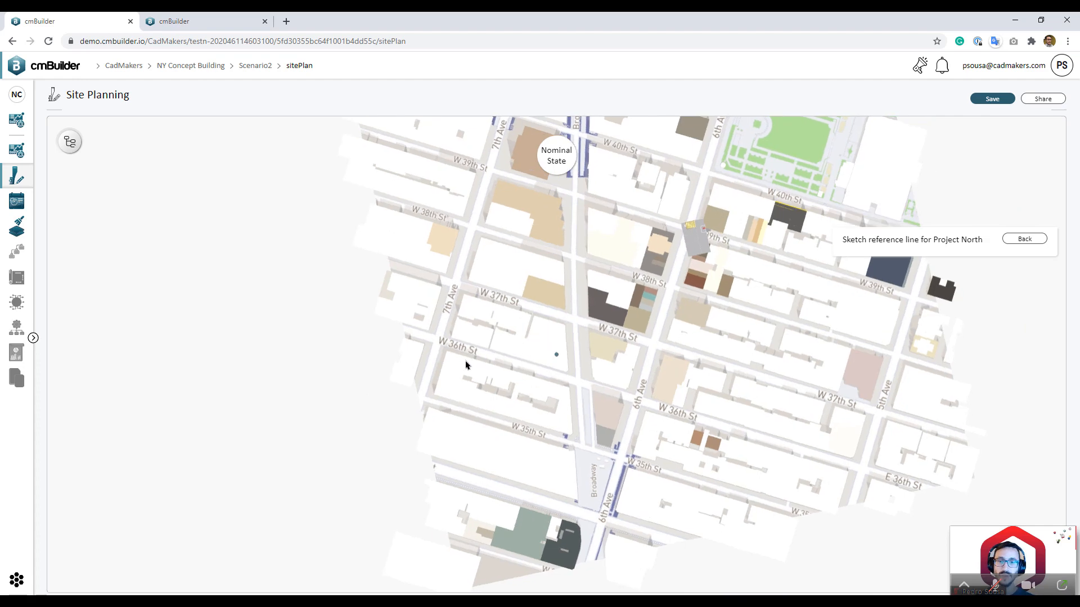
scroll(465, 364, "up", 6)
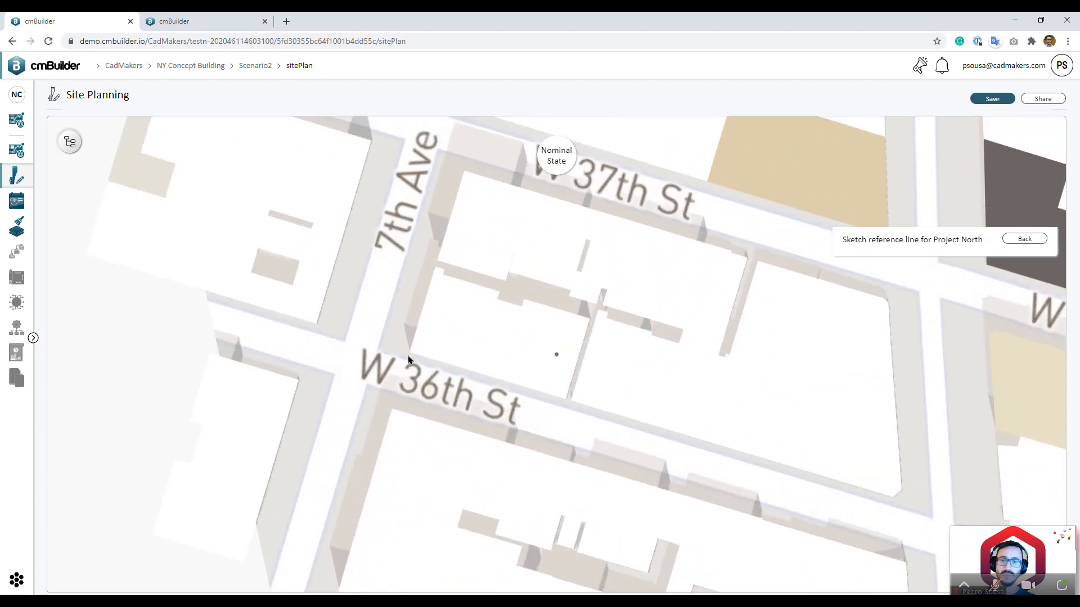
left_click(378, 348)
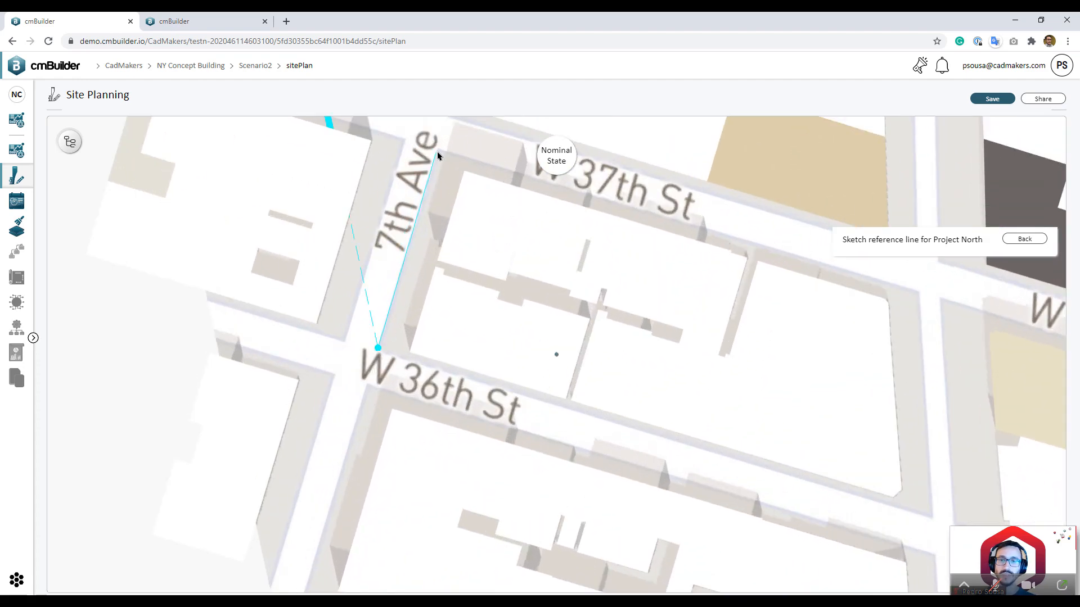
left_click(440, 150)
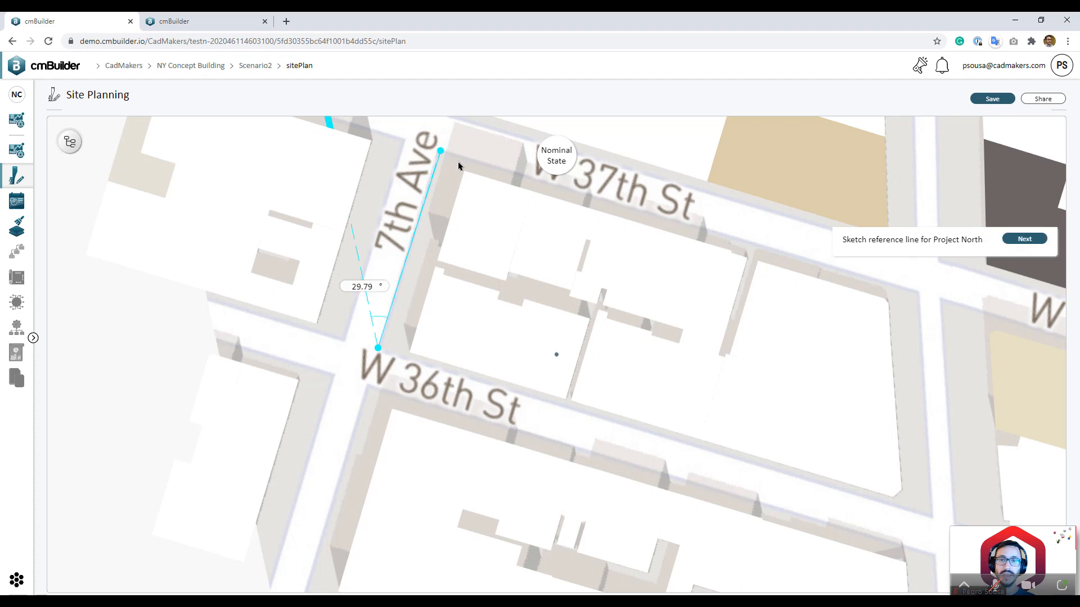
left_click(1024, 239)
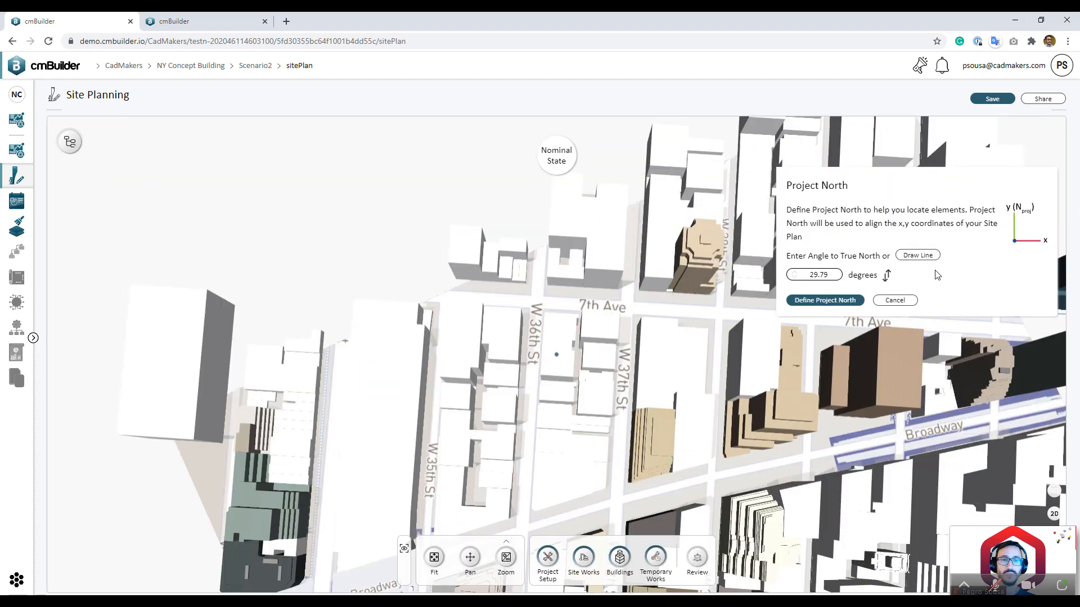
left_click(849, 302)
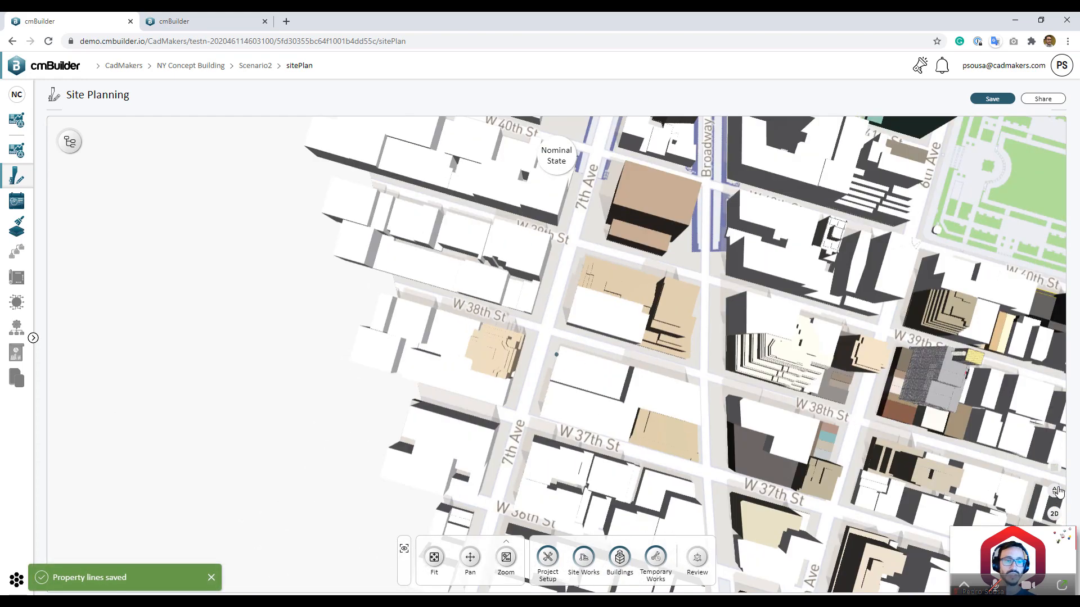
left_click(1057, 492)
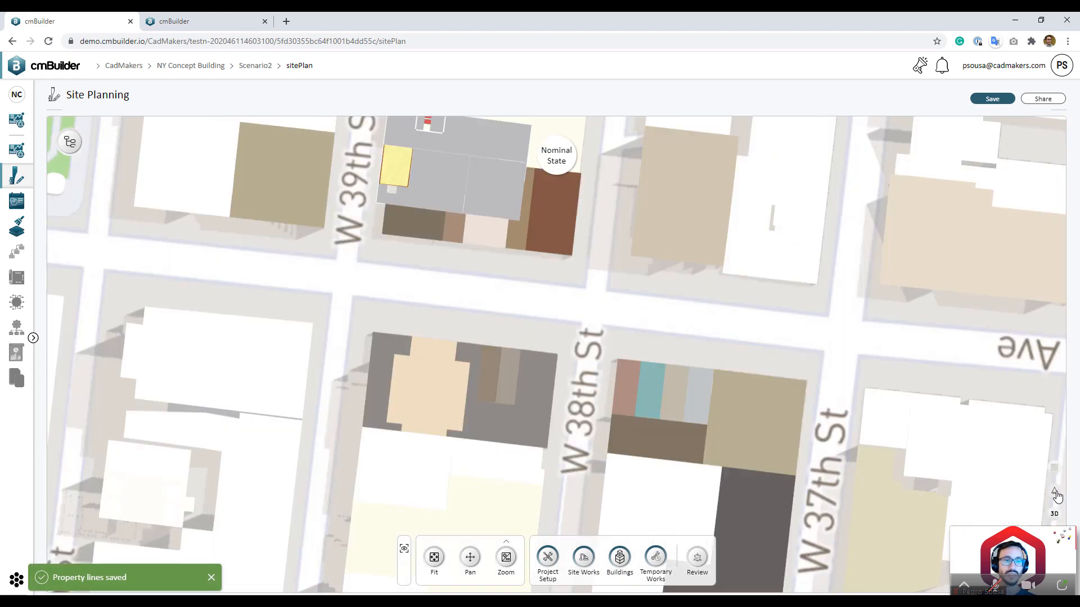
left_click(1057, 497)
left_click(1055, 495)
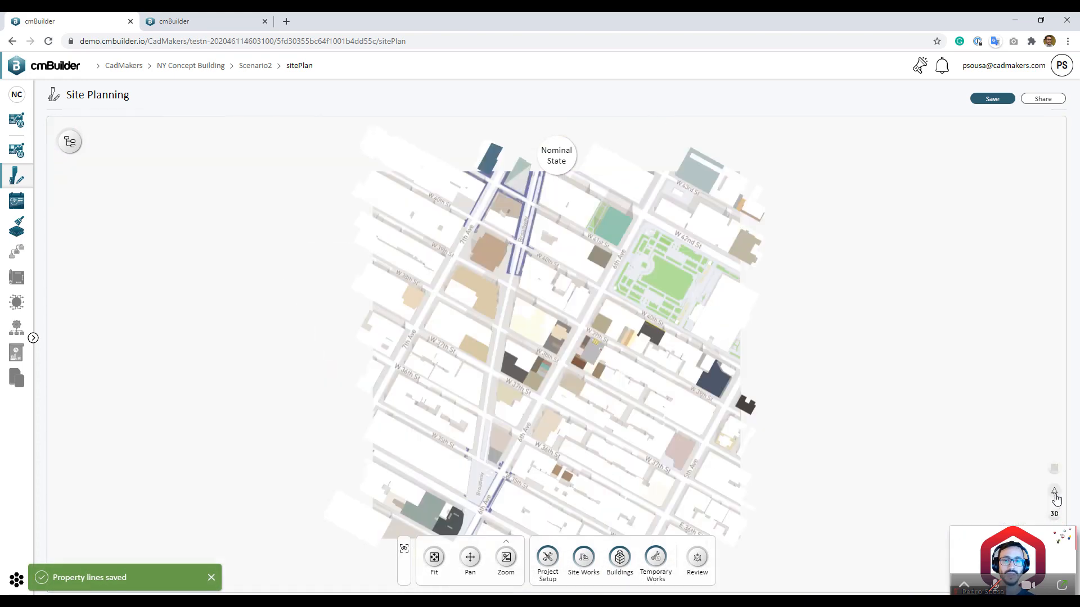
left_click(1056, 497)
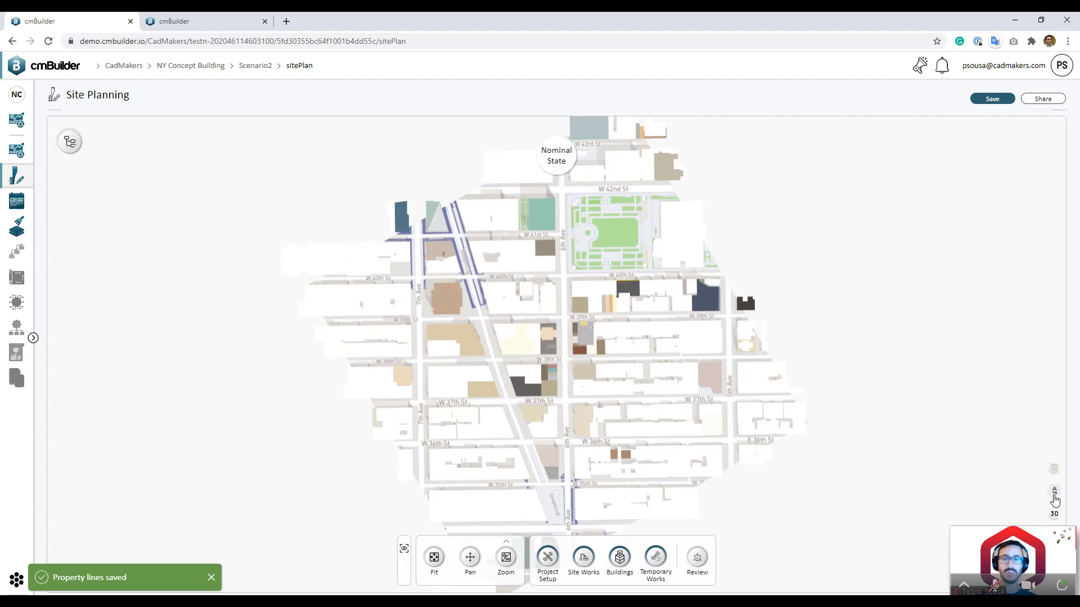
left_click(1055, 497)
left_click(1055, 497)
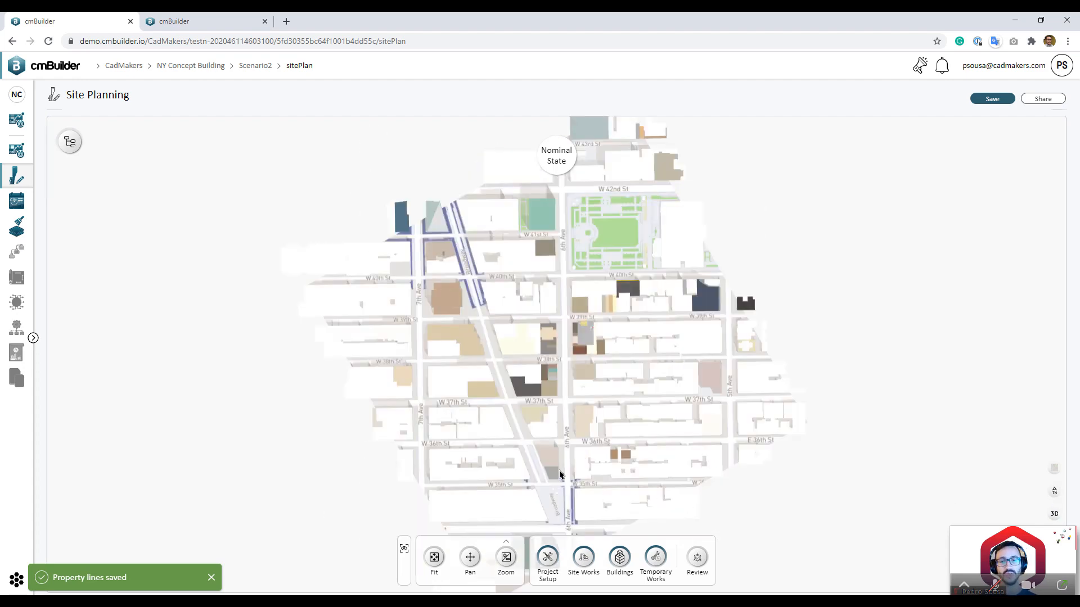
scroll(601, 382, "up", 5)
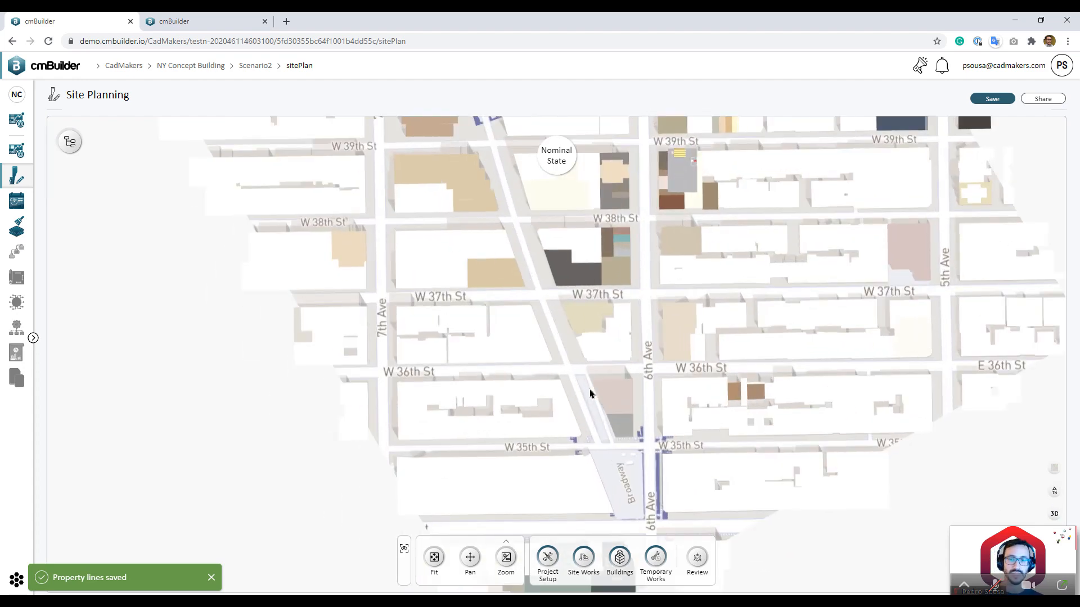
left_click(1054, 515)
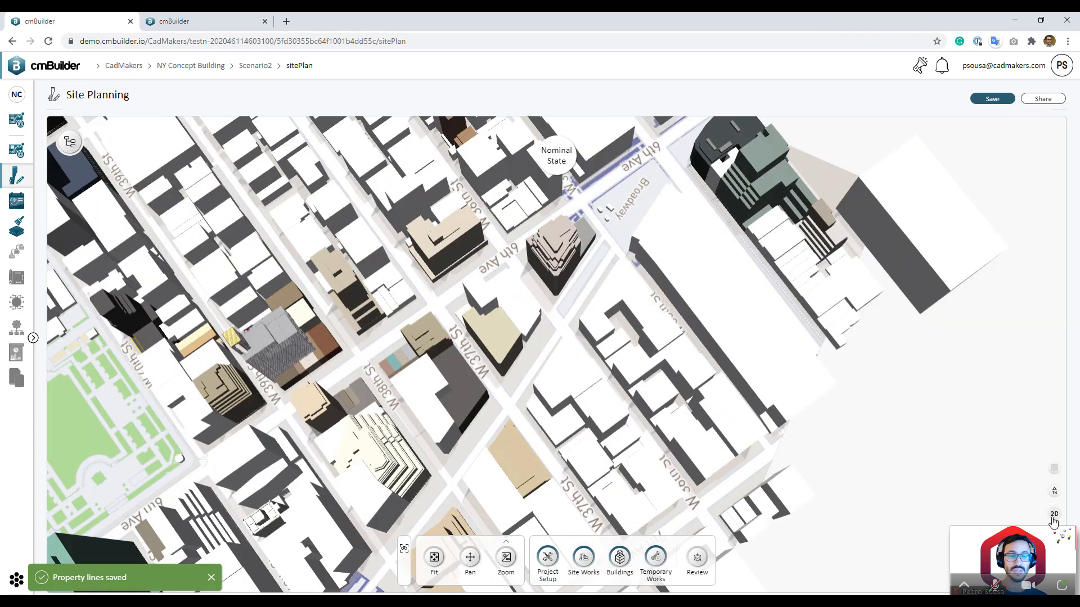
left_click(1053, 515)
left_click(1054, 515)
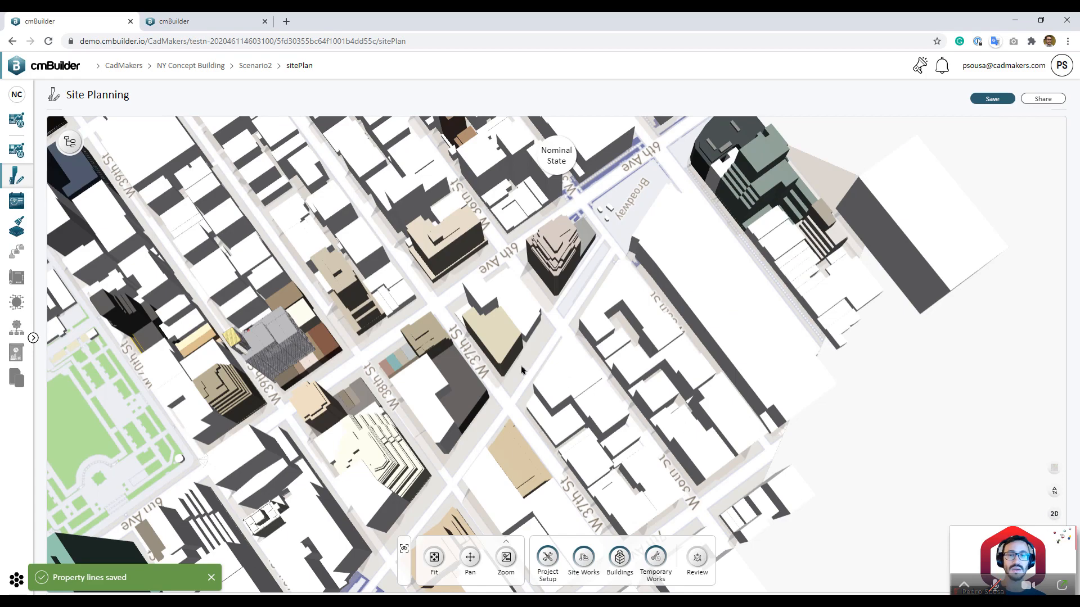
middle_click_drag(522, 370, 793, 365)
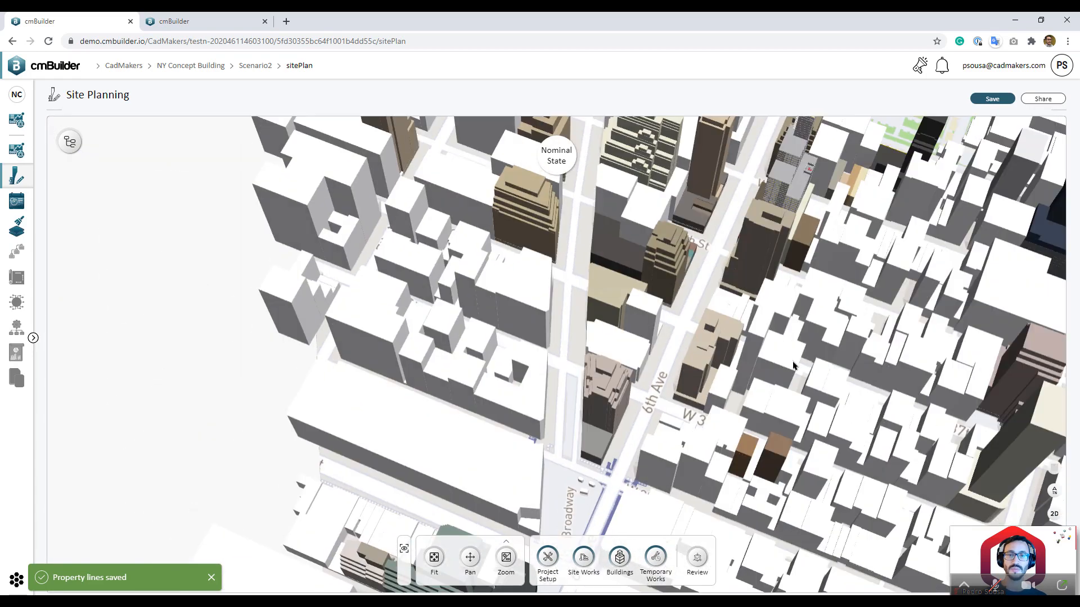
scroll(652, 388, "up", 5)
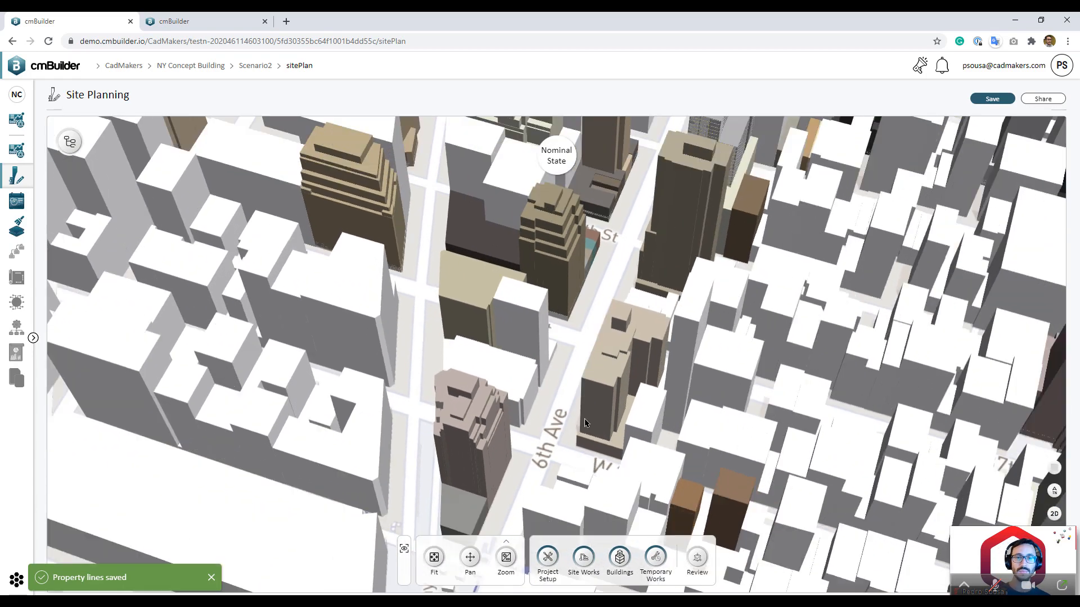
scroll(585, 423, "down", 2)
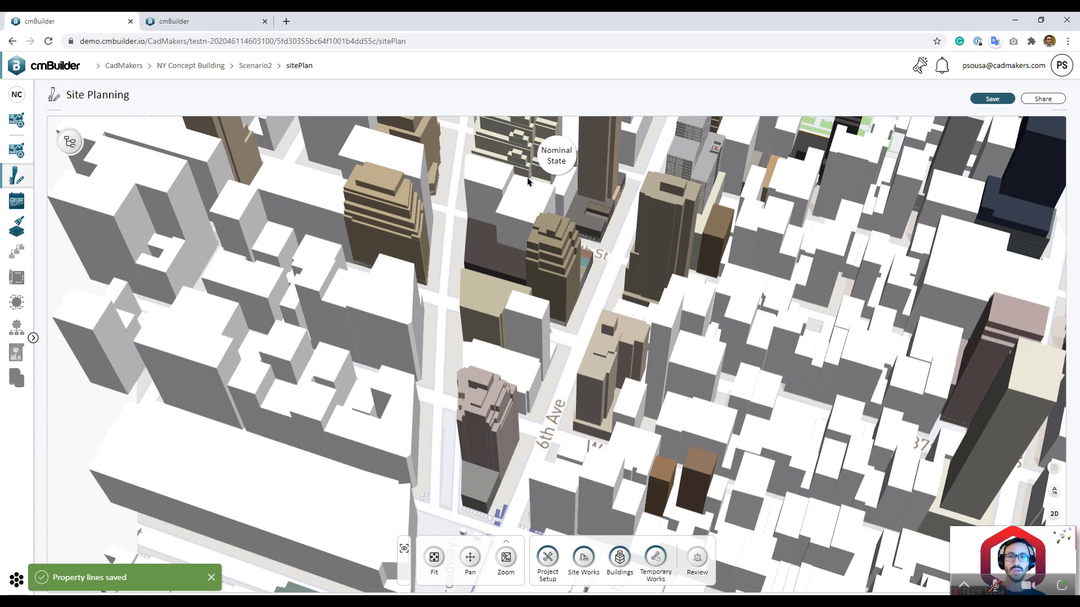
mouse_move(533, 150)
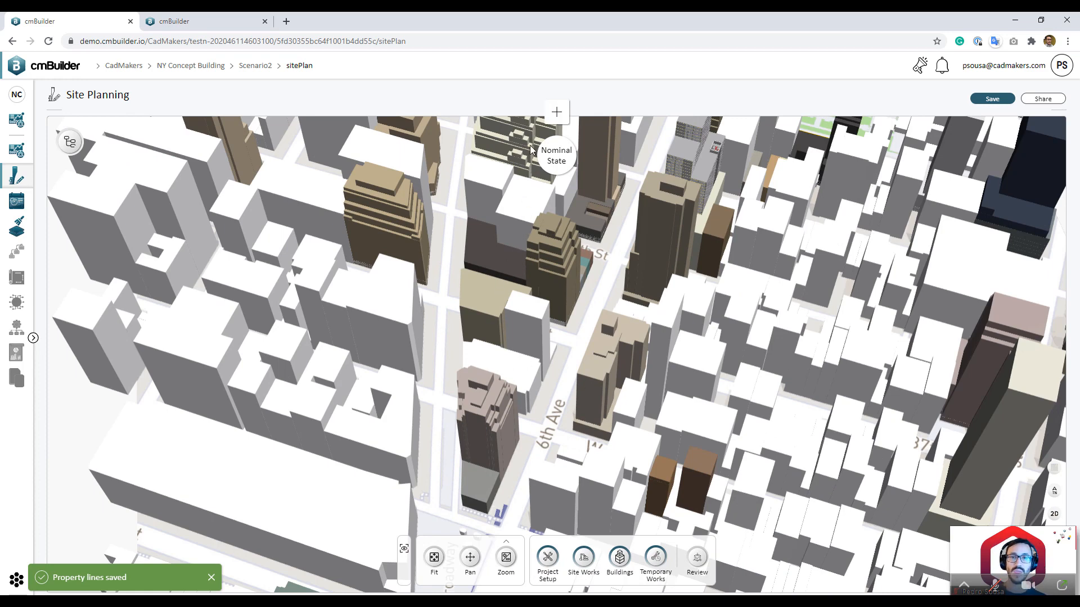
Step: Add a milestone named 'Project Setup' dated 10/12/2020
left_click(557, 112)
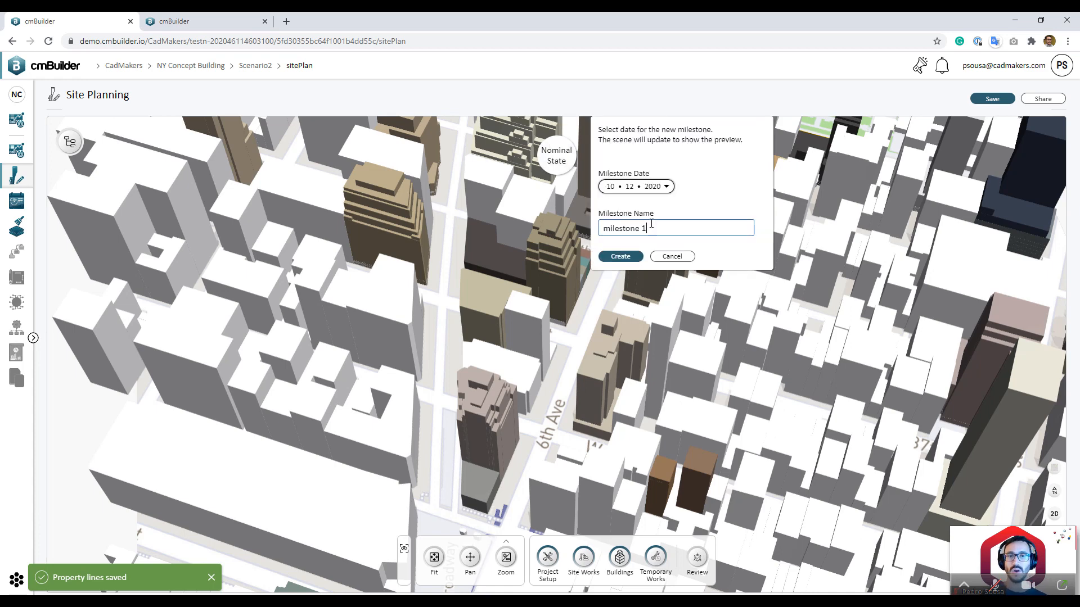
mouse_move(557, 154)
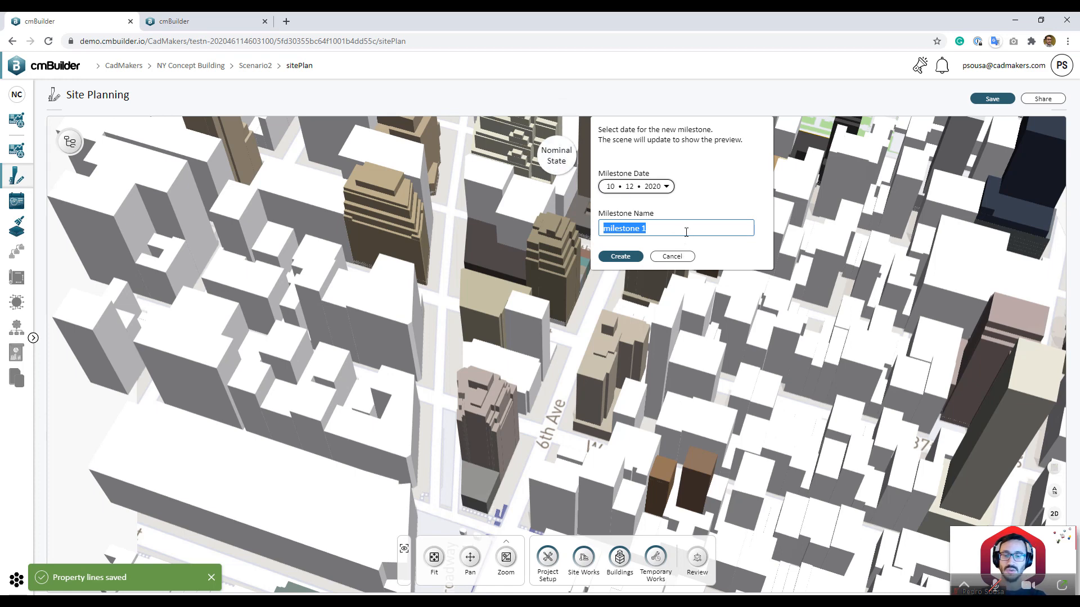
type("Project Setup")
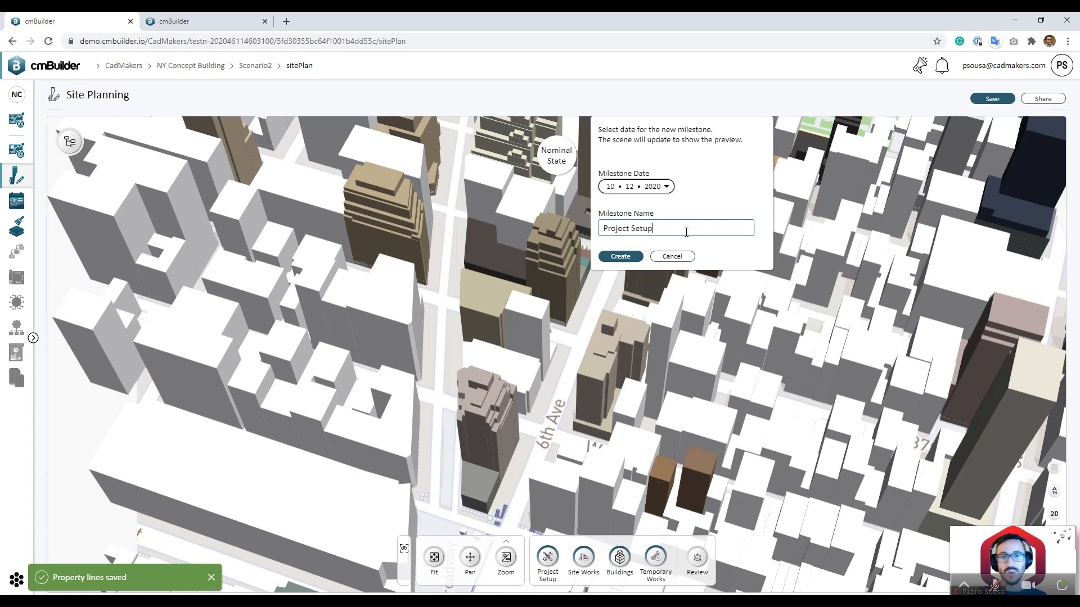
left_click(620, 257)
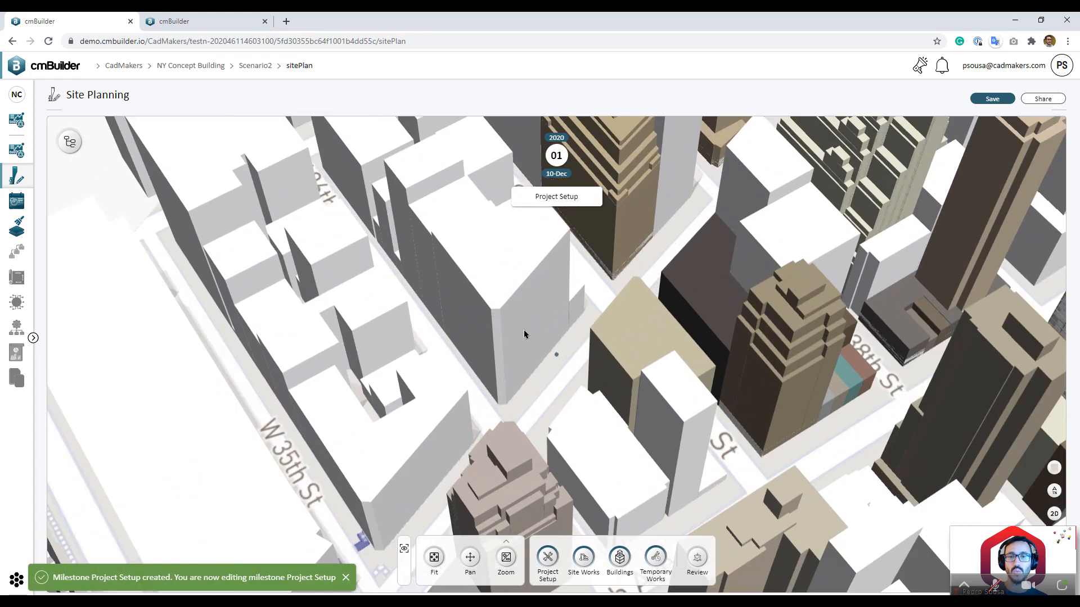
Step: Hide the large and the small existing buildings on the project site
left_click(529, 336)
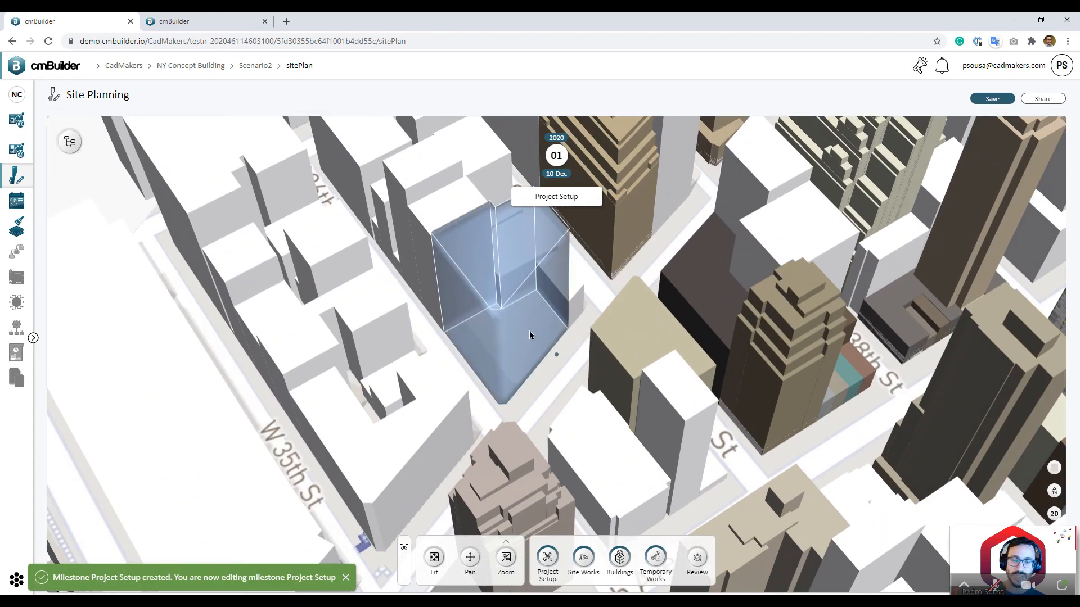
right_click(529, 335)
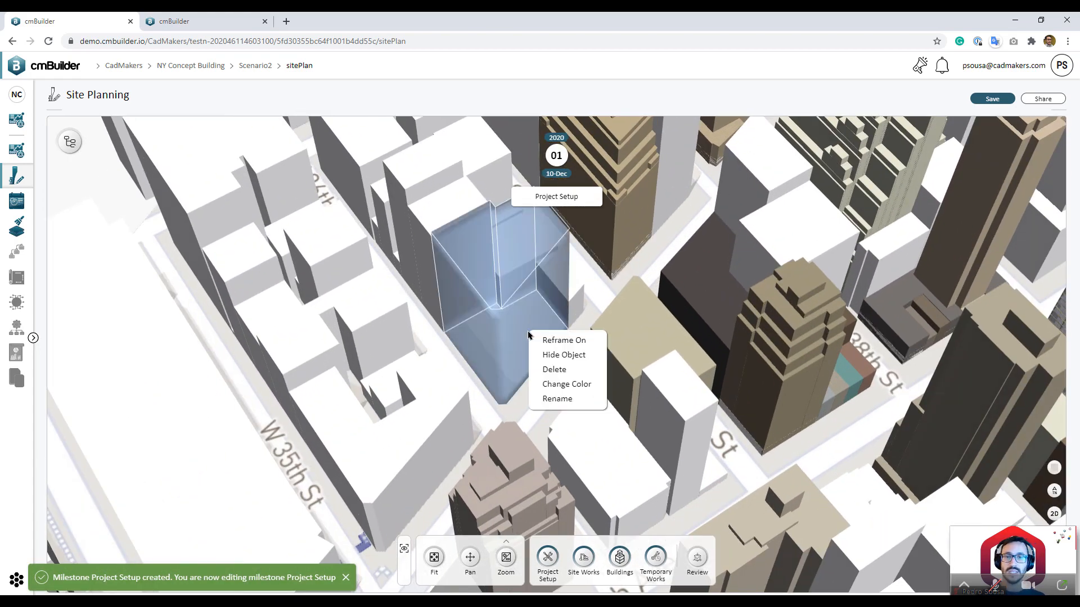
left_click(564, 355)
left_click(568, 298)
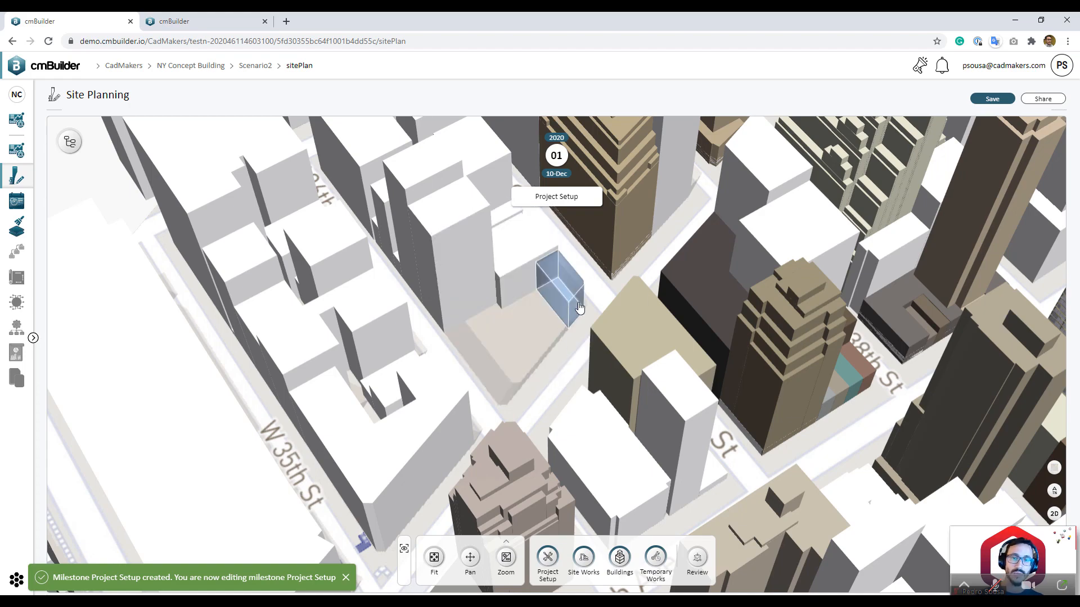
right_click(569, 299)
left_click(602, 318)
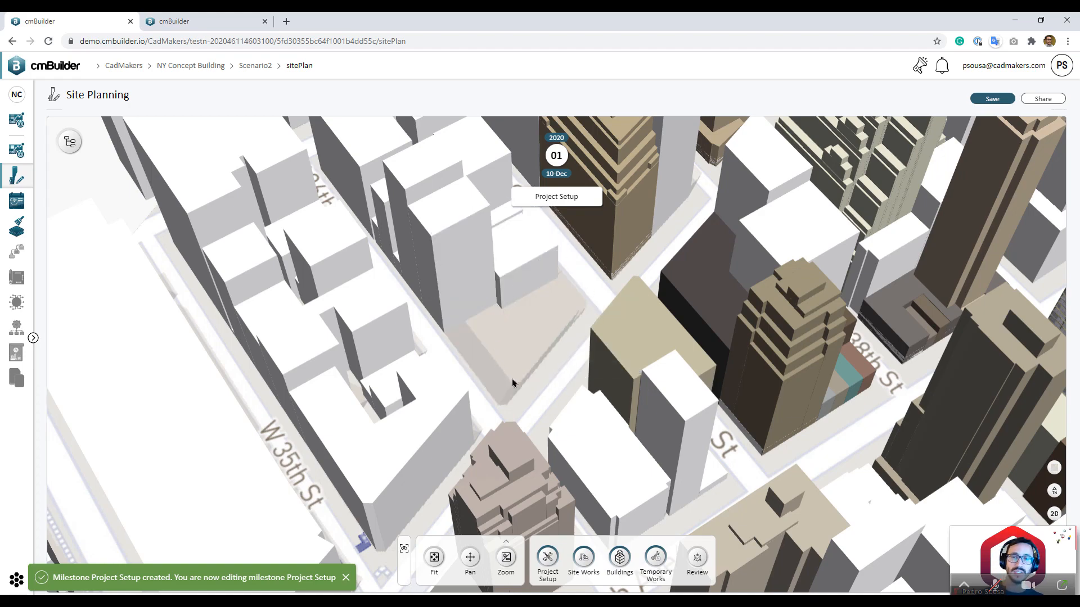
Step: Orbit and zoom to inspect the cleared lot from above
left_click_drag(512, 379, 552, 395)
left_click_drag(535, 330, 483, 397)
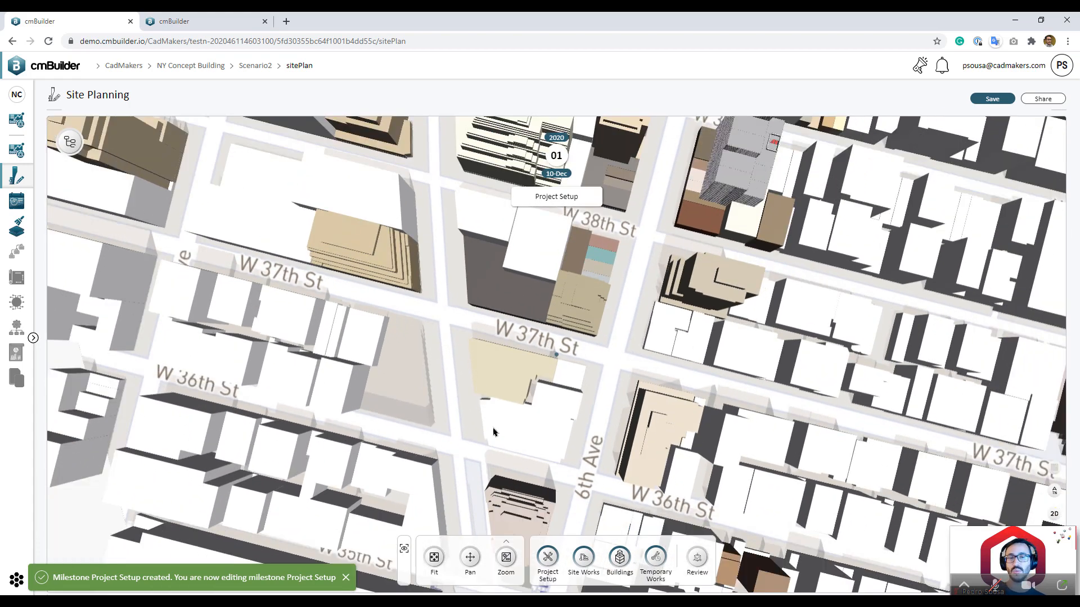
left_click_drag(594, 386, 634, 320)
scroll(699, 235, "up", 5)
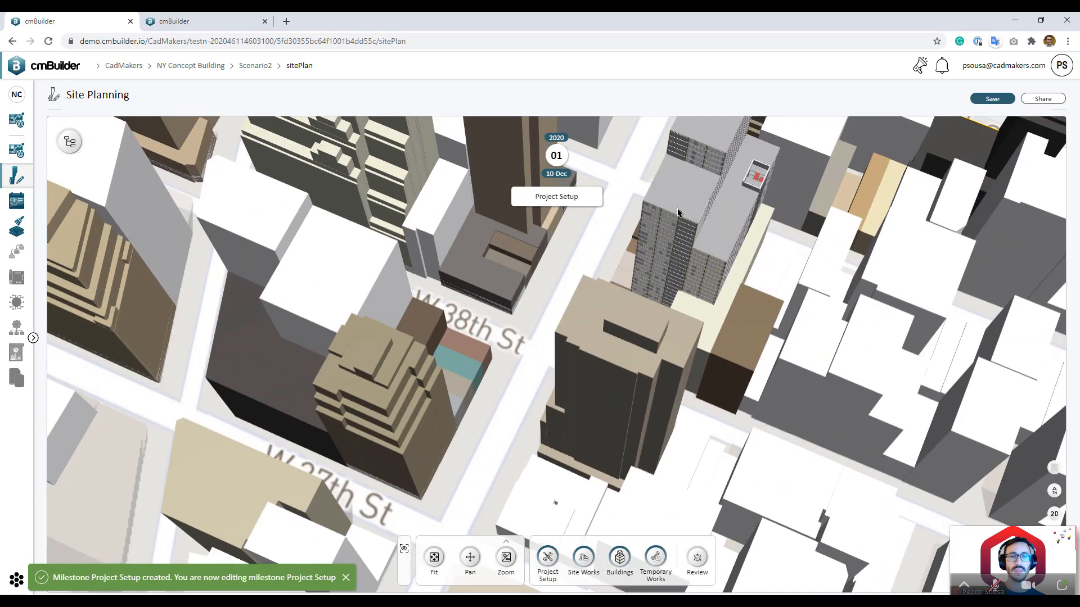
scroll(672, 274, "down", 3)
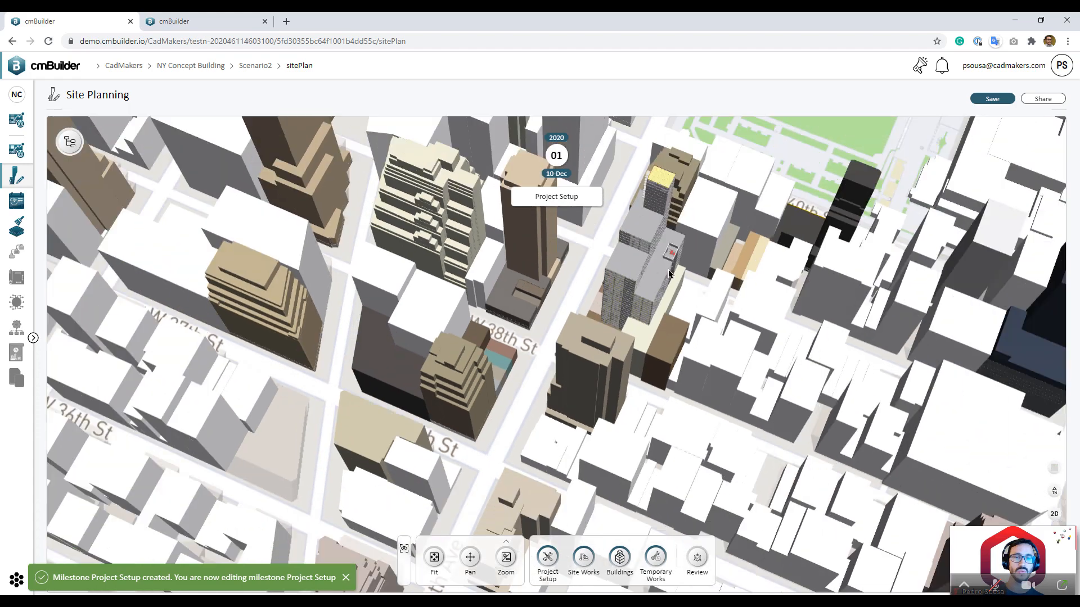
Step: Drag the grey tower model over to the cleared project site
left_click(643, 254)
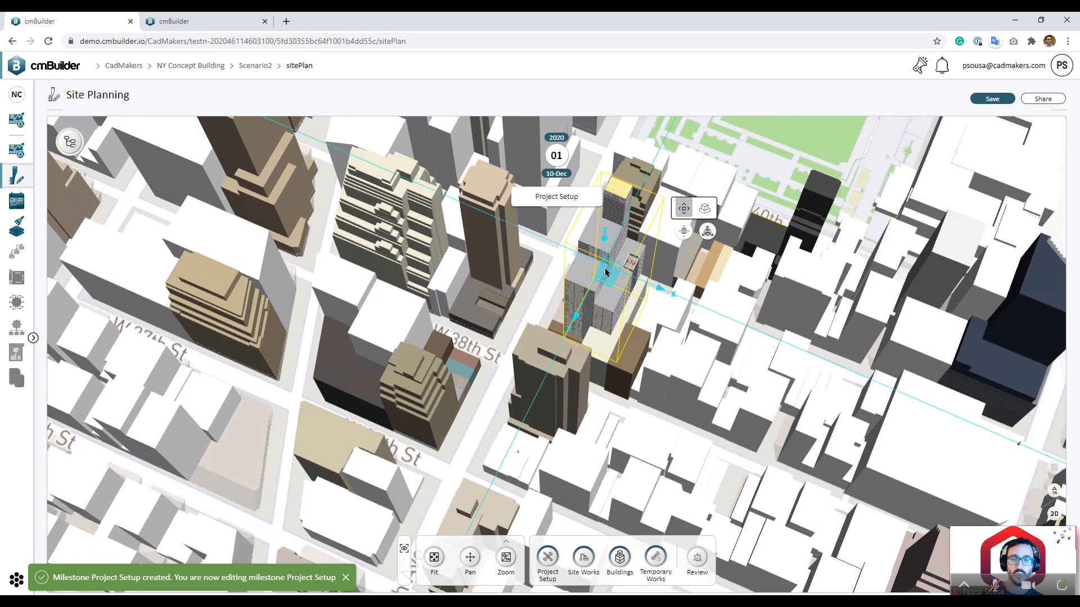
left_click_drag(610, 279, 206, 441)
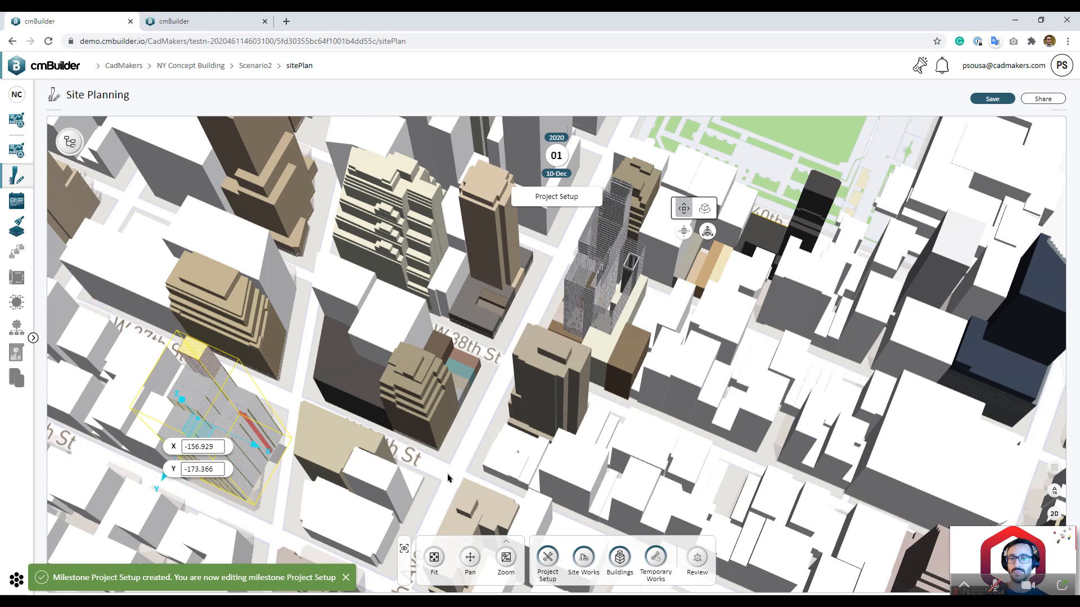
left_click_drag(438, 477, 487, 440)
right_click_drag(488, 444, 689, 421)
scroll(540, 360, "up", 8)
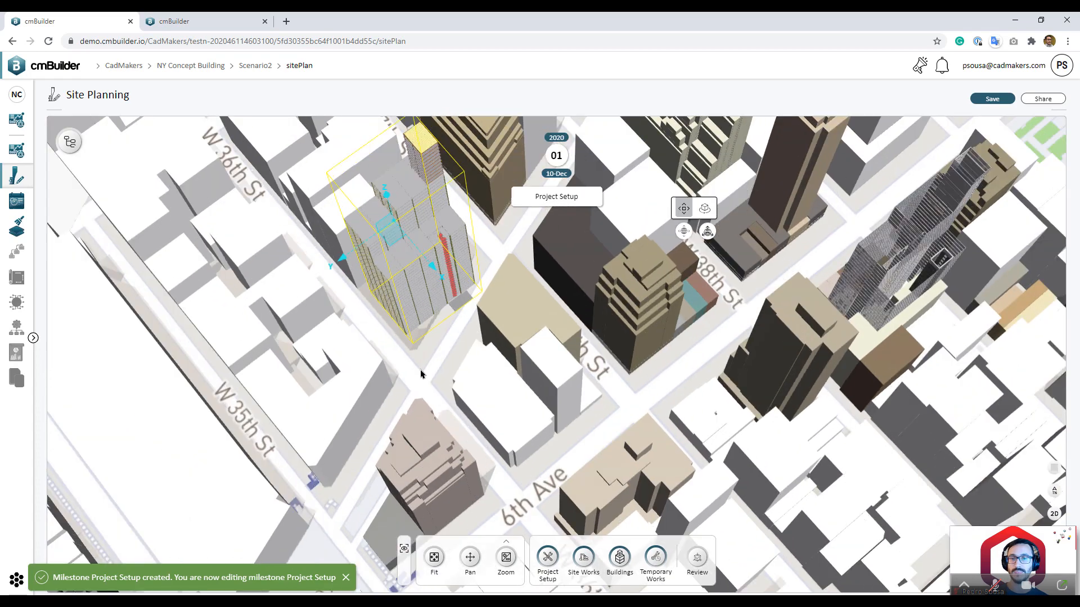
right_click_drag(464, 363, 739, 478)
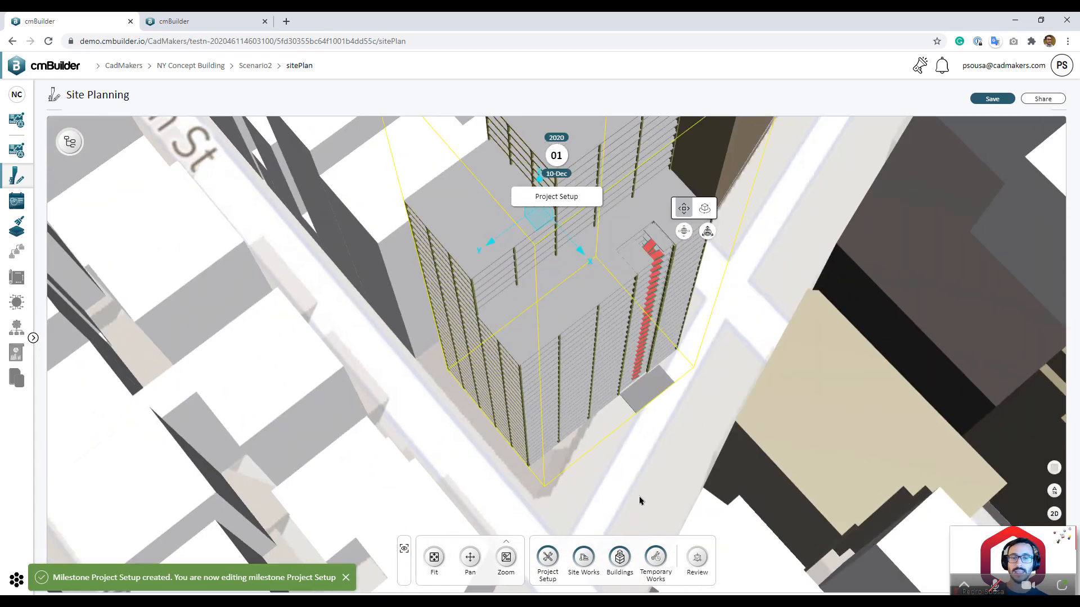
left_click_drag(640, 500, 677, 410)
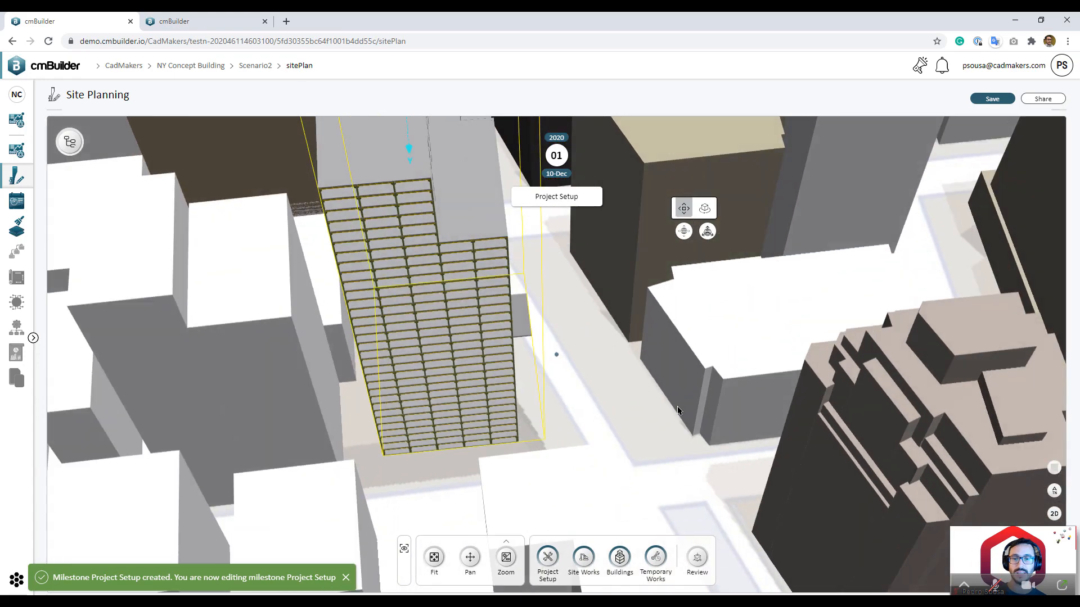
left_click_drag(707, 445, 654, 447)
scroll(655, 448, "down", 1)
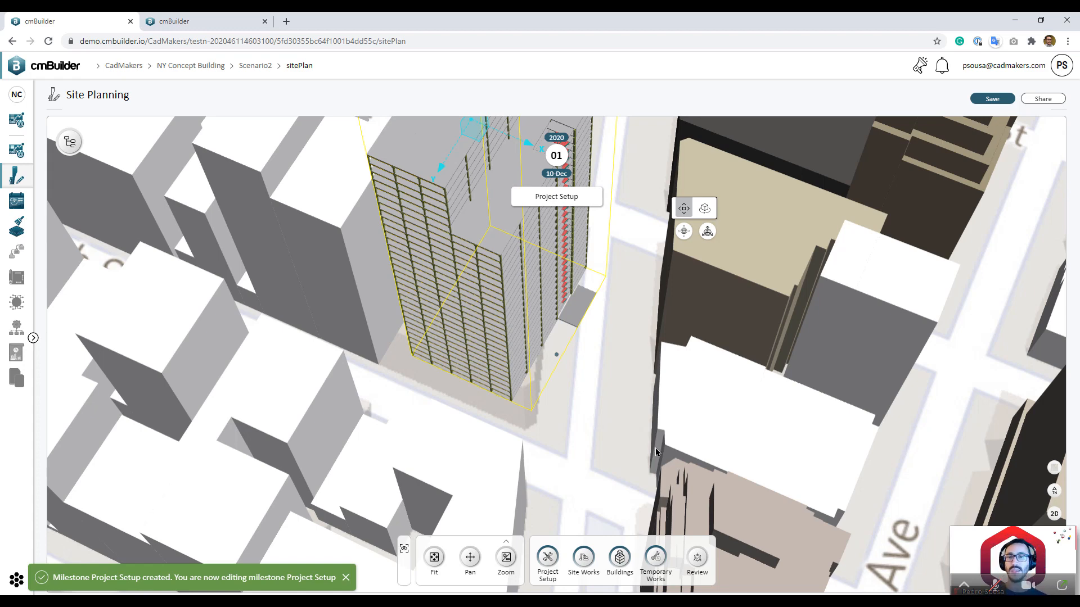
Step: Fine-tune the tower's position along X and Y on the lot
left_click_drag(621, 307, 609, 353)
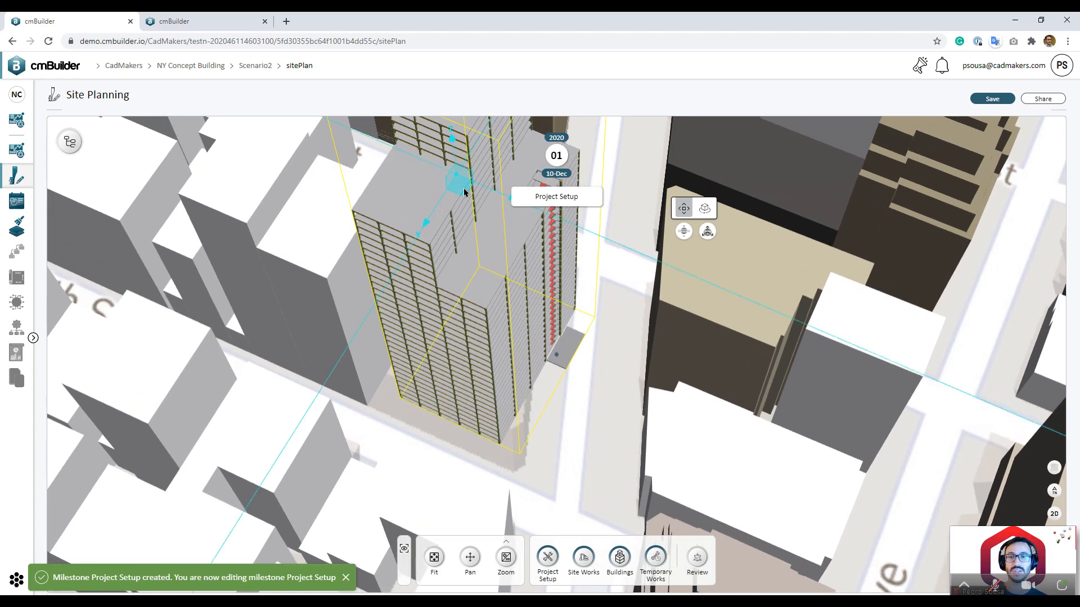
mouse_move(460, 195)
left_mouse_down()
mouse_move(451, 199)
mouse_move(445, 169)
mouse_move(452, 181)
left_mouse_up()
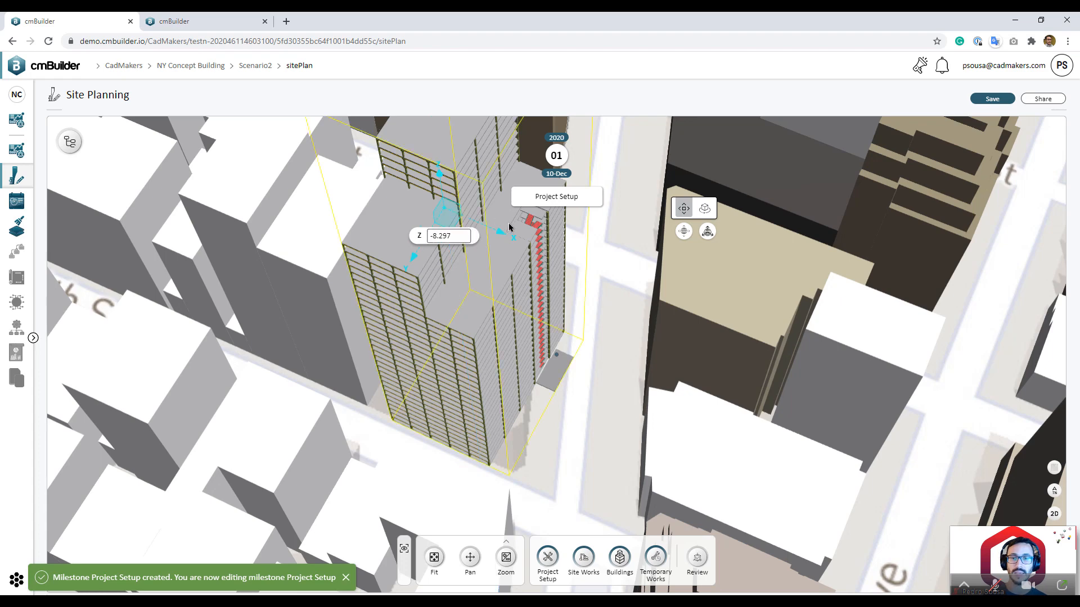
left_click_drag(509, 236, 494, 241)
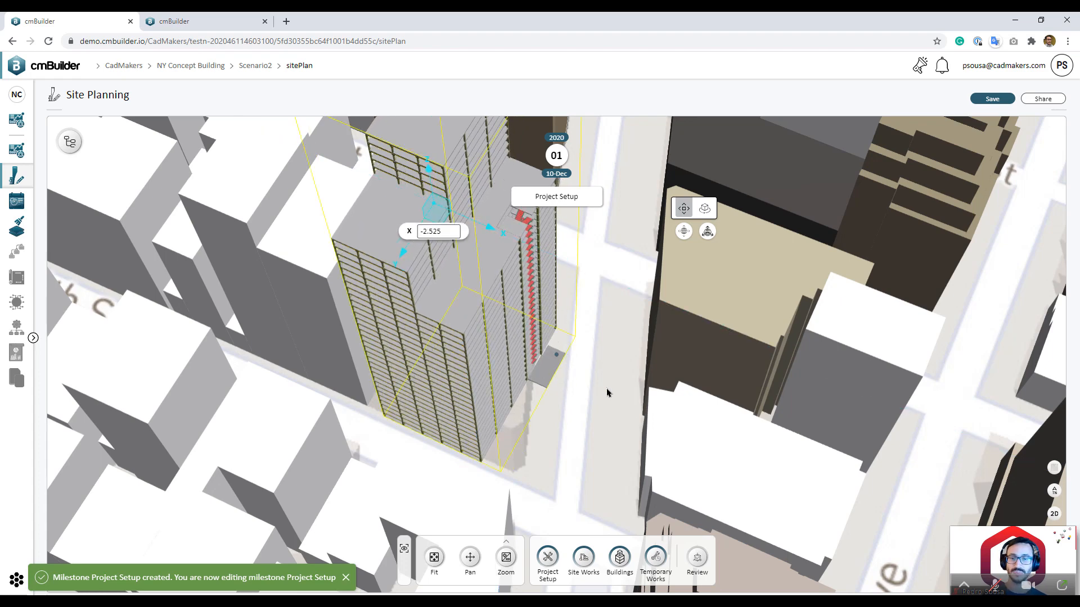
scroll(608, 391, "down", 5)
left_click_drag(591, 404, 582, 437)
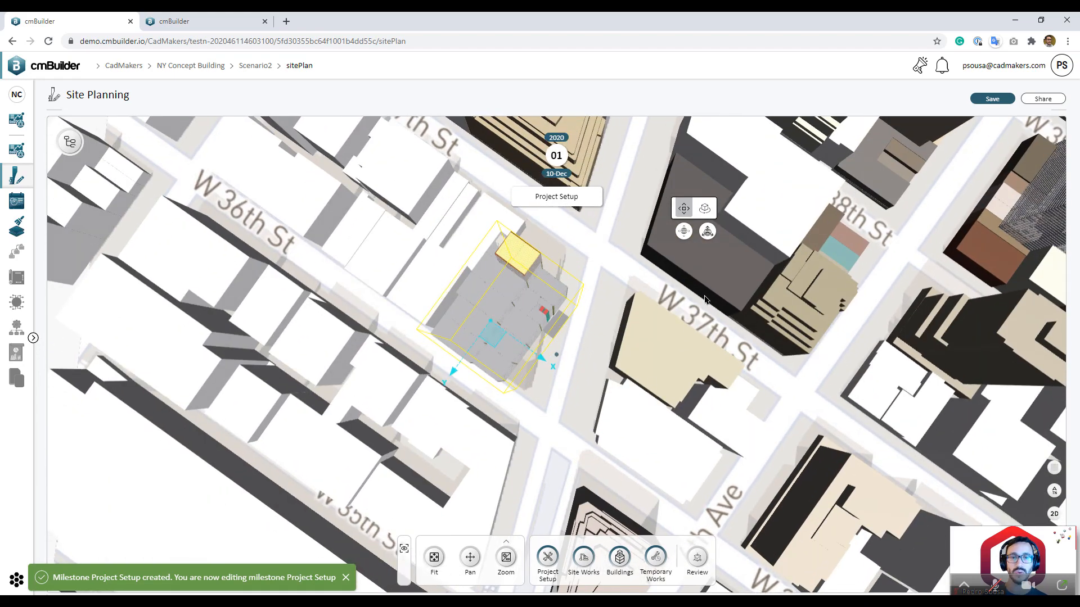
Step: Rotate the tower 180° around its vertical axis
left_click(705, 209)
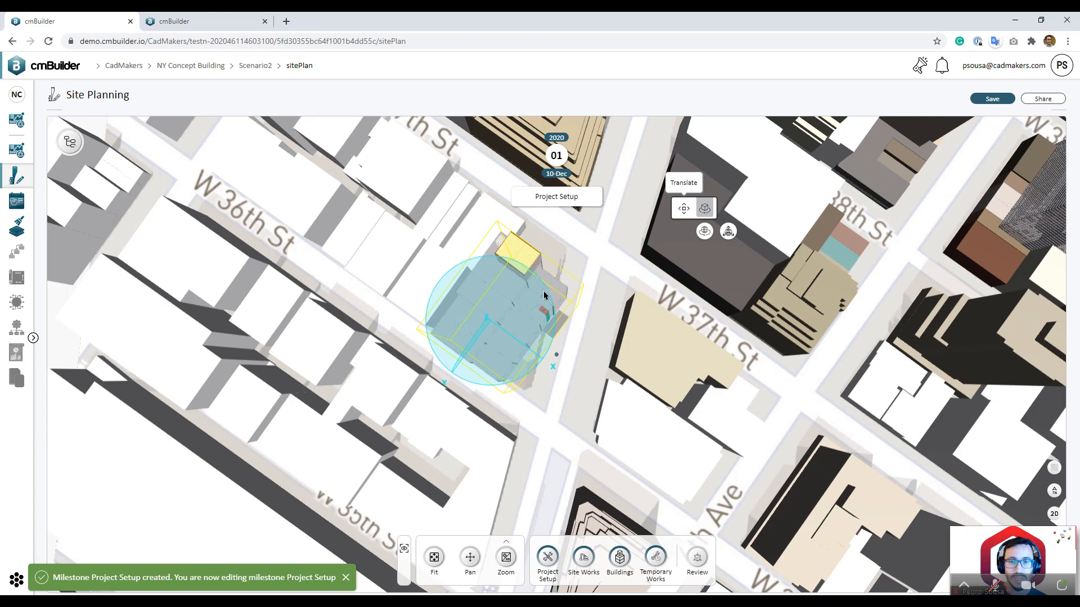
left_click_drag(585, 451, 633, 445)
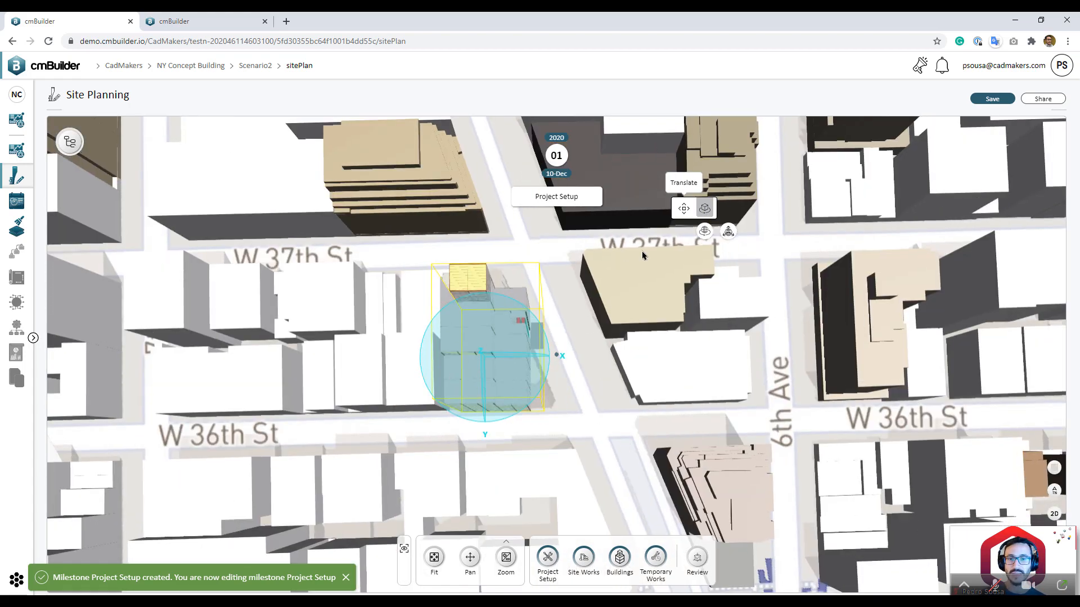
left_click(707, 212)
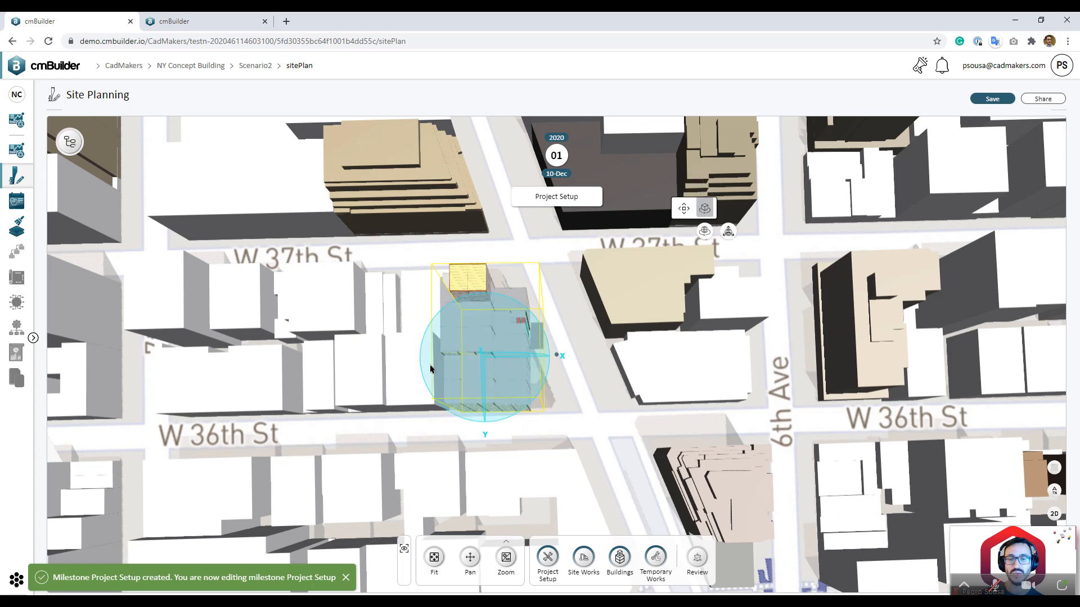
left_click_drag(436, 388, 661, 373)
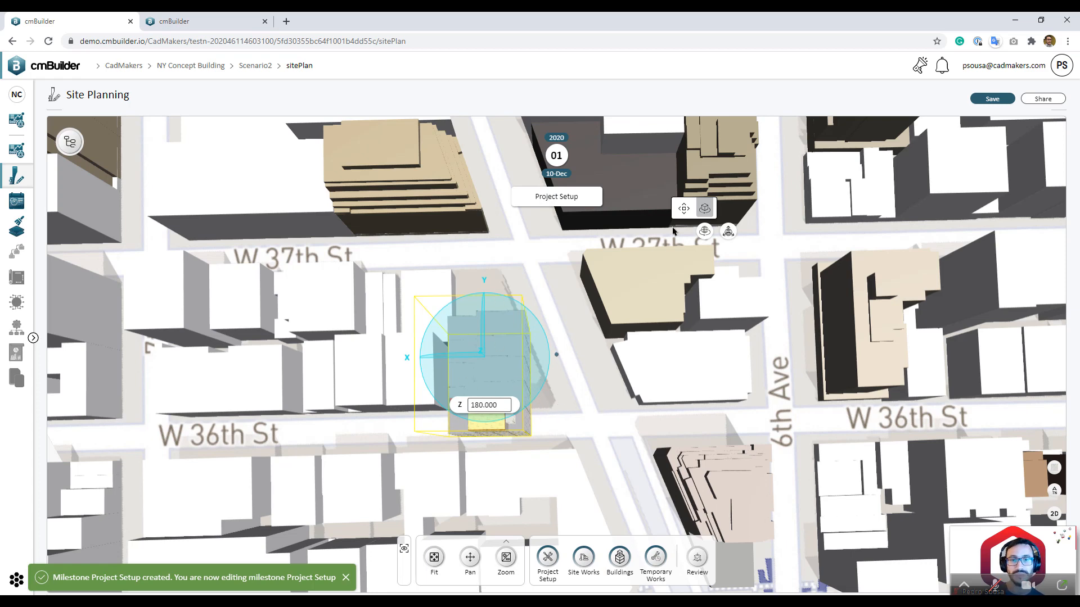
Step: Nudge the tower along X and Y so it sits within the site footprint
left_click(684, 208)
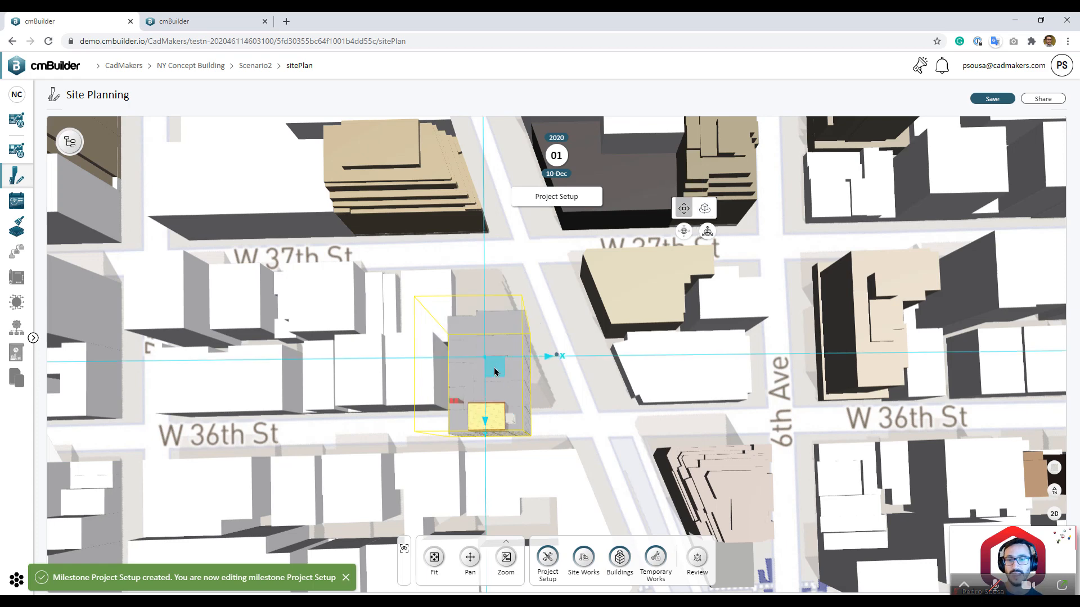
left_click_drag(495, 371, 503, 335)
middle_click_drag(606, 373, 673, 400)
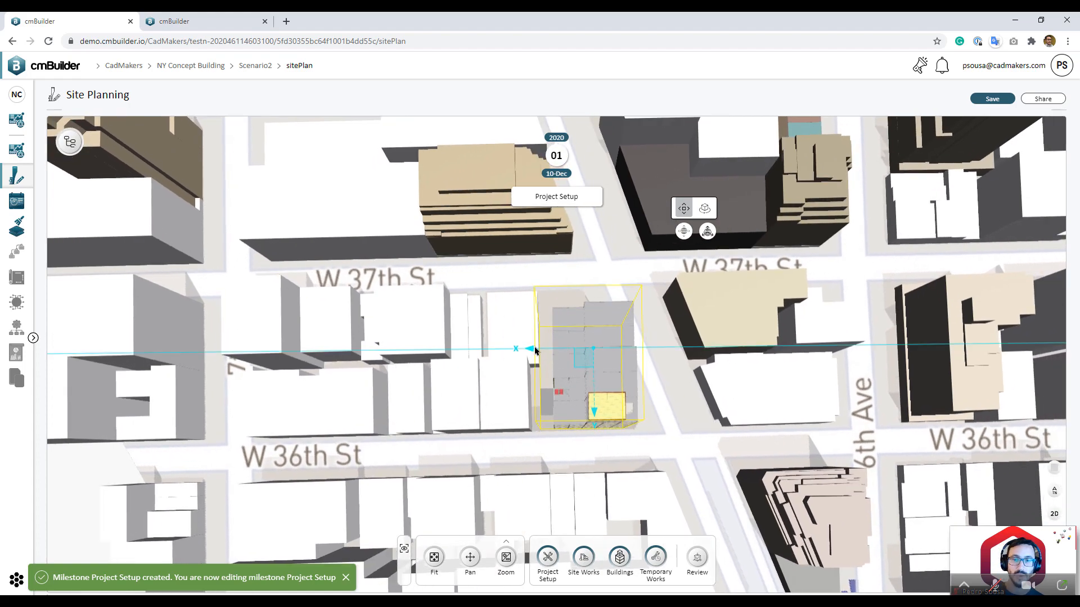
left_click_drag(529, 348, 525, 349)
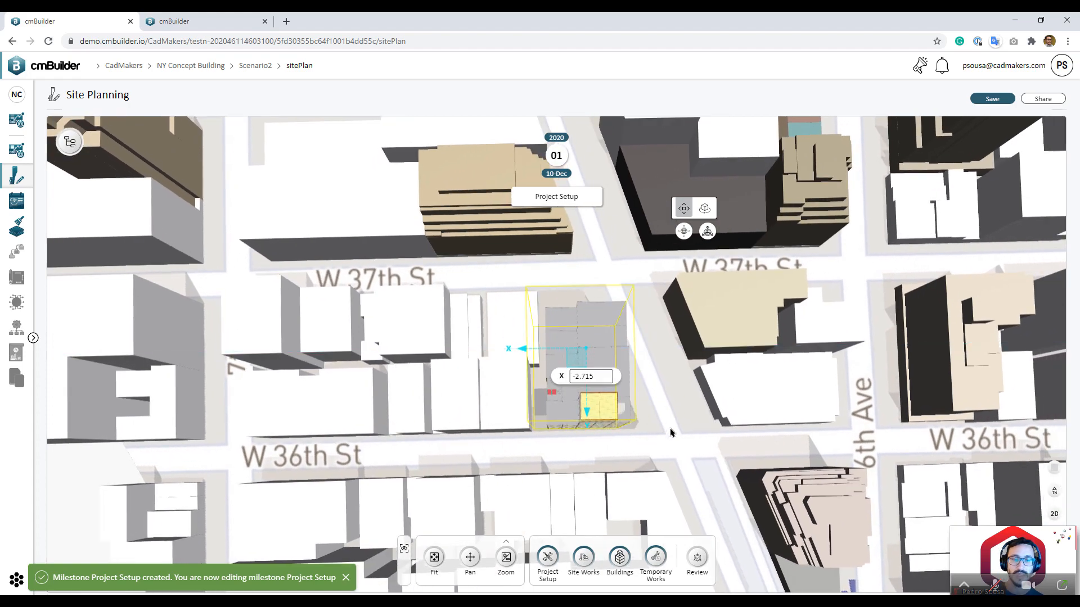
left_click_drag(671, 429, 637, 388)
scroll(692, 450, "down", 10)
left_click_drag(742, 352, 758, 309)
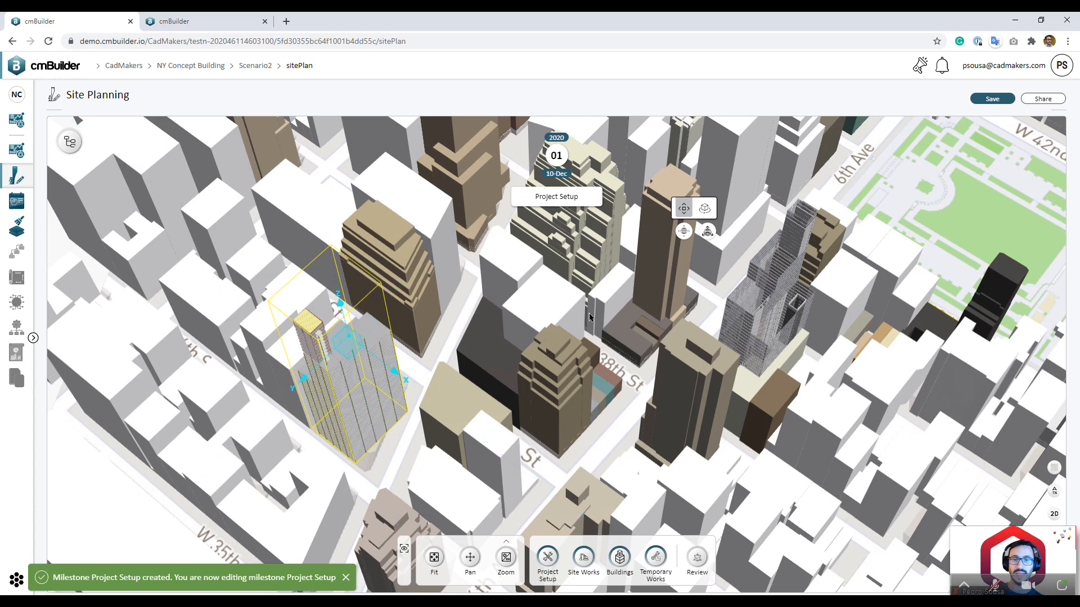
Step: Set the glass tower's X position to the reference building's -49.705
left_click(684, 231)
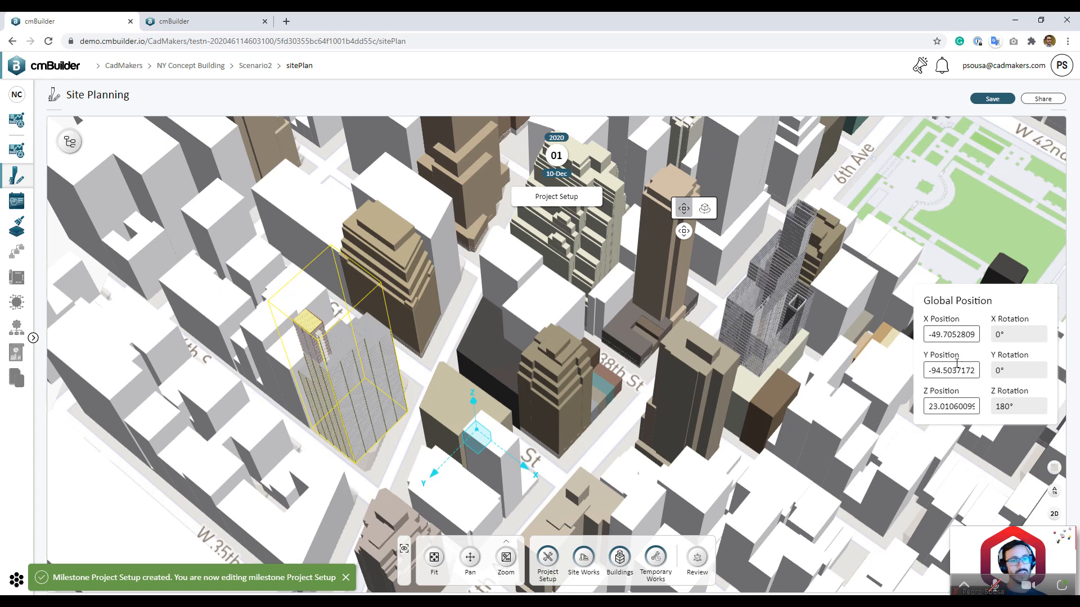
double_click(957, 336)
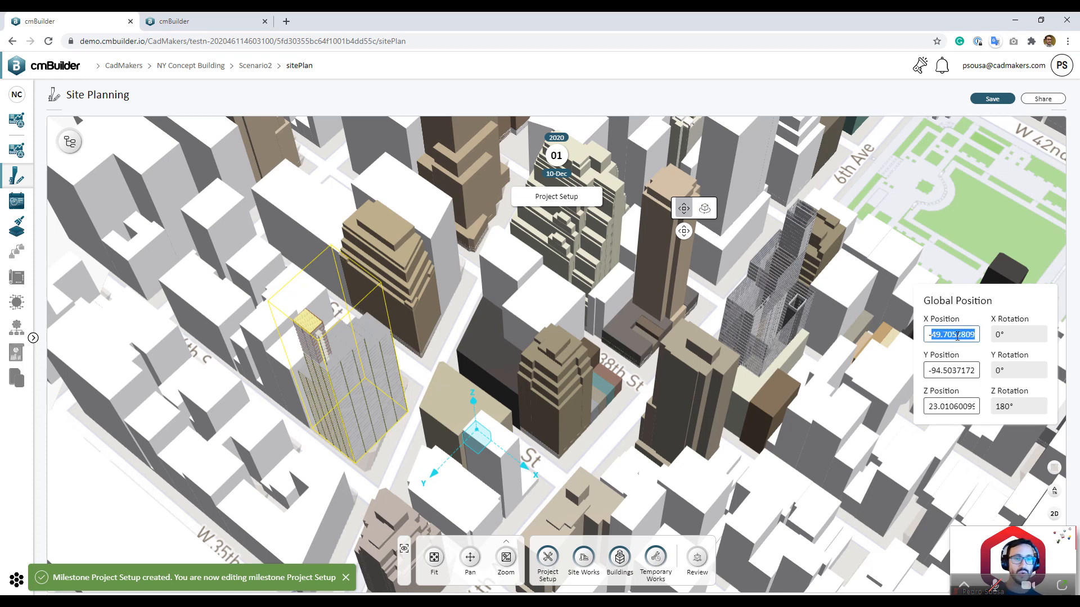
left_click(752, 330)
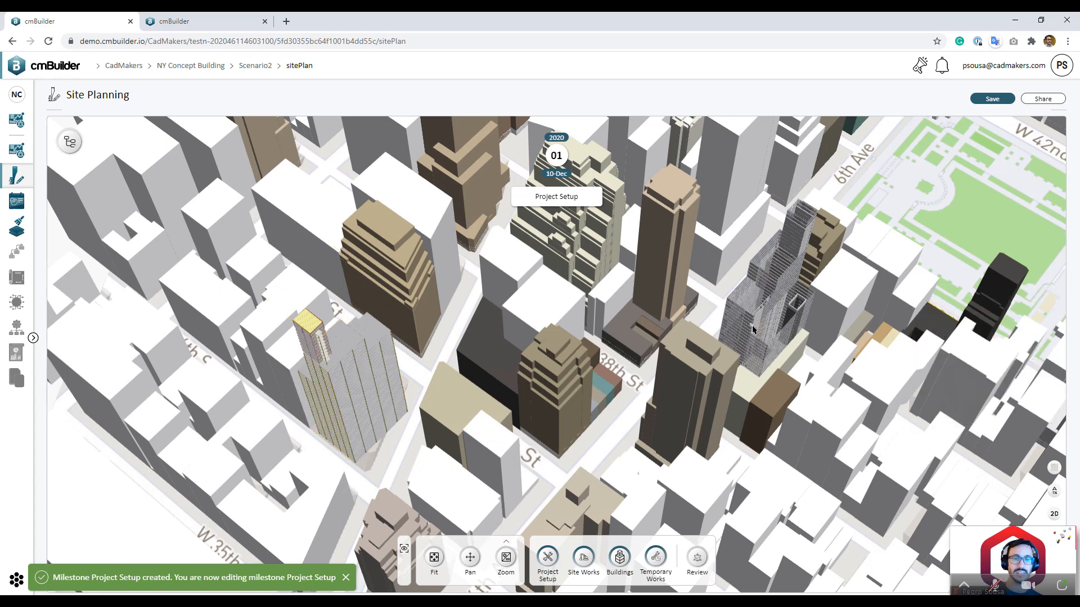
left_click(753, 330)
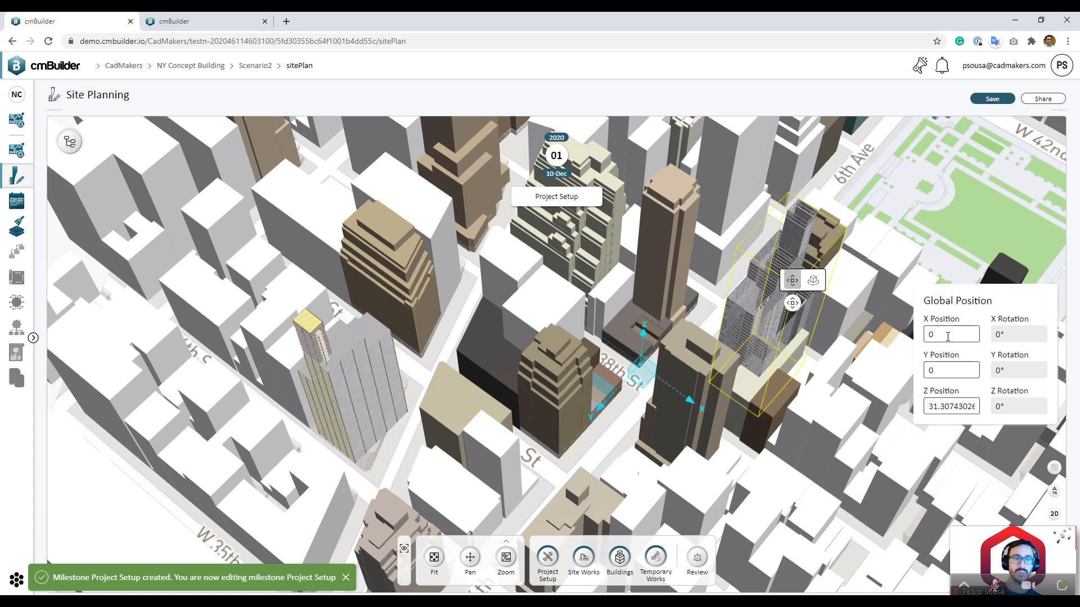
double_click(926, 335)
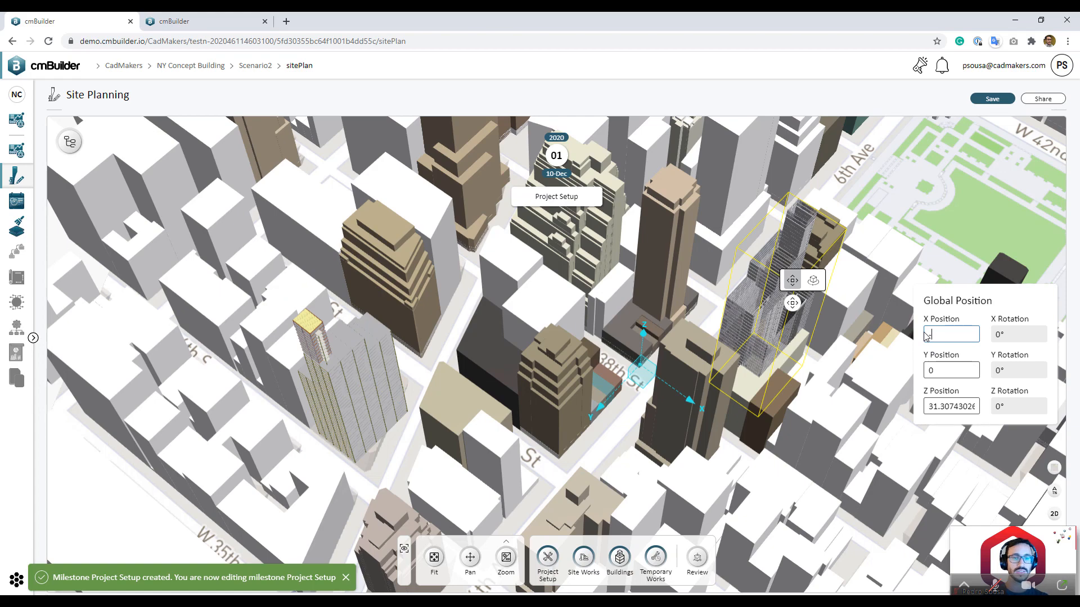
type("-49.705")
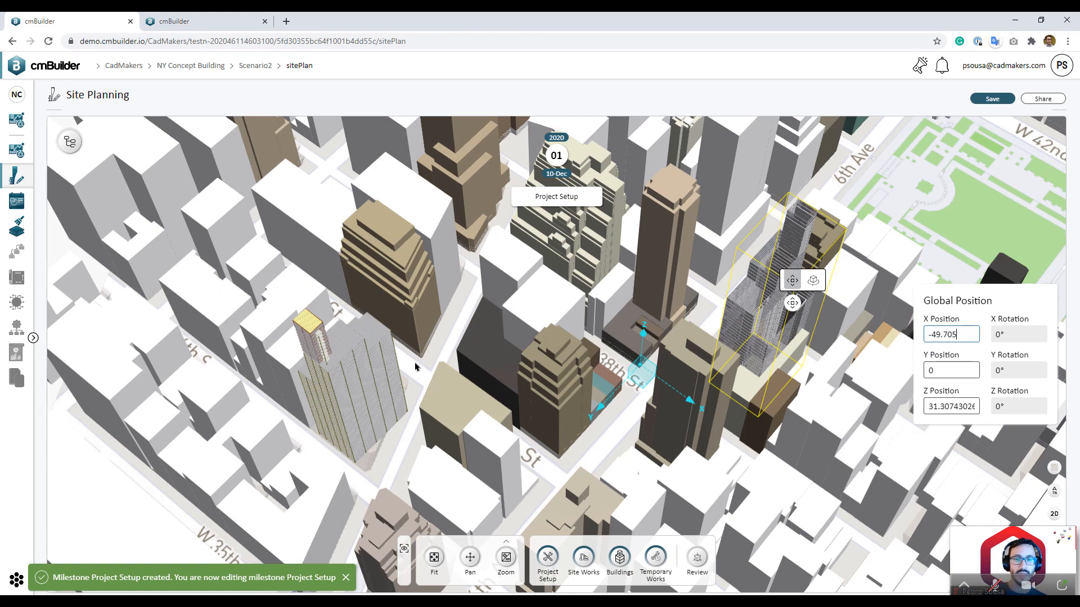
key("Return")
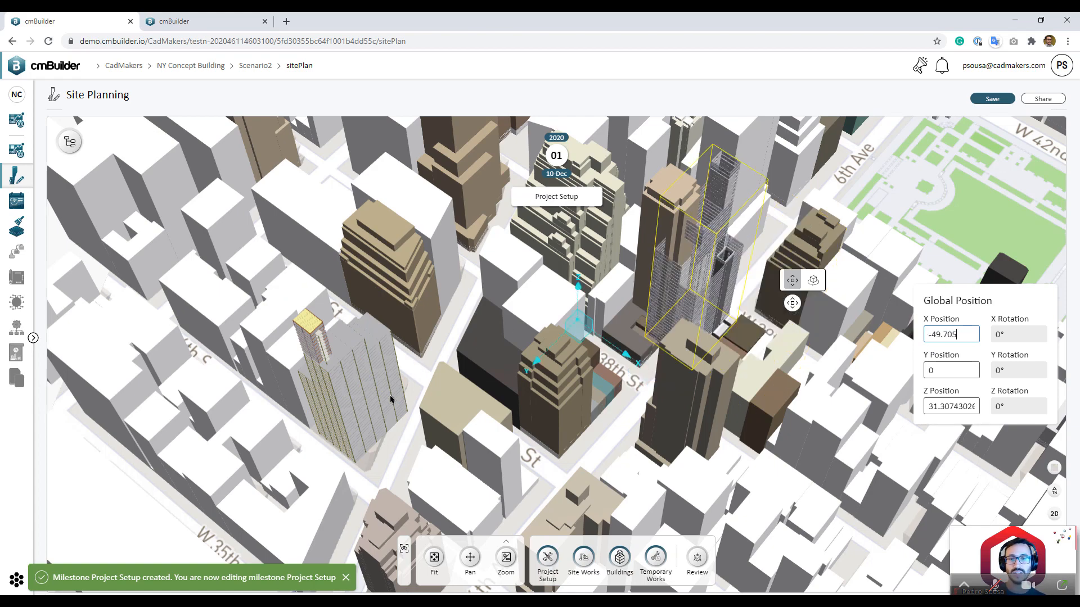
Step: Set the tower's Y position to -94.504 to match the reference building
left_click(390, 400)
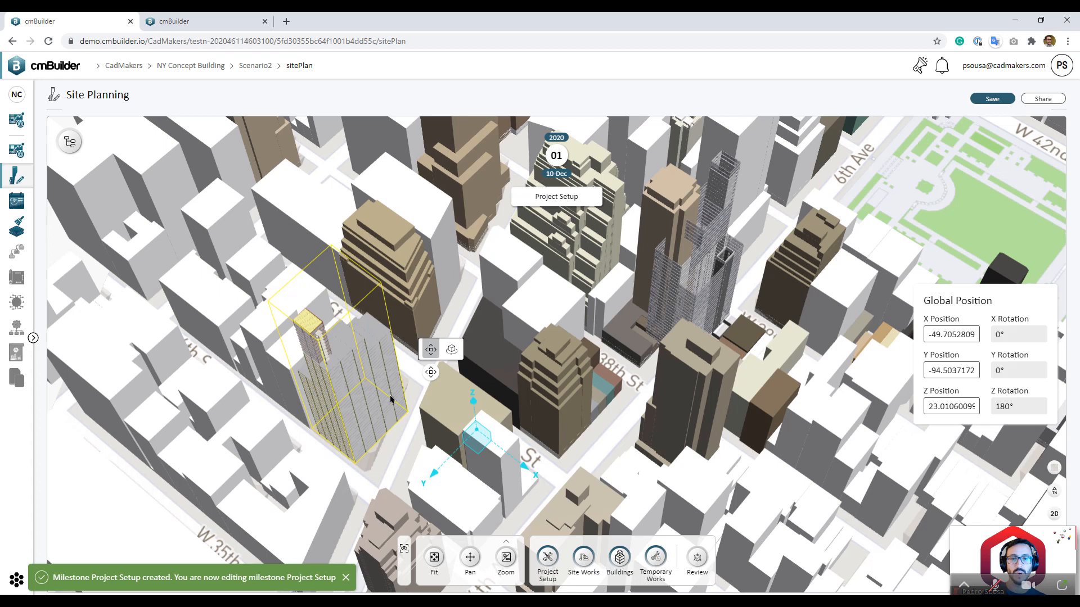
triple_click(954, 373)
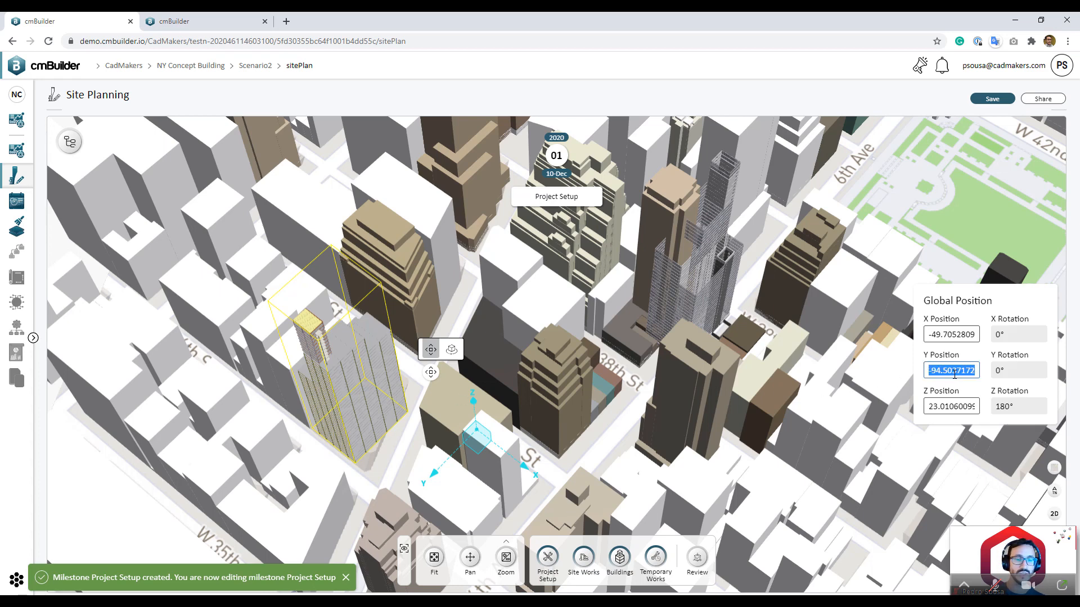
left_click(710, 300)
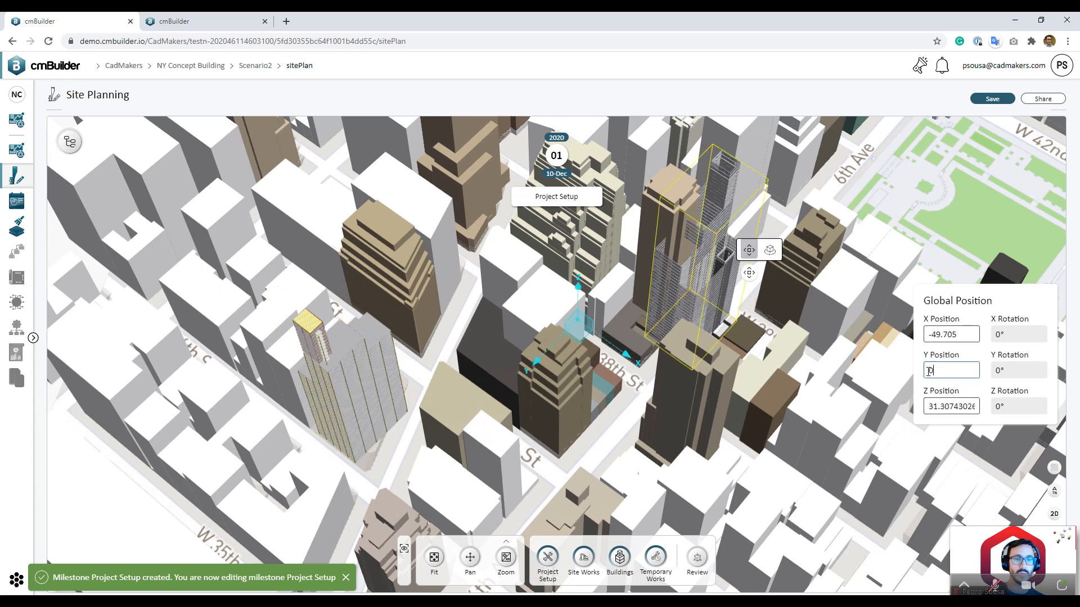
key("BackSpace")
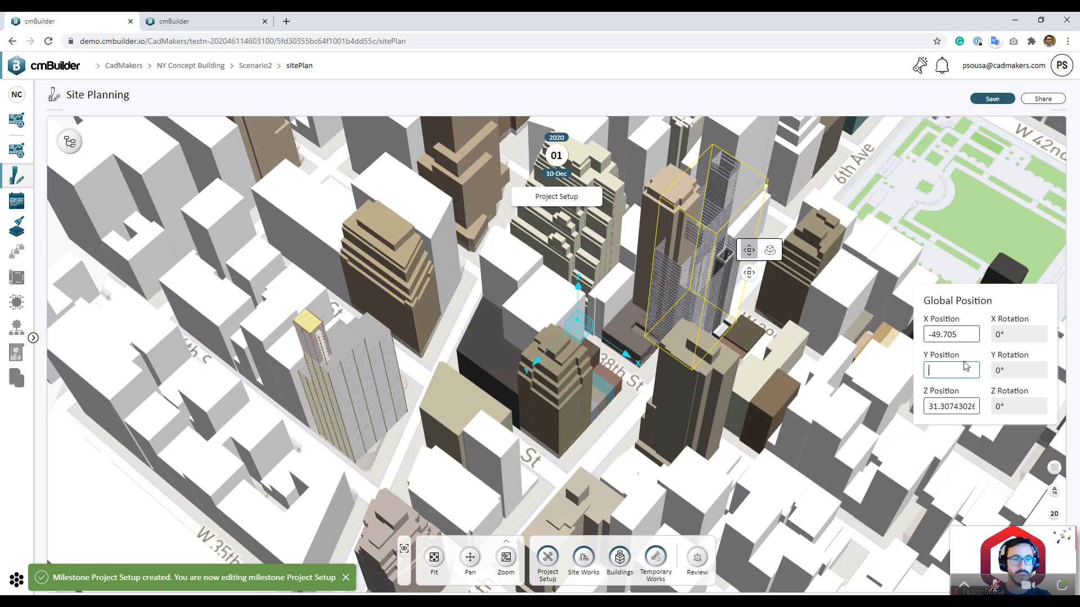
type("-94.504")
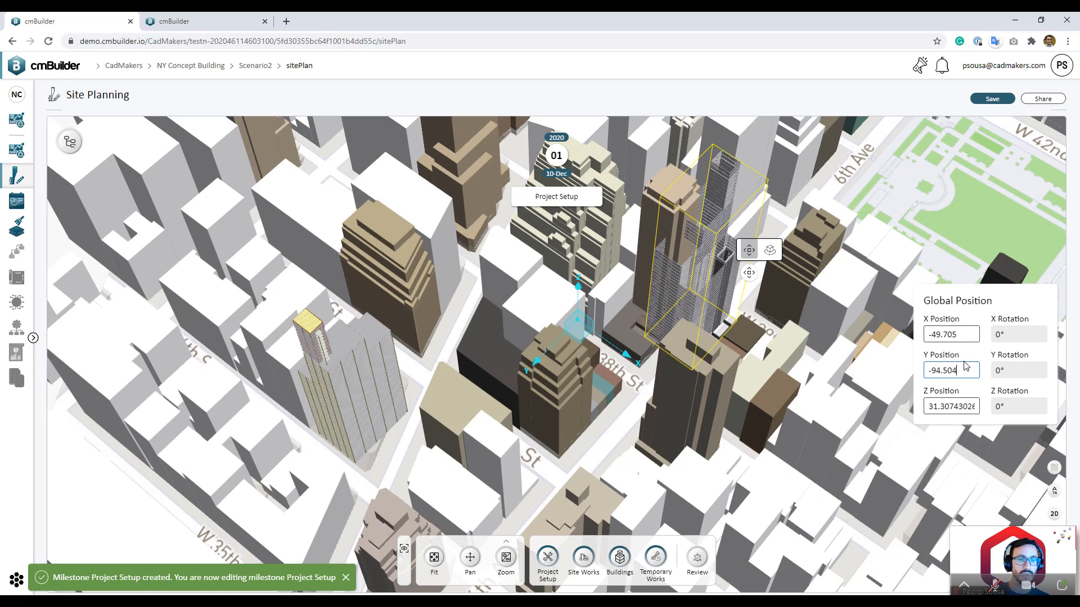
key("Return")
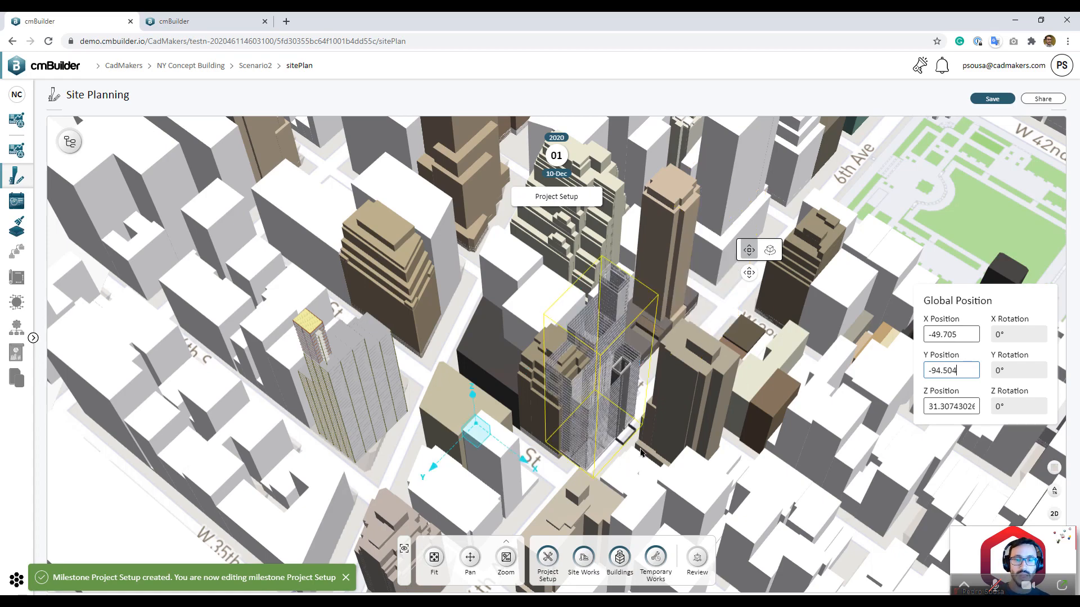
left_click_drag(639, 448, 483, 428)
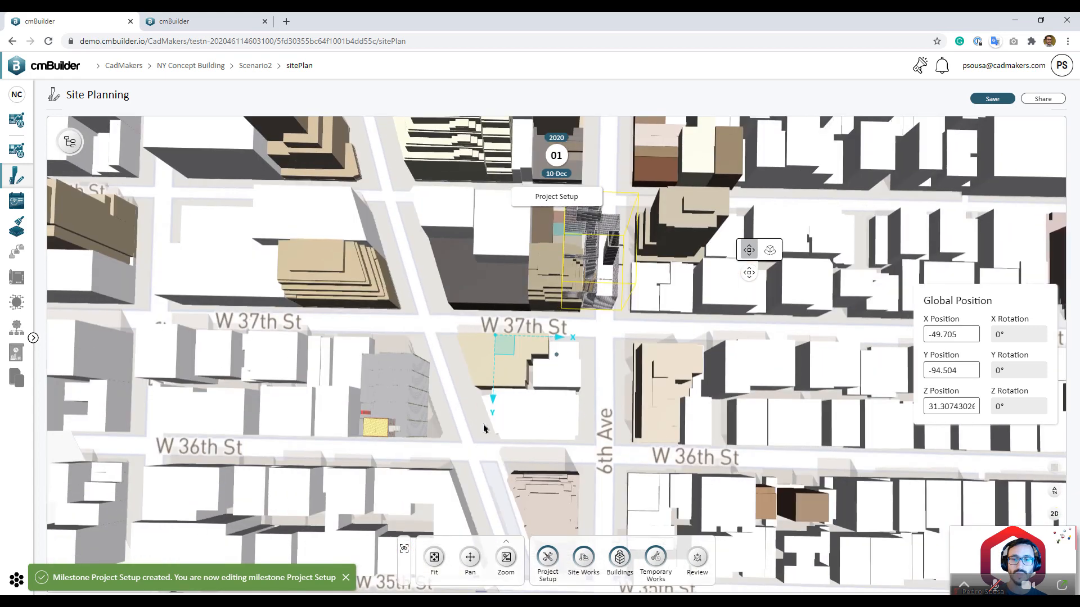
Step: Set the tower's Z position to 23.011 and compare its Z rotation with the reference building's
left_click(412, 402)
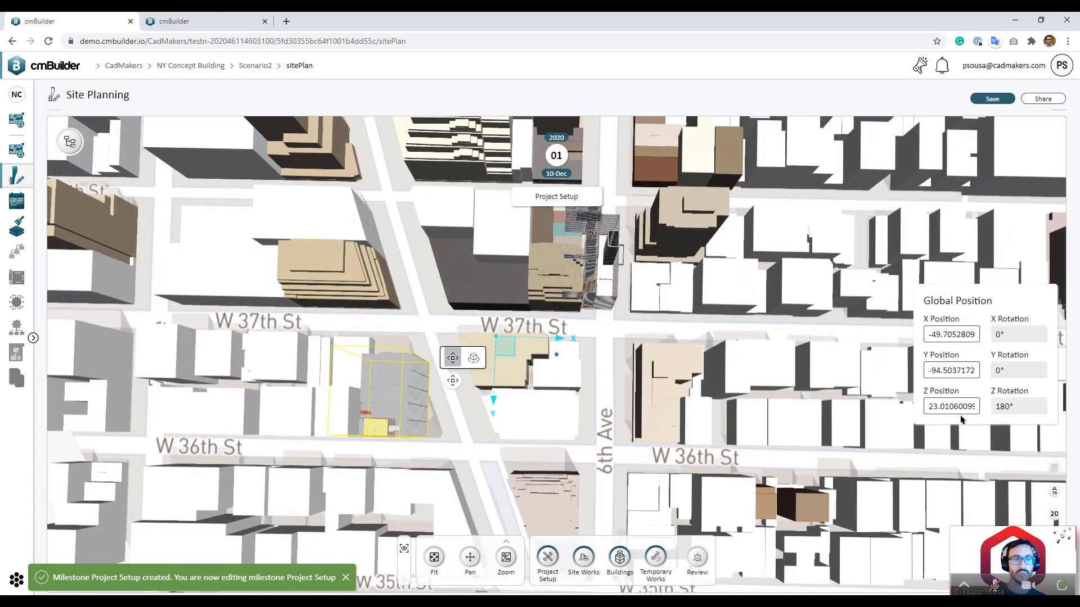
double_click(965, 406)
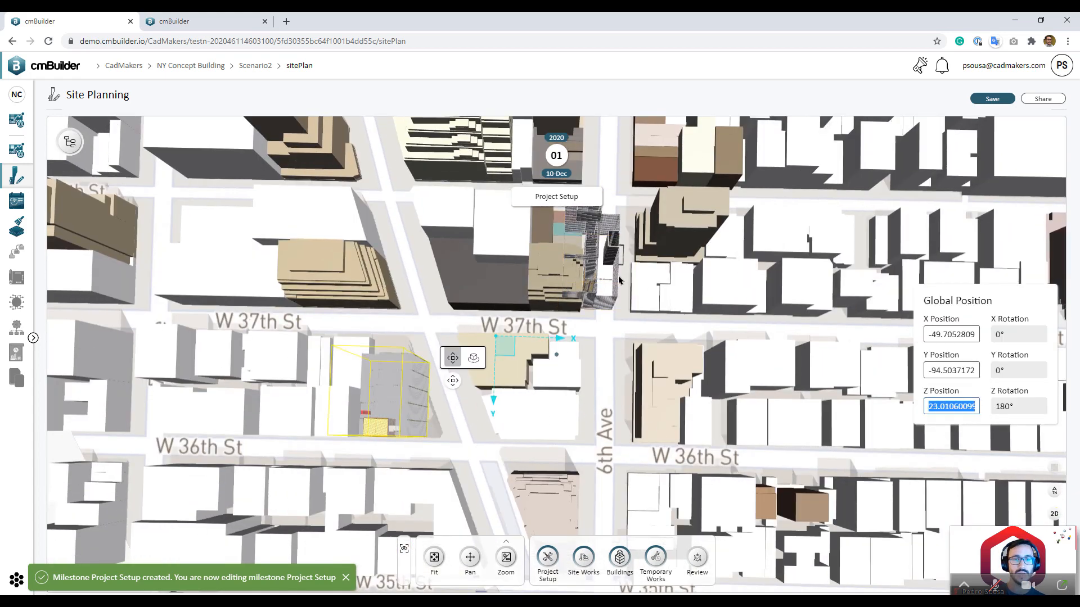
left_click(613, 305)
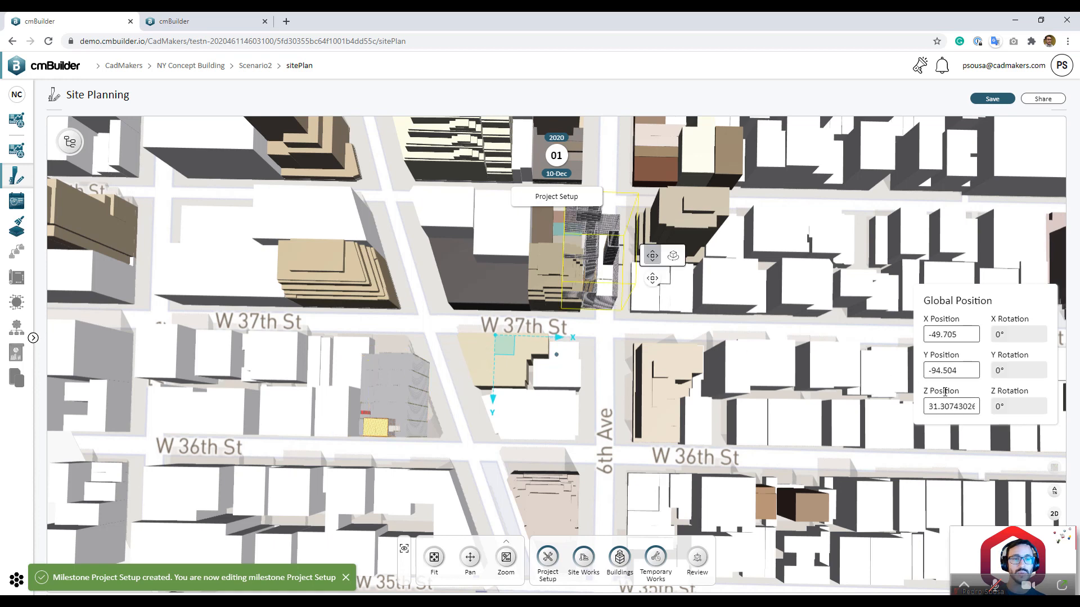
double_click(955, 405)
type("23.011")
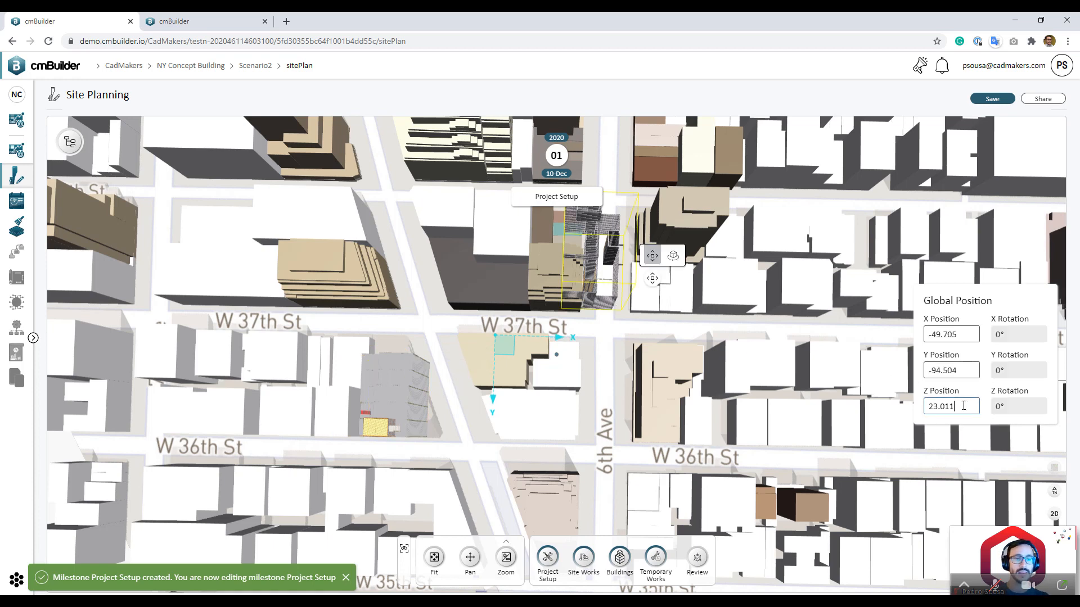
left_click(419, 401)
left_click(1016, 406)
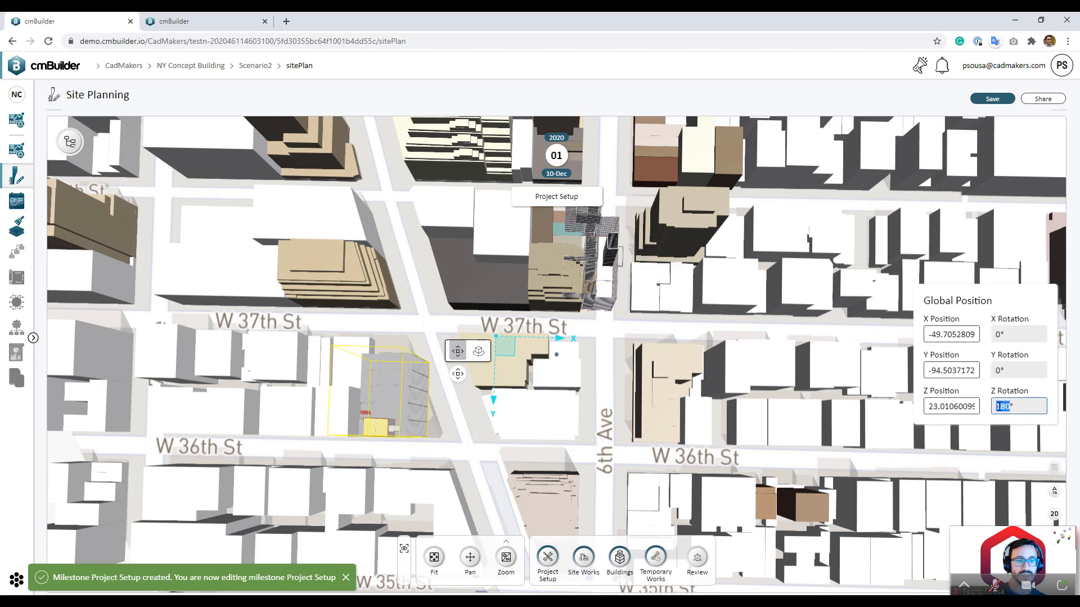
left_click(603, 308)
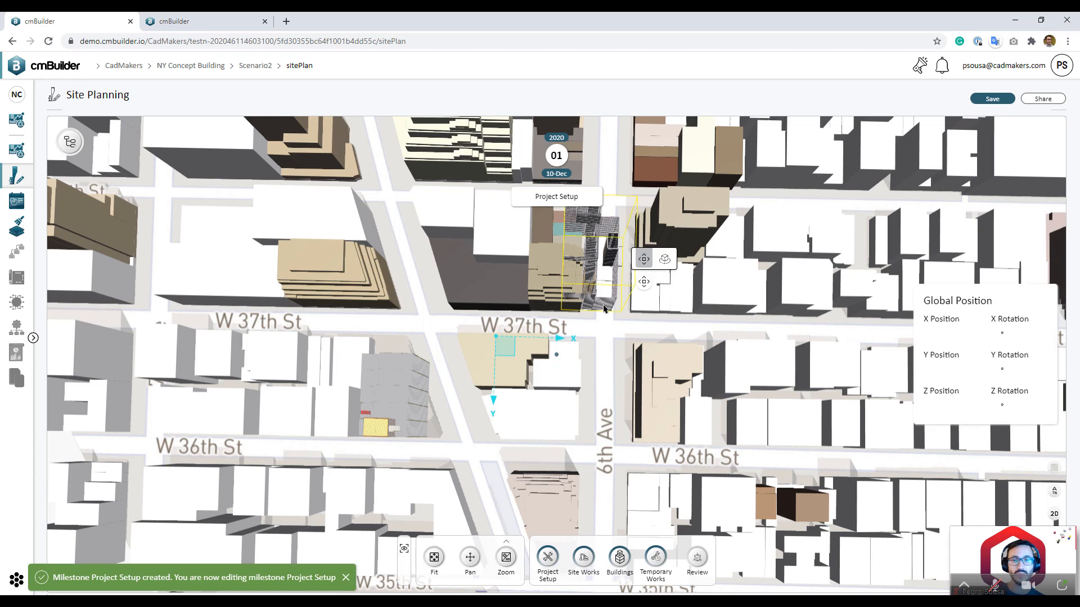
Step: Set the glass tower's Z rotation to 180° with the Rotate gizmo
left_click(665, 259)
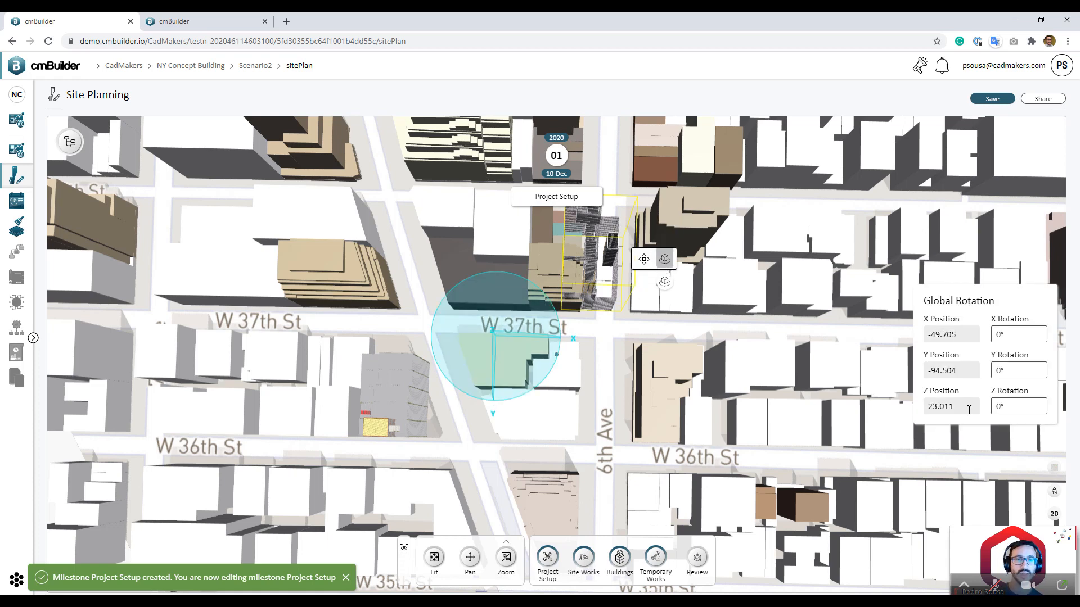
type("180")
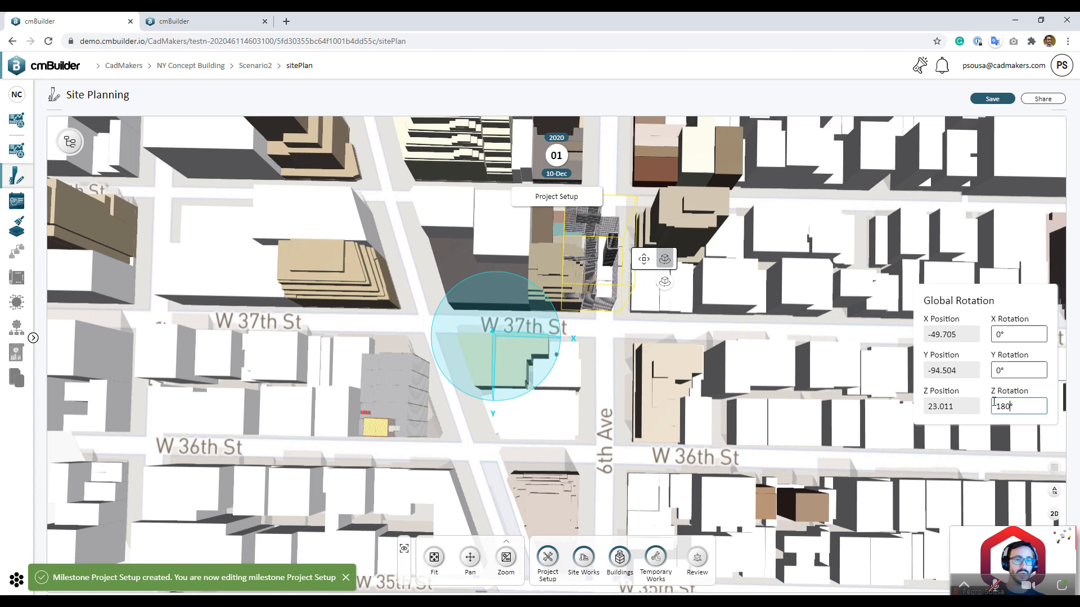
key("Return")
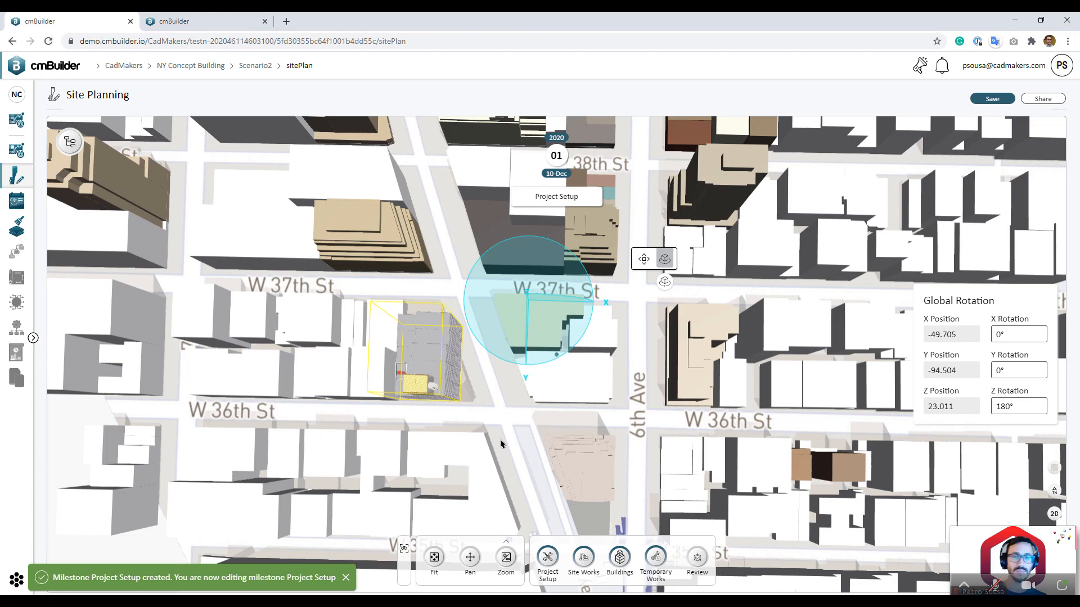
Step: Deselect the tower and orbit into a tilted 3D perspective around it
left_click(504, 389)
left_click_drag(504, 389, 475, 320)
scroll(582, 475, "down", 5)
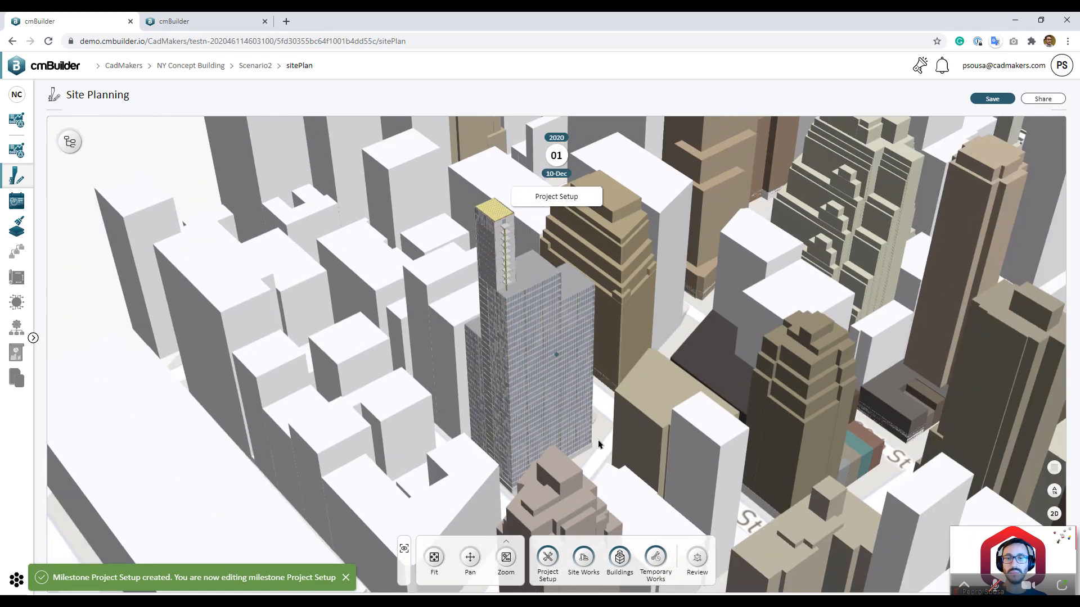
scroll(581, 478, "up", 5)
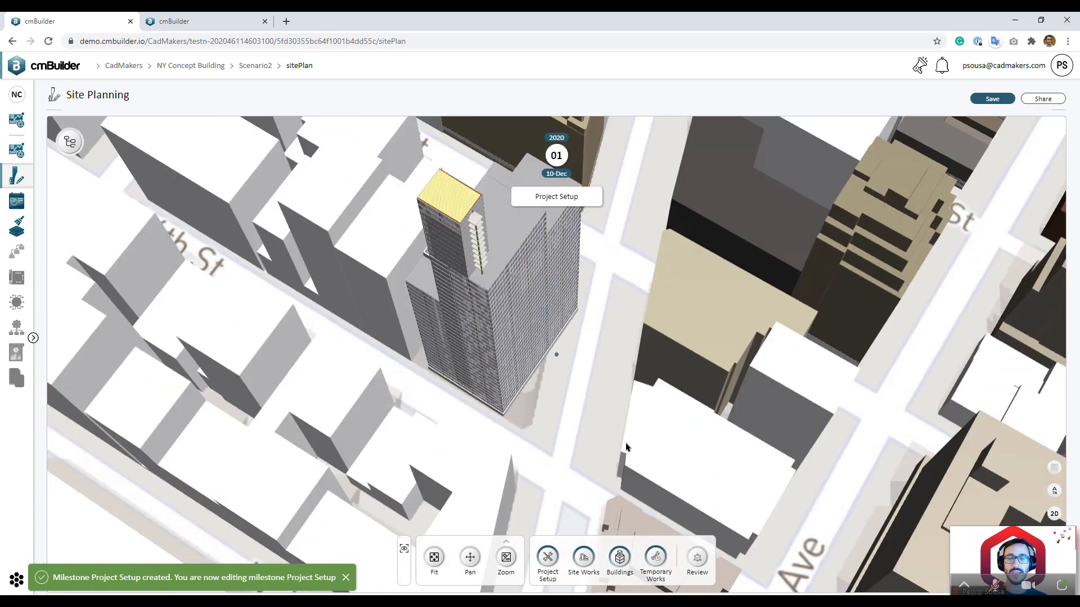
left_click_drag(625, 447, 468, 554)
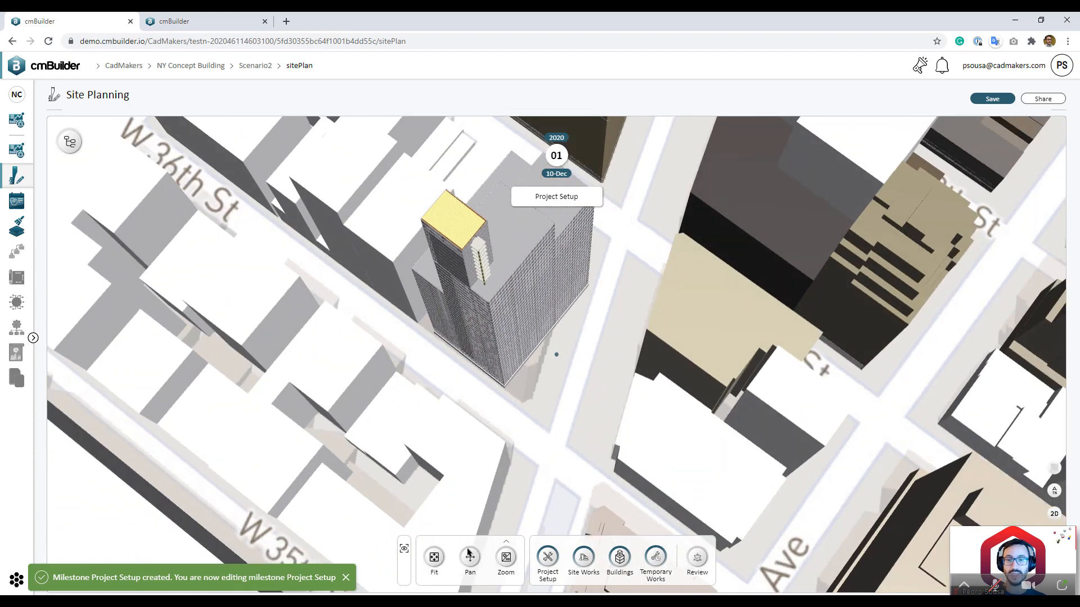
Step: Turn off Surrounding Buildings in the view settings and centre the view on the tower
left_click(404, 548)
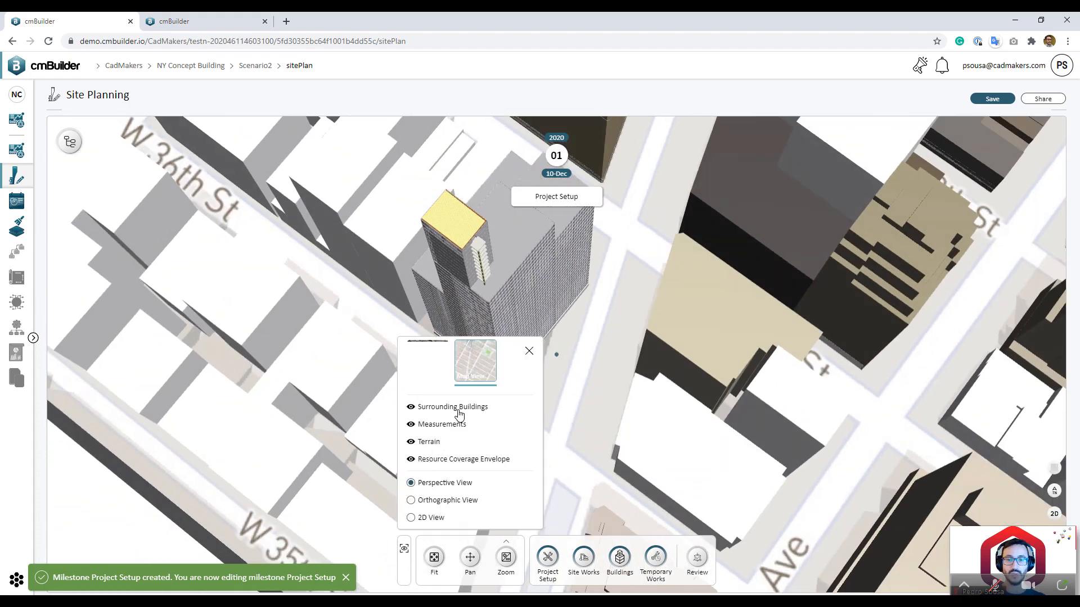
left_click(459, 412)
left_click_drag(629, 408, 635, 462)
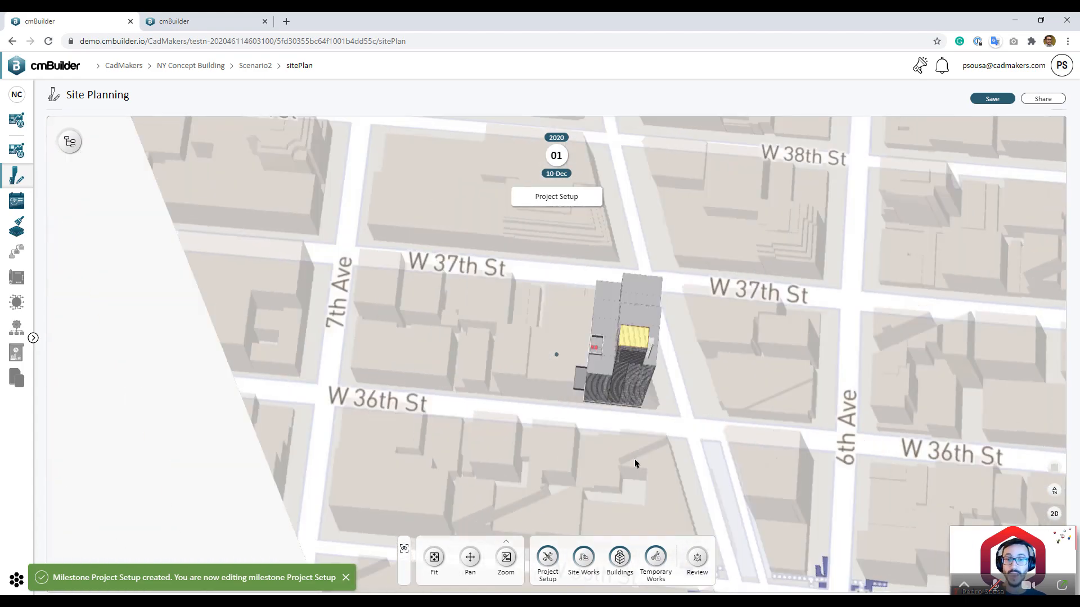
scroll(635, 460, "up", 5)
right_click_drag(673, 461, 622, 456)
scroll(630, 472, "up", 3)
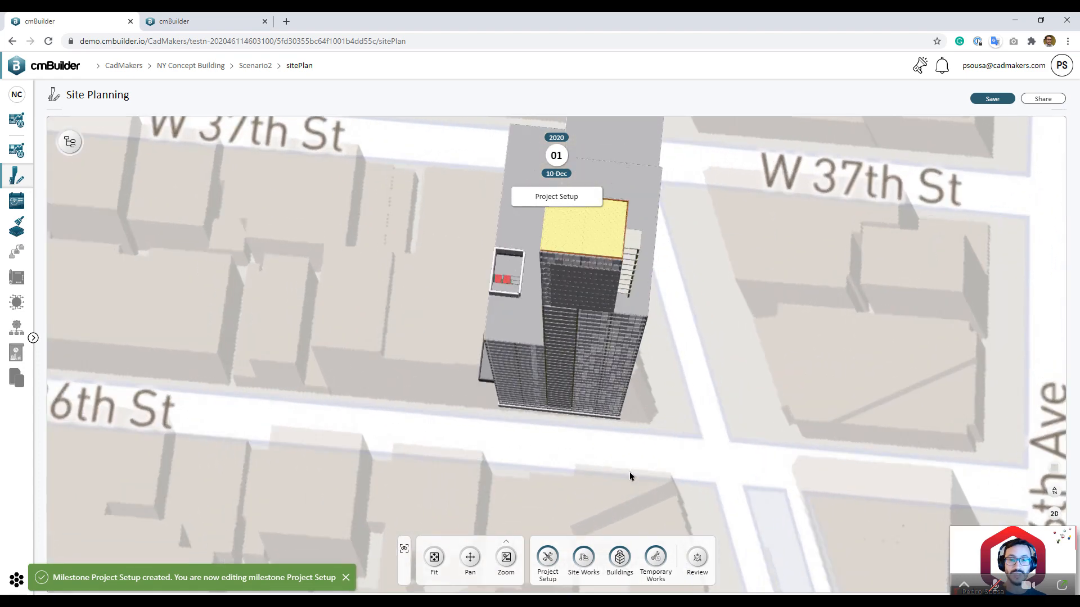
Step: Start the Property Line tool from project setup and switch to a top-down 2D view
left_click(547, 557)
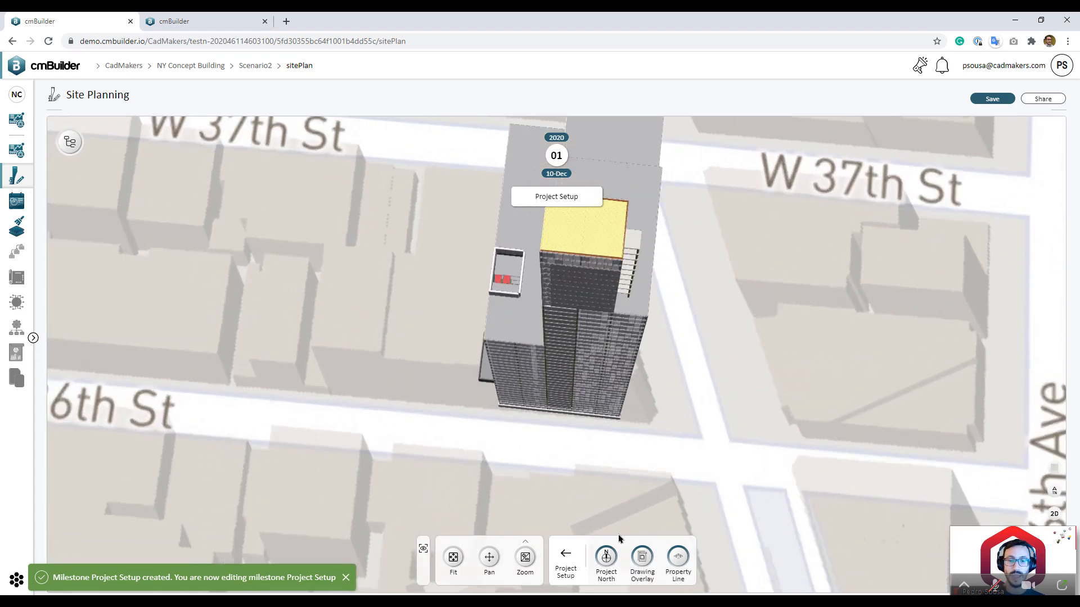
left_click(677, 557)
scroll(508, 415, "up", 3)
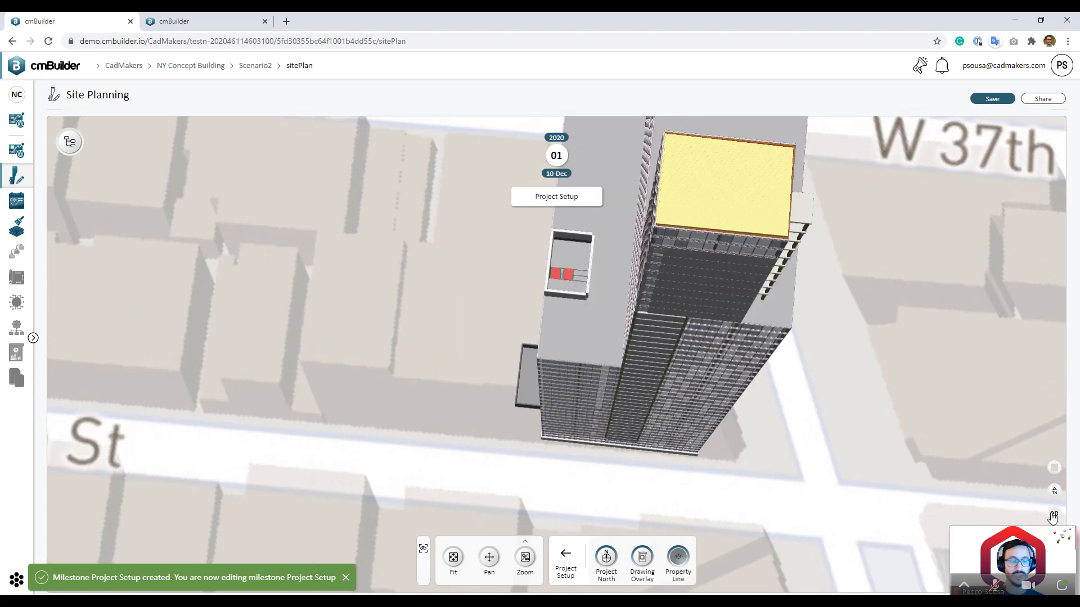
left_click(1054, 515)
scroll(594, 432, "up", 6)
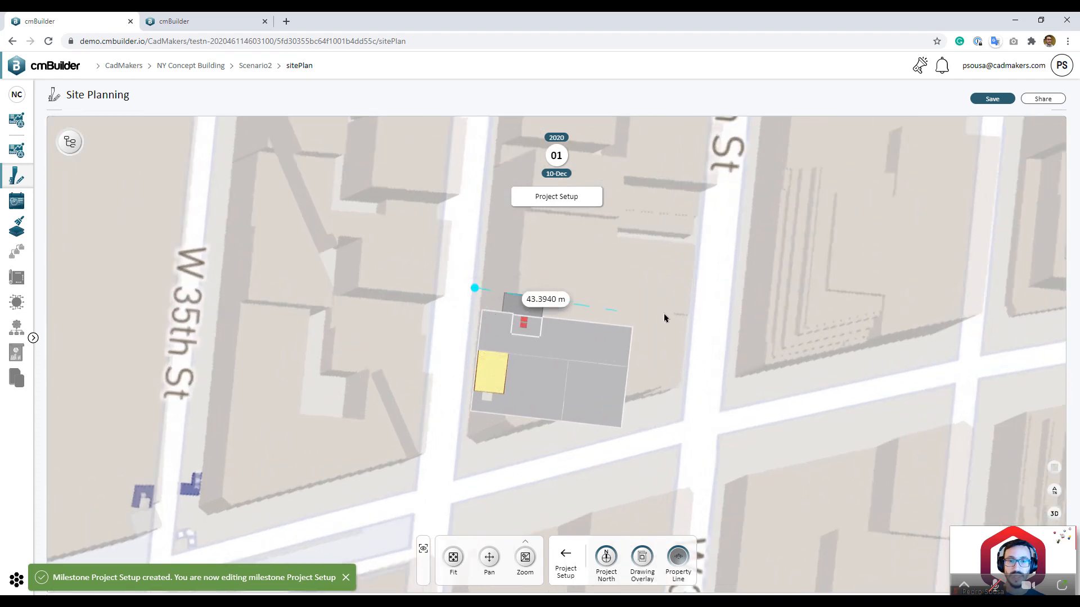
Step: Place the remaining boundary corners and close the four-sided property line at its start
left_click(690, 315)
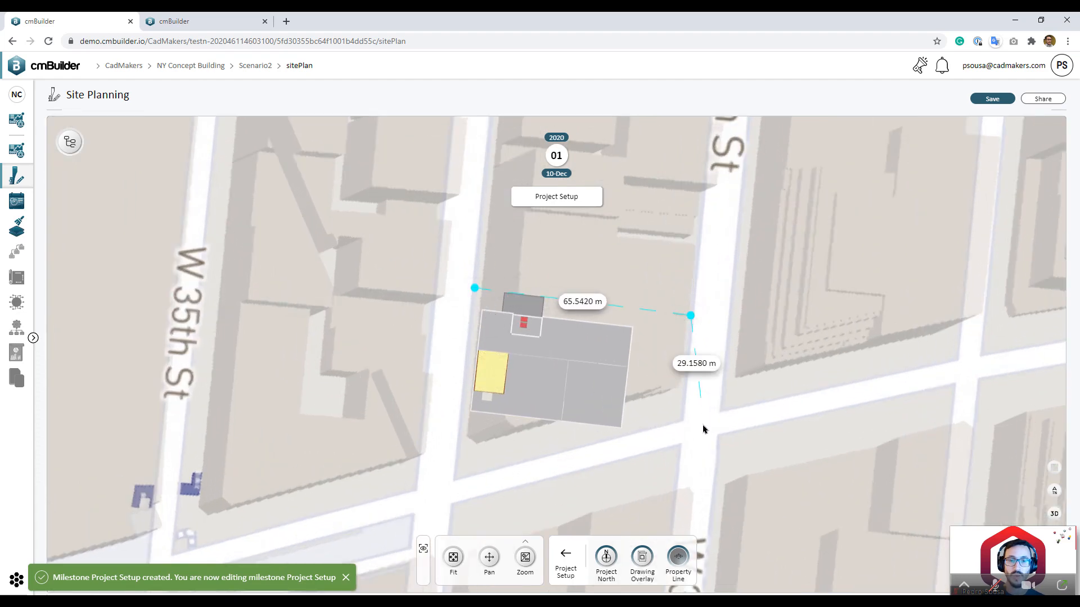
left_click(682, 420)
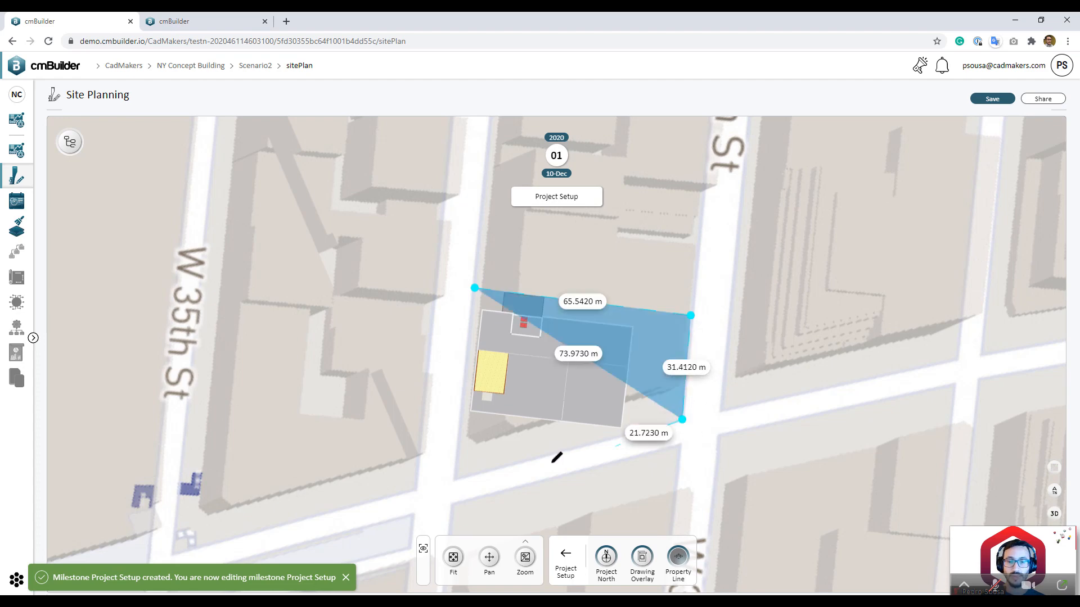
left_click(455, 480)
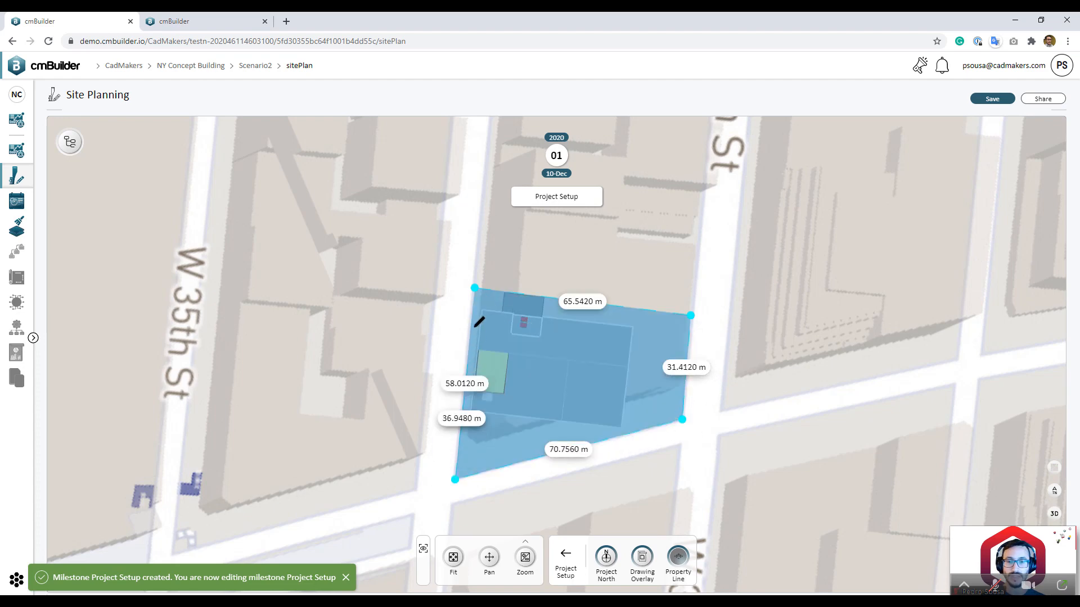
left_click(475, 288)
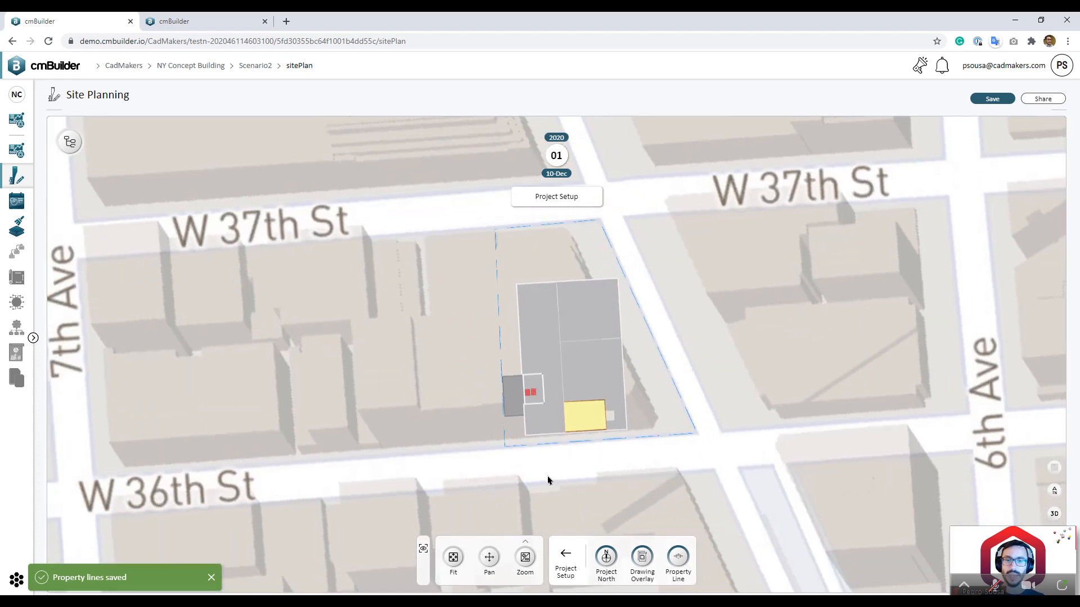
Step: Go to Temporary Works > Logistics & Facilities and expand Fencing
left_click(565, 556)
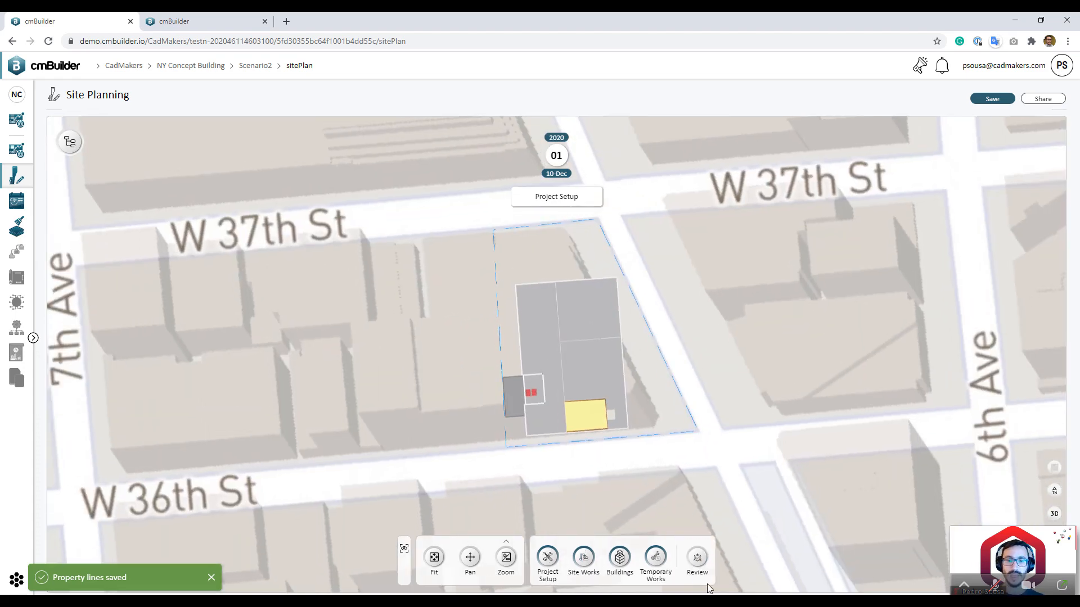
left_click(654, 567)
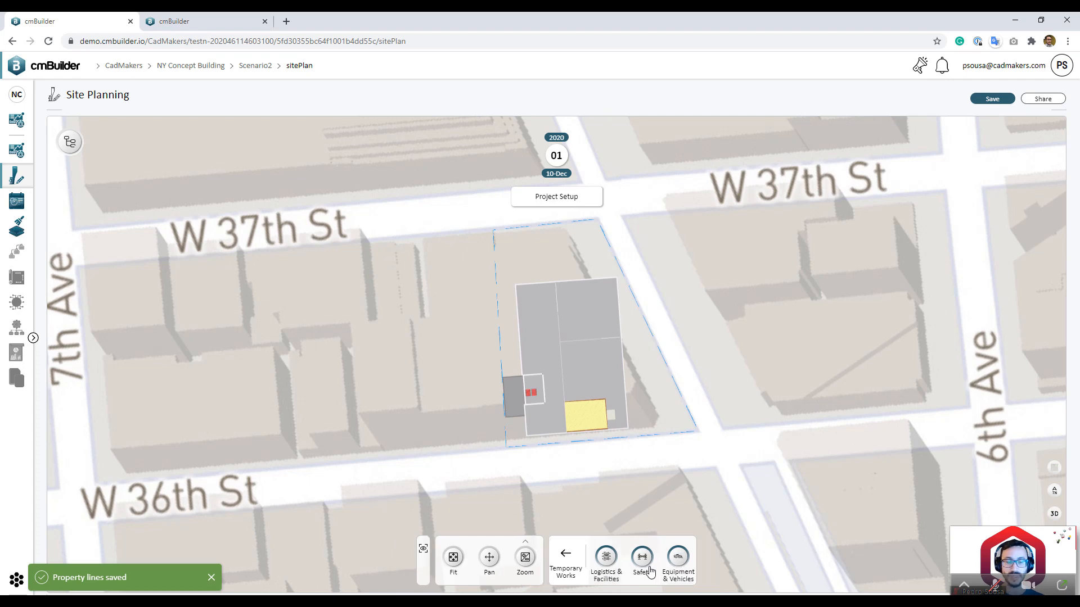
left_click(606, 557)
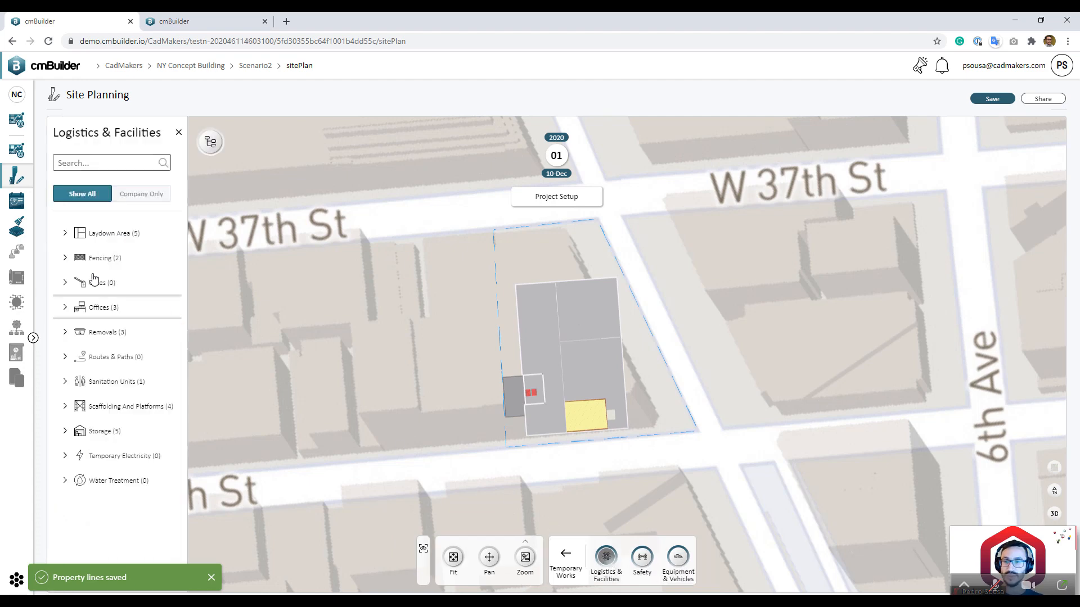
left_click(125, 259)
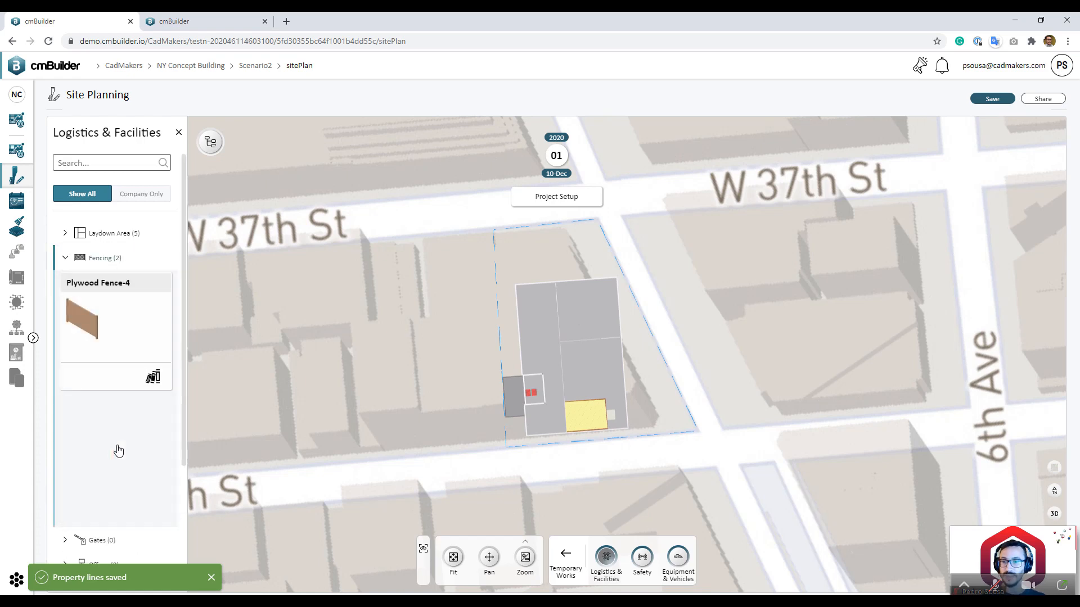
Step: Run the fence around the four property corners, closing it at the starting corner
left_click(496, 236)
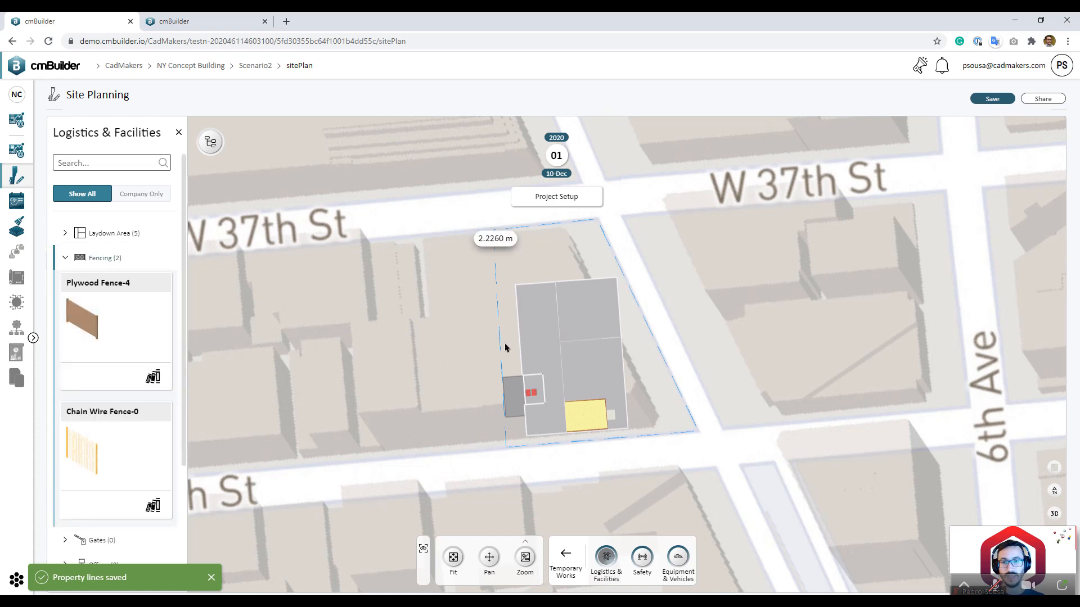
left_click(624, 449)
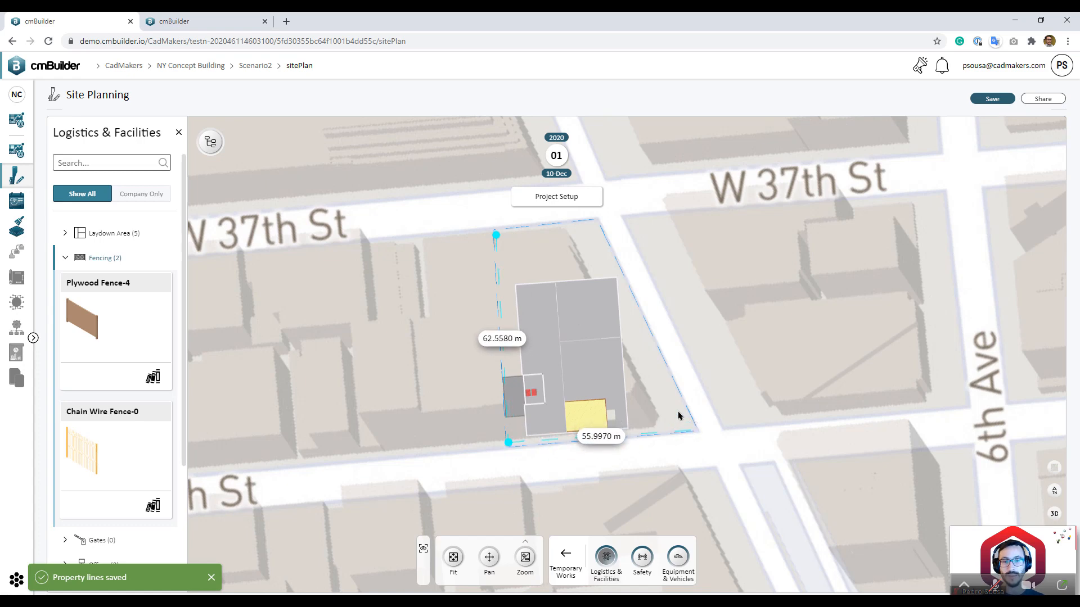
left_click(693, 429)
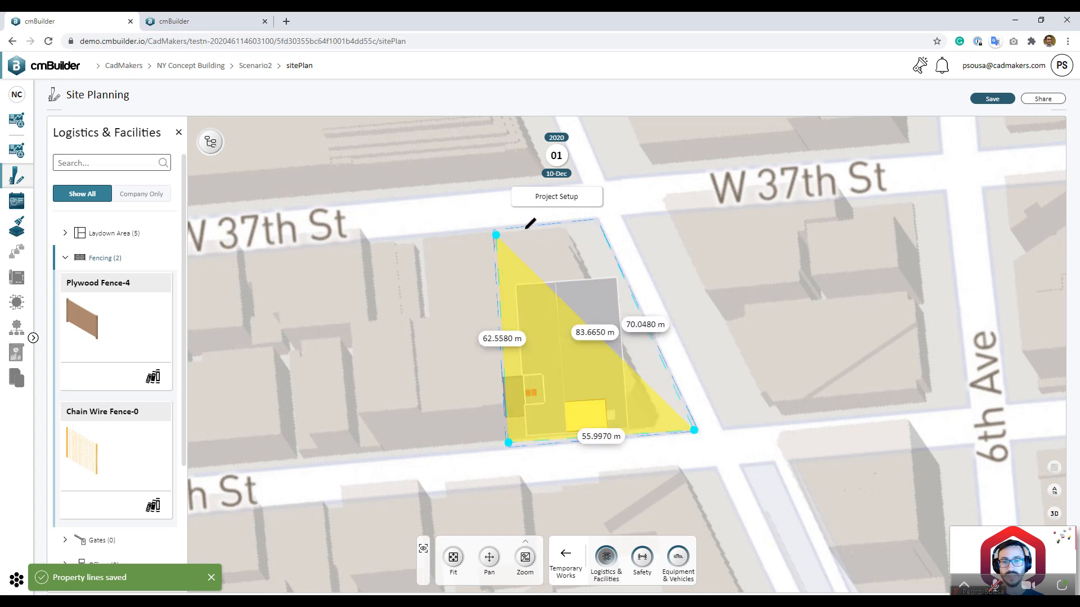
left_click(597, 220)
left_click(496, 235)
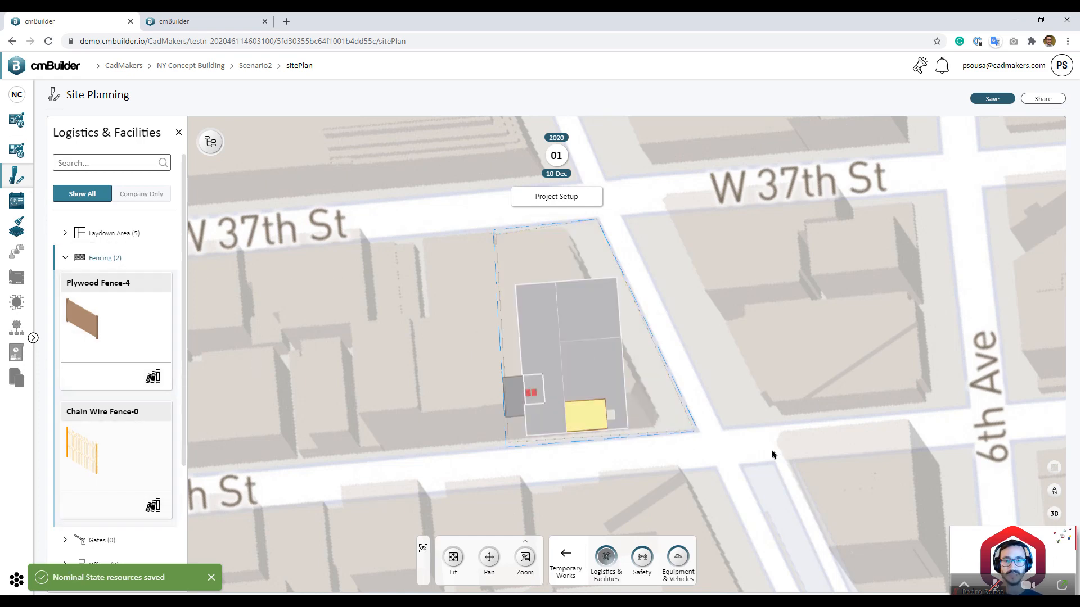
Step: View the fence around the tower base in 3D and collapse the Fencing category
left_click(1052, 514)
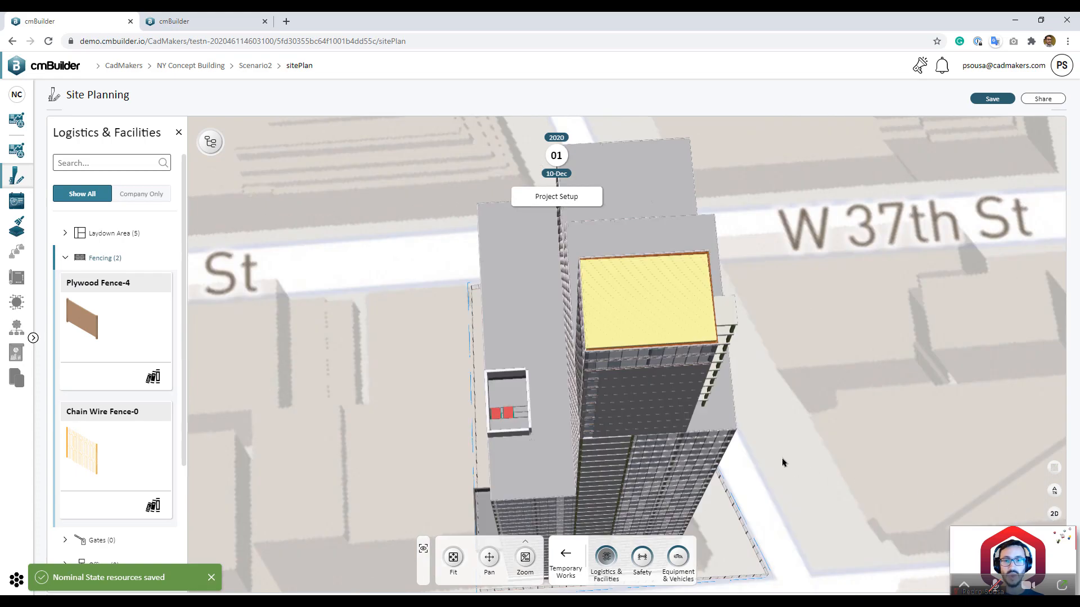
scroll(743, 448, "down", 1)
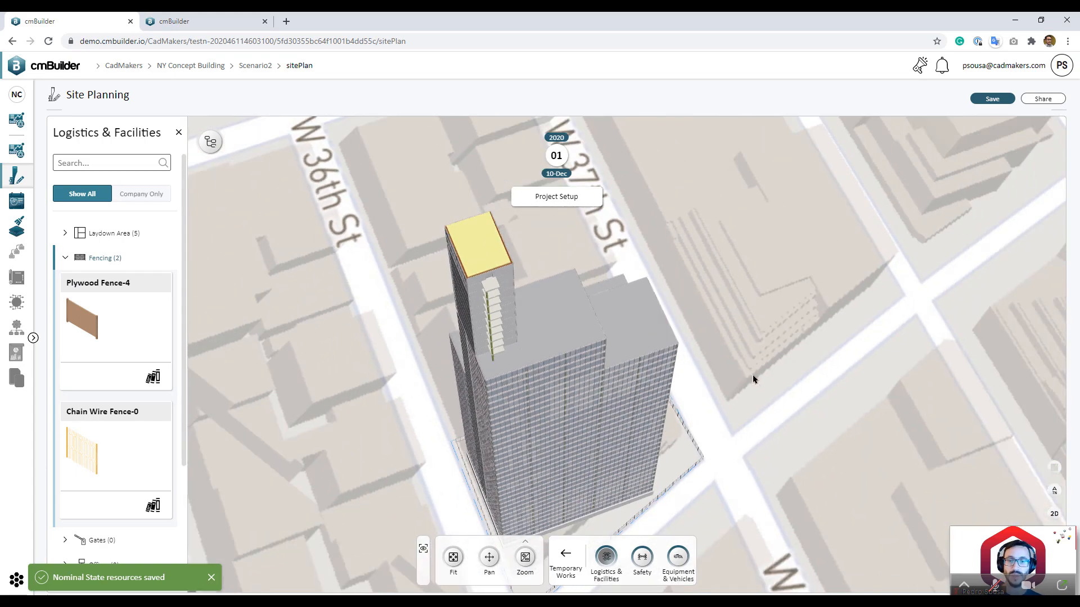
middle_click_drag(753, 375, 723, 314)
scroll(635, 433, "up", 1)
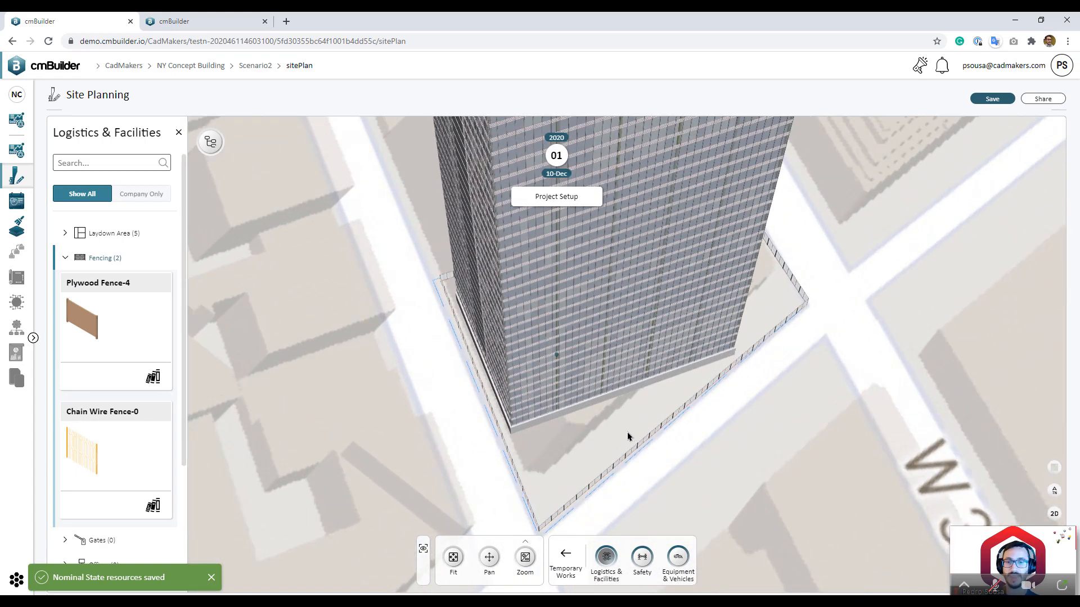
scroll(576, 461, "up", 2)
scroll(573, 458, "down", 1)
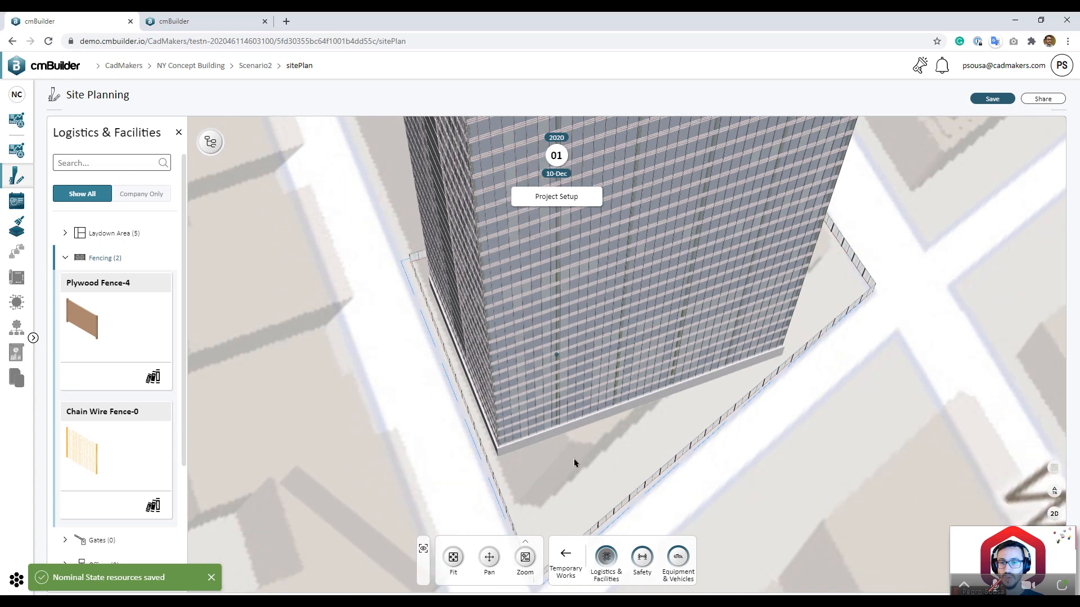
scroll(579, 470, "down", 1)
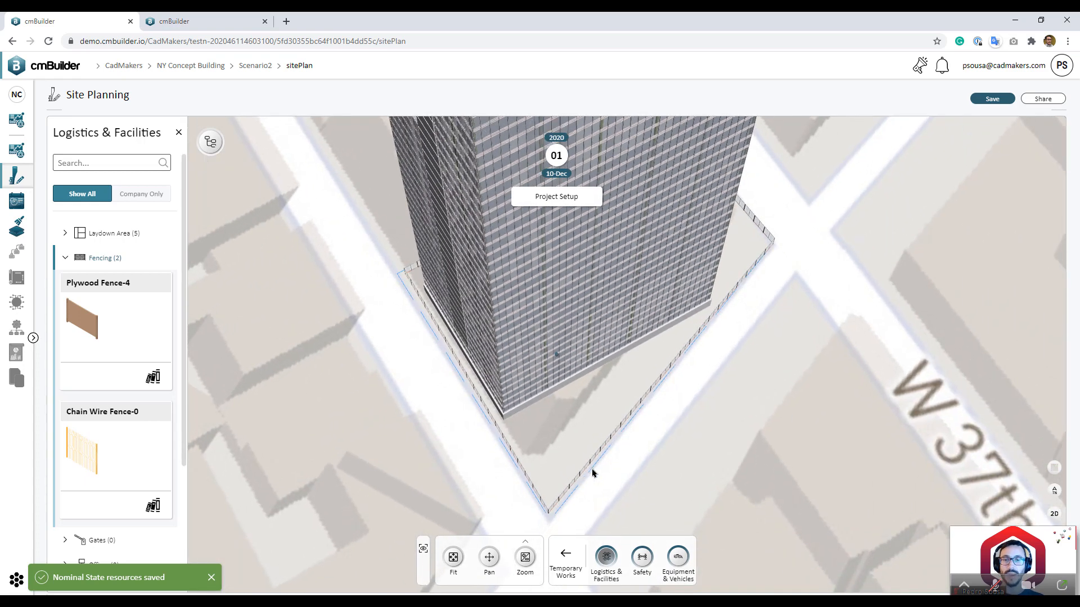
left_click(115, 260)
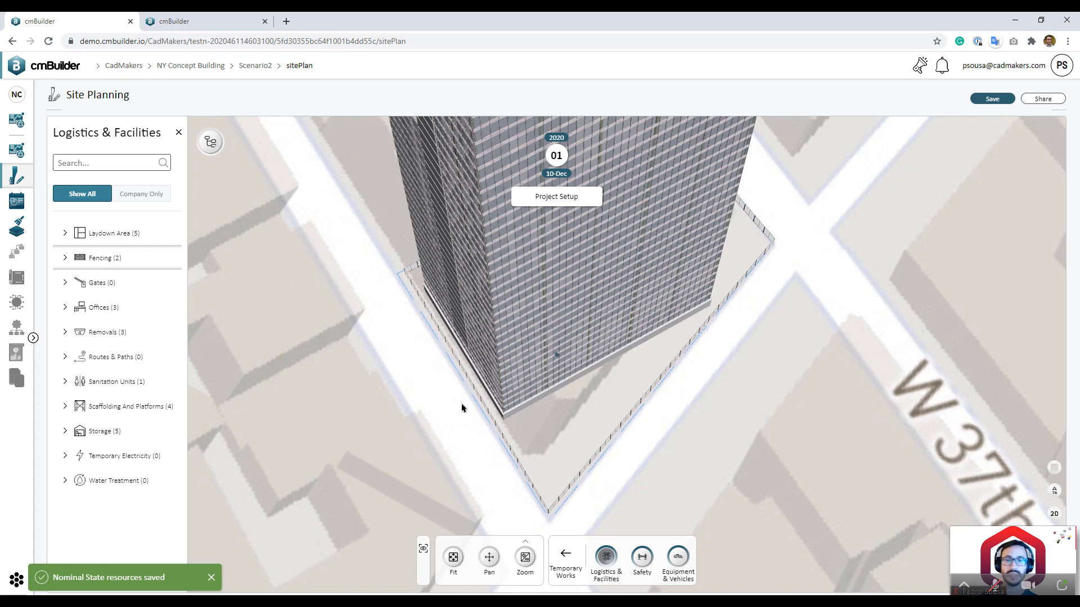
right_click_drag(670, 415, 665, 453)
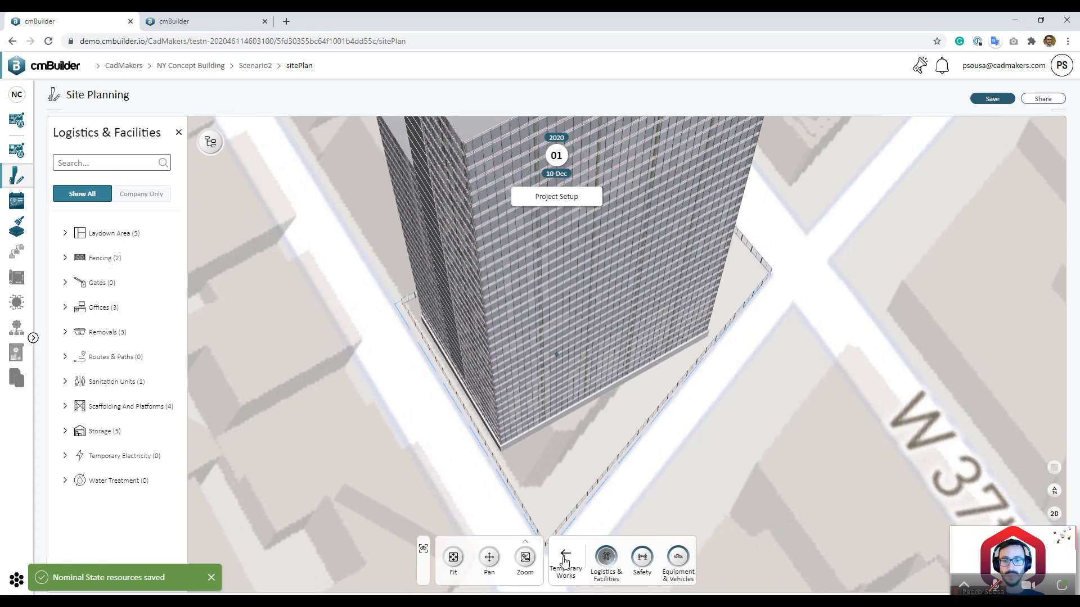
Step: Leave the temporary works tools and recentre the view on the fenced tower
left_click(566, 557)
scroll(610, 470, "down", 3)
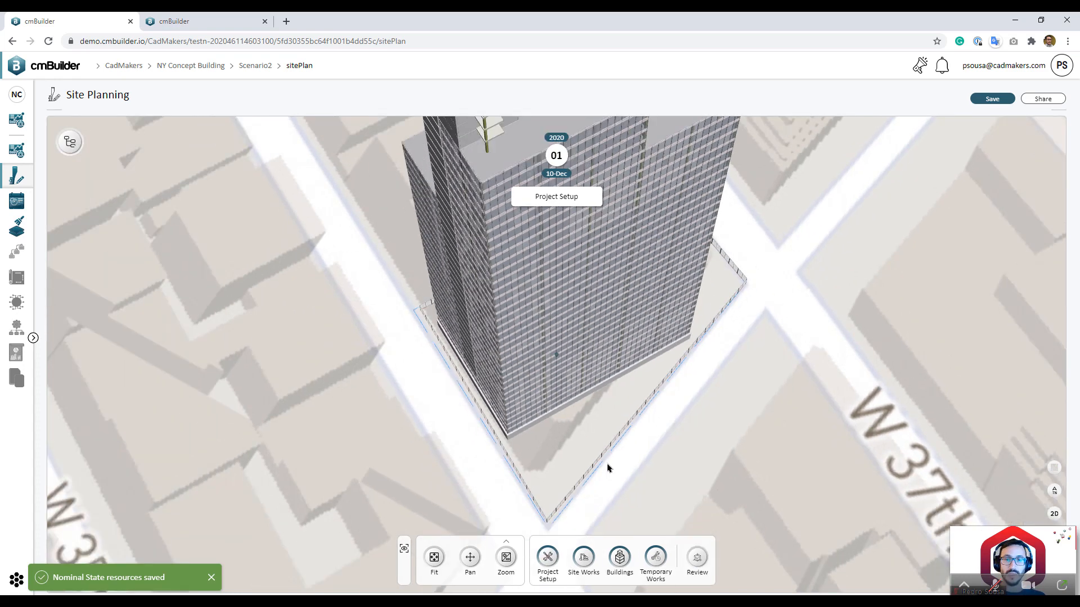
scroll(645, 492, "down", 2)
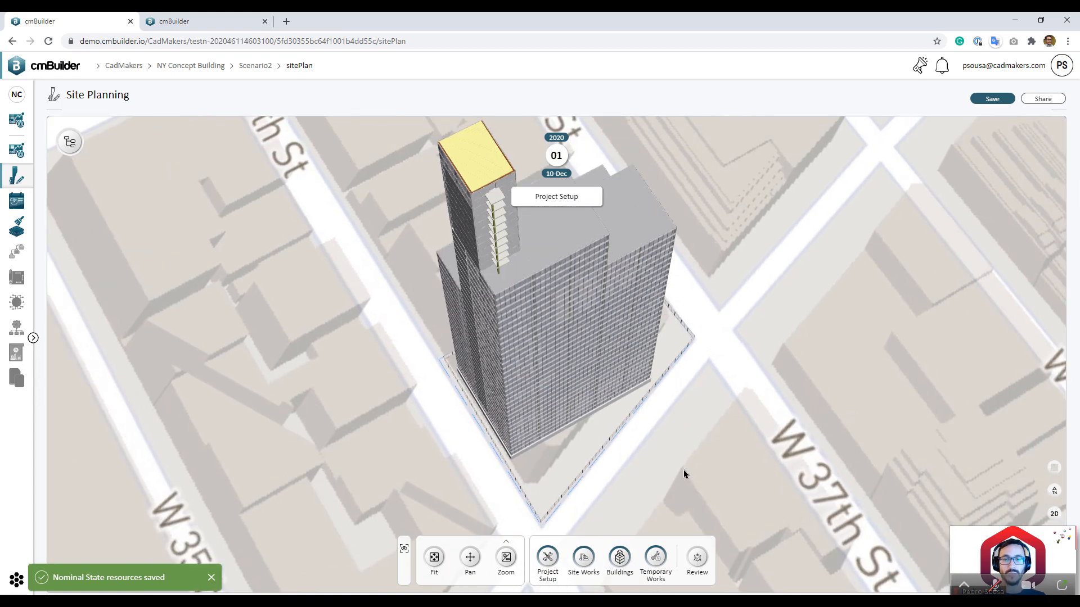
scroll(684, 472, "up", 1)
left_click_drag(678, 481, 613, 482)
right_click_drag(613, 482, 541, 427)
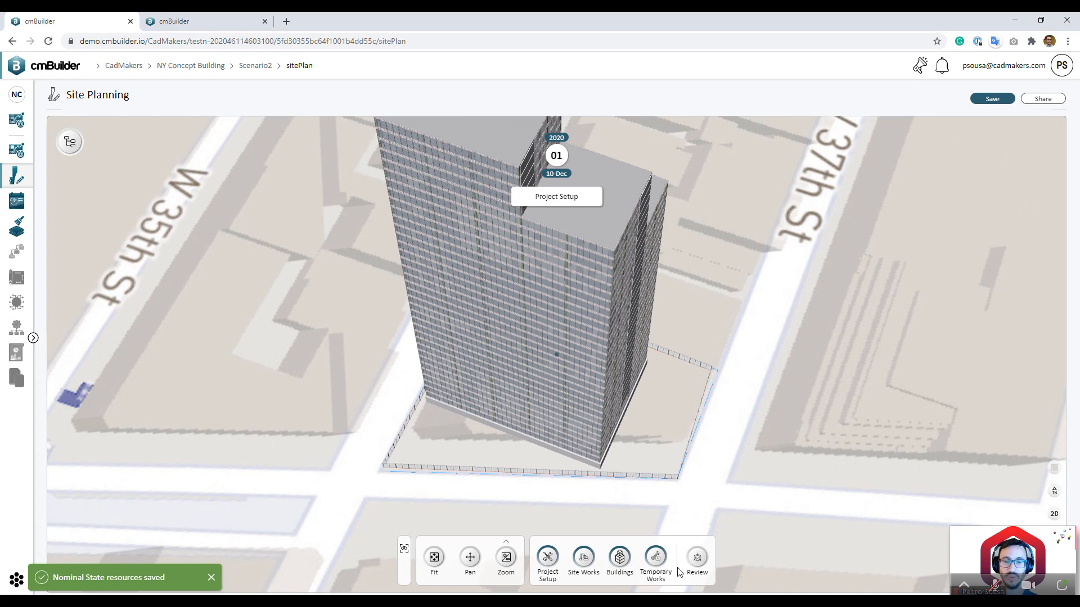
Step: Place a Liebherr 316 HC-1 fixed crane at the tower's base inside the fence
left_click(655, 558)
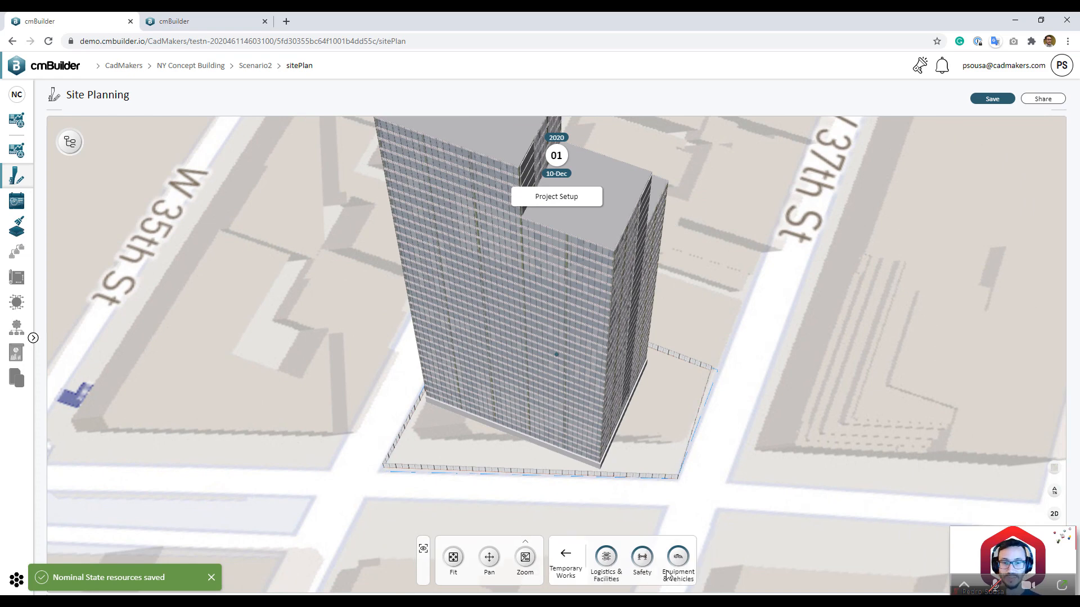
left_click(677, 560)
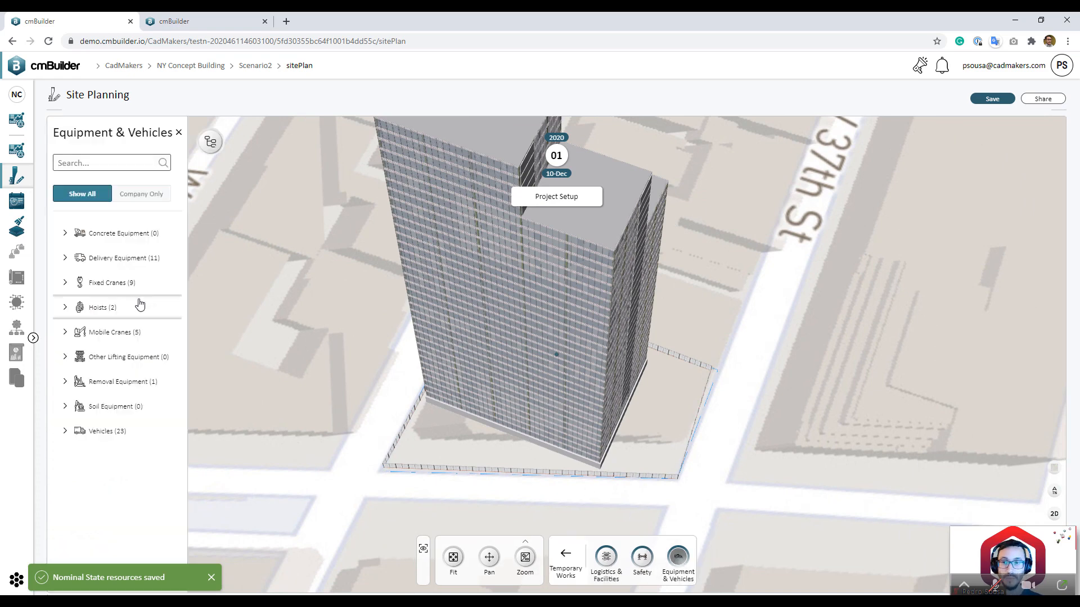
left_click(108, 284)
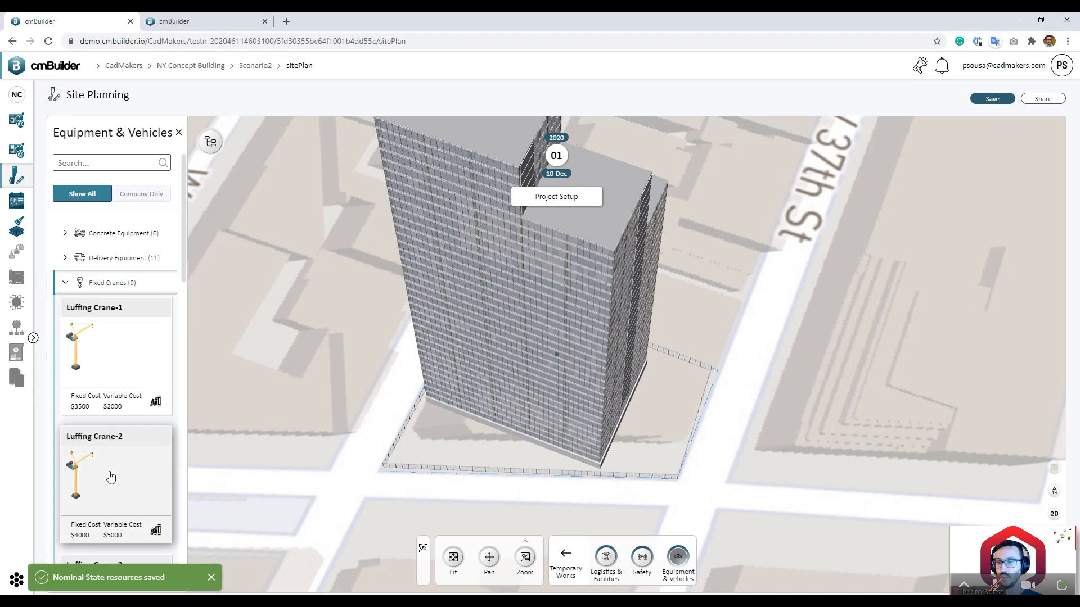
scroll(112, 477, "down", 3)
scroll(113, 477, "down", 9)
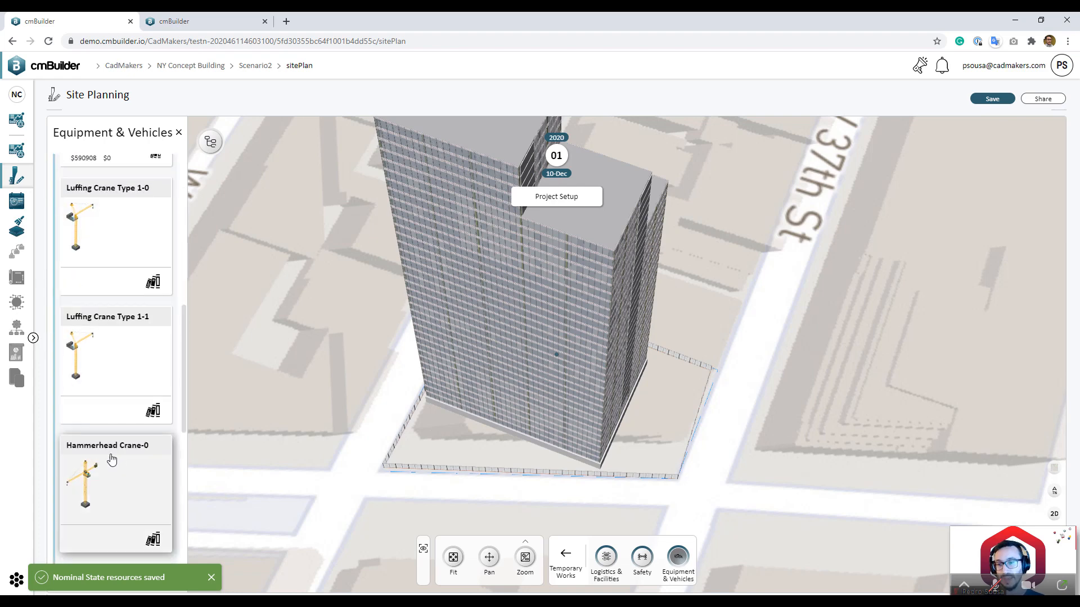
scroll(115, 461, "down", 1)
scroll(114, 462, "down", 6)
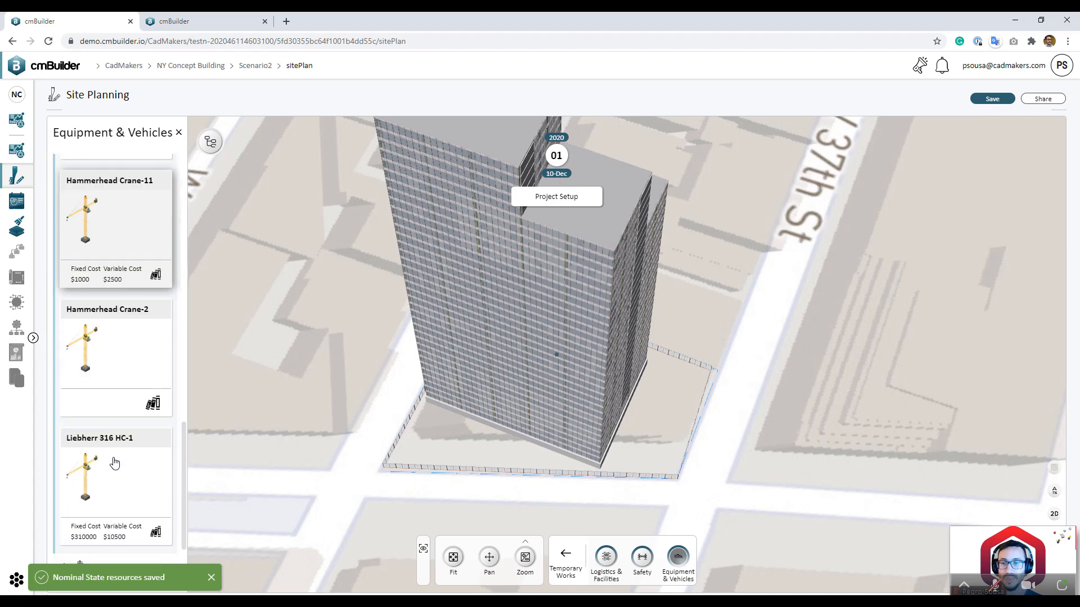
left_click(120, 388)
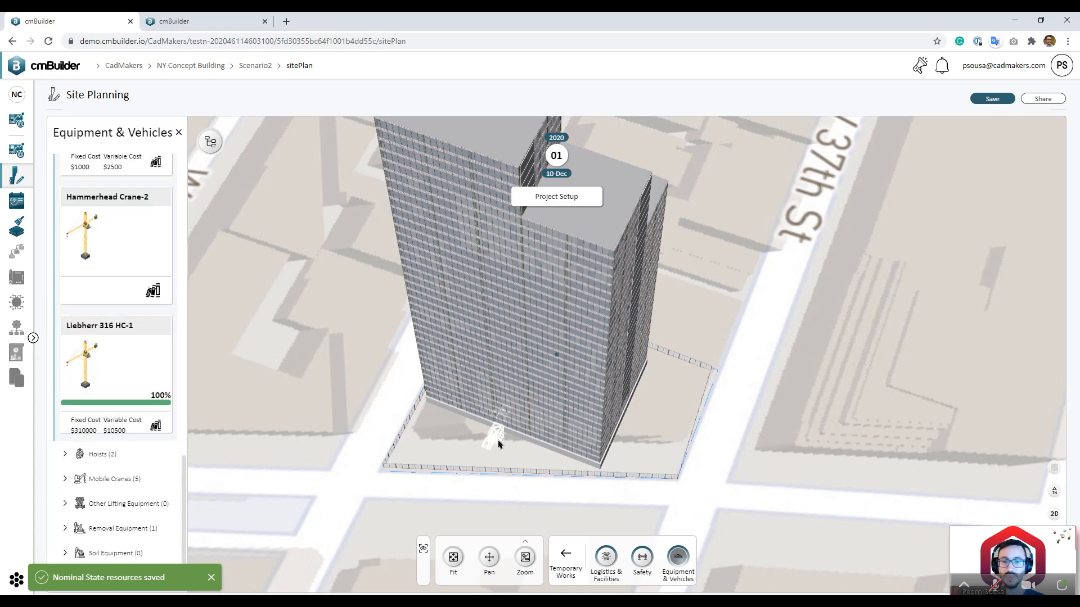
left_click(494, 442)
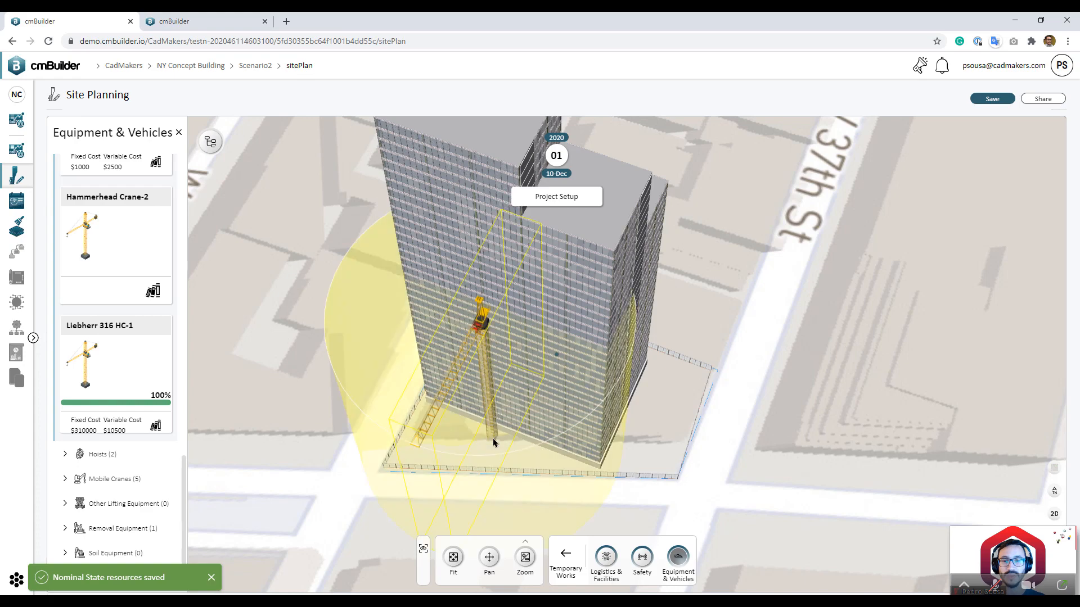
Step: Orbit around the placed crane and return to the Logistics & Facilities catalogue
mouse_move(660, 506)
left_mouse_down()
mouse_move(608, 486)
mouse_move(664, 489)
left_mouse_up()
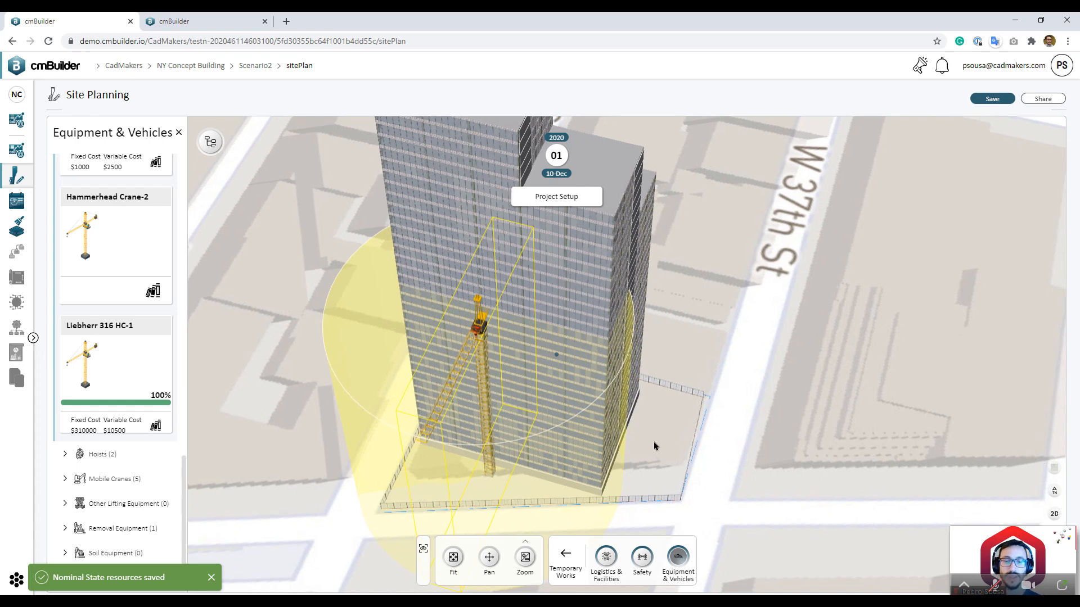
left_click_drag(660, 448, 624, 467)
scroll(623, 466, "up", 5)
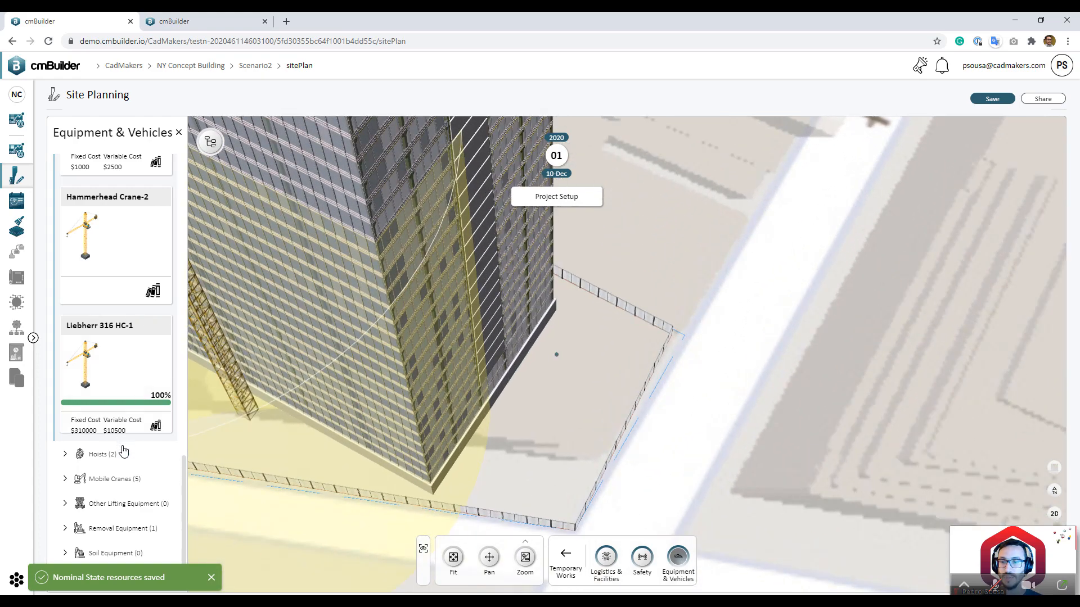
scroll(123, 452, "up", 2)
left_click(607, 559)
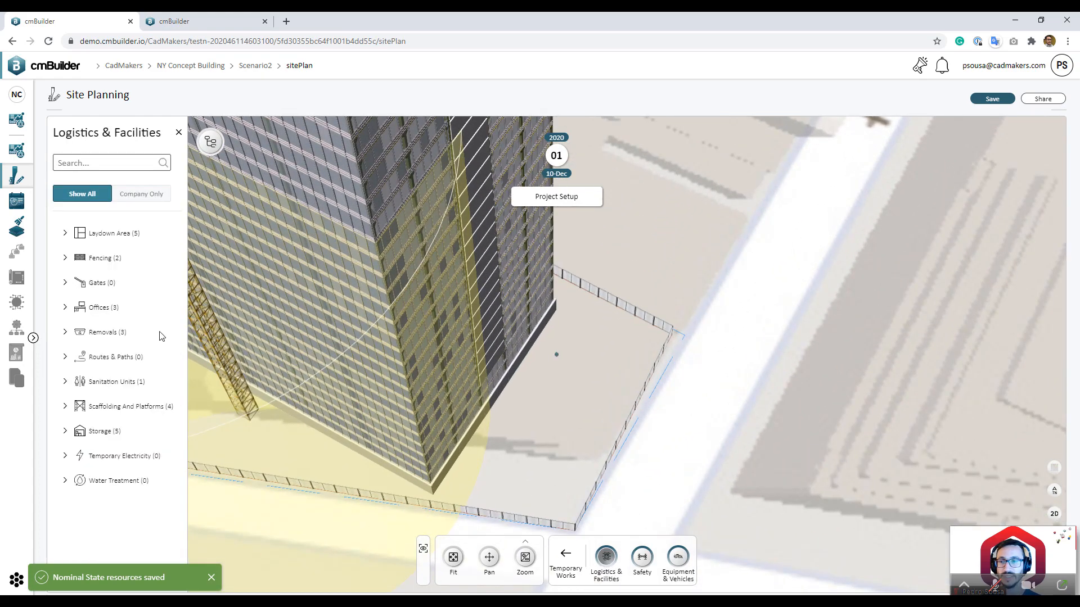
Step: Drag Site Office-0 from Offices into the fenced site corner and select it
left_click(128, 313)
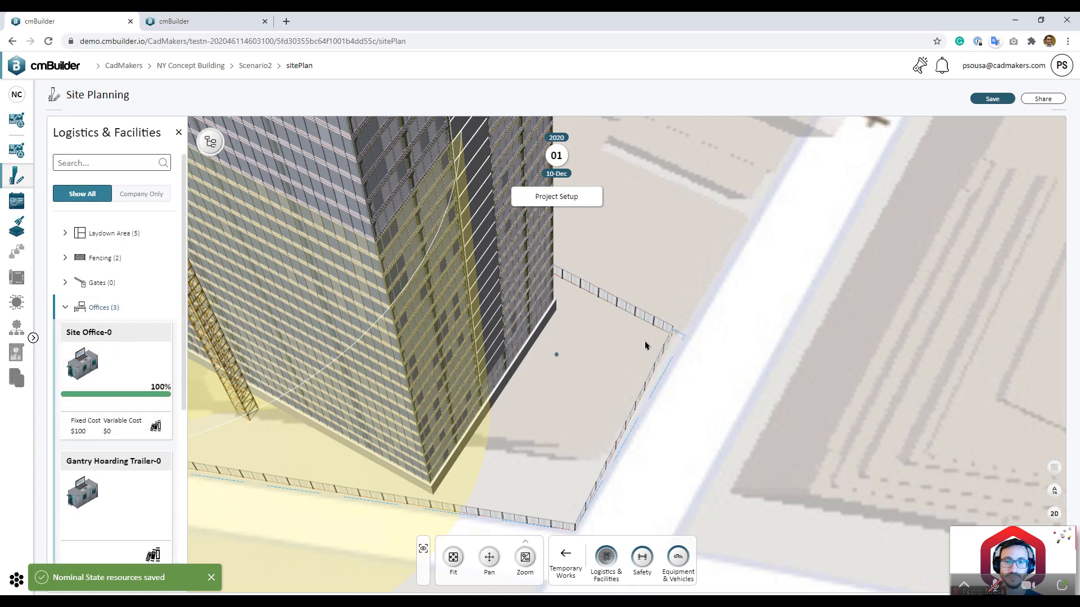
scroll(655, 351, "up", 5)
right_click_drag(670, 359, 533, 360)
left_click_drag(142, 398, 562, 339)
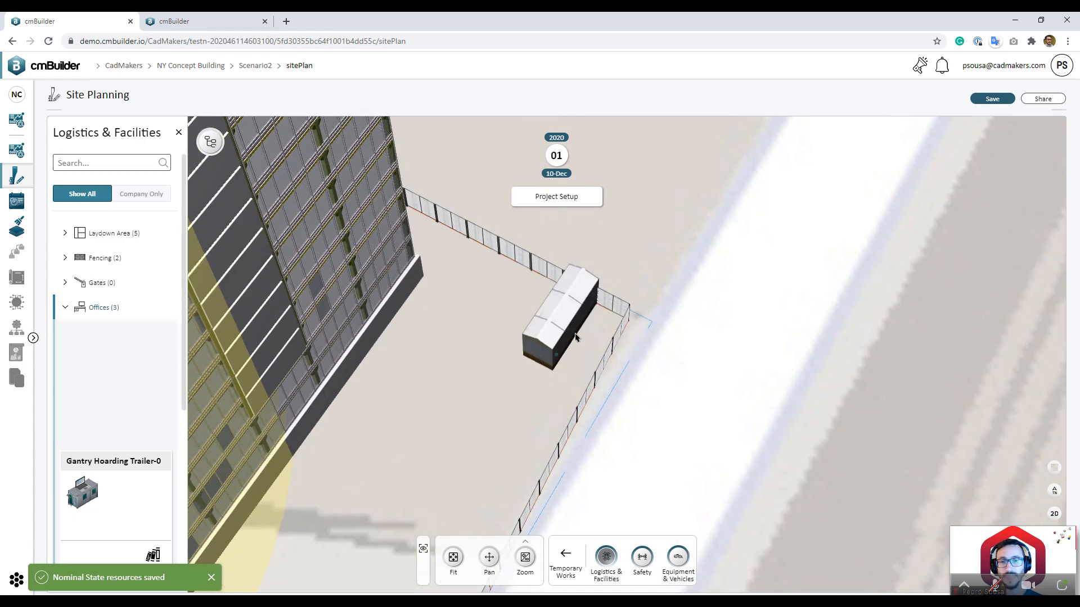
left_click(563, 336)
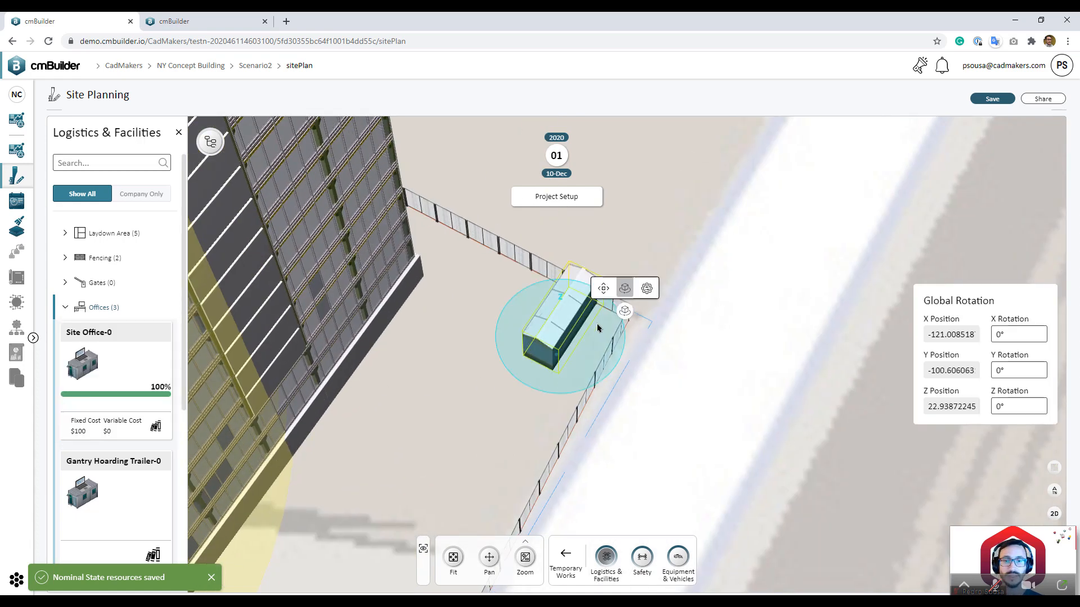
Step: Stretch the office into a long, narrow unit with the scale gizmo, then collapse Offices
left_click(646, 289)
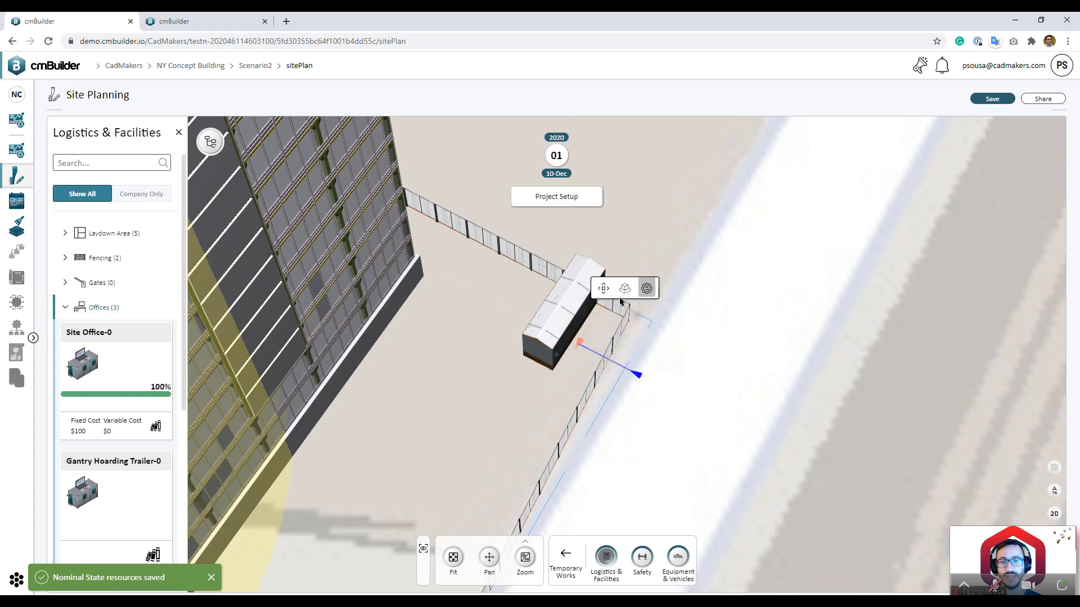
left_click_drag(620, 302, 624, 268)
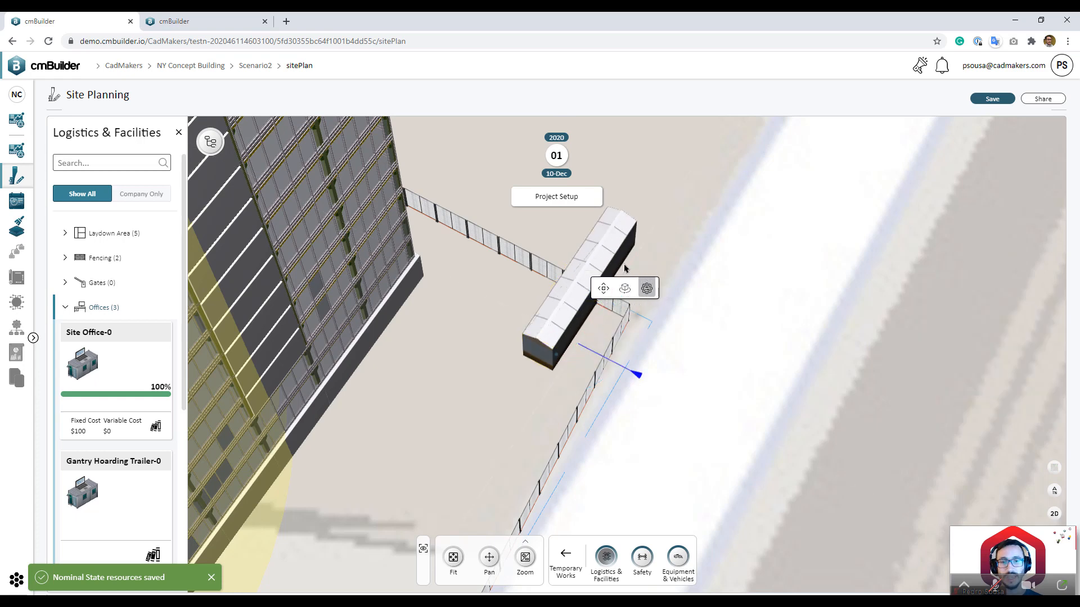
left_click_drag(636, 374, 297, 414)
left_click(600, 292)
scroll(727, 397, "down", 1)
left_click(727, 397)
scroll(643, 380, "down", 3)
left_click(116, 307)
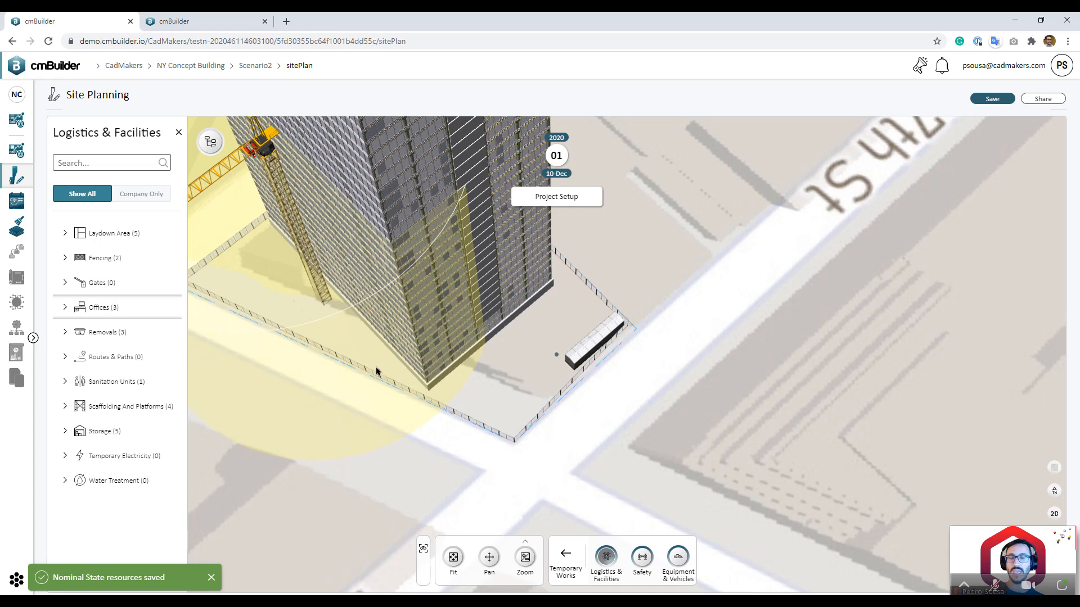
left_click_drag(377, 371, 346, 290)
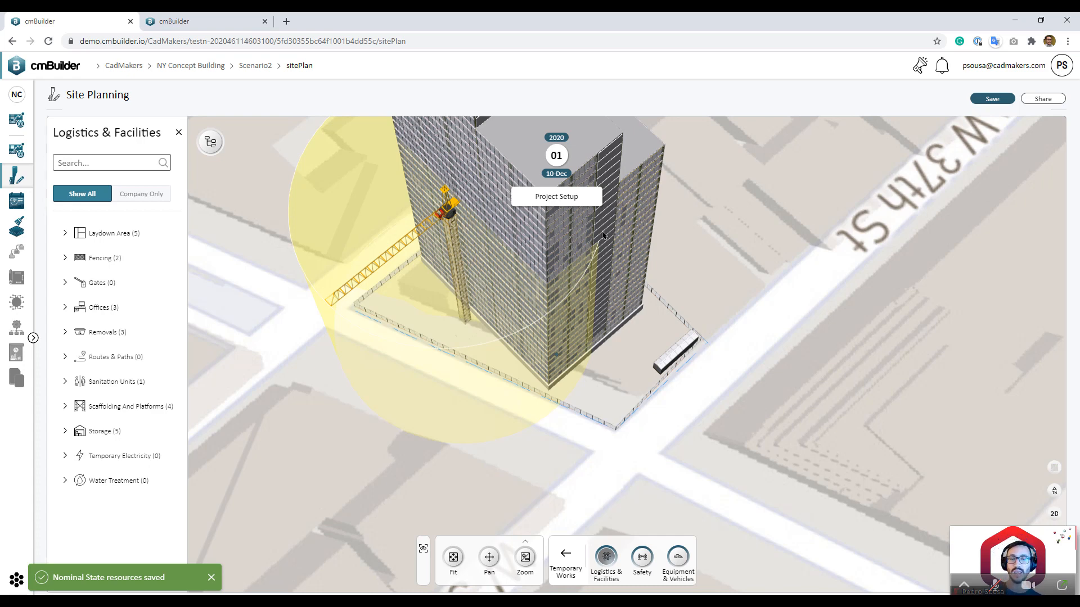
Step: Close Logistics & Facilities and open the Building Models tree listing both tower models
left_click(178, 133)
left_click(69, 140)
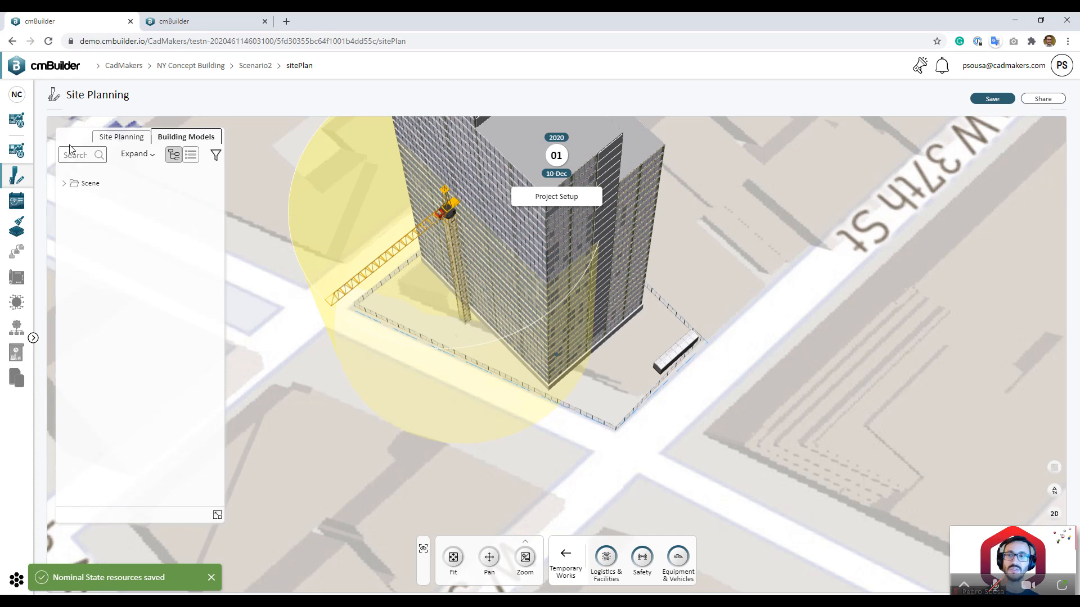
left_click(68, 185)
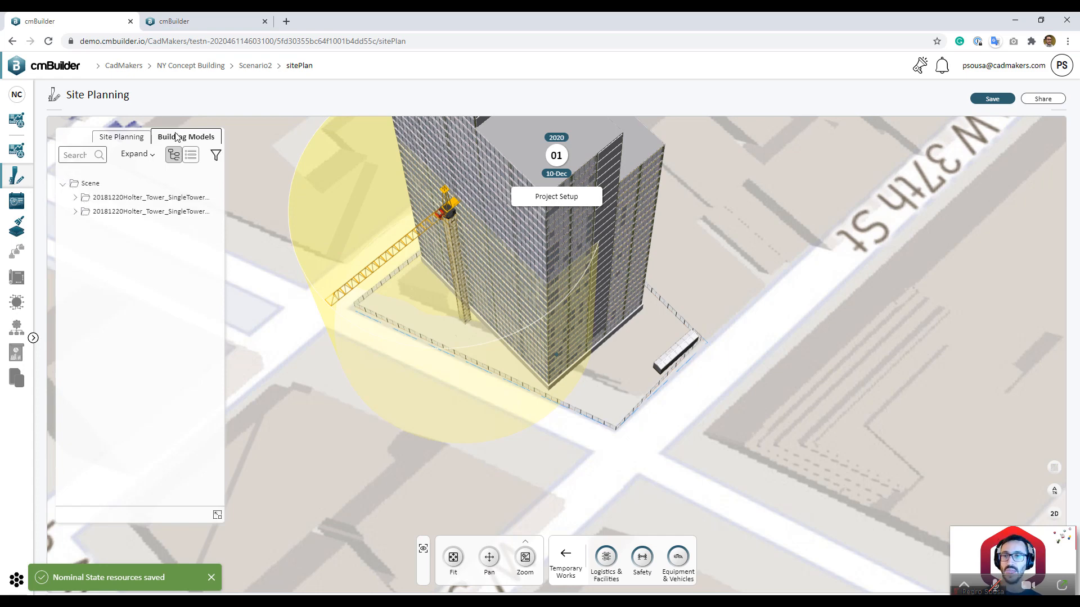
left_click_drag(230, 198, 274, 197)
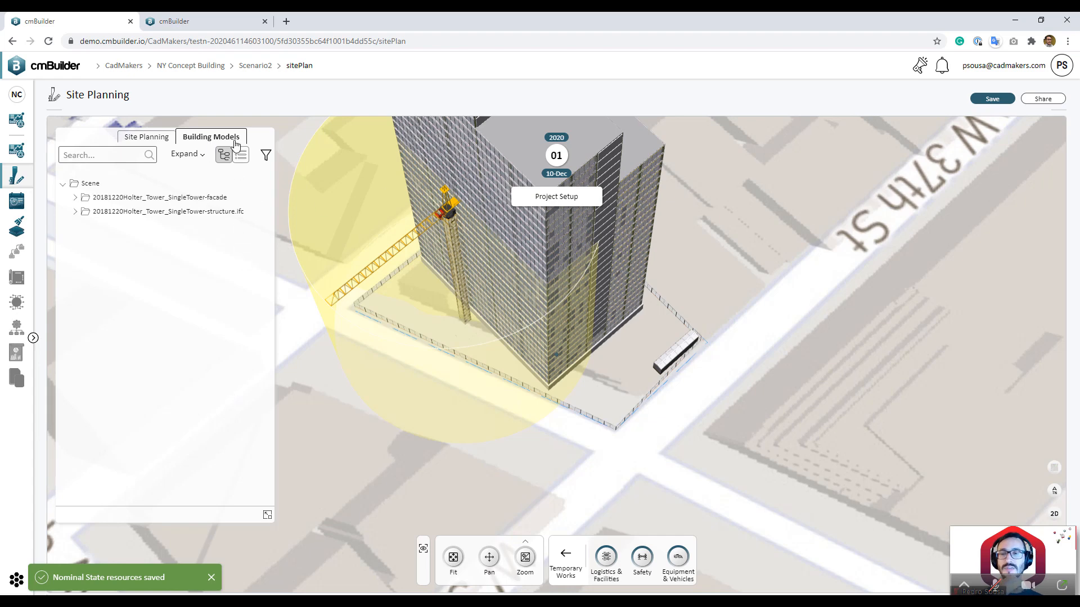
left_click(267, 516)
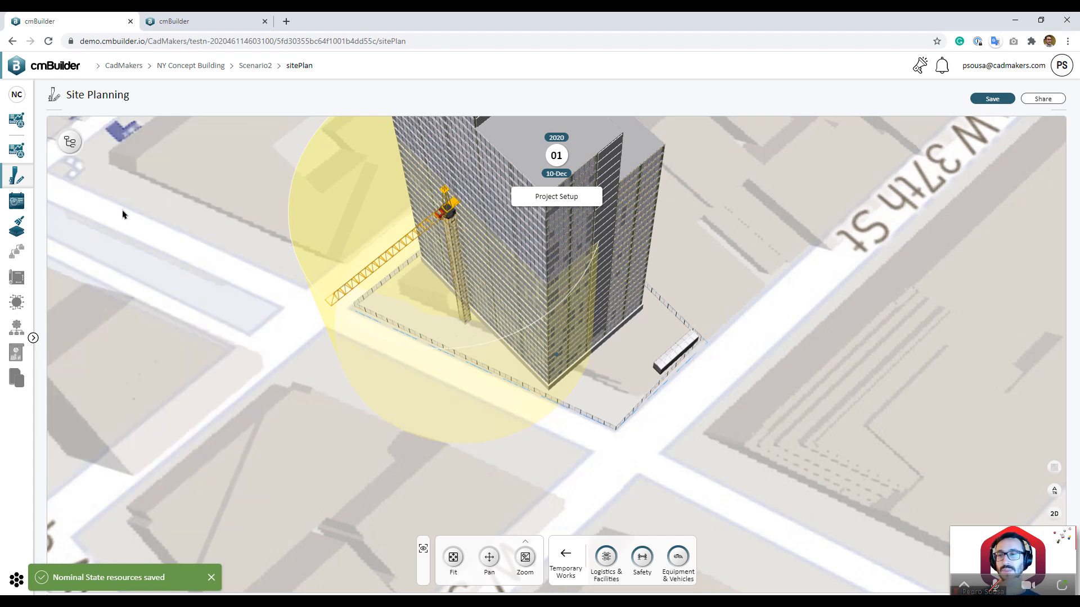
left_click(71, 147)
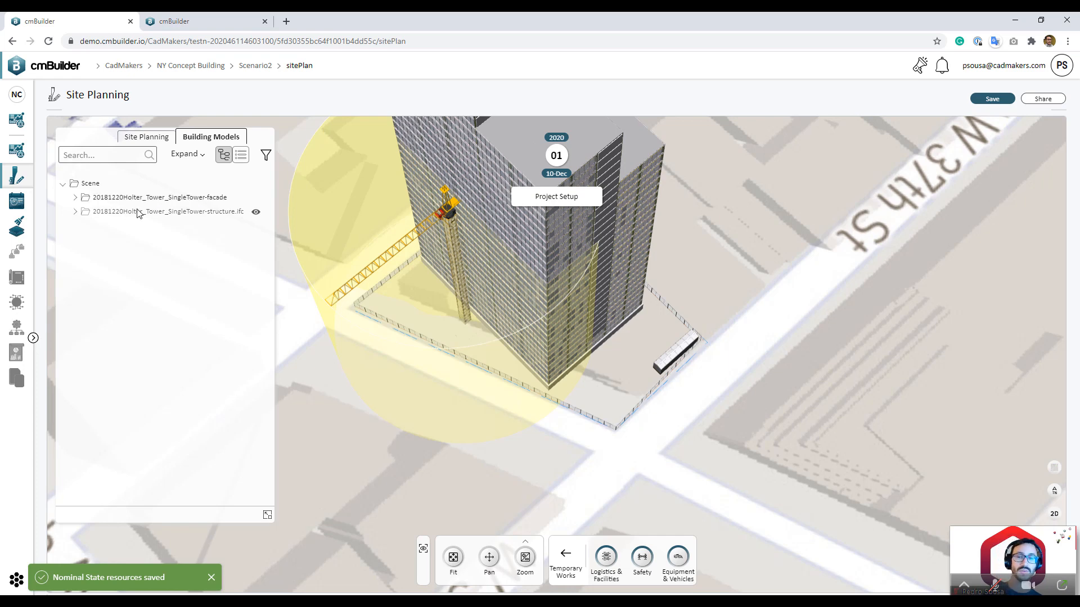
Step: Expand the facade model to NodeName and inspect Floor_00-U1, Floor_09 and Floor_10
left_click(76, 198)
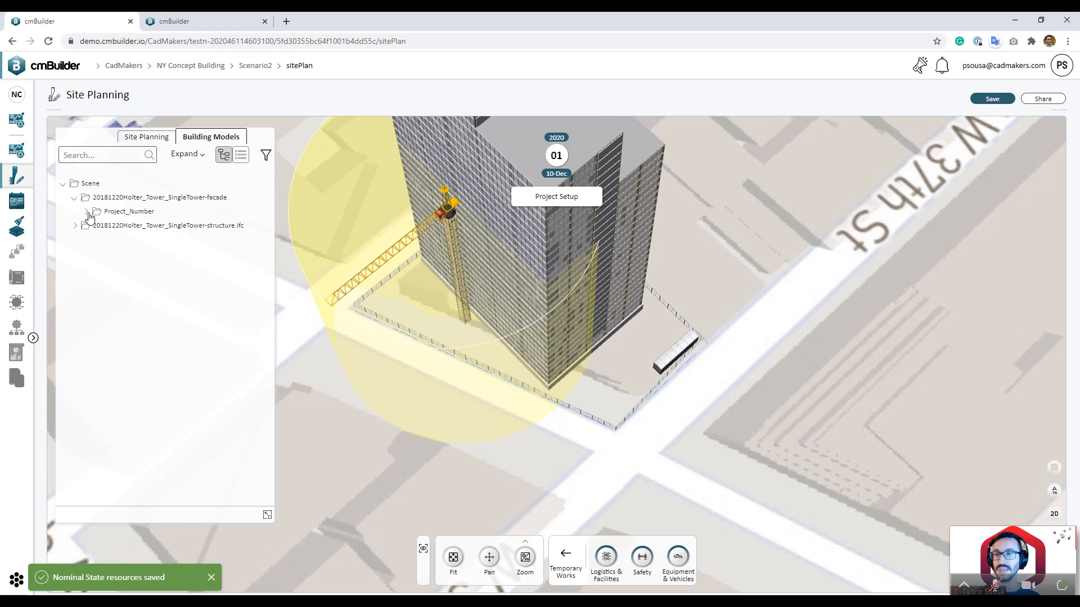
left_click(87, 212)
left_click(98, 226)
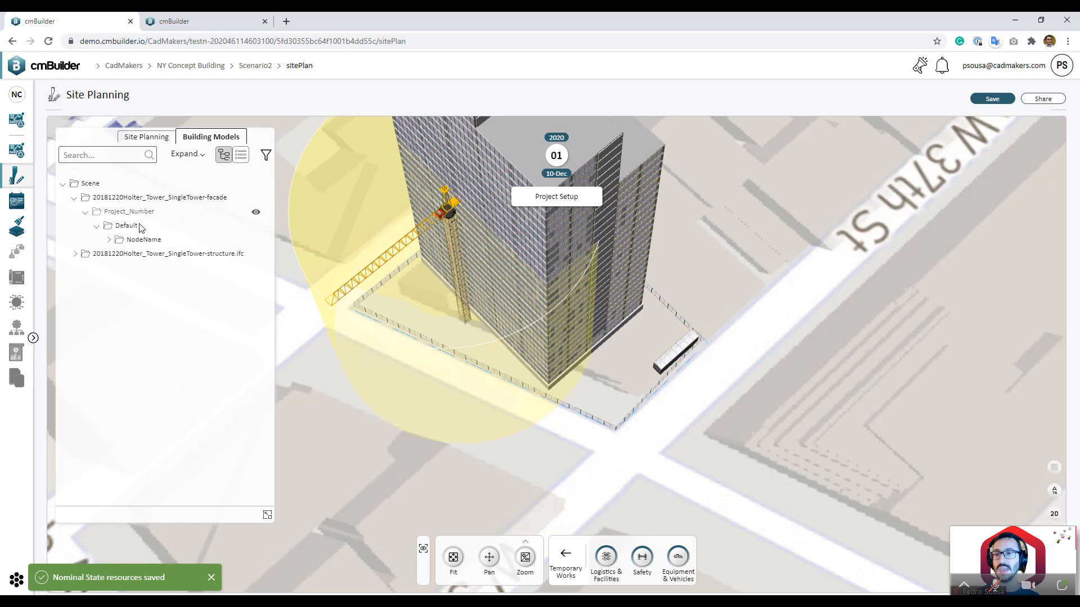
left_click(129, 236)
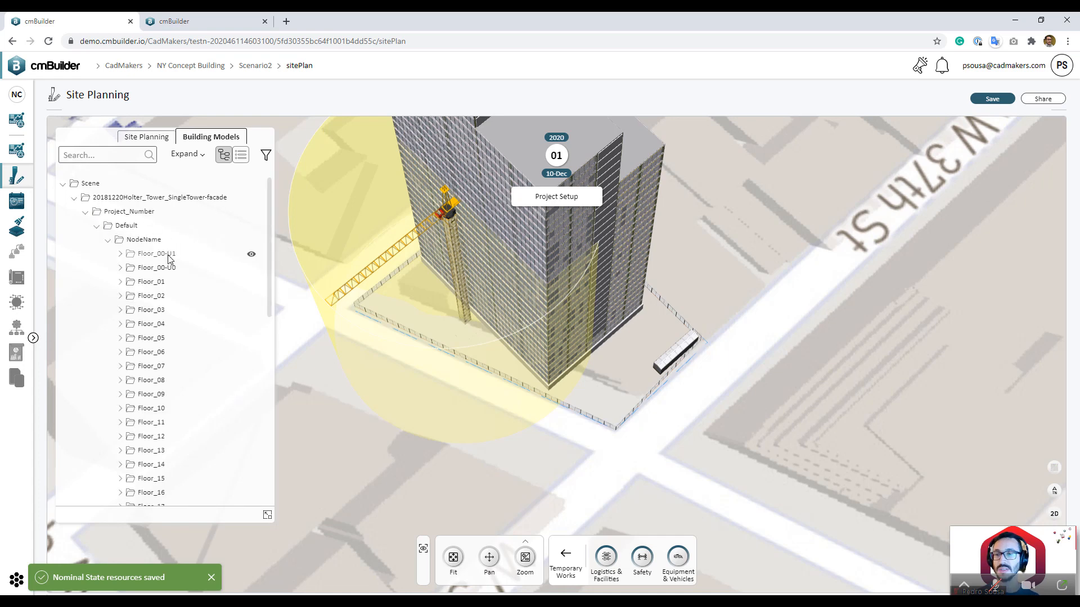
left_click(169, 255)
left_click(175, 380)
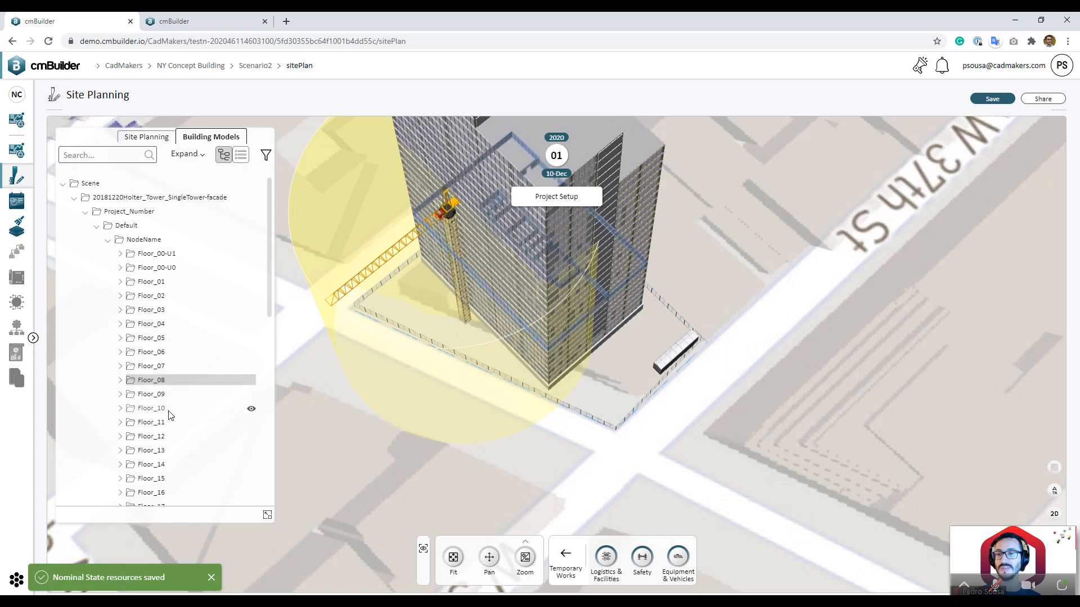
left_click(171, 409)
left_click(107, 240)
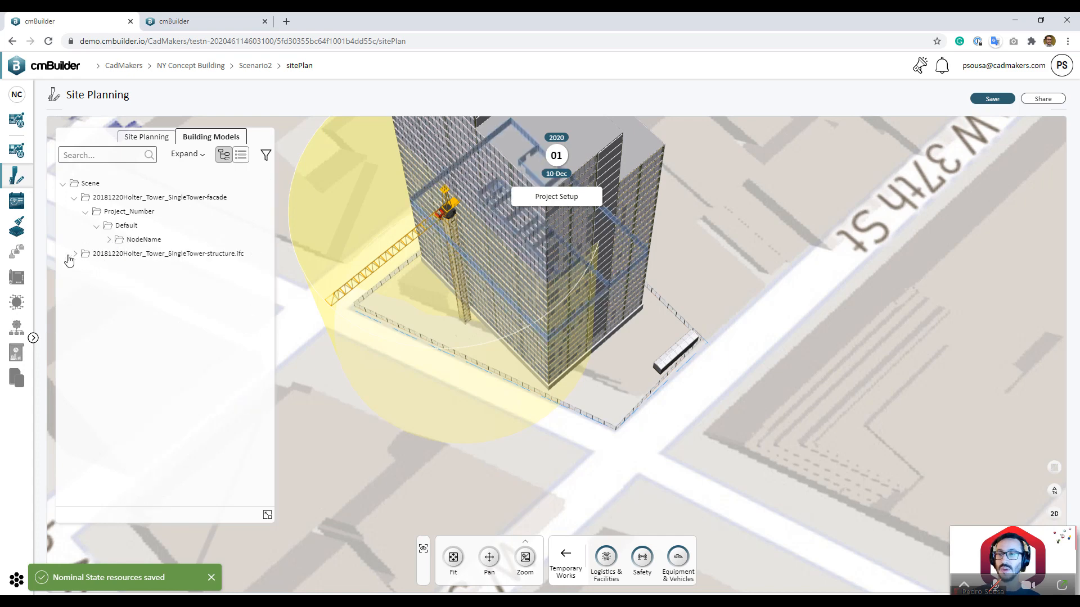
Step: Expand the structure model's floors, check Floor_02, 06 and 09, then hide its NodeName
left_click(76, 254)
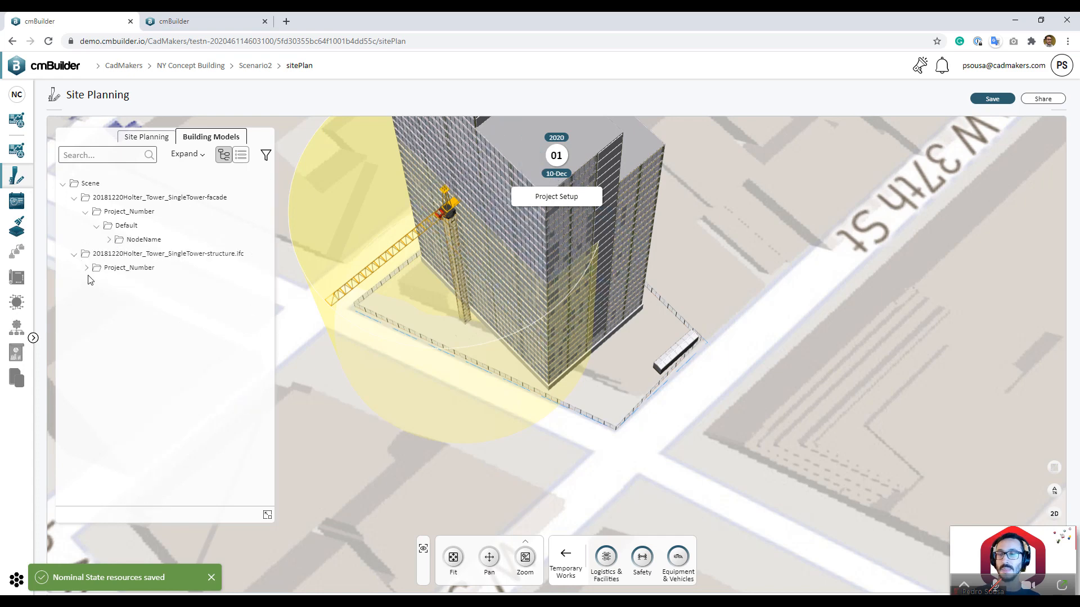
left_click(87, 269)
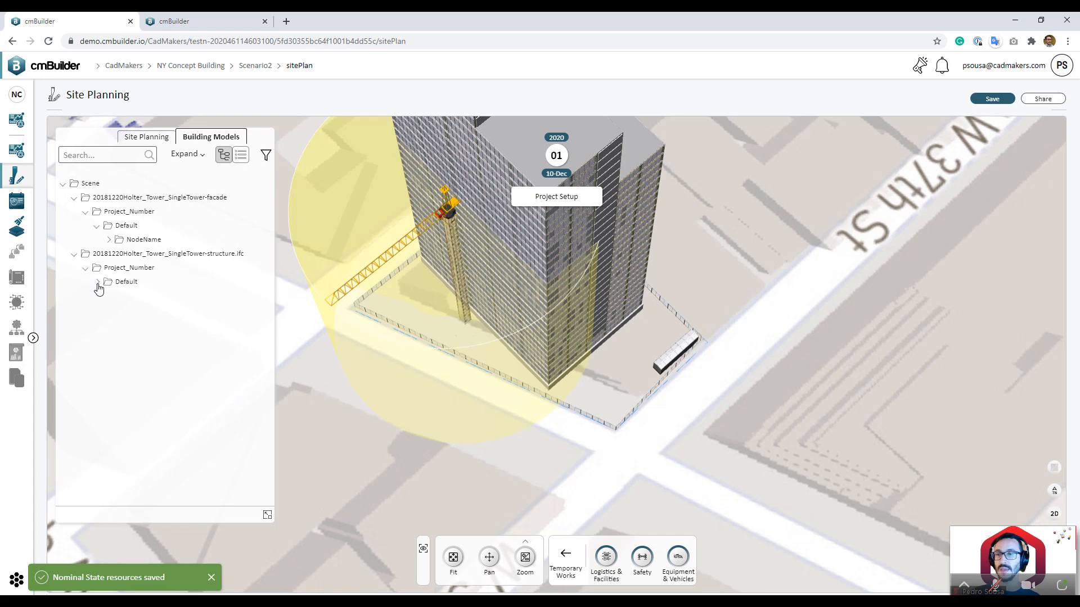
left_click(98, 283)
left_click(109, 296)
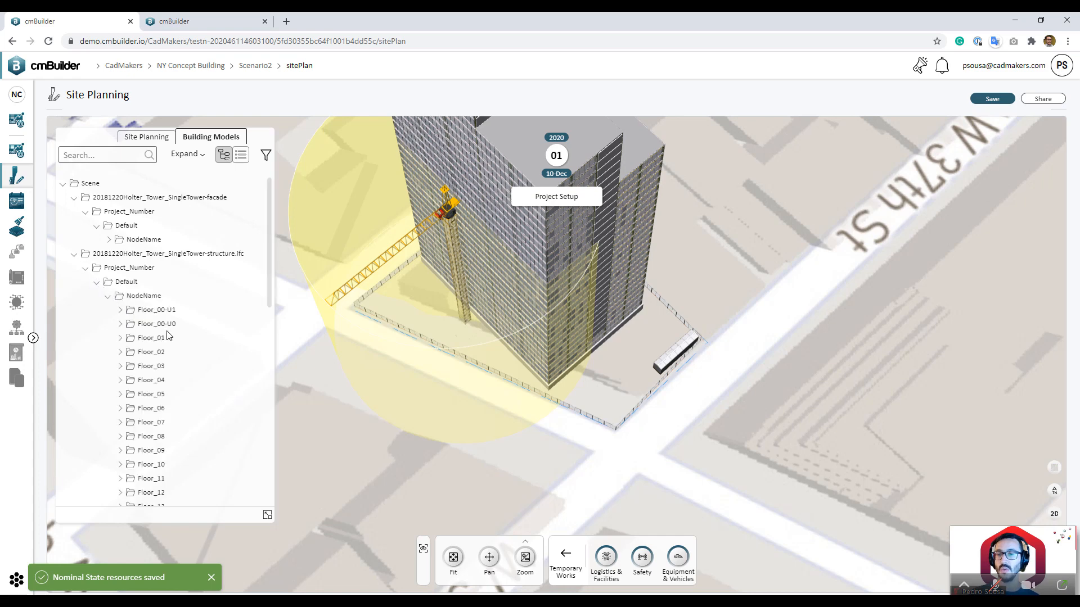
left_click(169, 352)
left_click(172, 411)
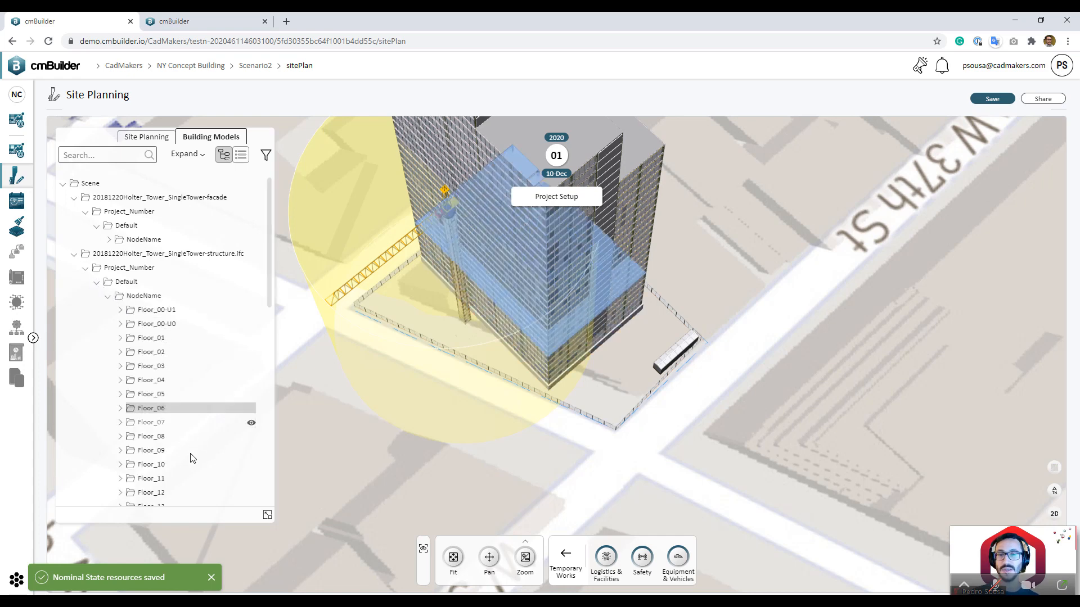
left_click(192, 453)
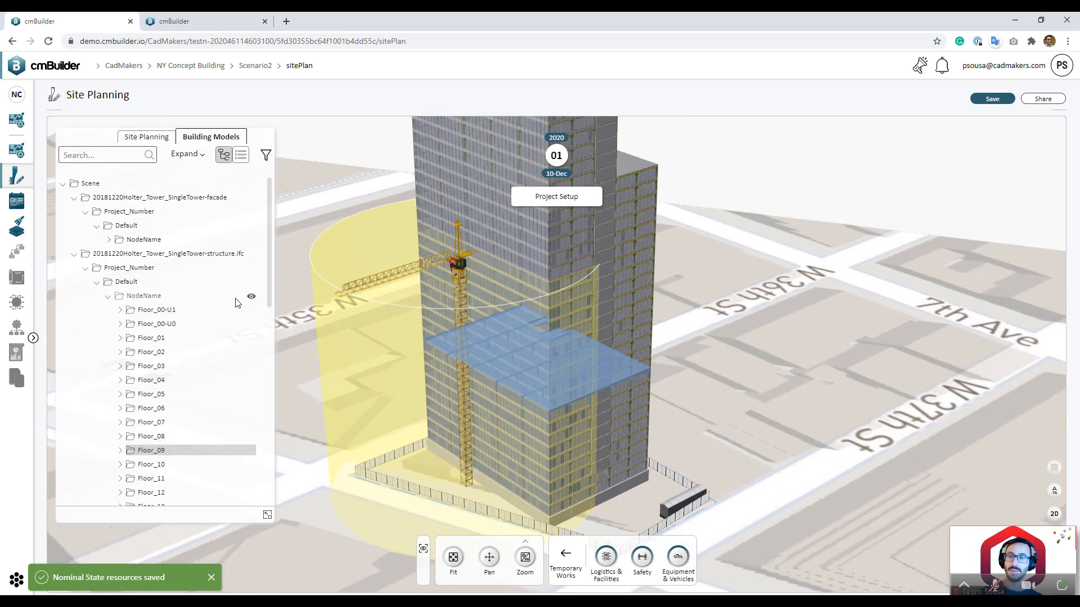
left_click(251, 296)
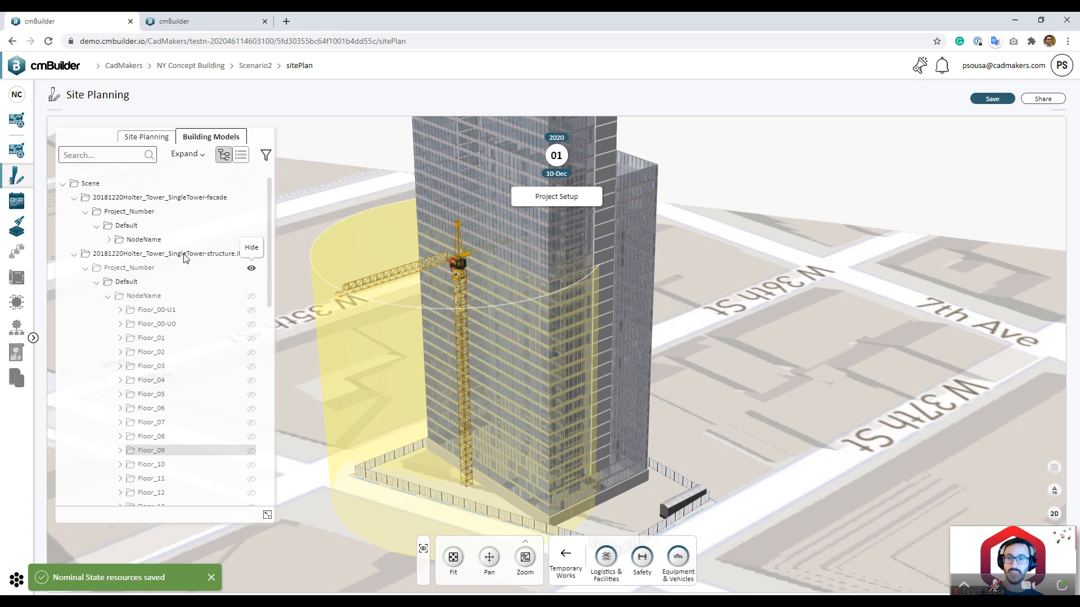
Step: Hide the facade model's NodeName and orbit around the emptied site
left_click(111, 241)
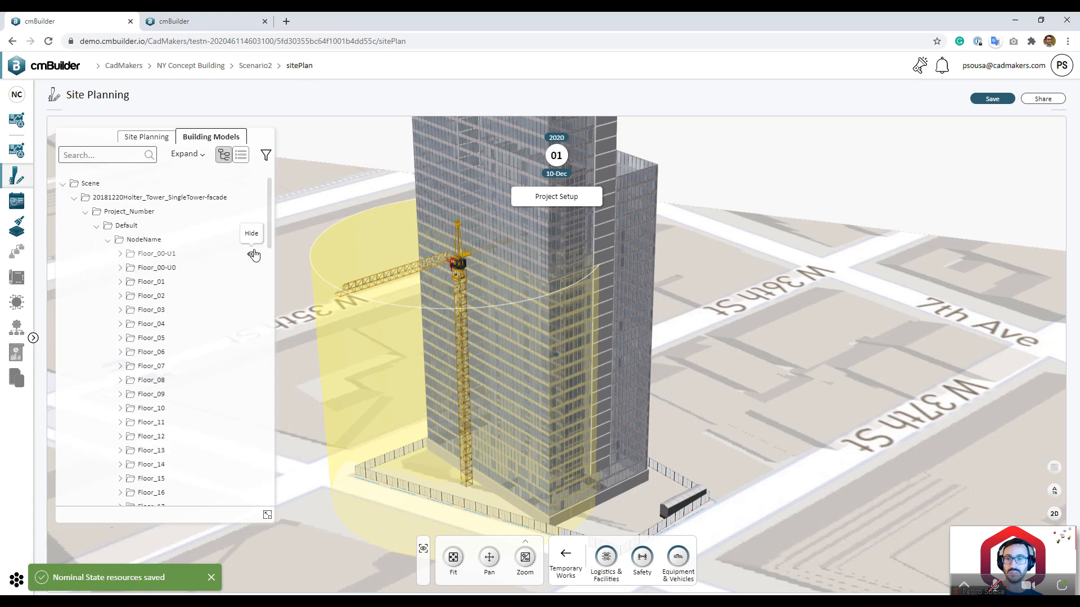
left_click(252, 240)
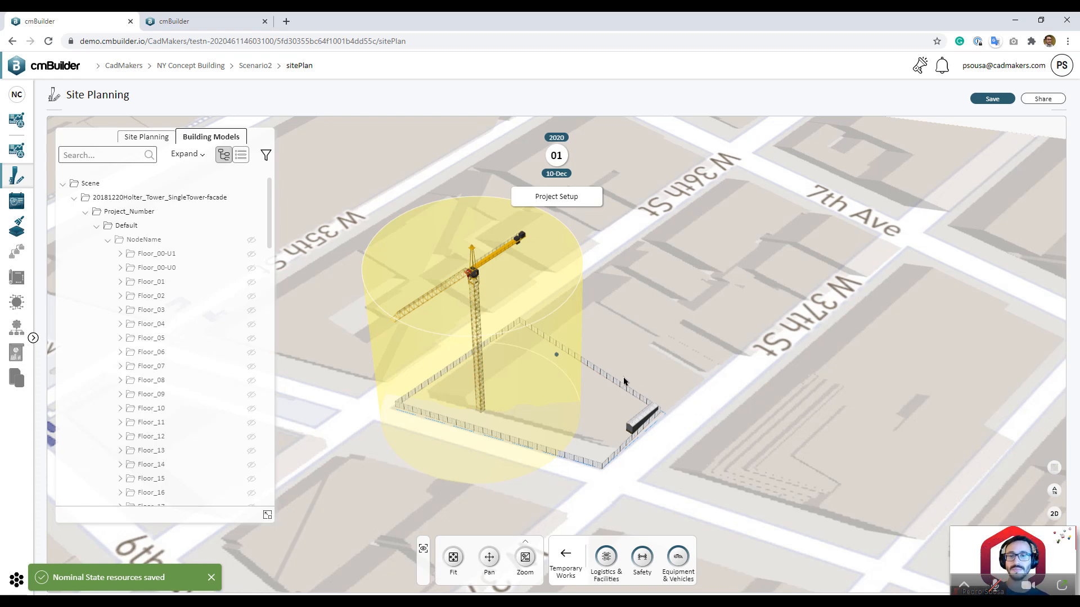
left_click_drag(624, 381, 539, 370)
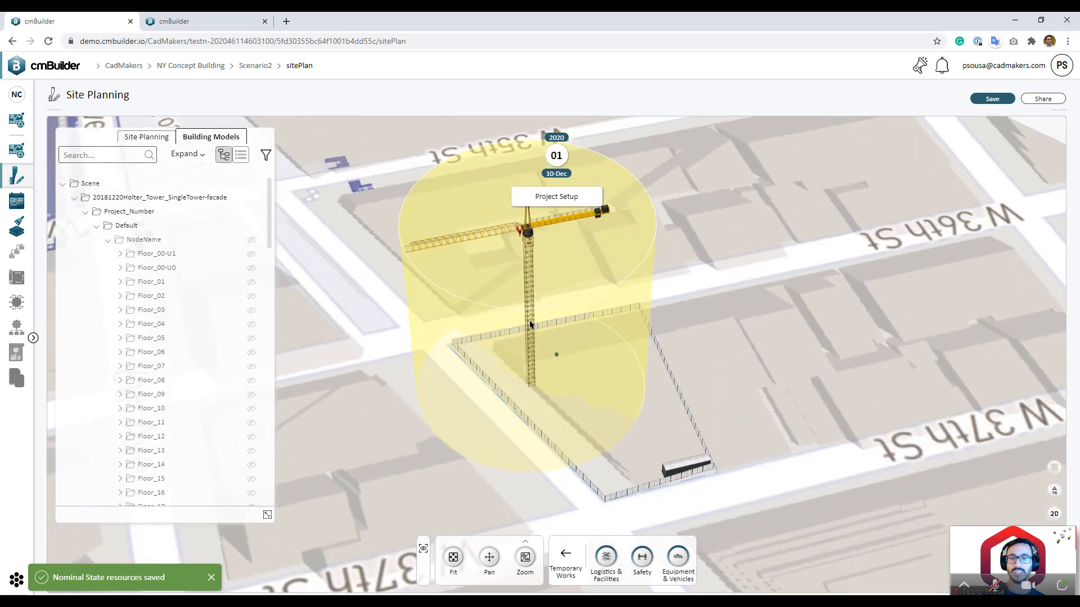
left_click_drag(784, 283, 591, 494)
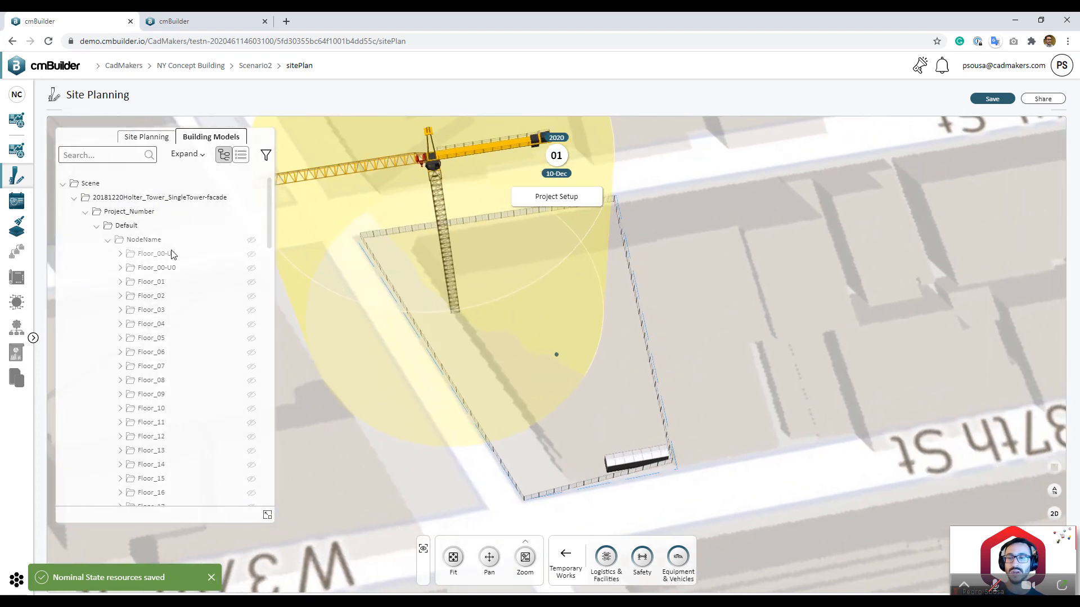
Step: Show structure floors Floor_00-U1, Floor_00-U0 and Floor_01 again
left_click(251, 254)
left_click(247, 269)
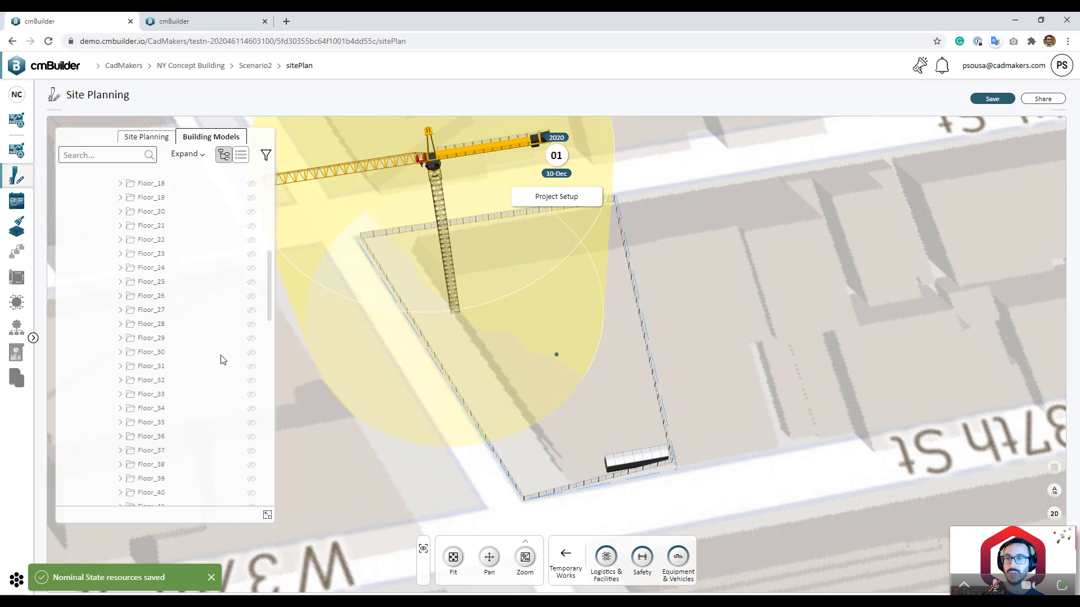
scroll(222, 356, "down", 6)
scroll(230, 321, "down", 8)
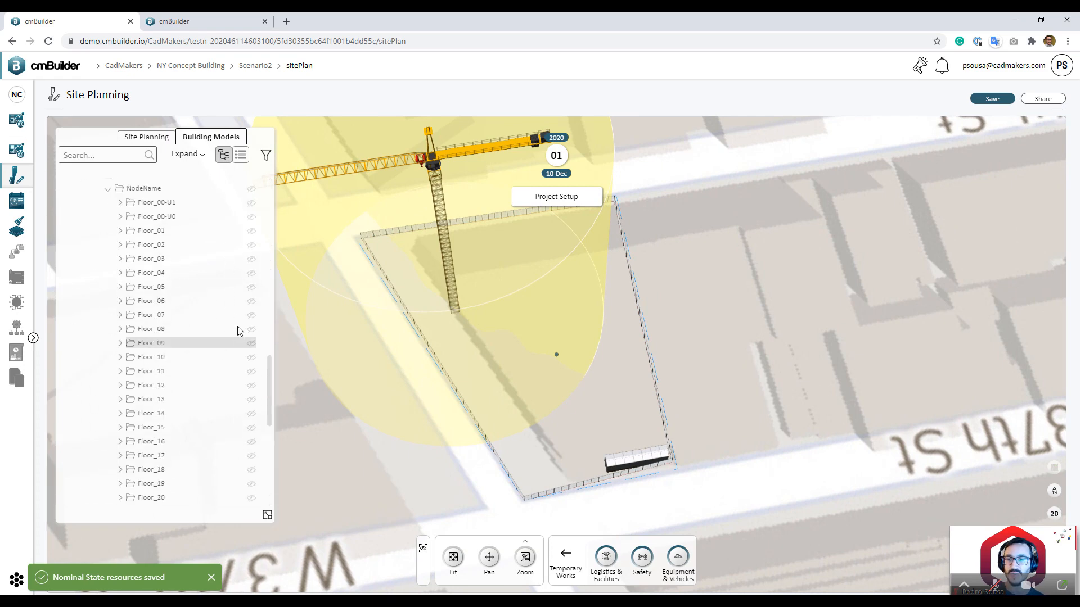
scroll(224, 309, "up", 2)
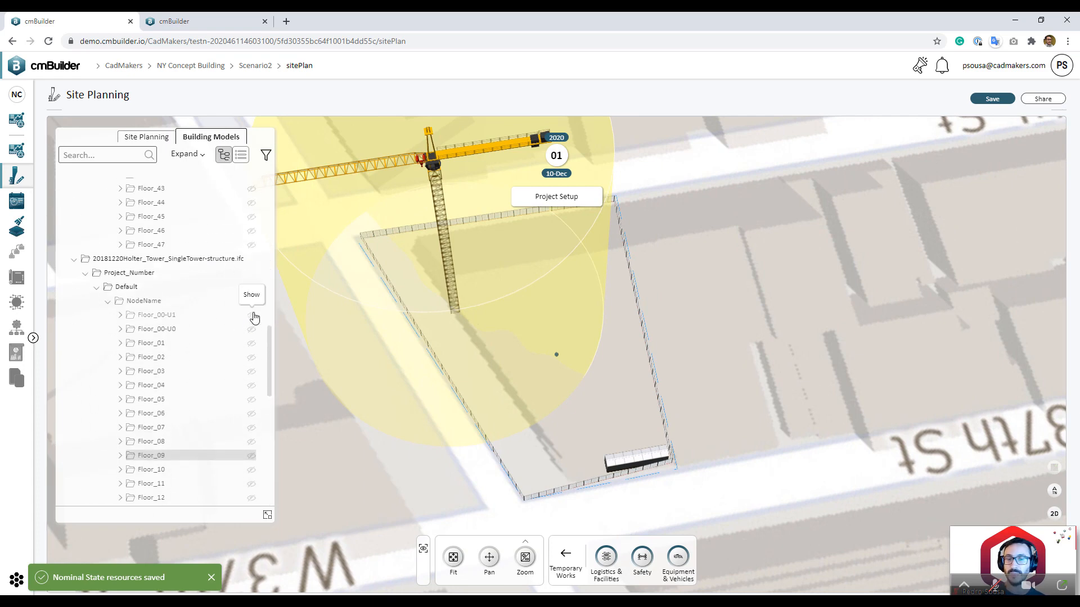
left_click(252, 316)
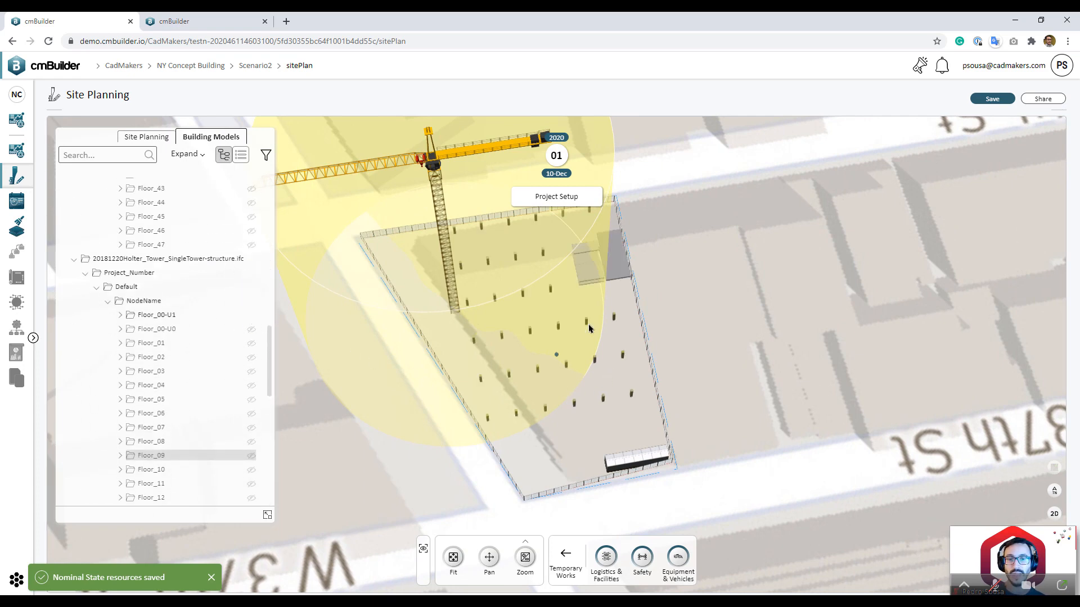
left_click(251, 343)
scroll(692, 489, "up", 4)
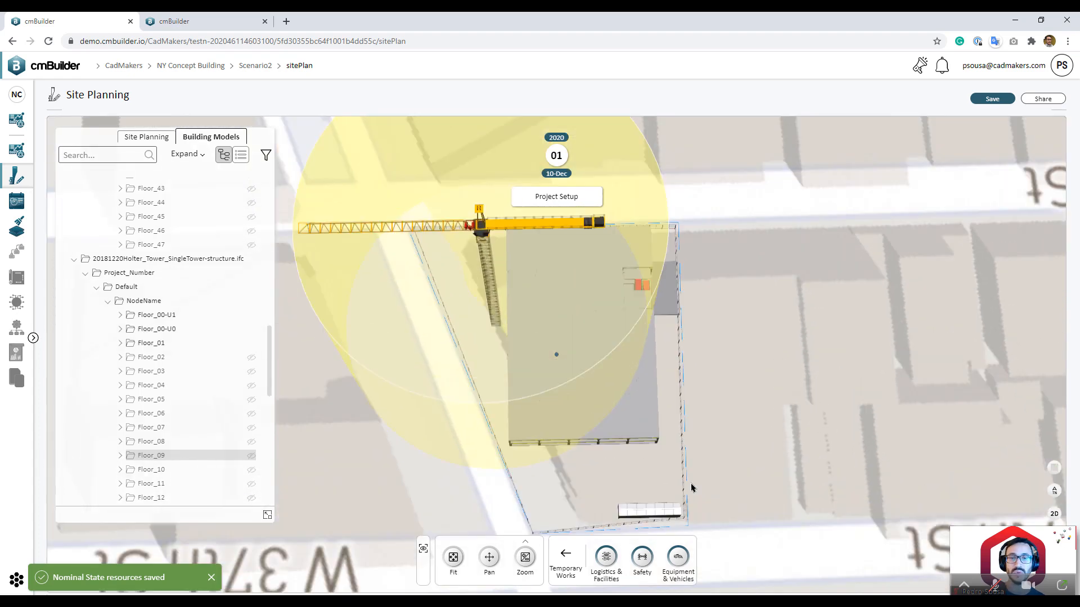
scroll(692, 488, "down", 4)
left_click(565, 556)
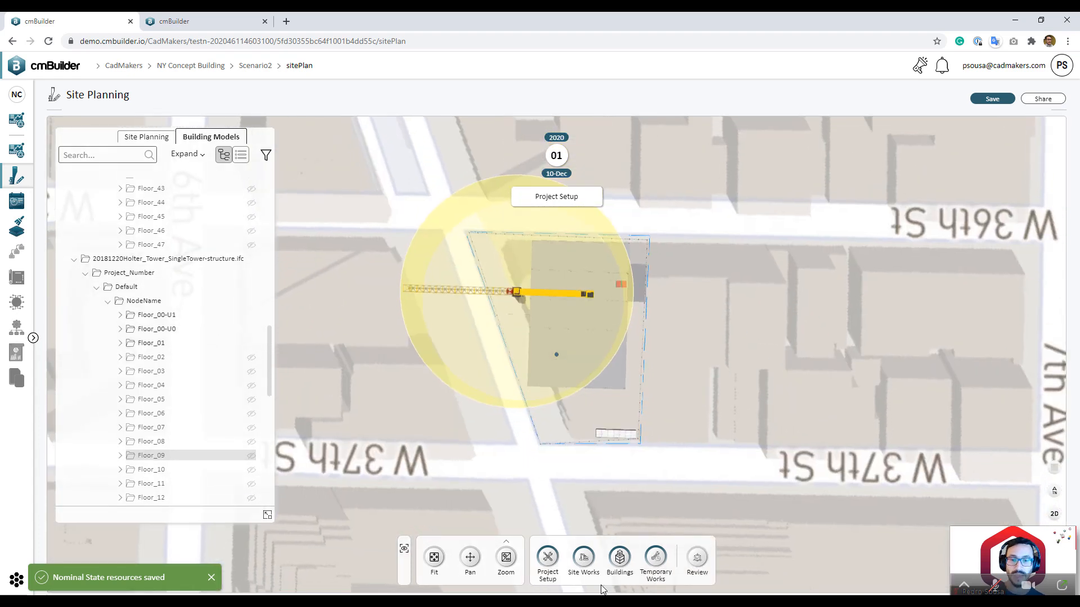
Step: Start an excavation under Site Works and hide the Resource Coverage Envelope
left_click(585, 559)
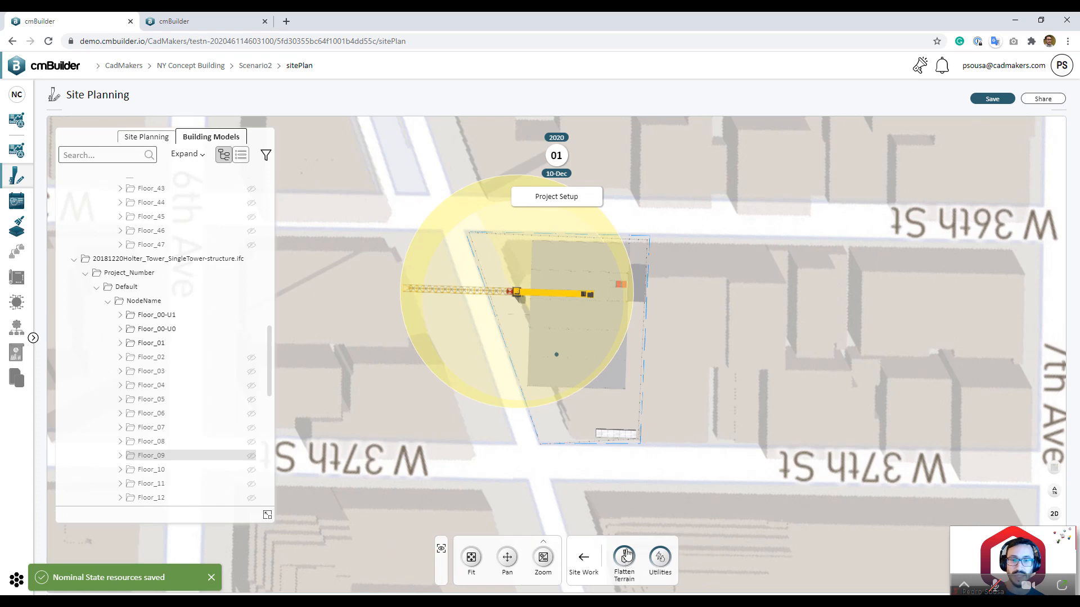
left_click(624, 556)
scroll(674, 366, "up", 2)
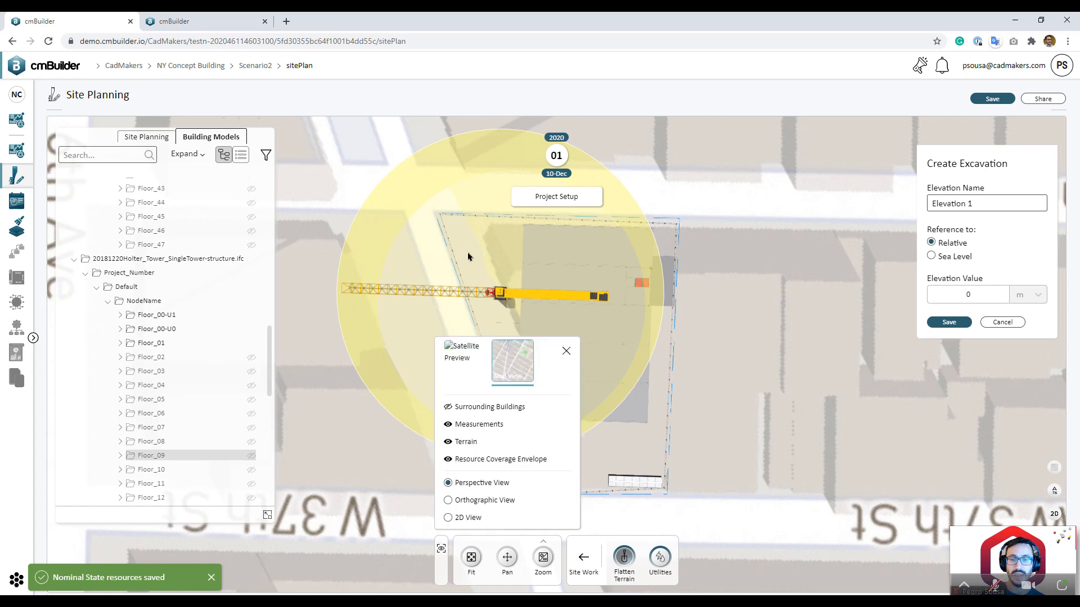
left_click(477, 462)
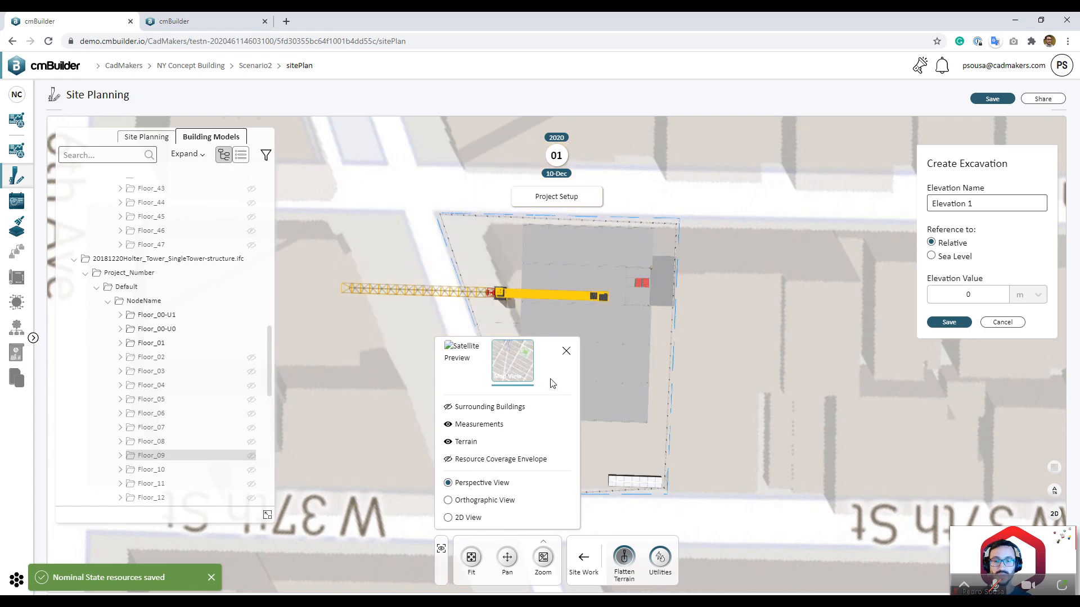
left_click(565, 352)
scroll(547, 420, "up", 5)
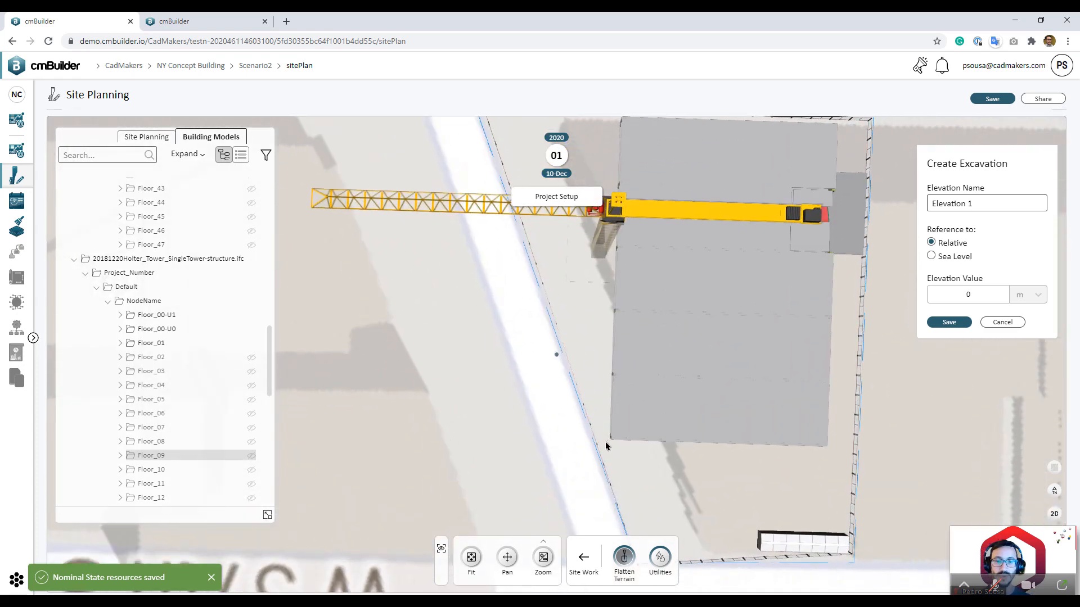
Step: Trace the excavation outline around the building footprint with eight corners and save it
left_click(605, 442)
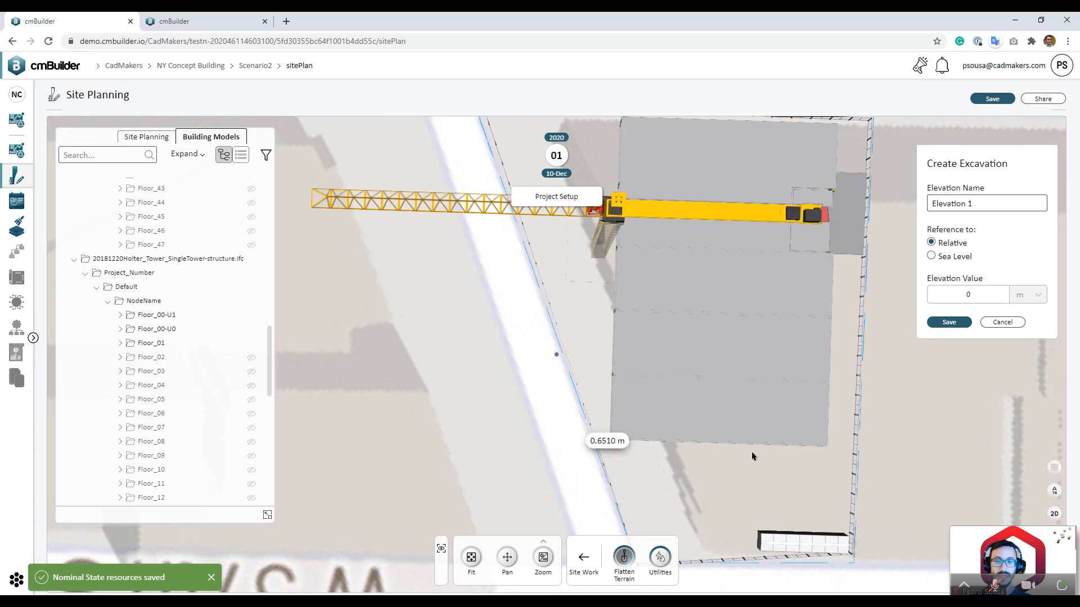
left_click(837, 454)
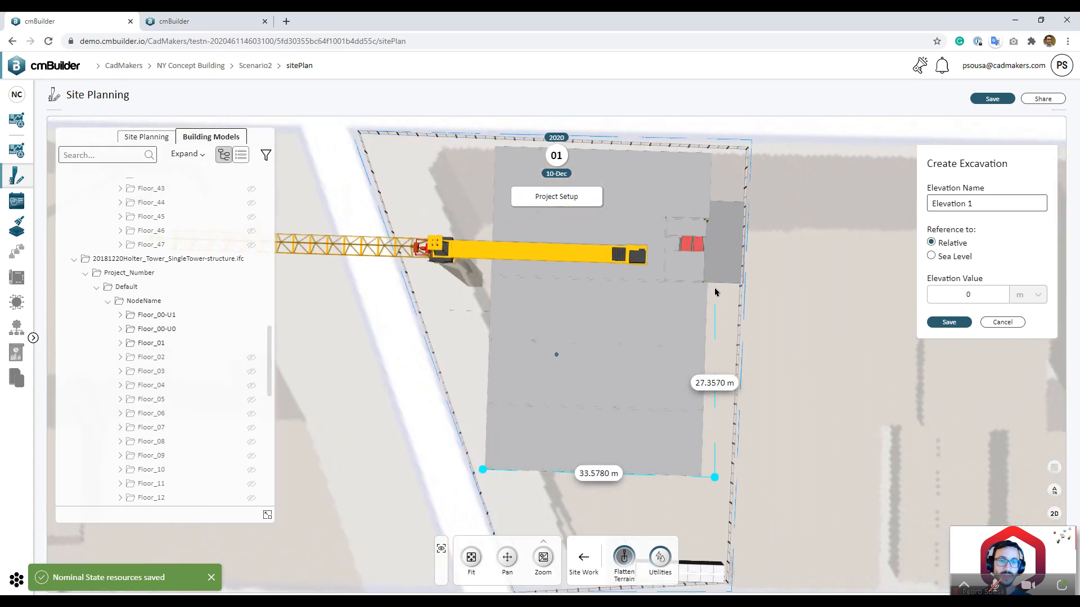
left_click(720, 286)
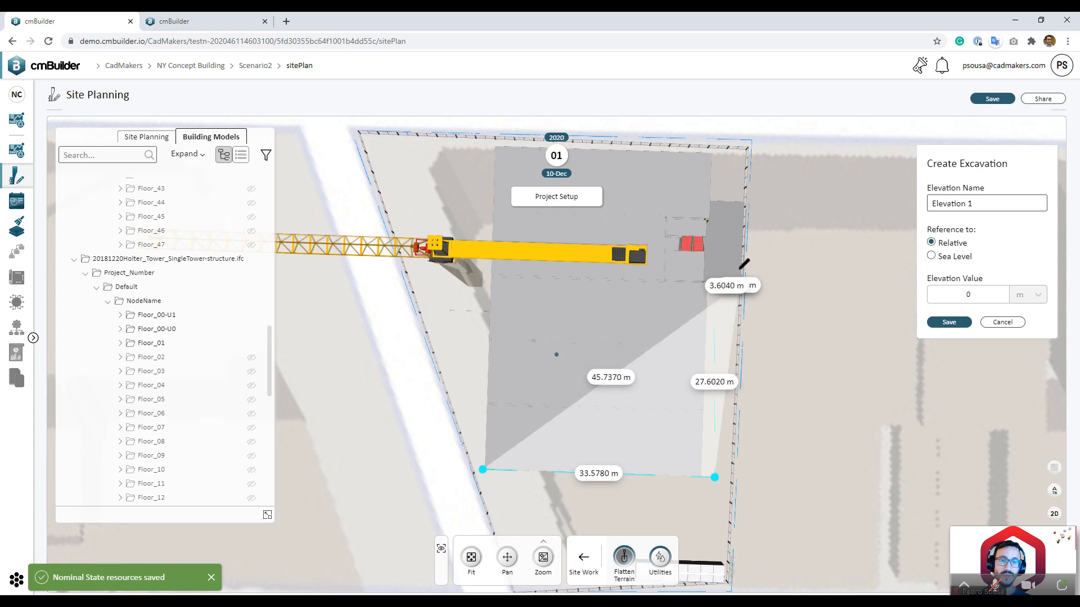
left_click(739, 198)
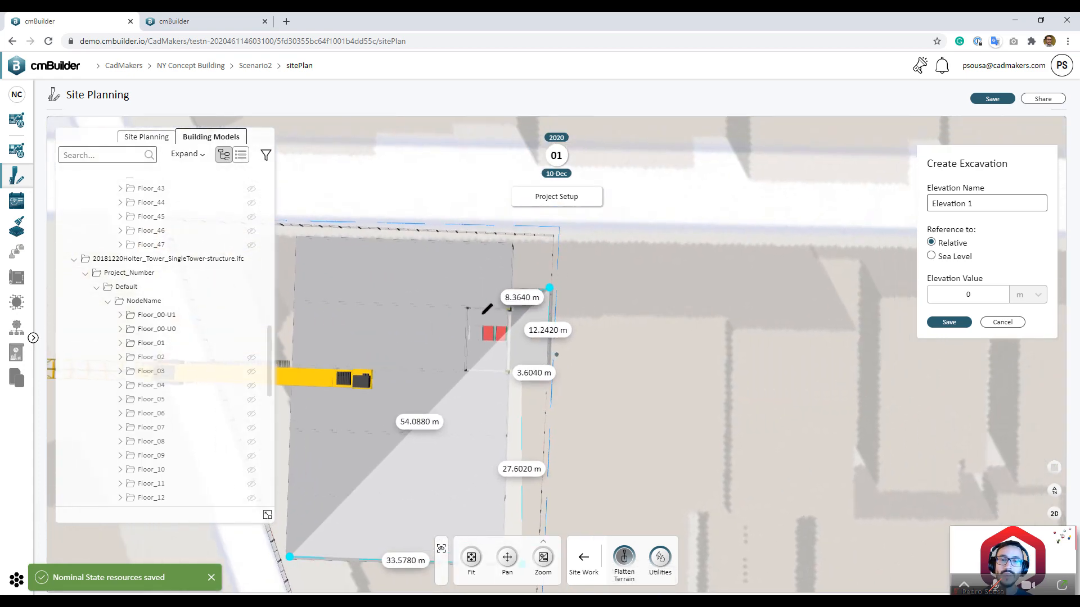
left_click(507, 267)
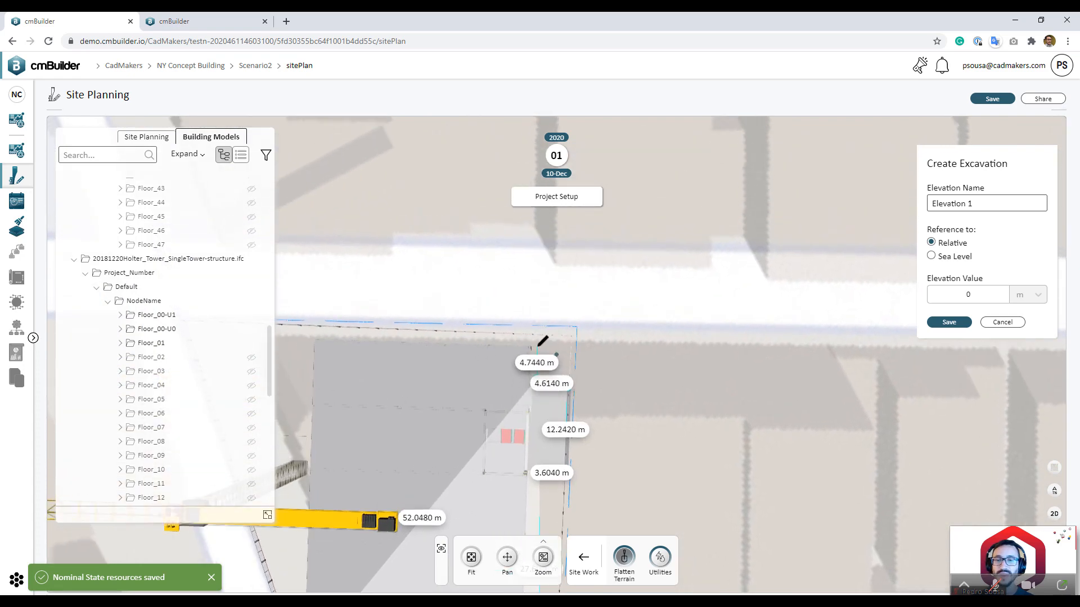
left_click(542, 342)
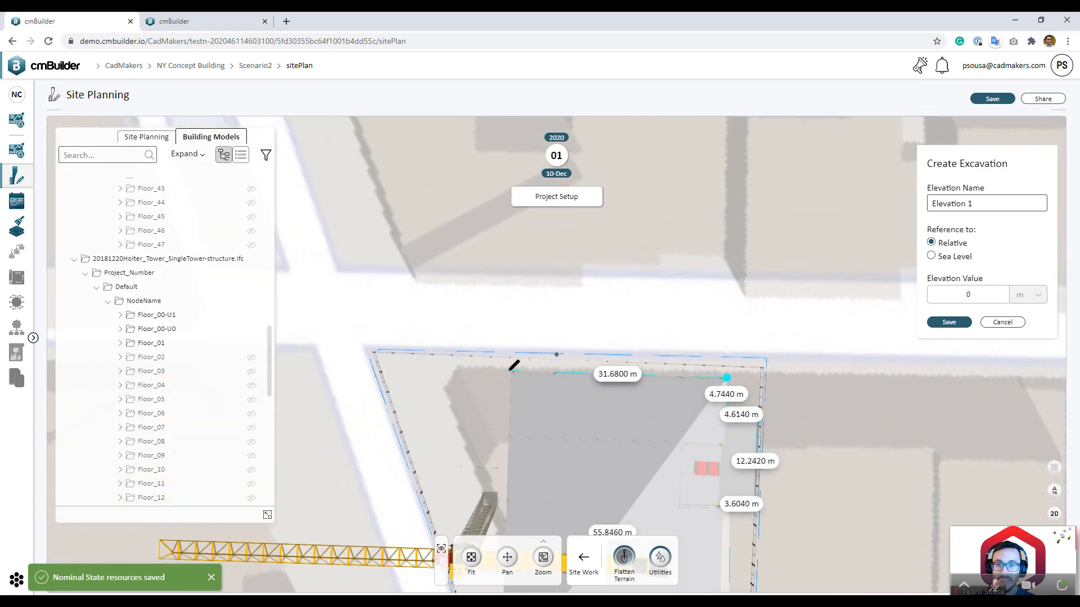
left_click(509, 370)
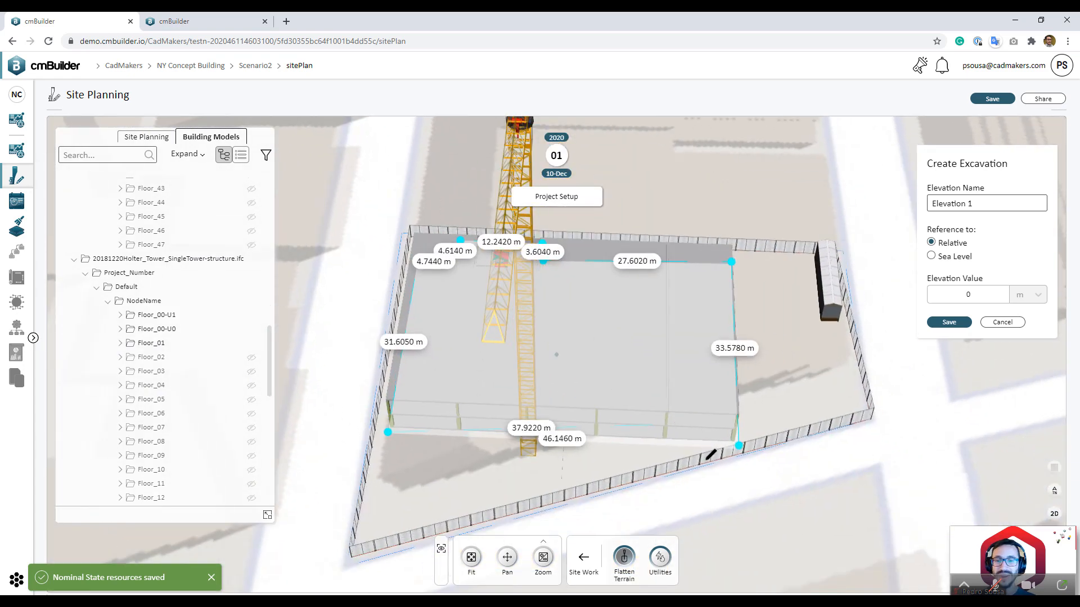
left_click(735, 443)
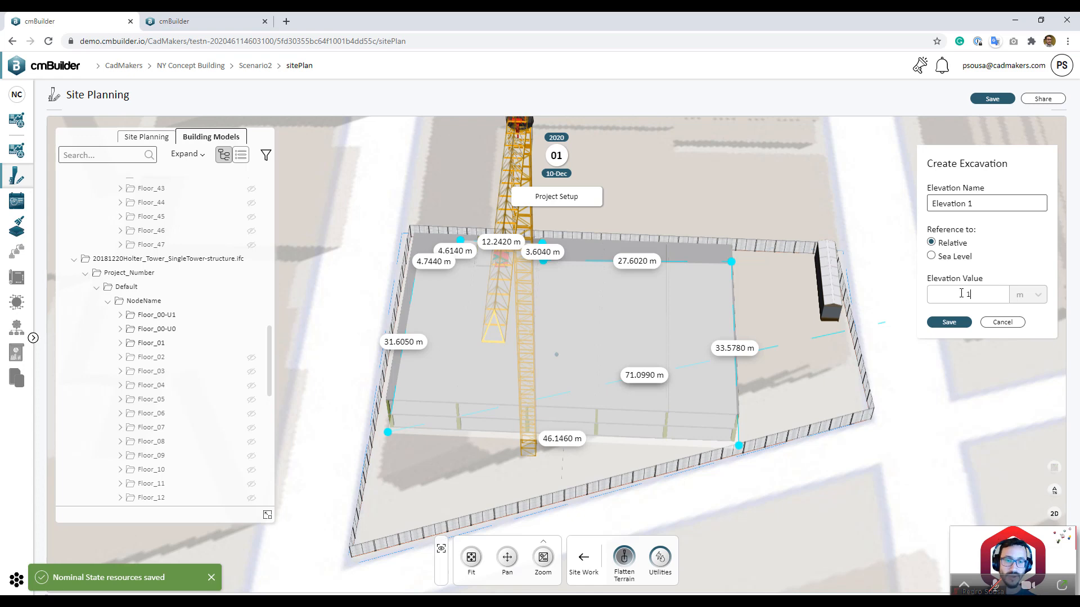
left_click(951, 322)
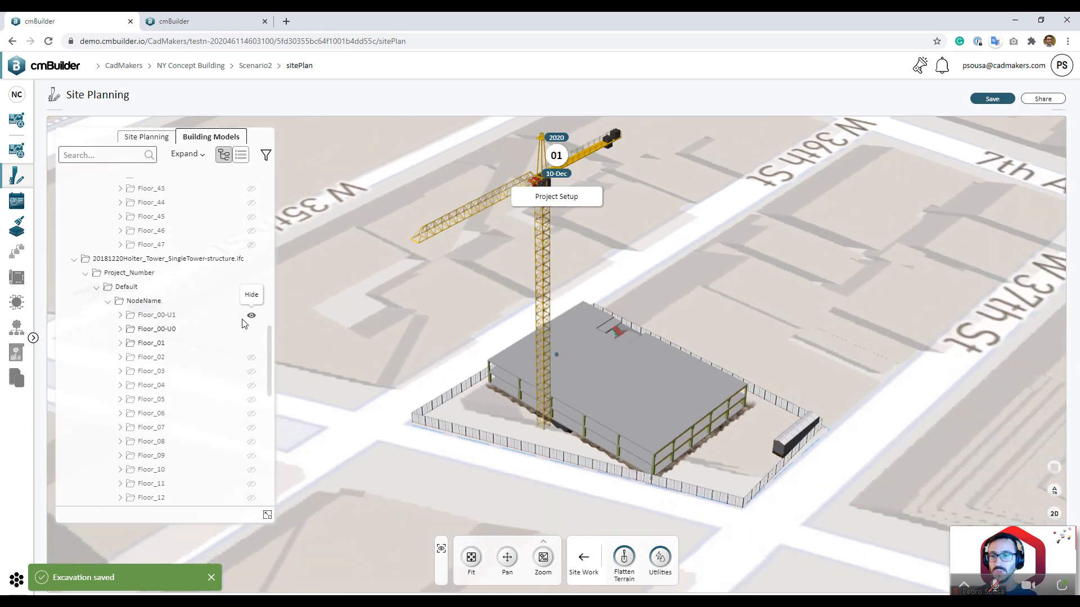
Step: Hide Floor_01 and Floor_00-U0 so the excavation pit shows
left_click(252, 340)
left_click(251, 329)
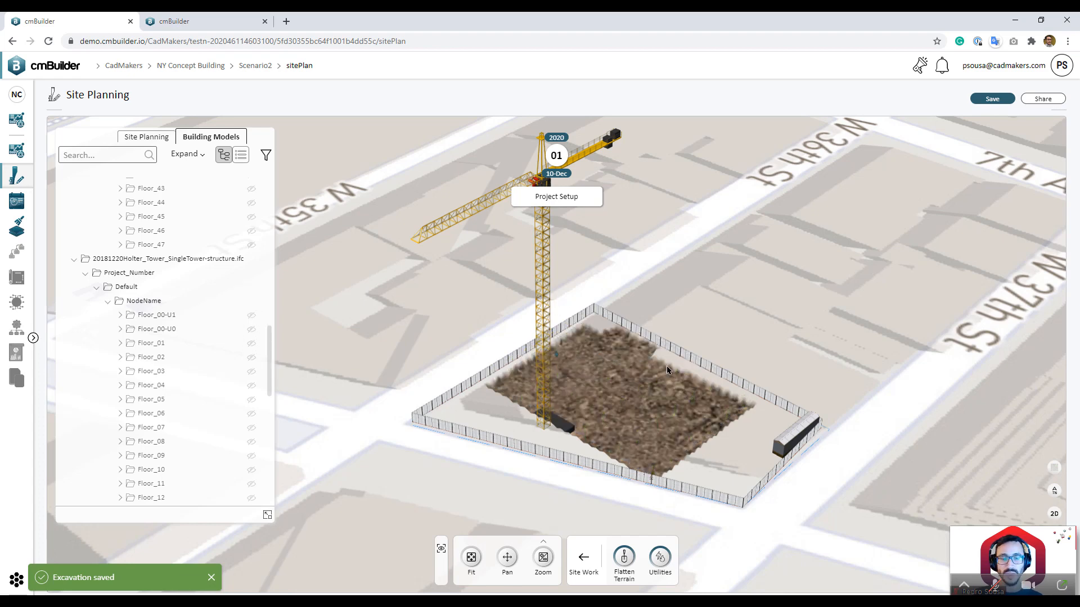
scroll(660, 415, "down", 5)
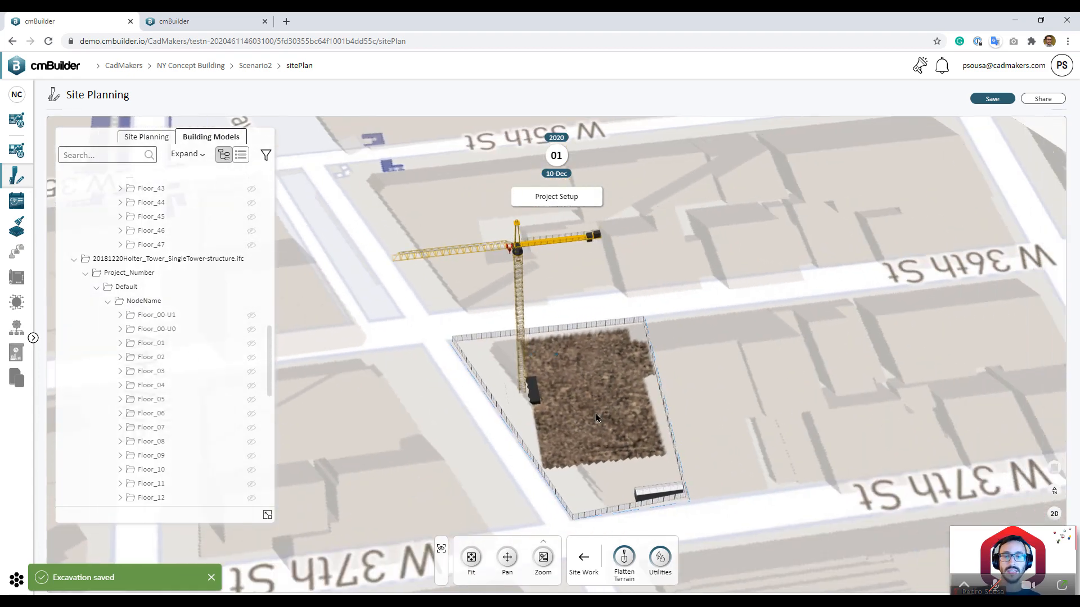
Step: Lower the crane to a Z position of 21.164
left_click(530, 393)
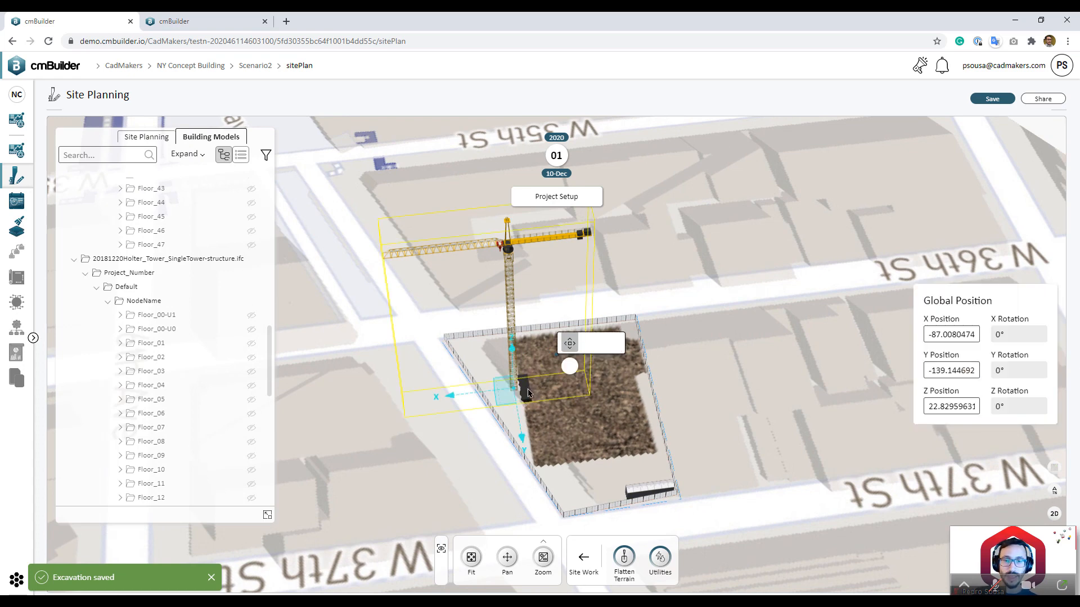
left_click_drag(513, 355, 512, 360)
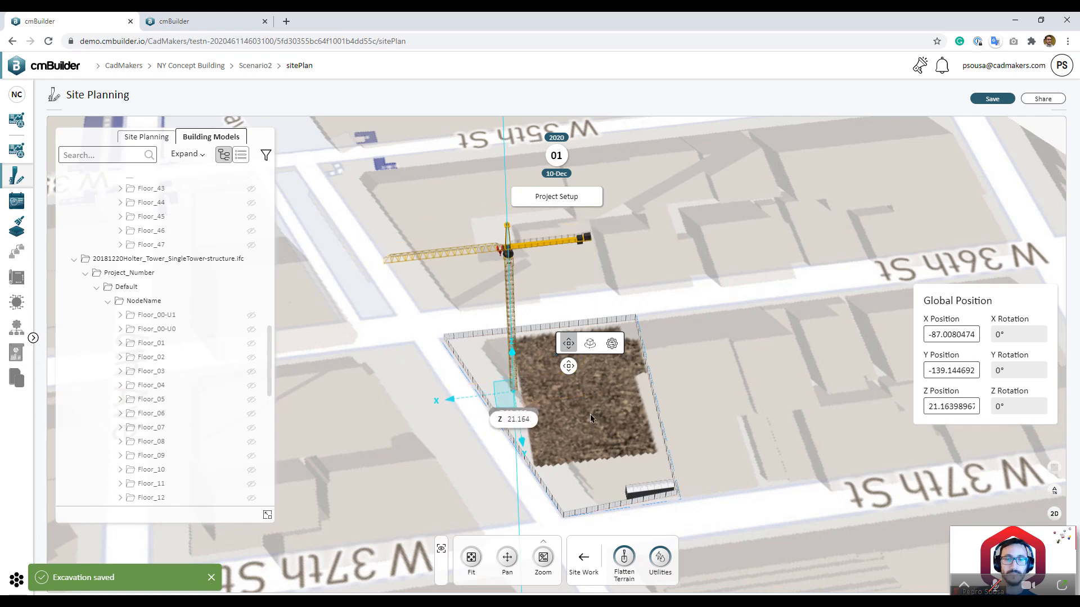
left_click(600, 430)
left_click_drag(601, 430, 583, 454)
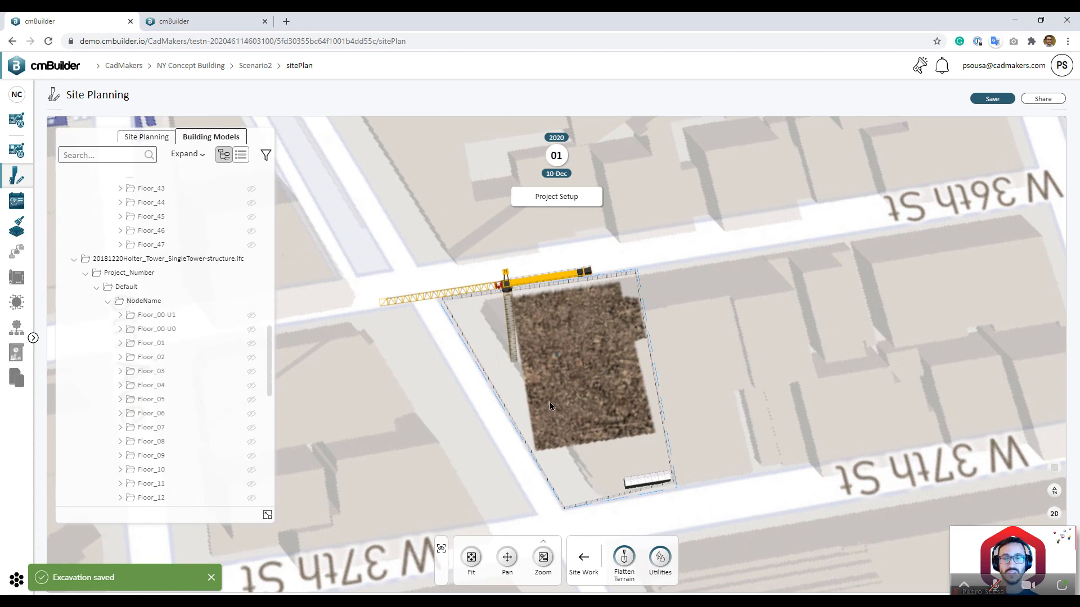
mouse_move(557, 110)
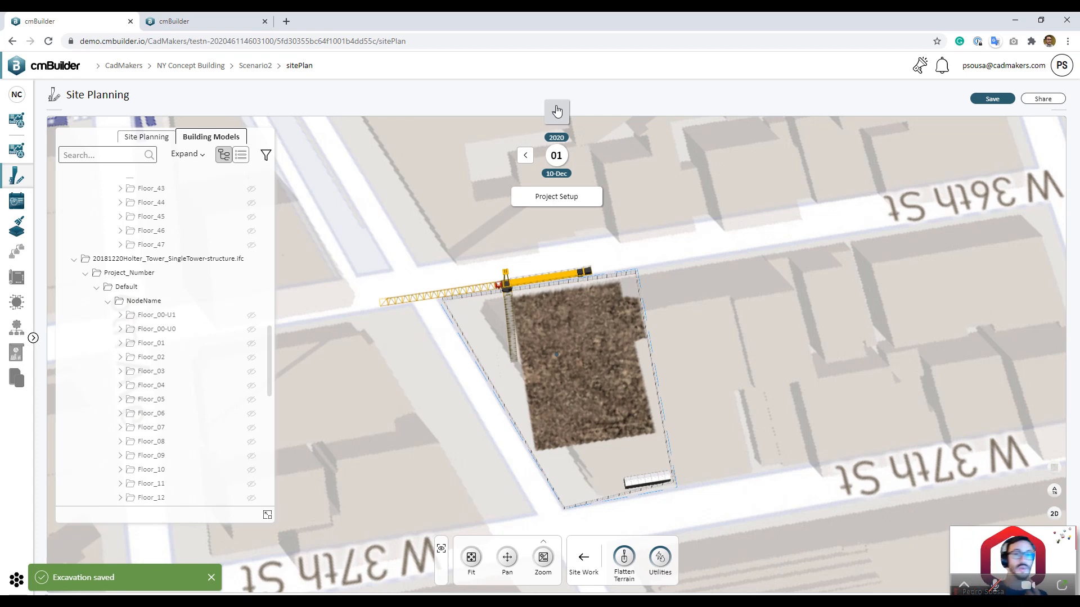
Step: Add milestone 2 dated 10 January 2021 to the timeline
left_click(556, 111)
left_click(626, 257)
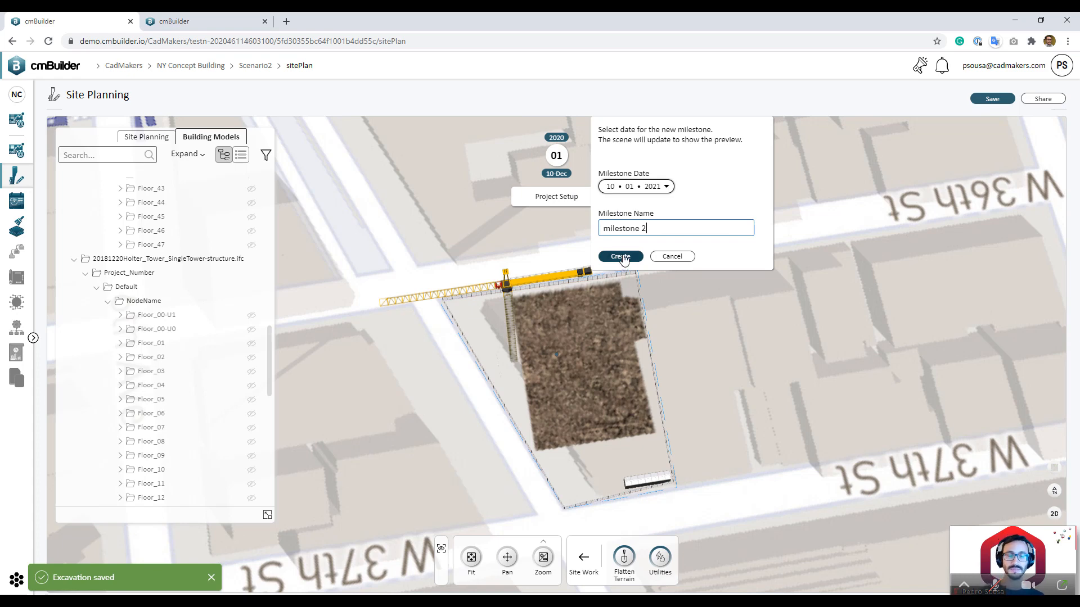
left_click(623, 258)
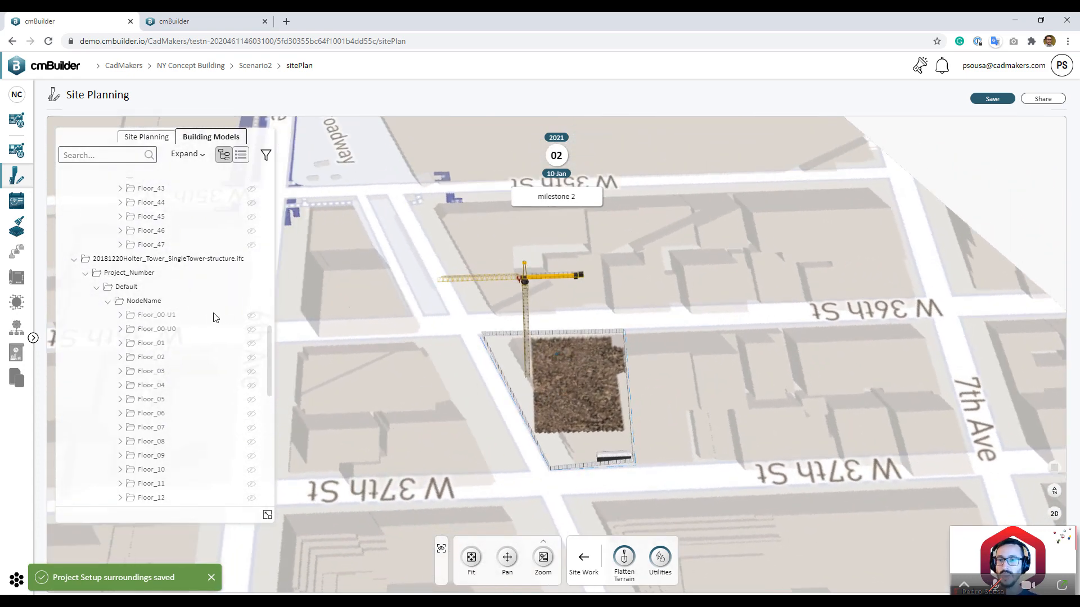
Step: Make Floor_00-U1 through Floor_03 visible on the site
left_click(198, 316)
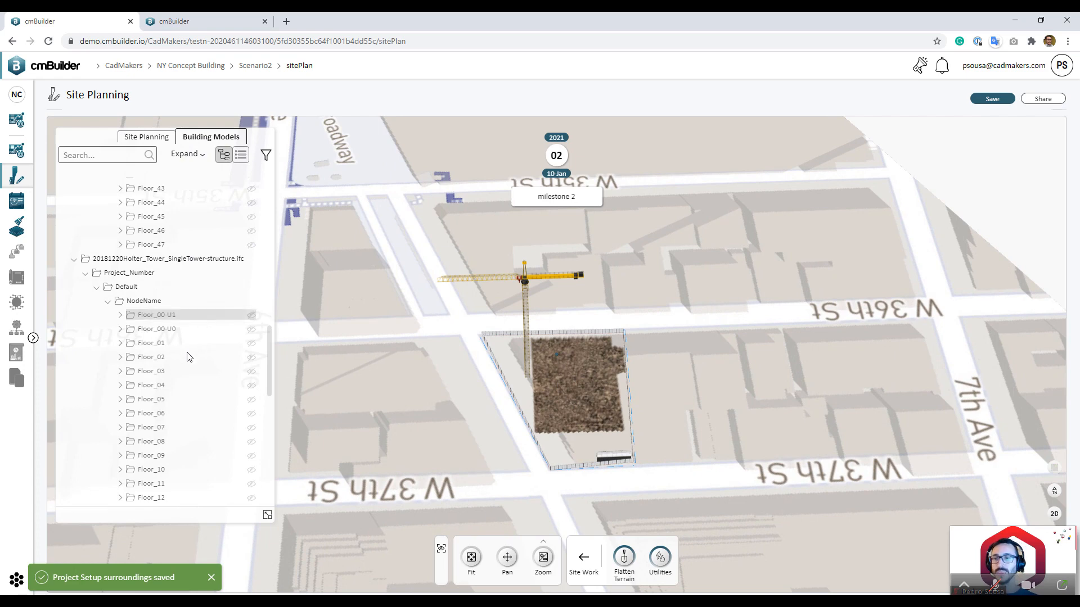
left_click(204, 372, "shift")
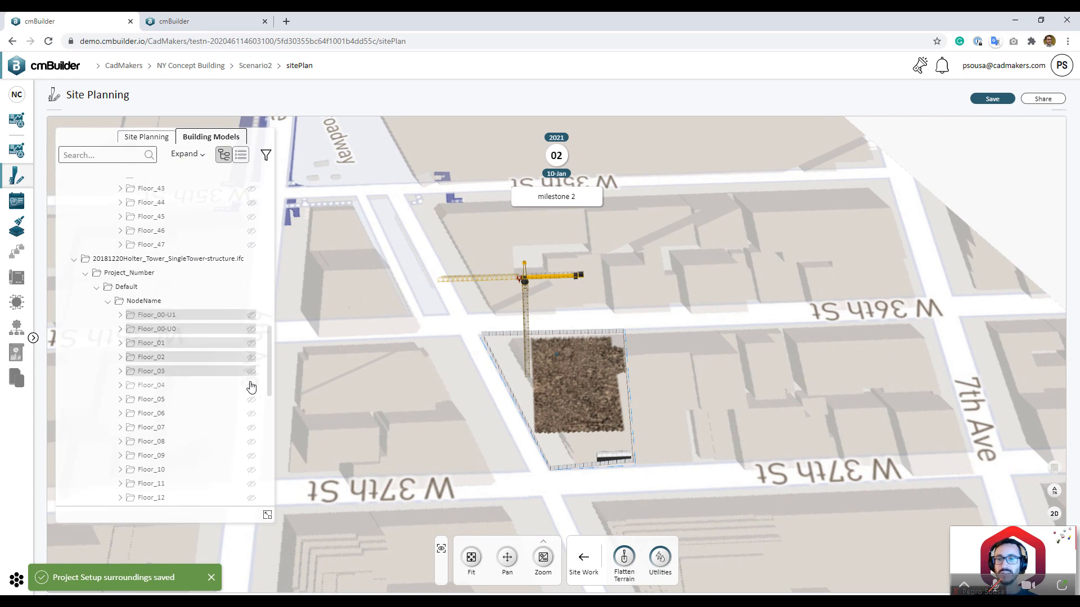
left_click(251, 371)
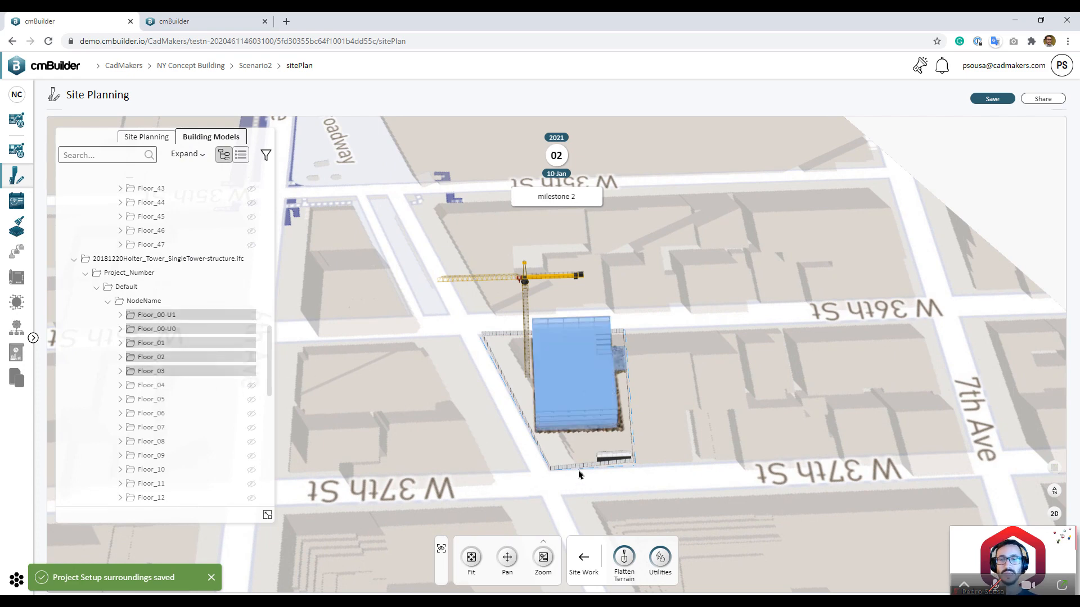
left_click_drag(596, 456, 691, 429)
left_click(717, 397)
left_click_drag(733, 357, 708, 383)
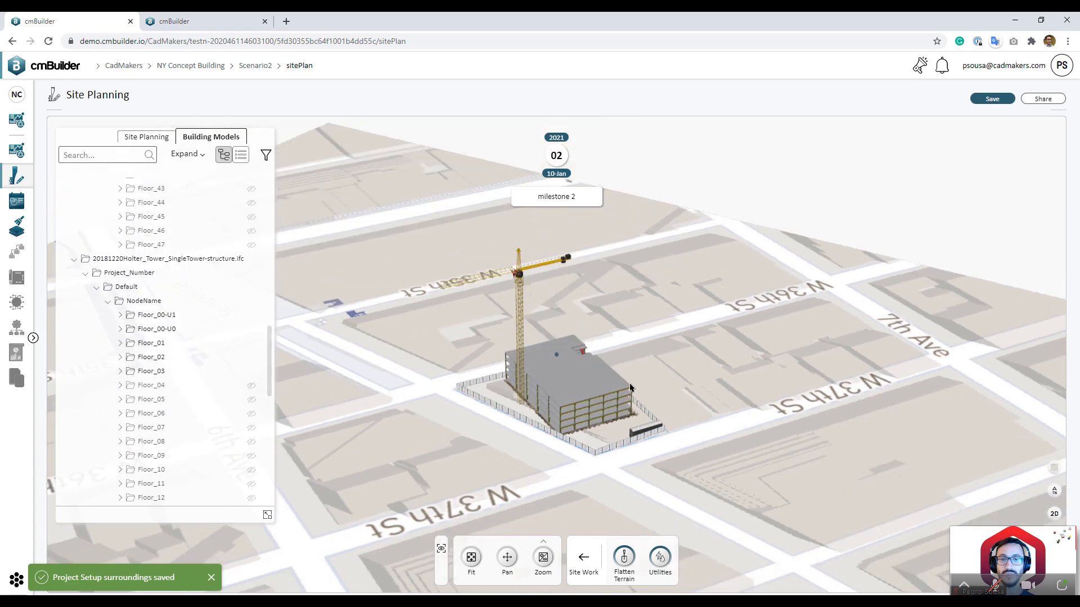
scroll(627, 382, "up", 3)
Step: Create milestone 3 dated 10 February 2021 and show Floor_04 through Floor_07
left_click(556, 112)
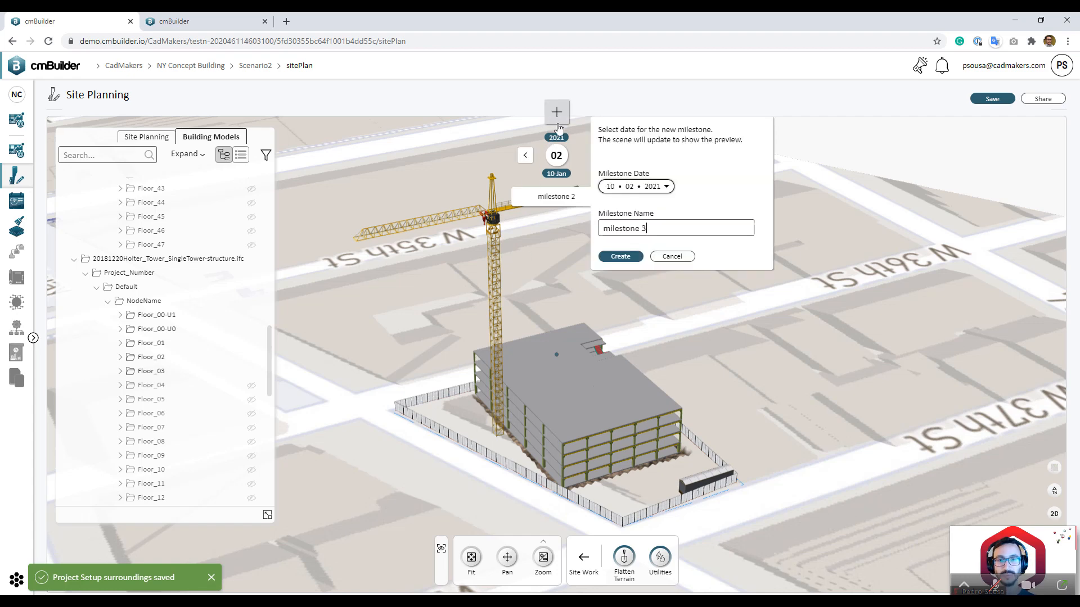
left_click(629, 258)
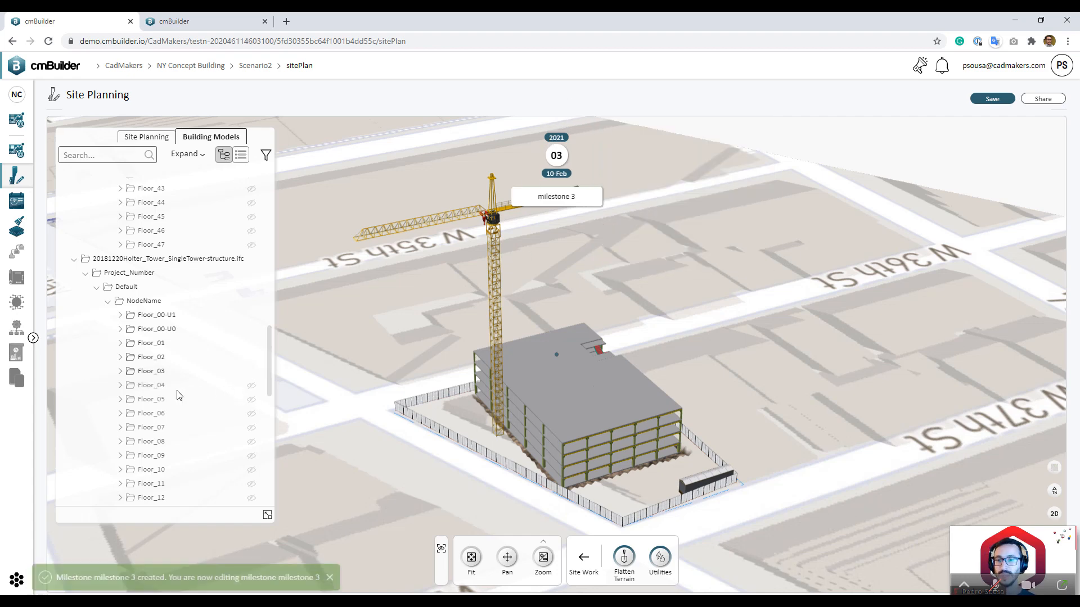
left_click(178, 429, "shift")
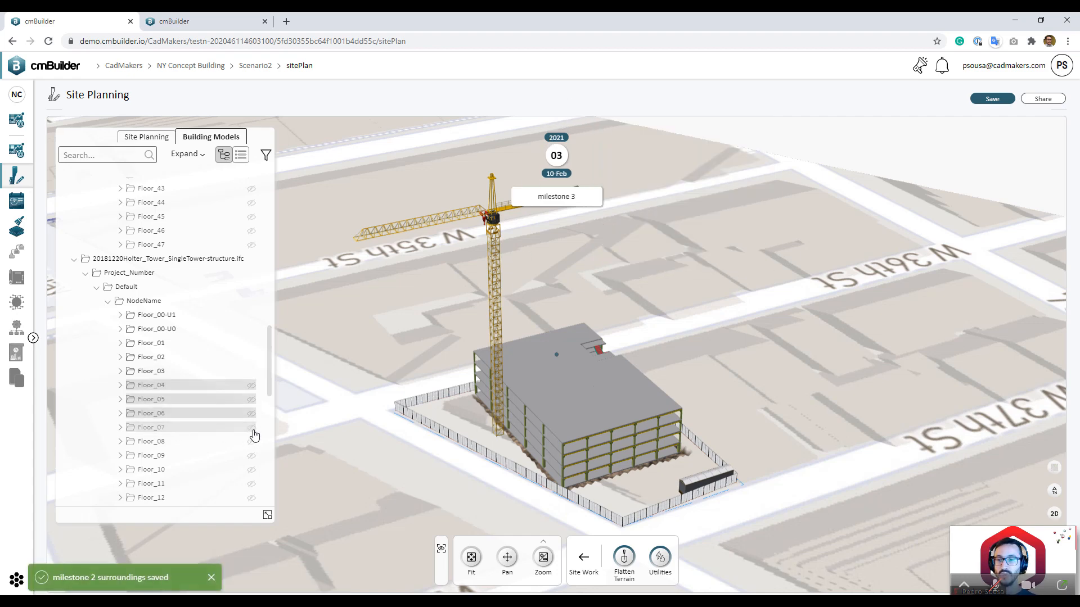
left_click(251, 429)
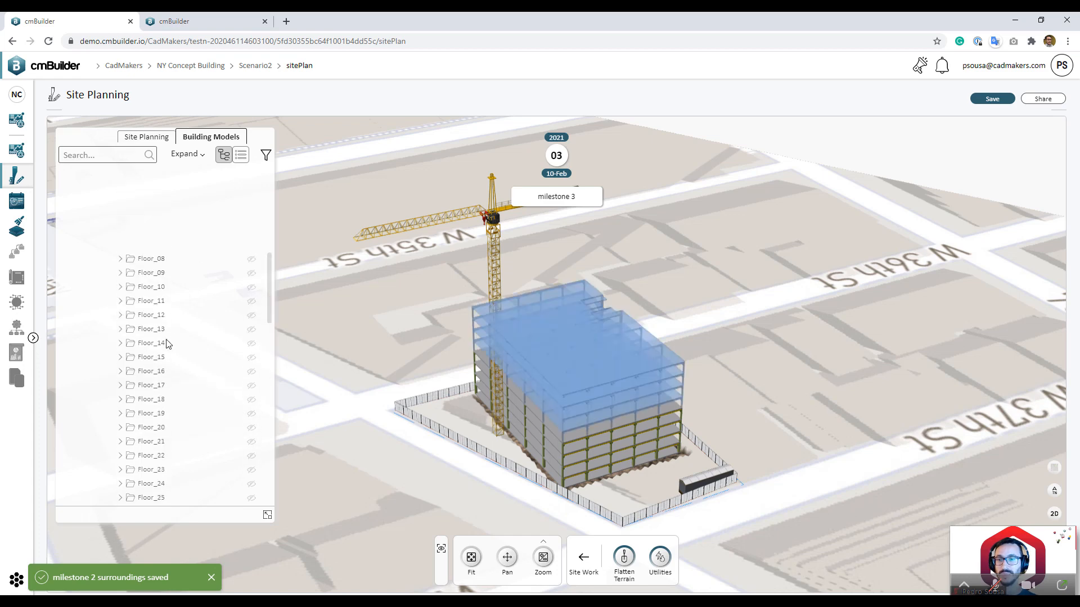
scroll(166, 287, "down", 2)
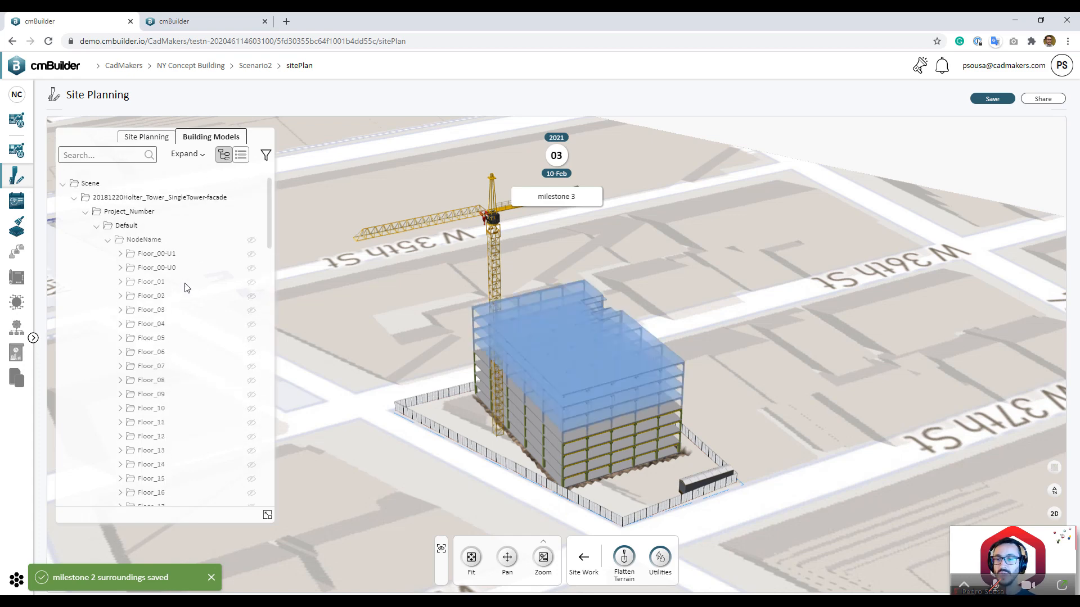
Step: Show the facade floors Floor_01 through Floor_03 and view the building from lower
left_click(219, 309, "shift")
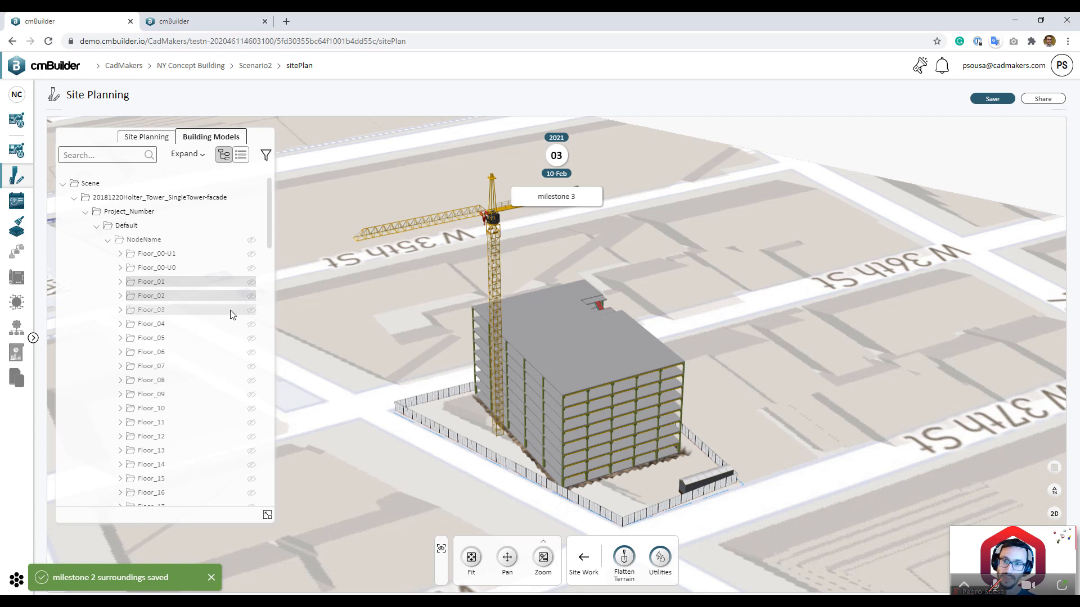
left_click(252, 283)
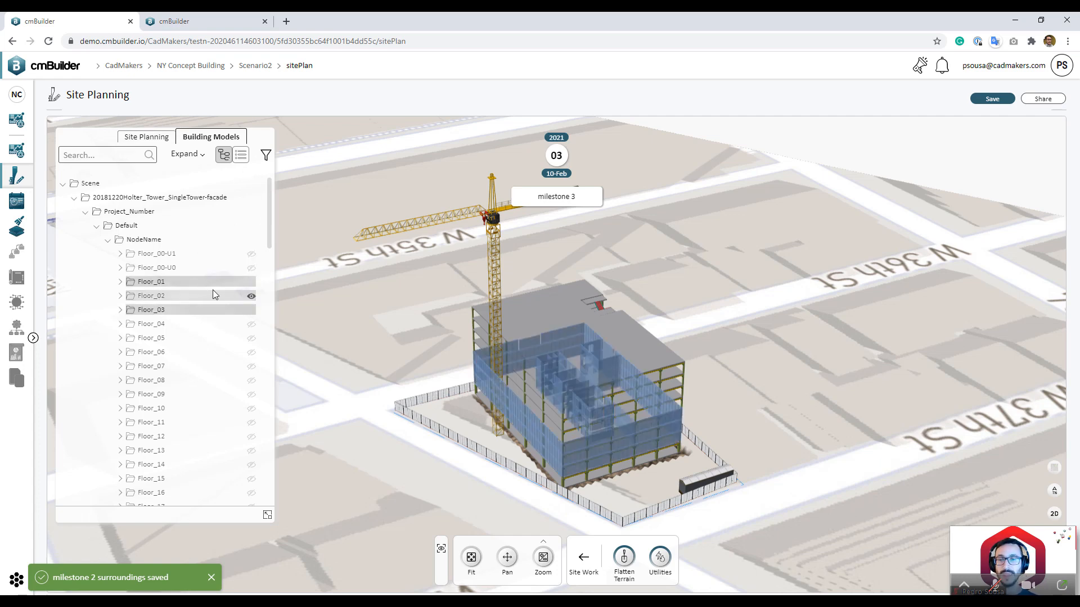
left_click(773, 417)
left_click_drag(773, 417, 728, 404)
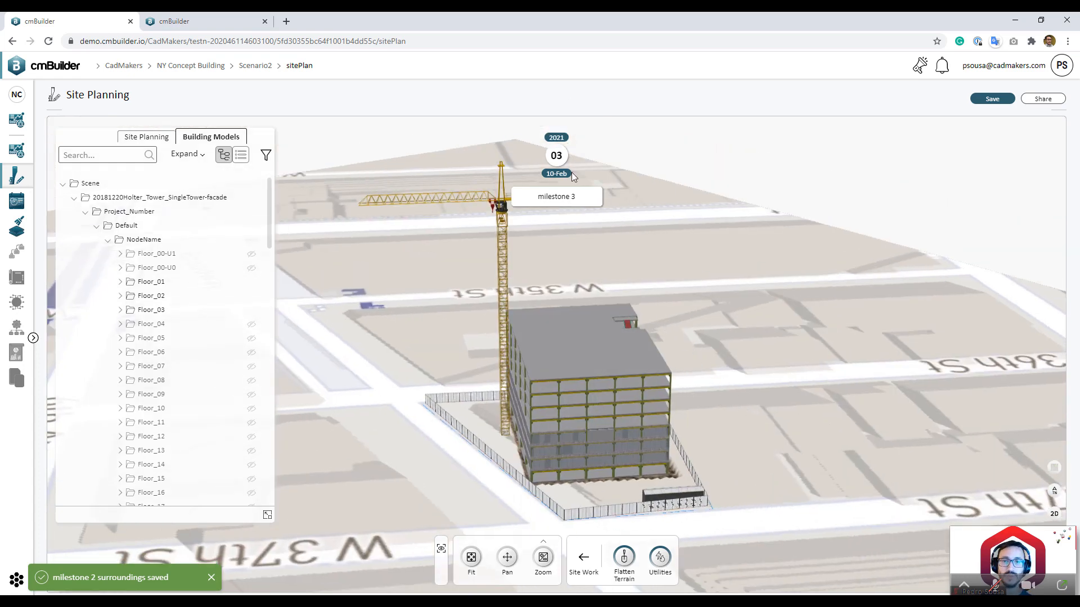
Step: Create milestone 4 dated 10 March 2021 and select Floor_04 through Floor_07
left_click(558, 114)
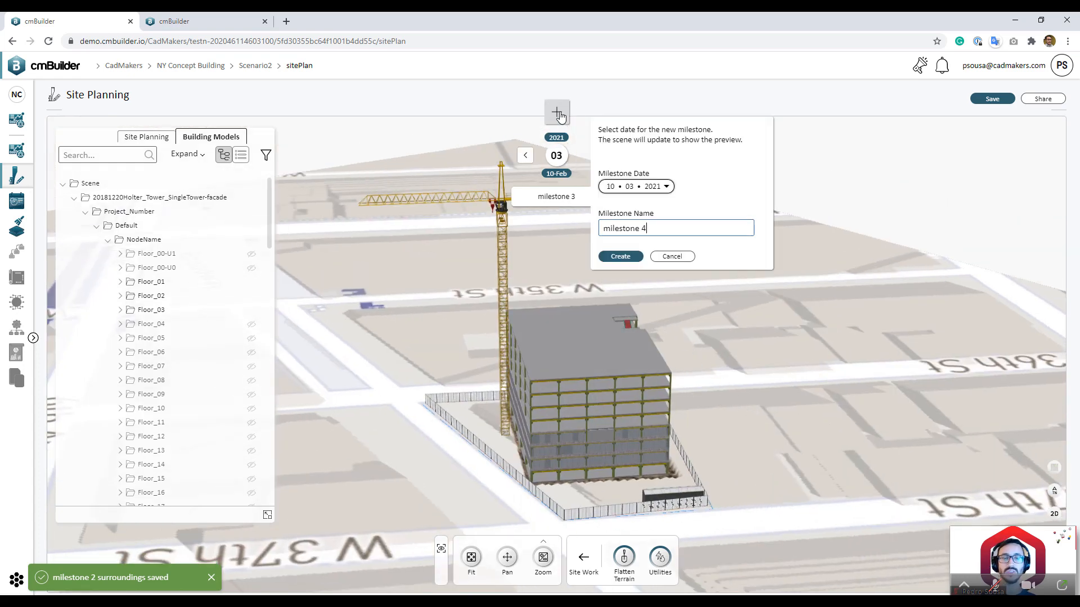
left_click(610, 260)
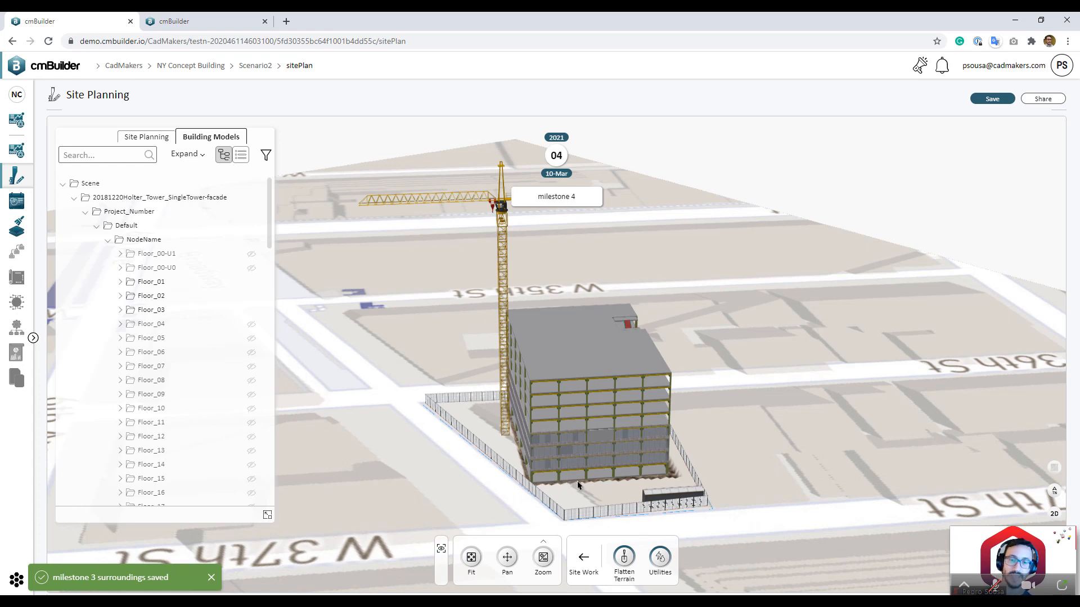
left_click(160, 325)
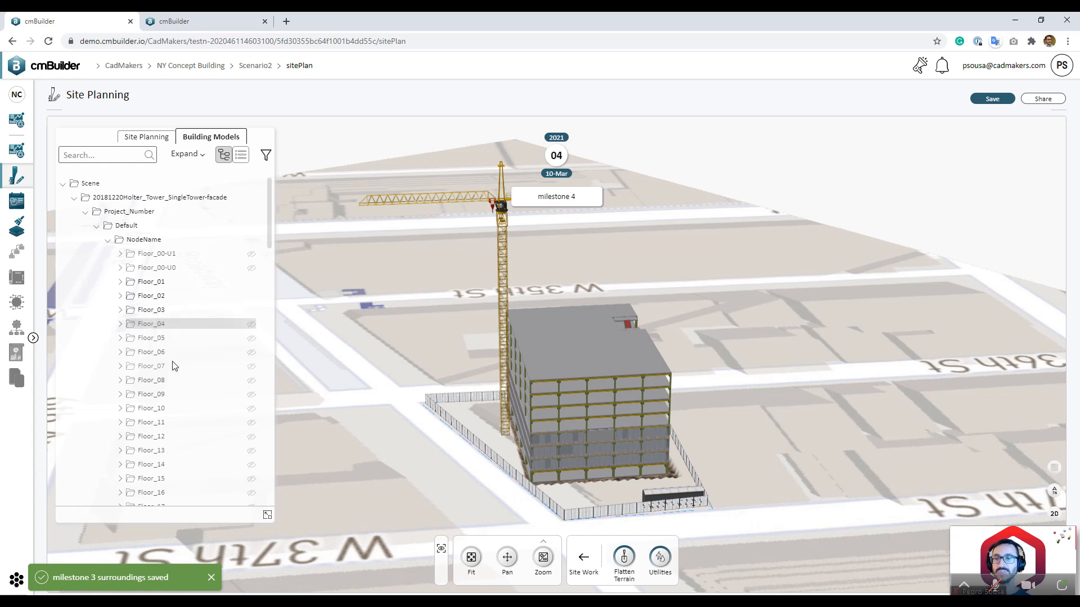
left_click(248, 367, "shift")
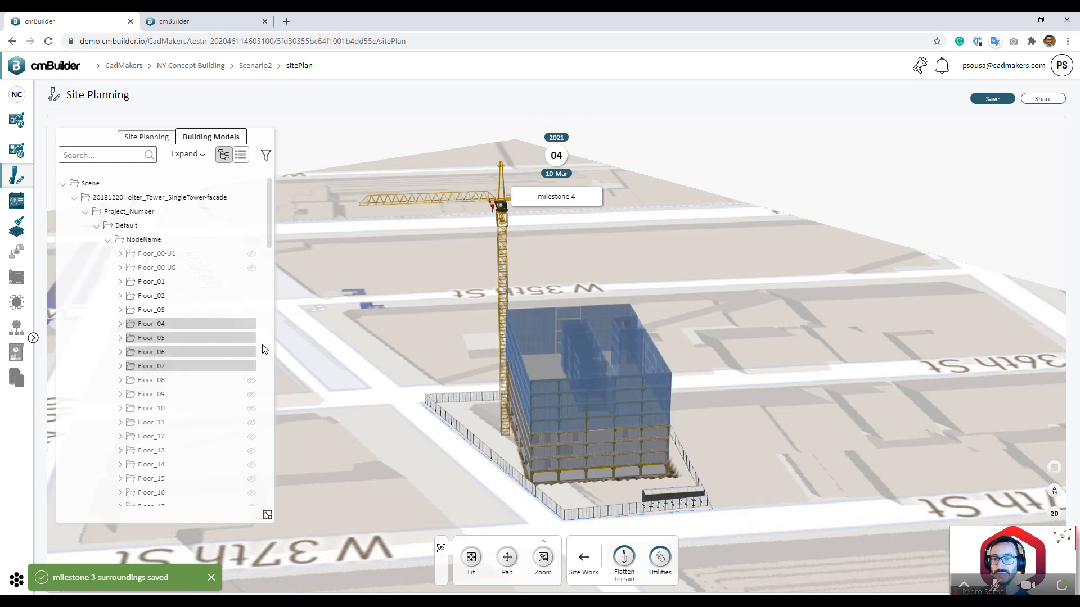
scroll(231, 371, "down", 5)
scroll(231, 394, "up", 5)
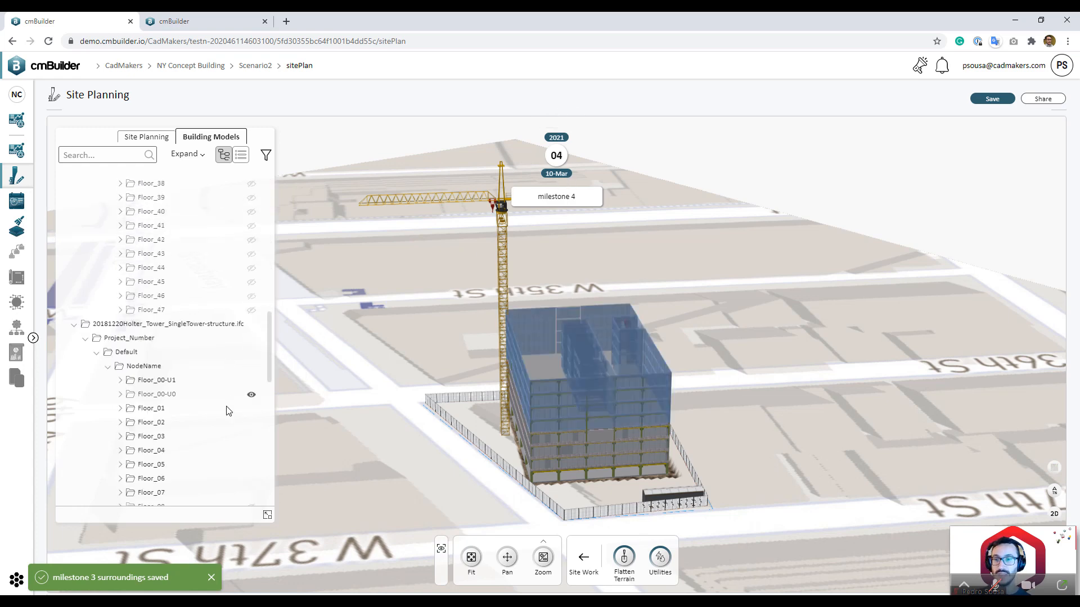
Step: Make Floor_08 through Floor_11 visible on the building
left_click(207, 340)
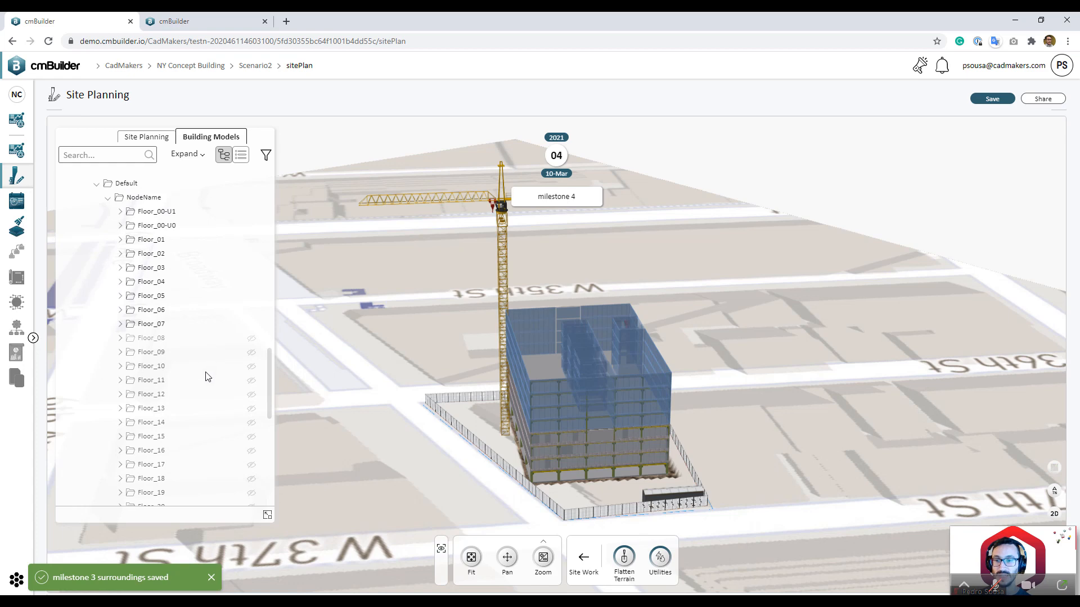
left_click(209, 378, "shift")
left_click(251, 366)
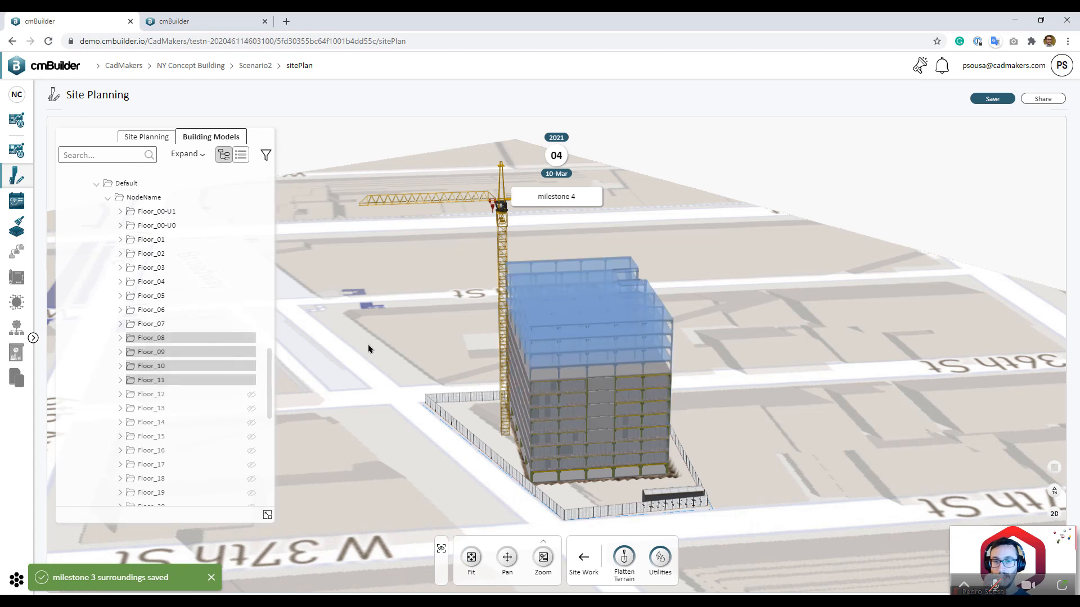
left_click(755, 353)
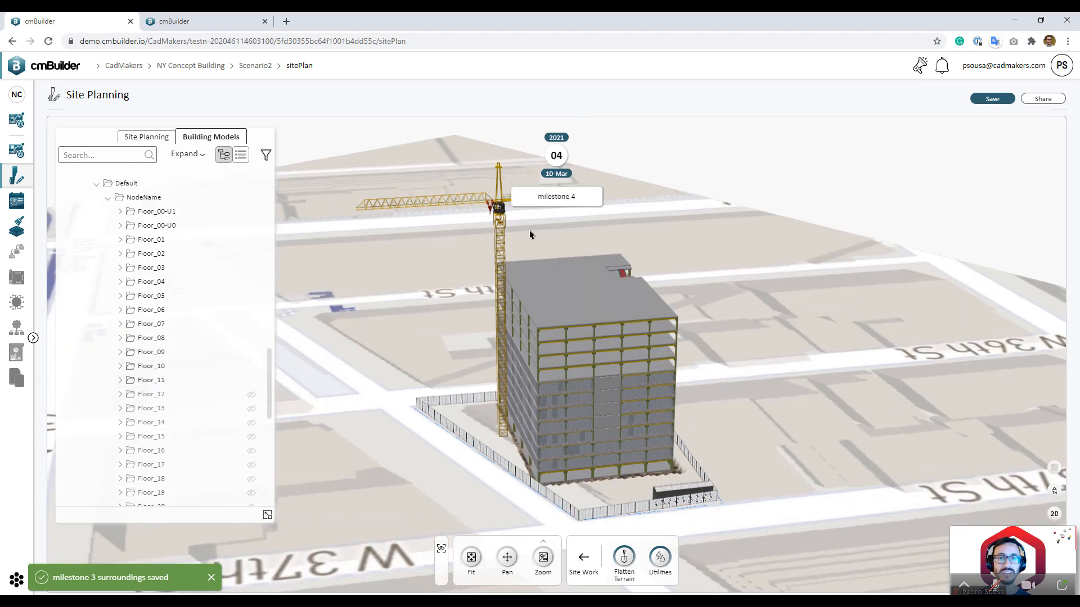
Step: Switch to milestone 02 (10-Jan) and view the site from nearly top-down
mouse_move(556, 155)
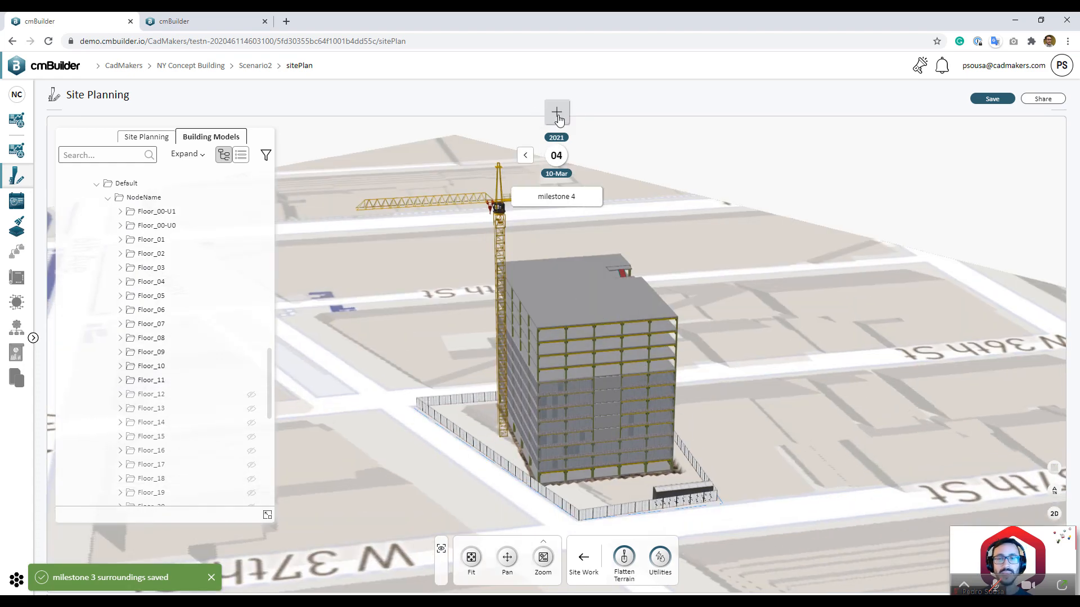
left_click_drag(799, 368, 825, 405)
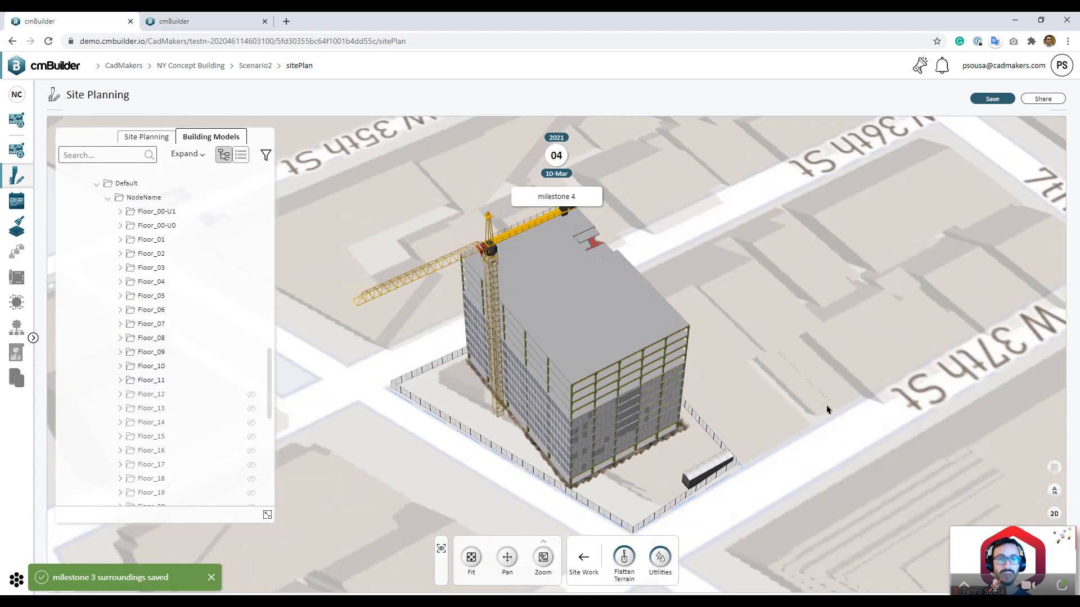
left_click(556, 160)
left_click(559, 156)
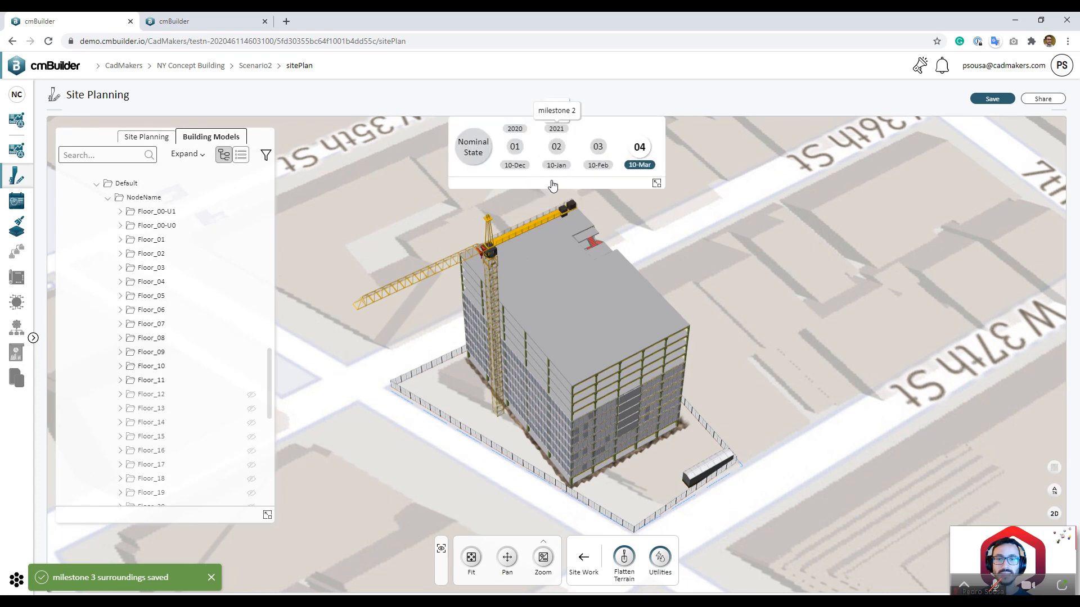
left_click_drag(647, 338, 725, 419)
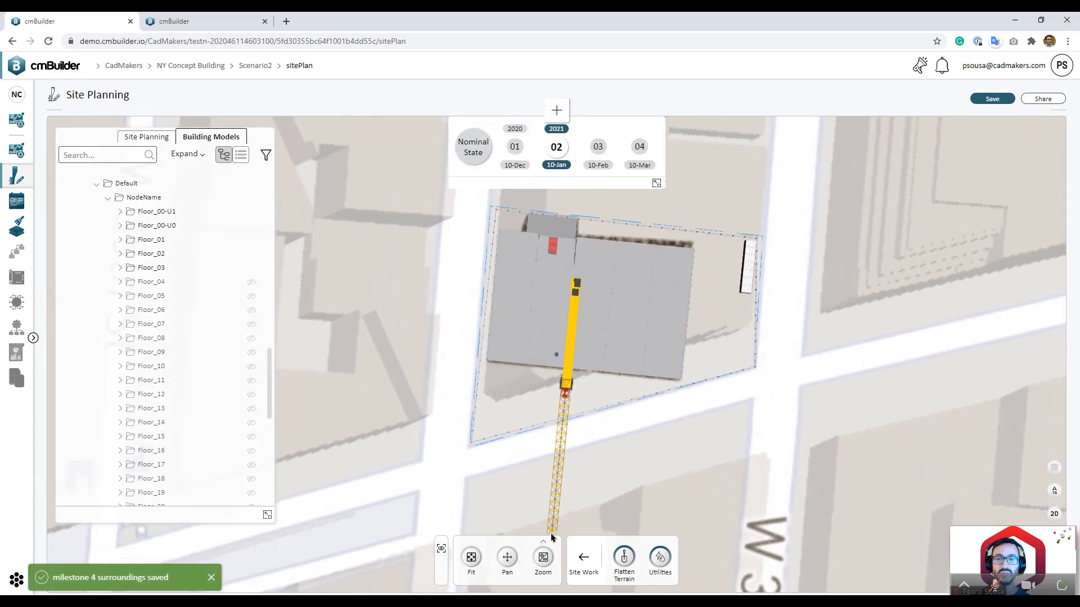
Step: Turn on the crane's Resource Coverage Envelope in View Controls
left_click(440, 548)
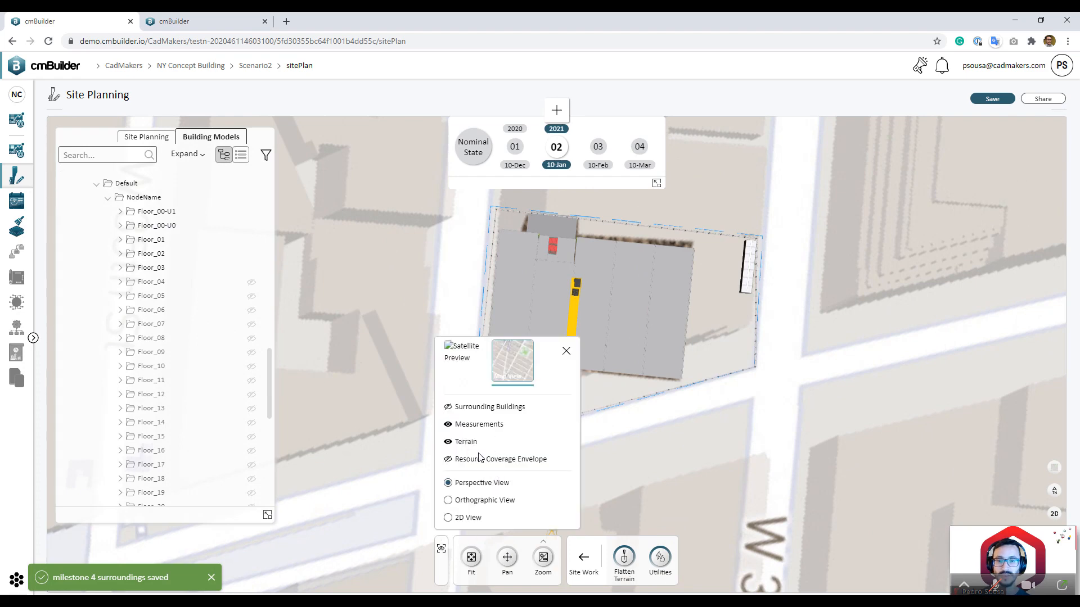
left_click(489, 460)
scroll(838, 438, "down", 3)
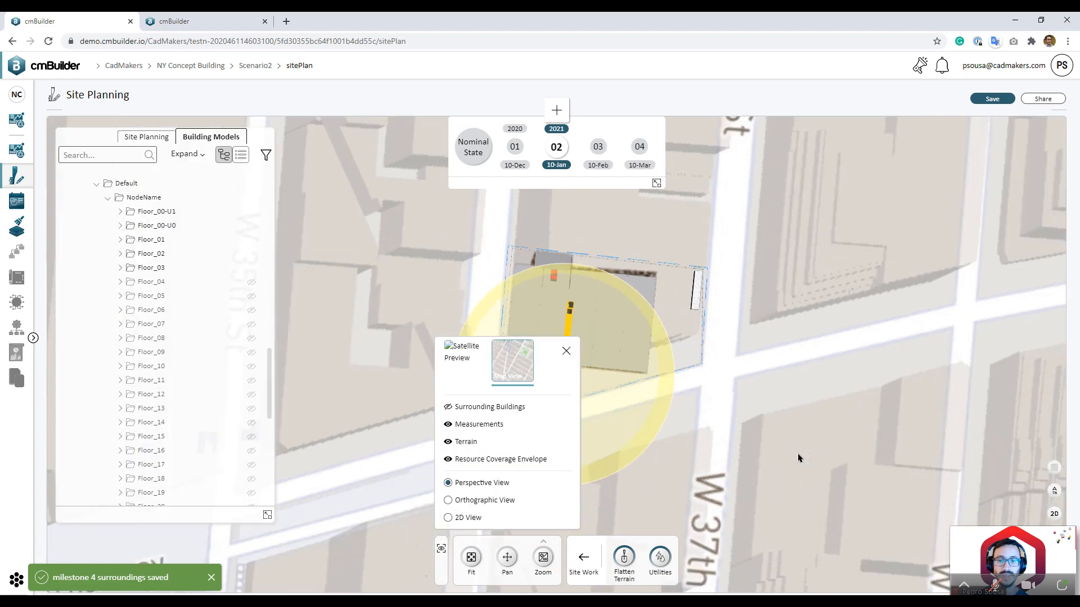
left_click(592, 494)
left_click_drag(772, 433, 752, 472)
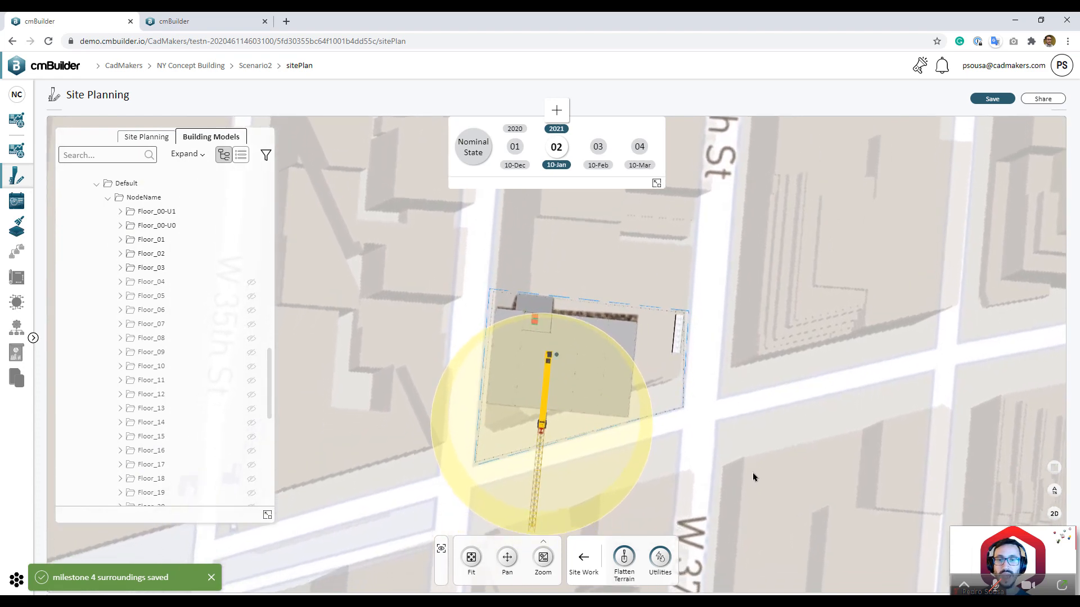
Step: On milestone 01 (10-Dec), lengthen the crane's jib to widen its coverage
left_click(516, 153)
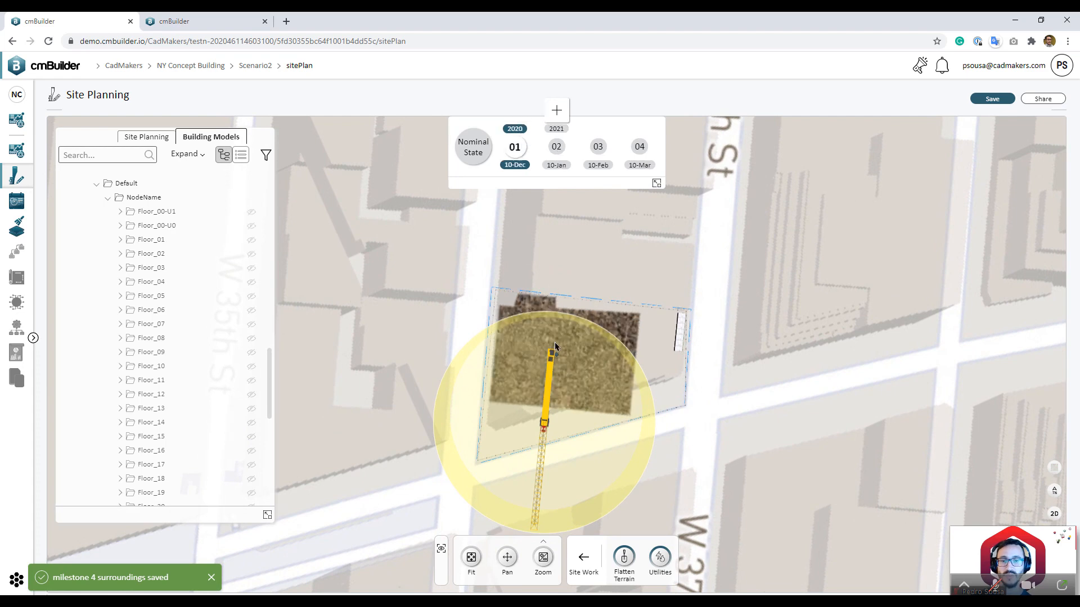
left_click(574, 414)
left_click_drag(701, 453, 713, 393)
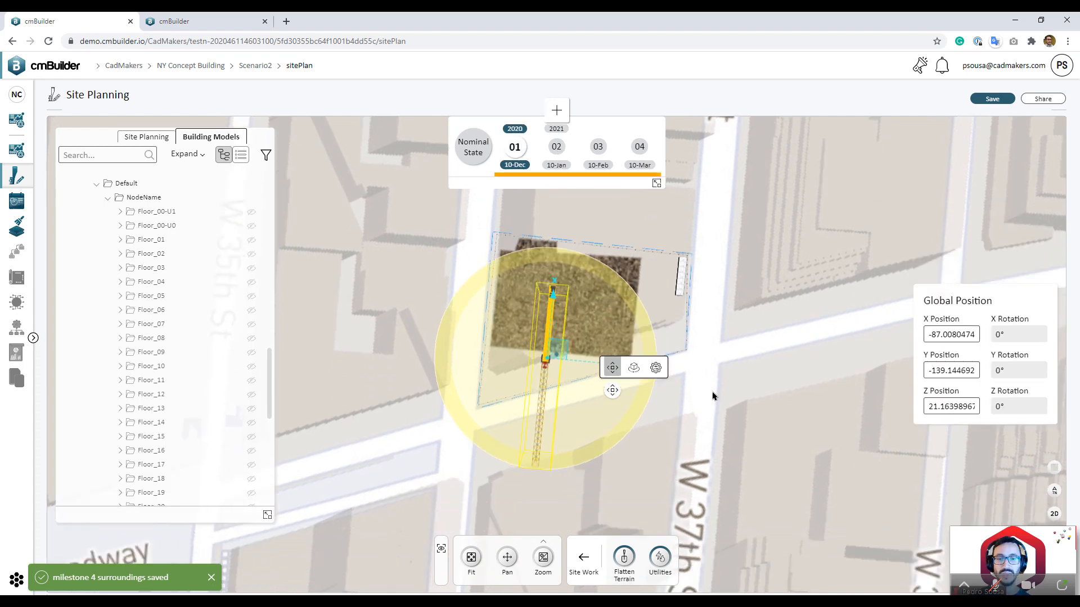
left_click(656, 368)
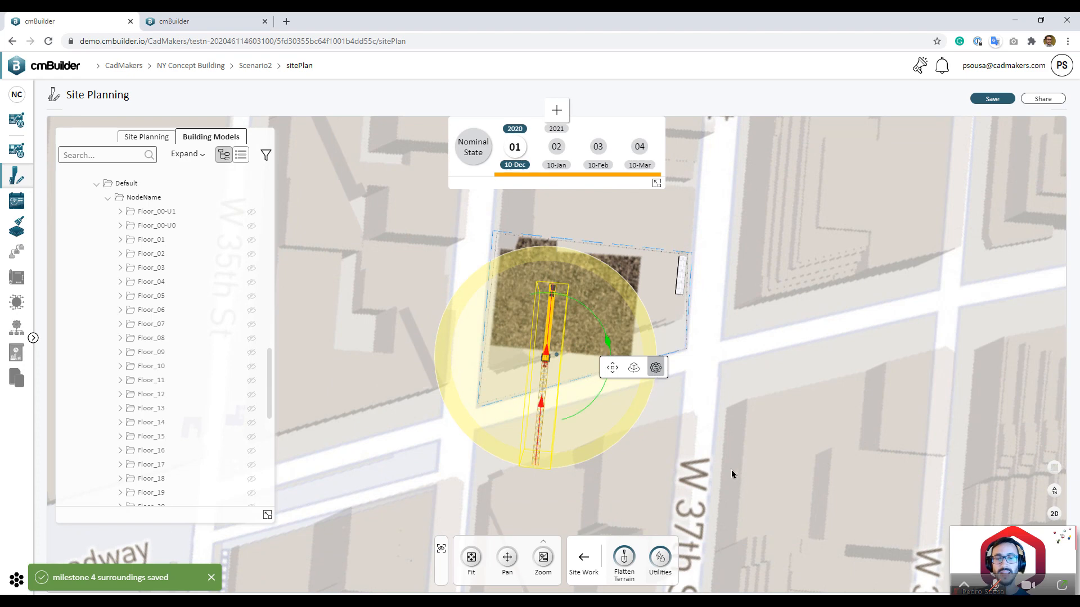
middle_click_drag(731, 470, 591, 337)
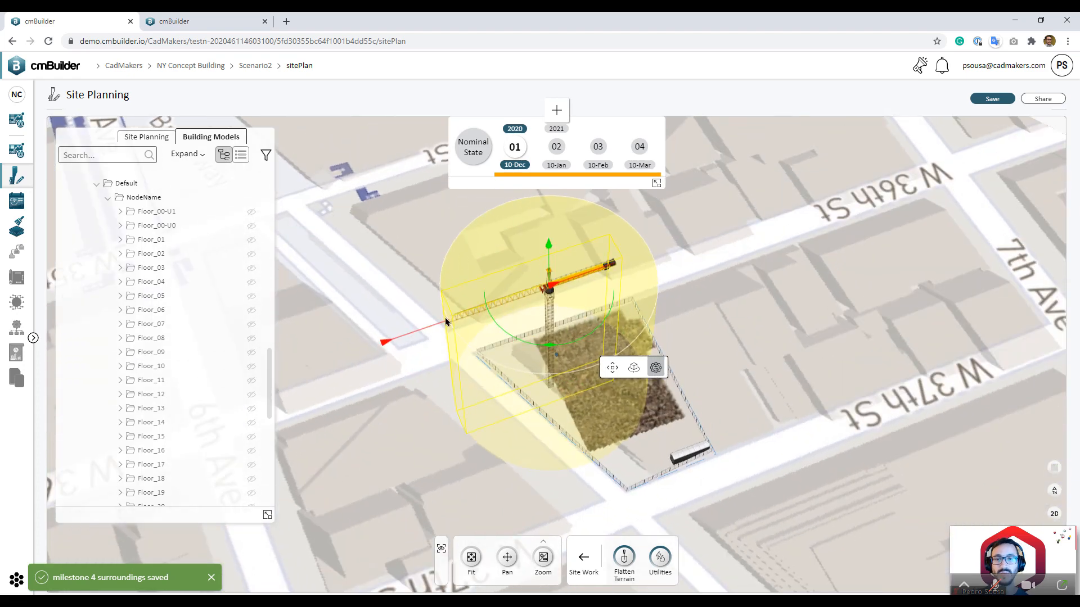
left_click_drag(406, 336, 374, 346)
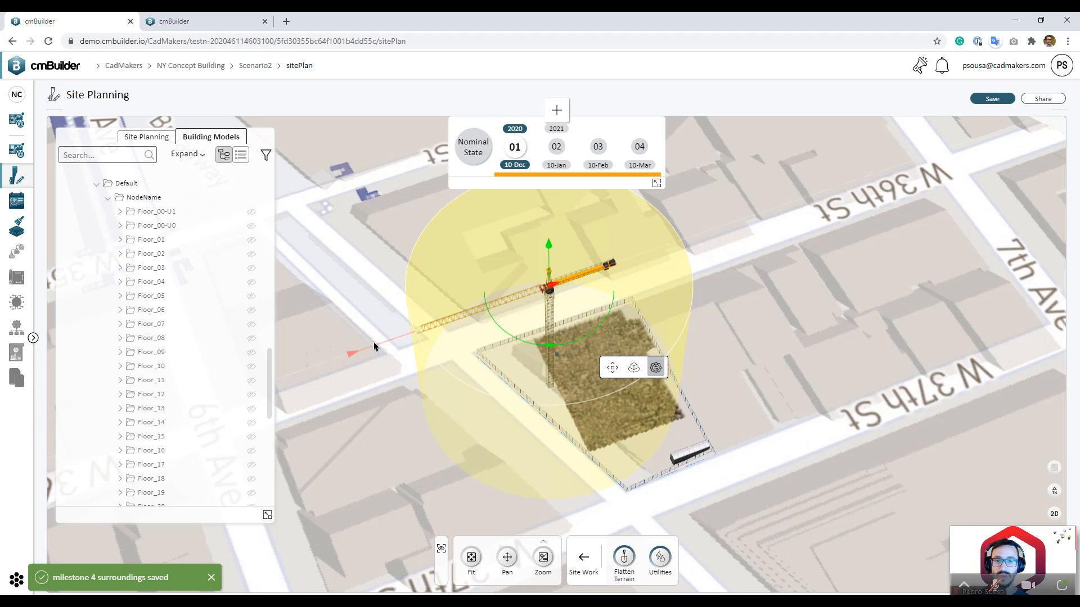
left_click_drag(363, 345, 367, 343)
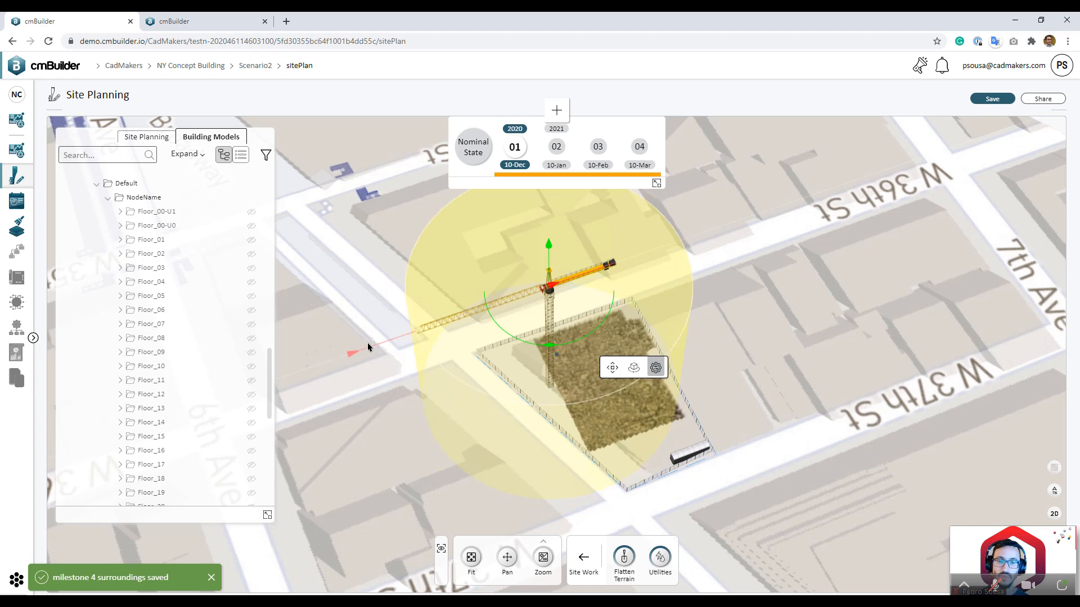
left_click_drag(817, 383, 630, 432)
Step: Shift the crane slightly along Y to about -135.114
left_click(612, 367)
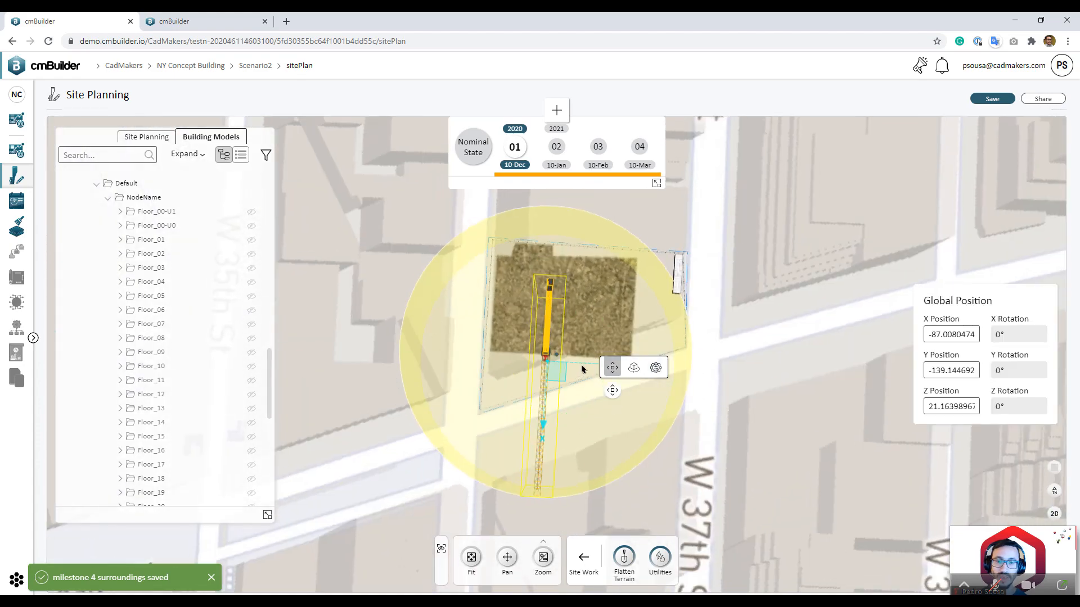
left_click_drag(582, 367, 594, 367)
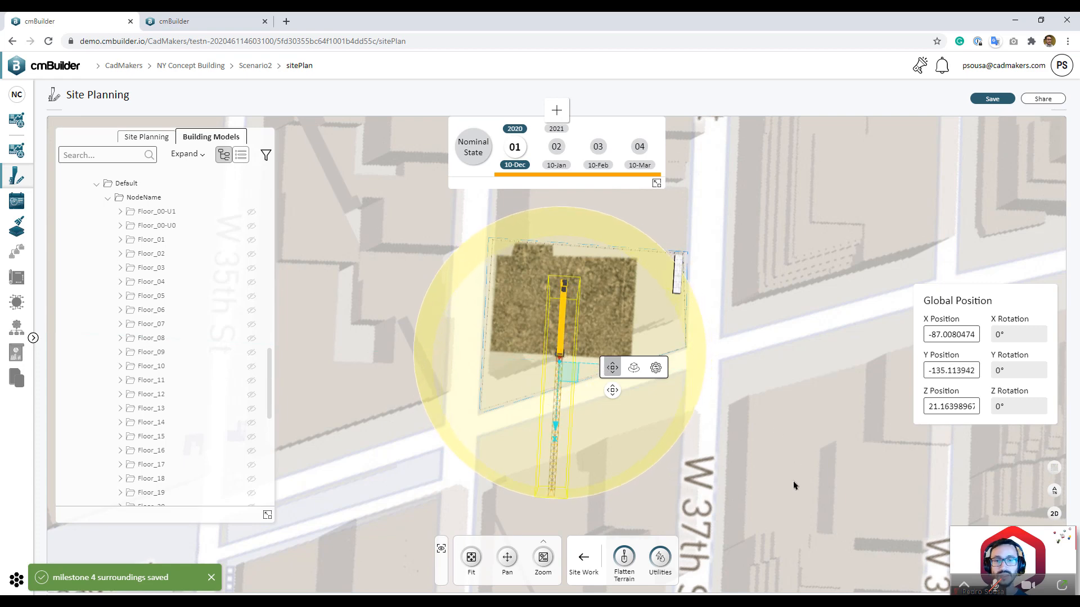
left_click_drag(794, 481, 733, 360)
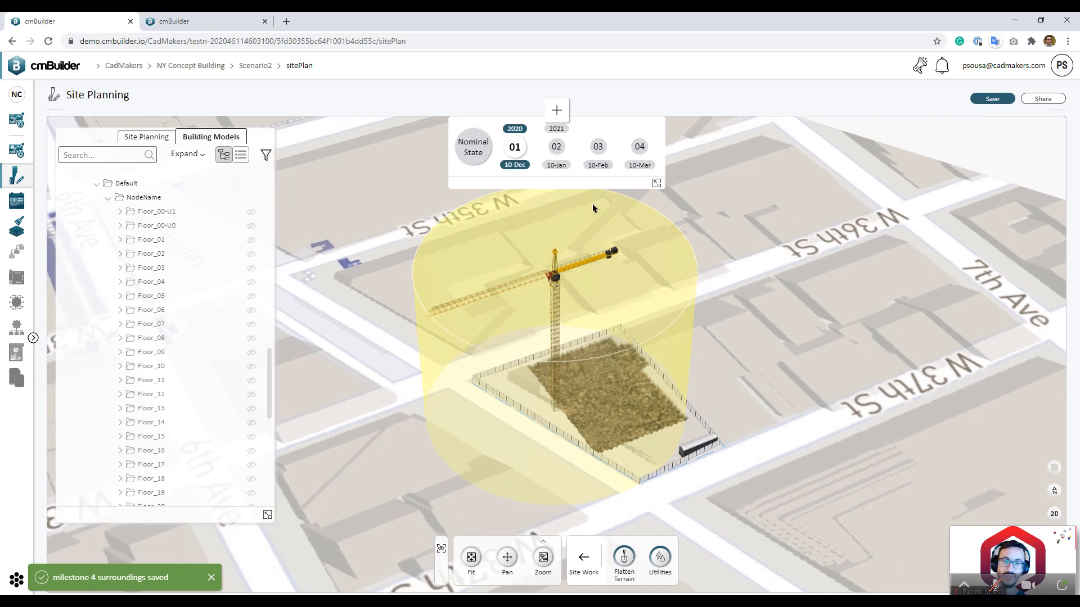
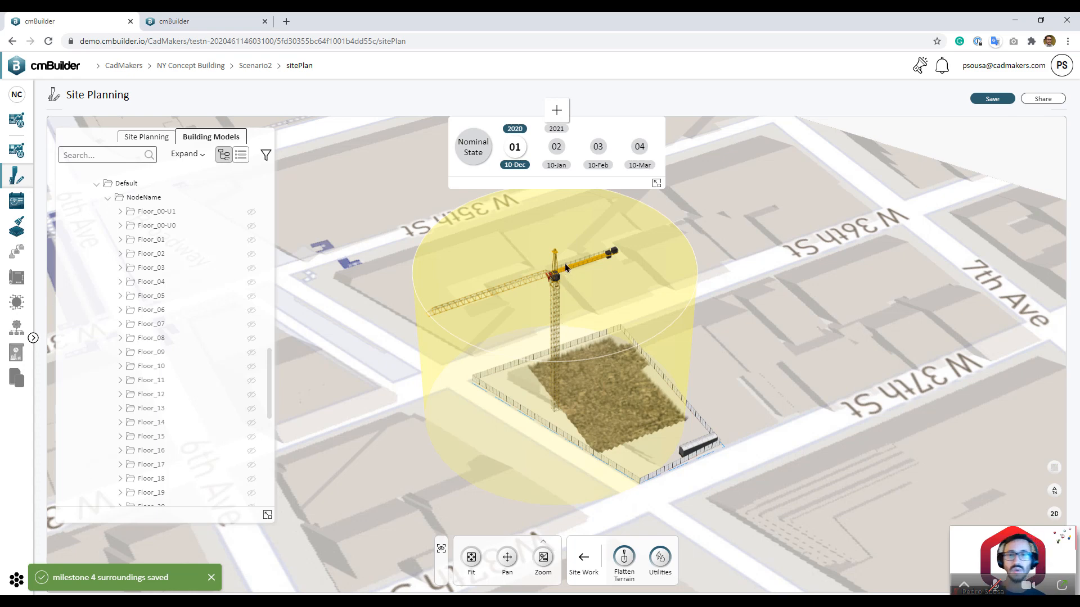
Step: View milestone 02 (10-Jan) and tilt and pan down onto the building
left_click(556, 147)
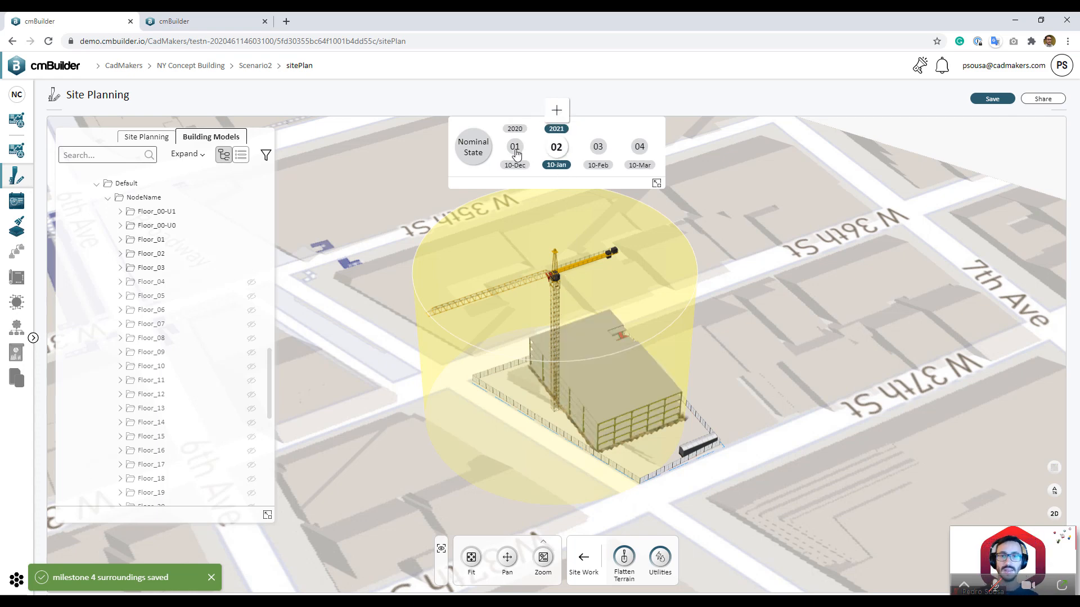
left_click_drag(737, 329, 739, 403)
right_click_drag(739, 404, 669, 397)
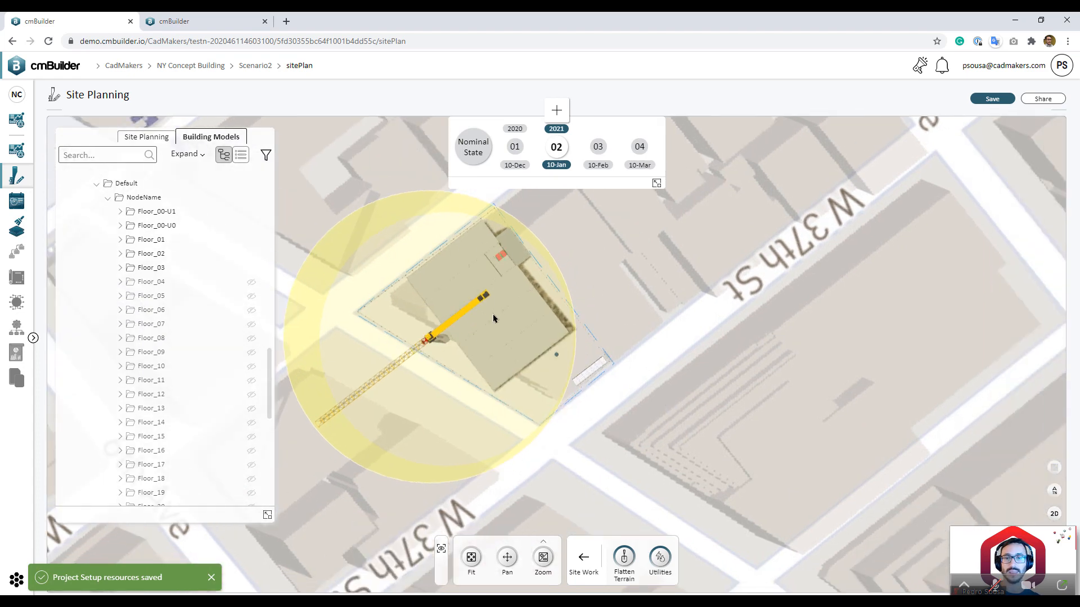
right_click_drag(638, 354, 721, 371)
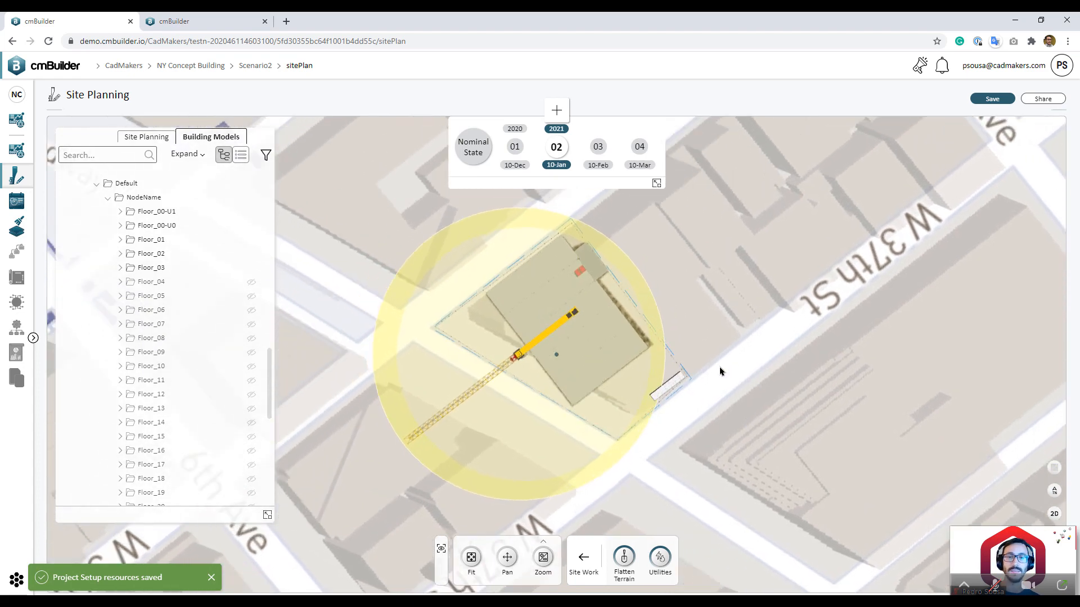
Step: Jump to milestone 04 (10-Mar), orbit around the tower and select the crane
left_click(638, 153)
left_click_drag(780, 365, 793, 340)
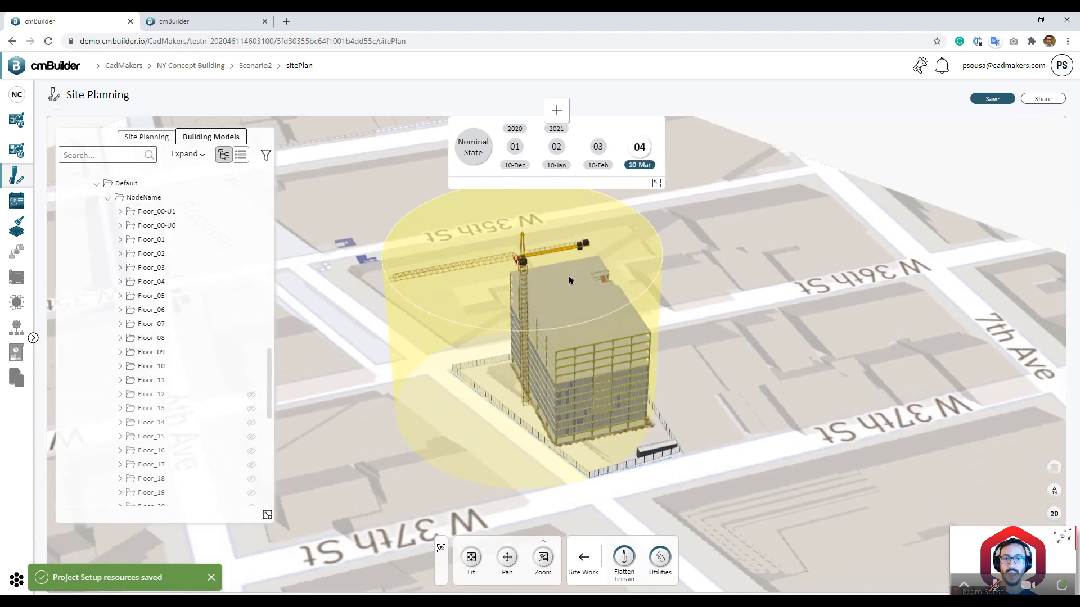
left_click(497, 280)
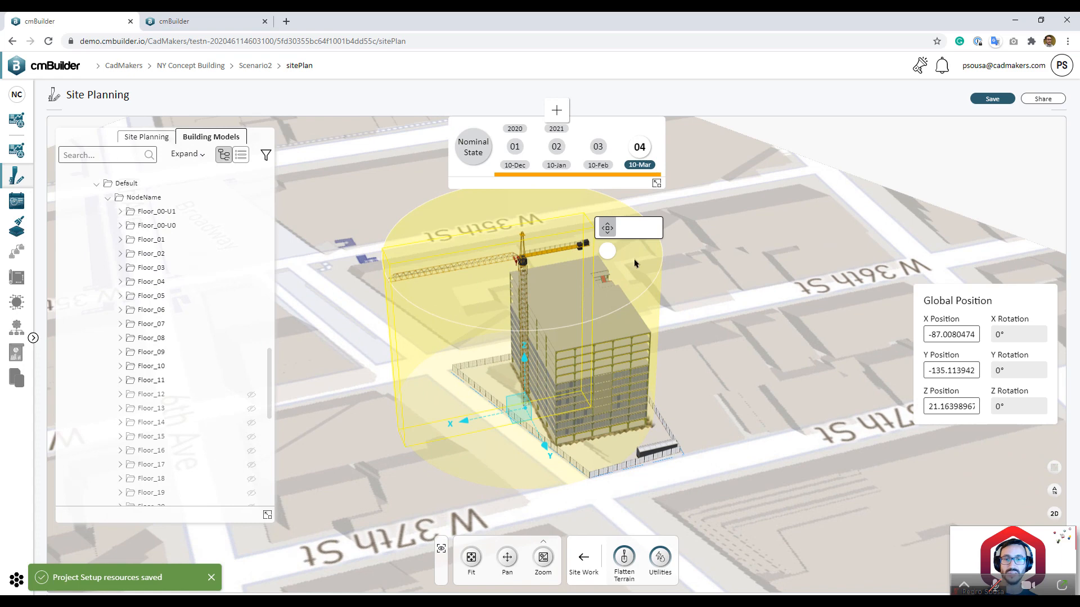
Step: Swing the crane's jib round to the opposite side of the tower
left_click(629, 230)
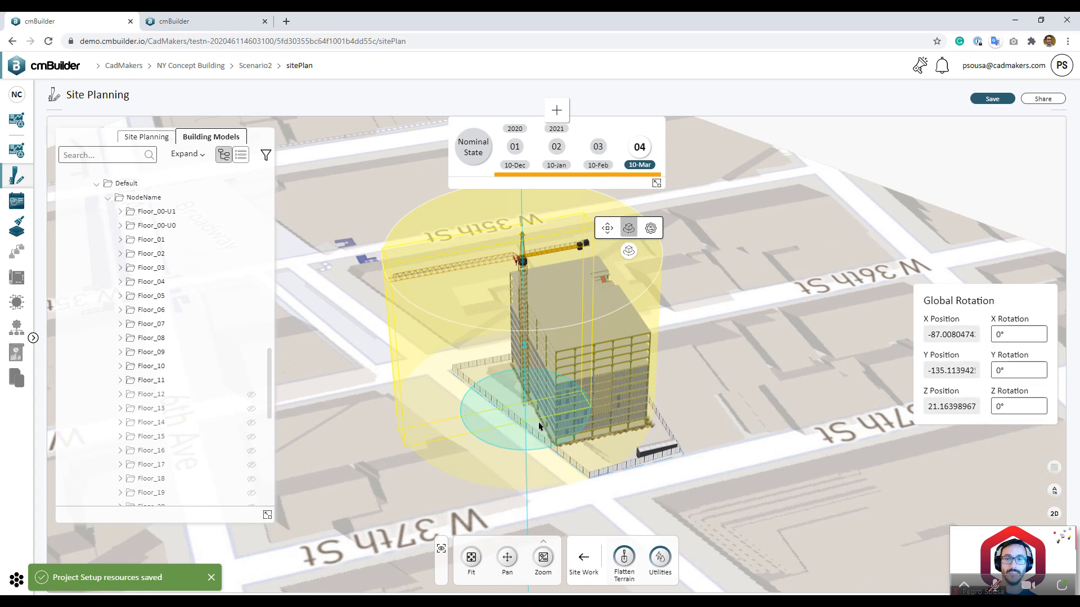
left_click_drag(731, 327, 717, 312)
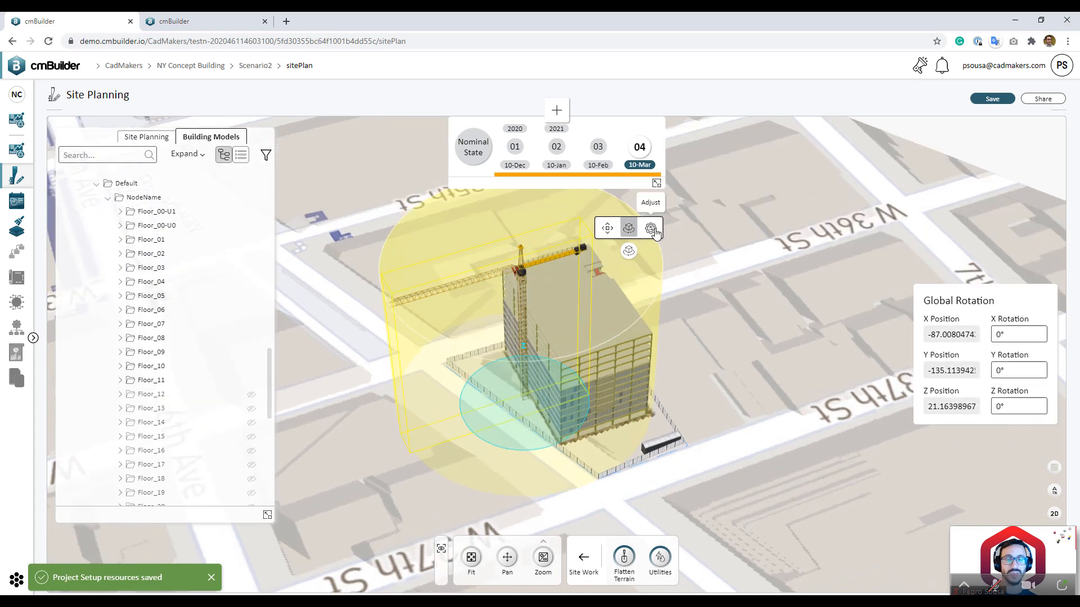
left_click(651, 228)
left_click_drag(525, 317, 734, 386)
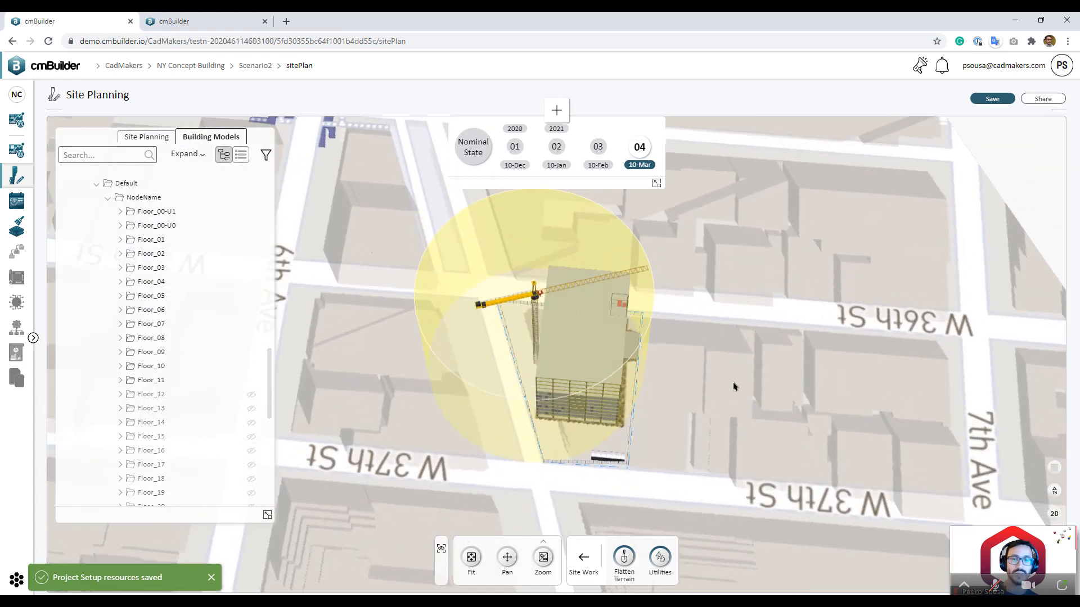
Step: Compare the crane at milestones 03 and 04, ending on milestone 04
left_click(597, 163)
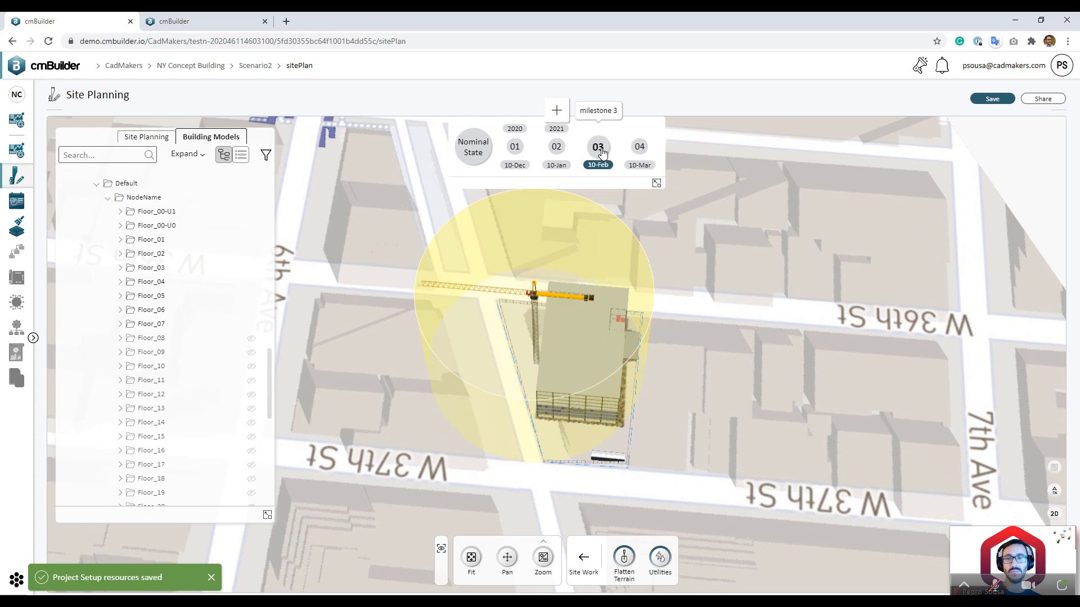
left_click(638, 147)
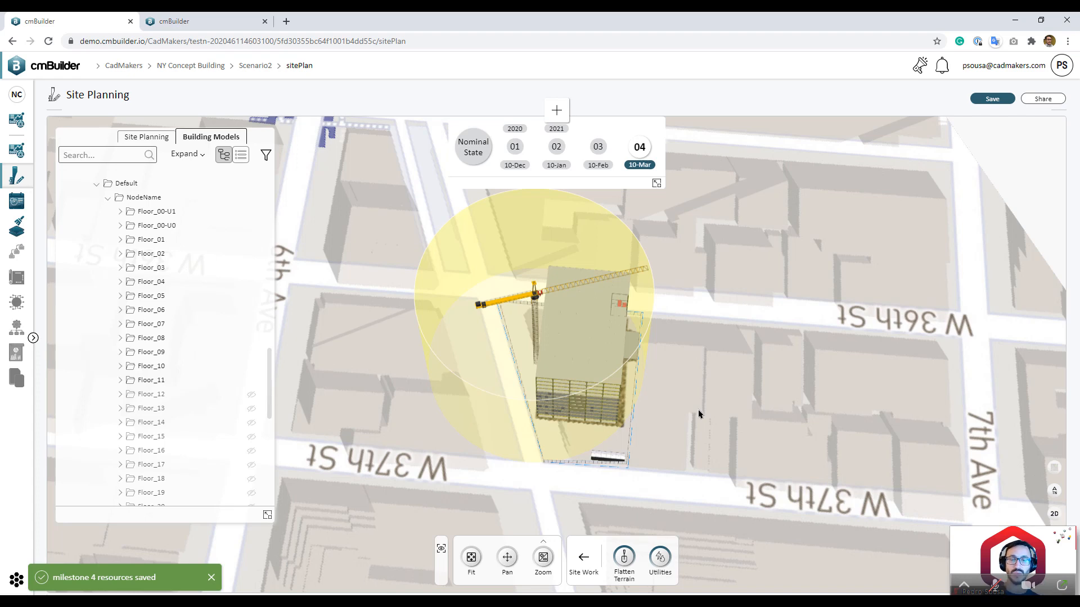
left_click_drag(699, 412, 707, 391)
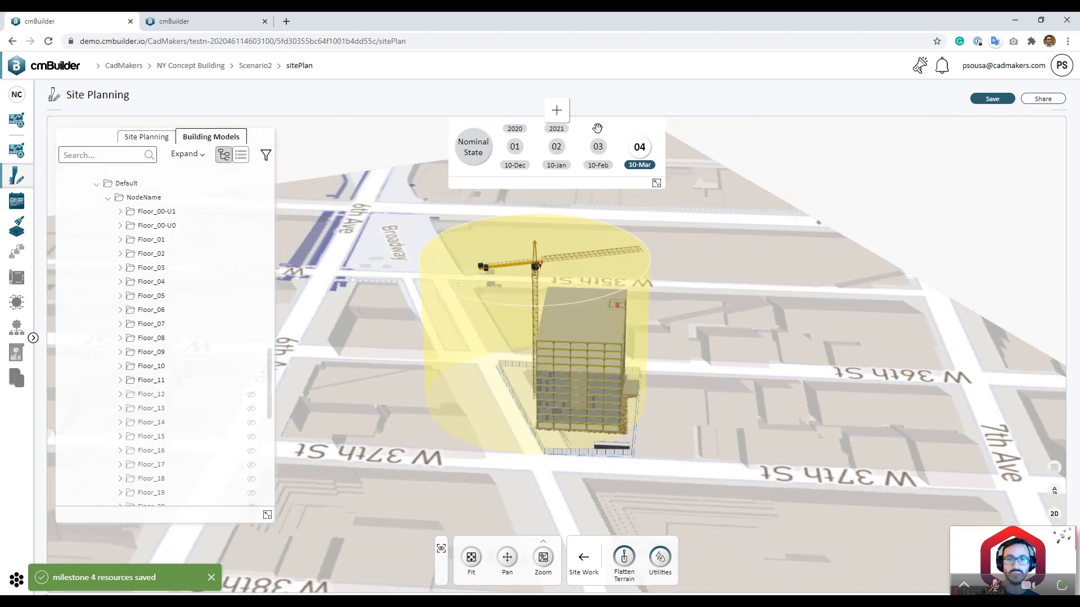
left_click(598, 147)
left_click(638, 149)
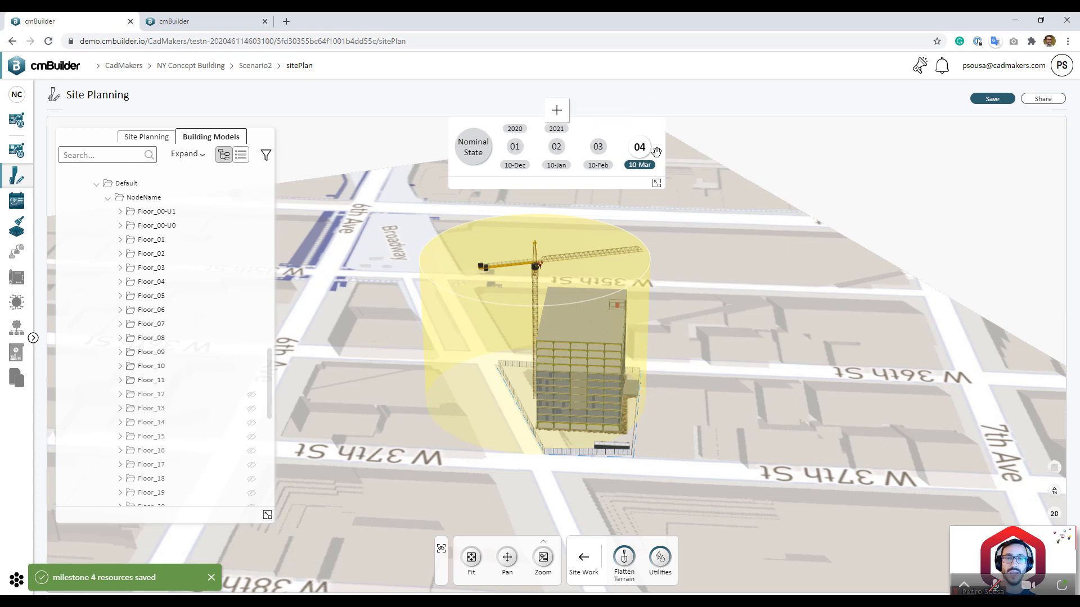
Step: Create milestone 5 dated 10-Apr and toggle visibility of Floor_12 through Floor_15
left_click(556, 110)
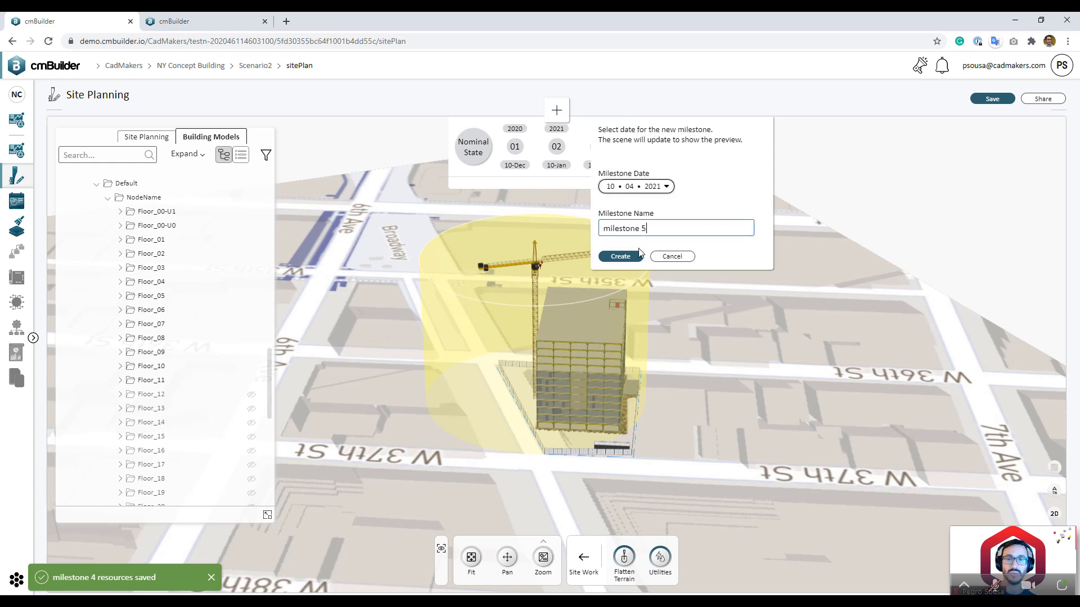
left_click(621, 256)
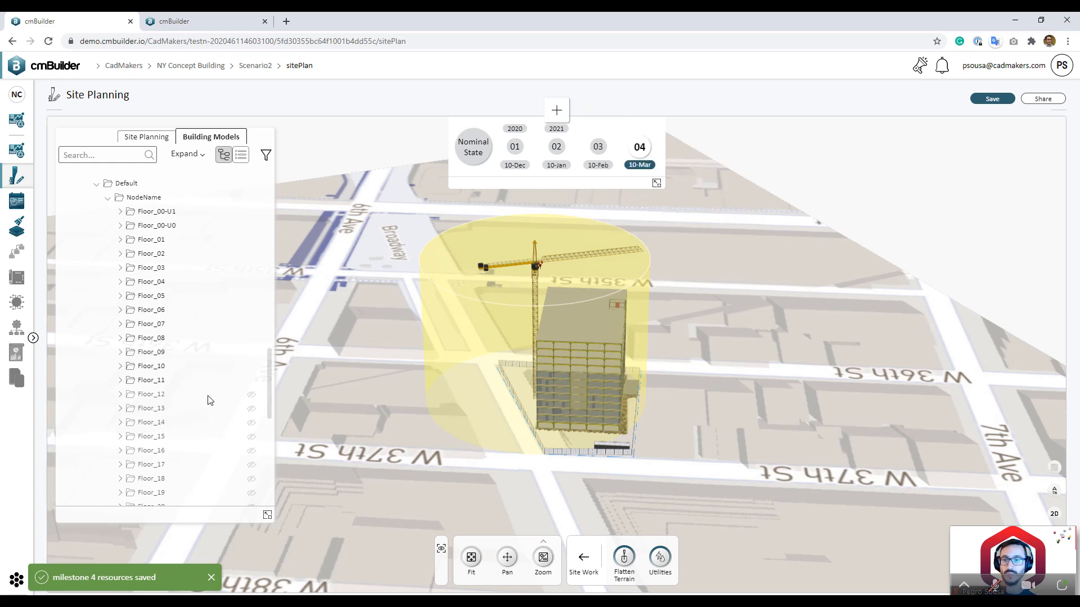
left_click(203, 441, "shift")
left_click(250, 437)
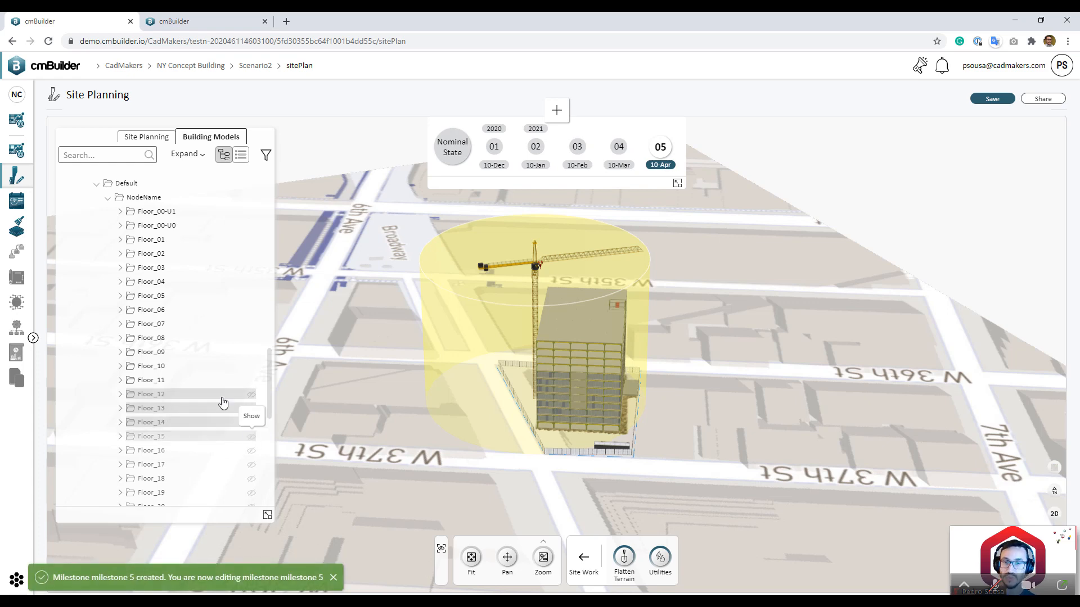
Step: Select Floor_08 through Floor_11, then clear it and orbit to a low side view
scroll(153, 320, "down", 4)
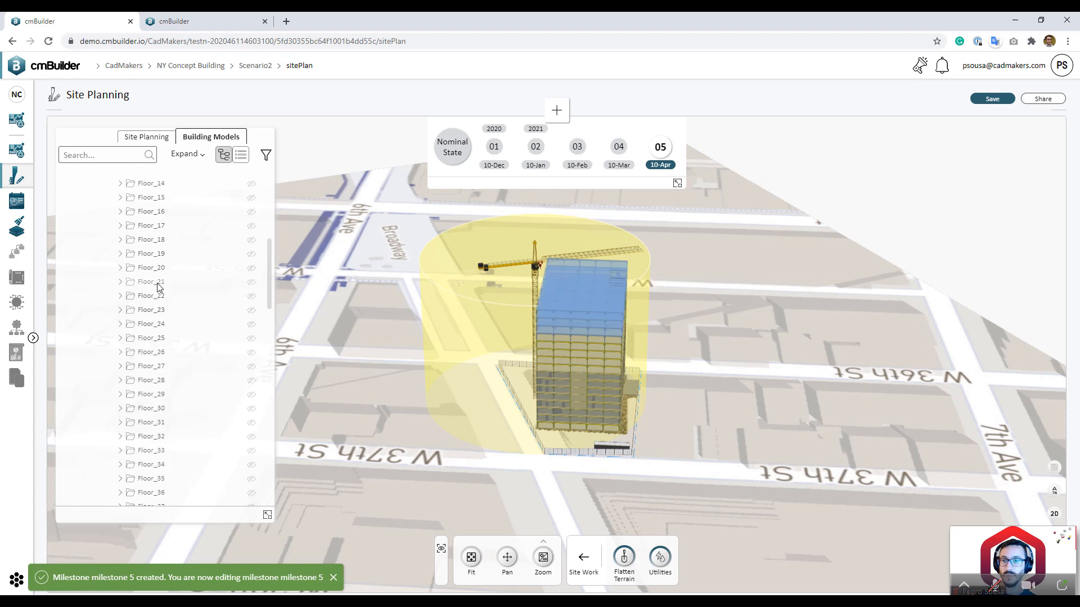
scroll(172, 265, "up", 4)
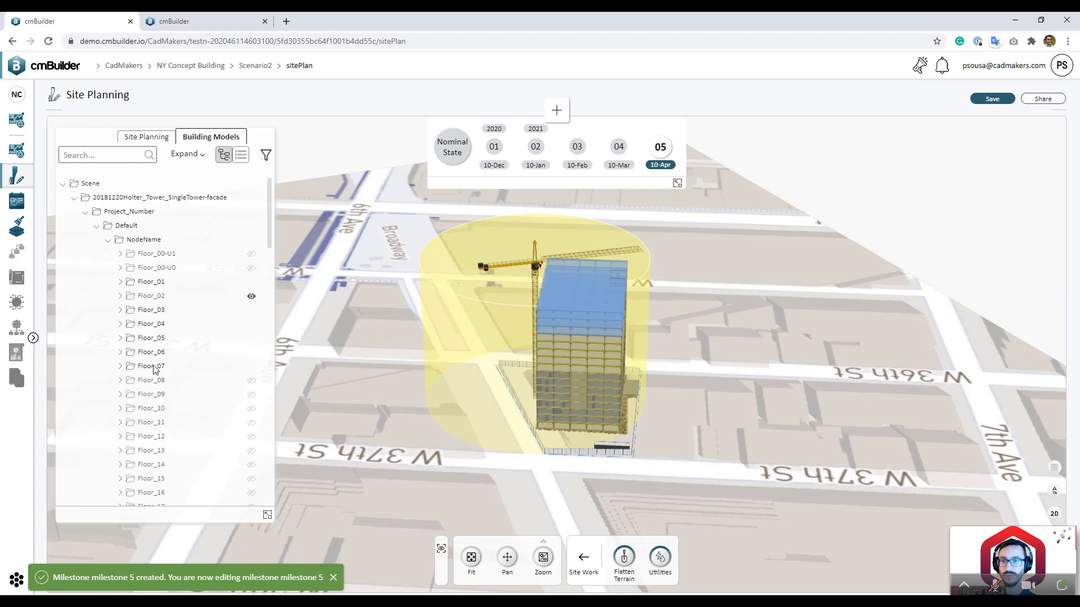
left_click(158, 382)
left_click(253, 426, "shift")
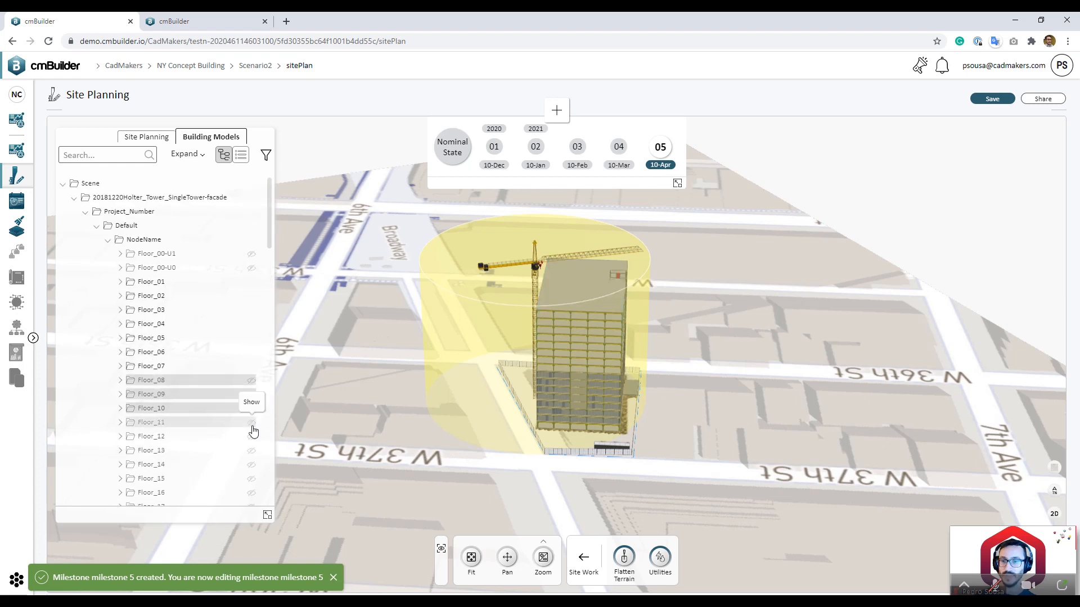
left_click(748, 328)
left_click_drag(747, 328, 748, 319)
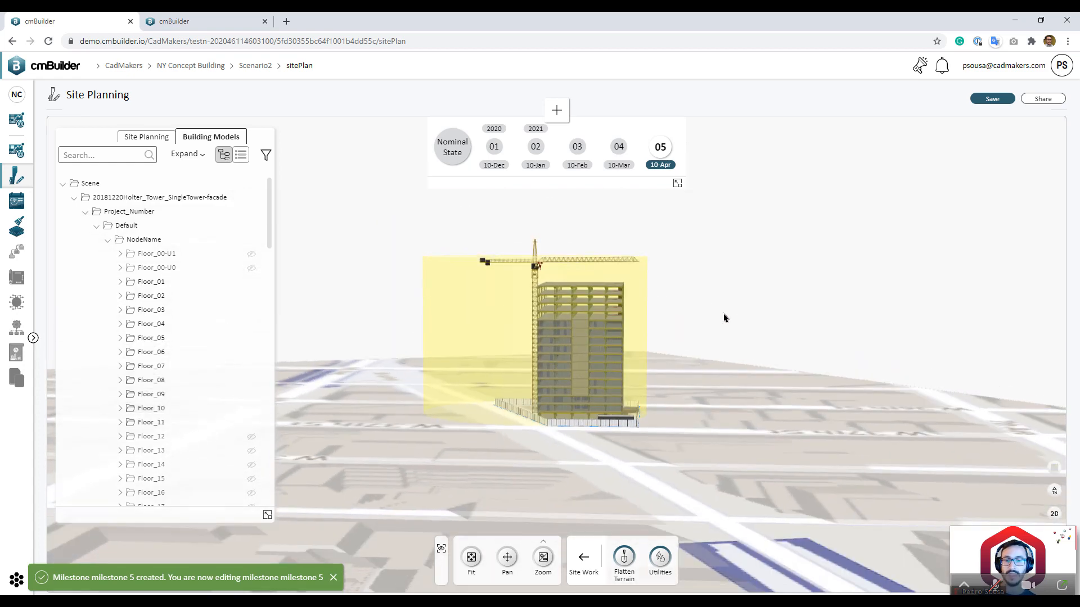
Step: Create milestone 6 (10-May) with the crane raised much higher, comparing against milestone 05
left_click(557, 115)
left_click(630, 261)
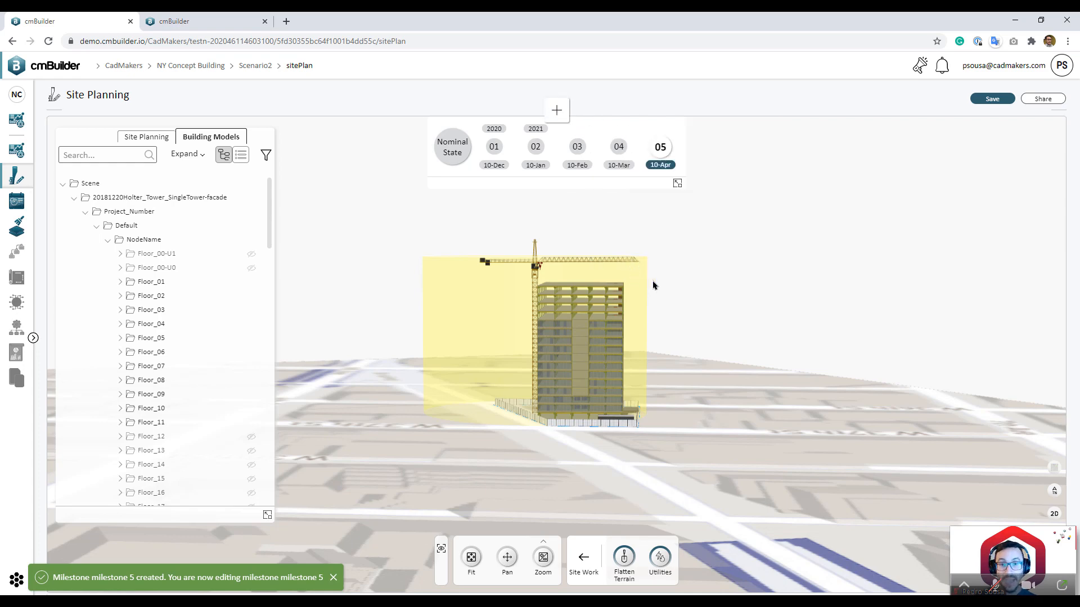
left_click(509, 316)
middle_click_drag(690, 290, 659, 367)
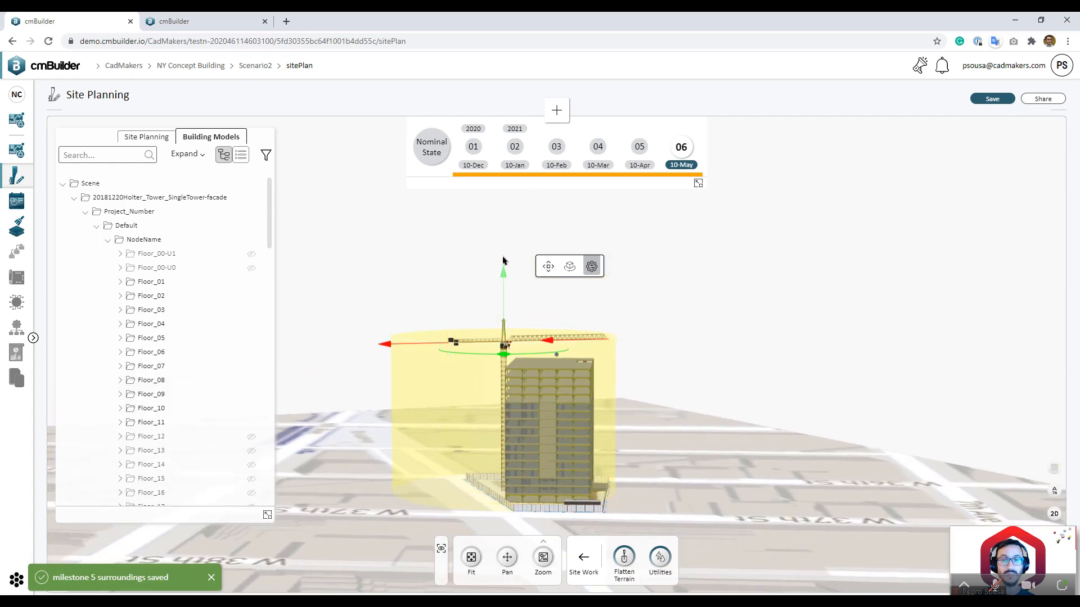
left_click_drag(503, 260, 504, 168)
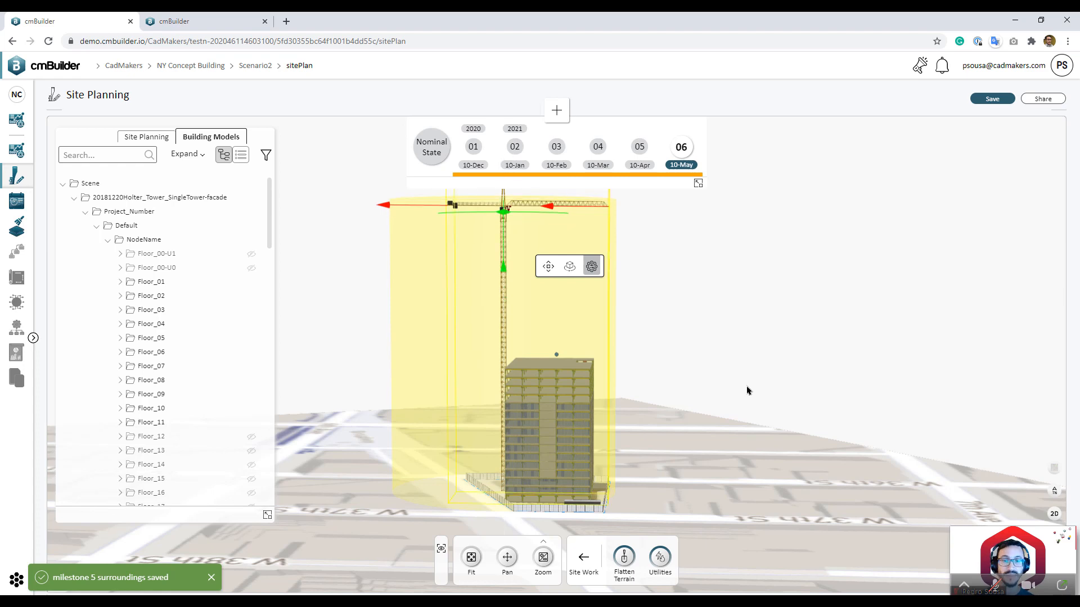
middle_click_drag(747, 390, 729, 399)
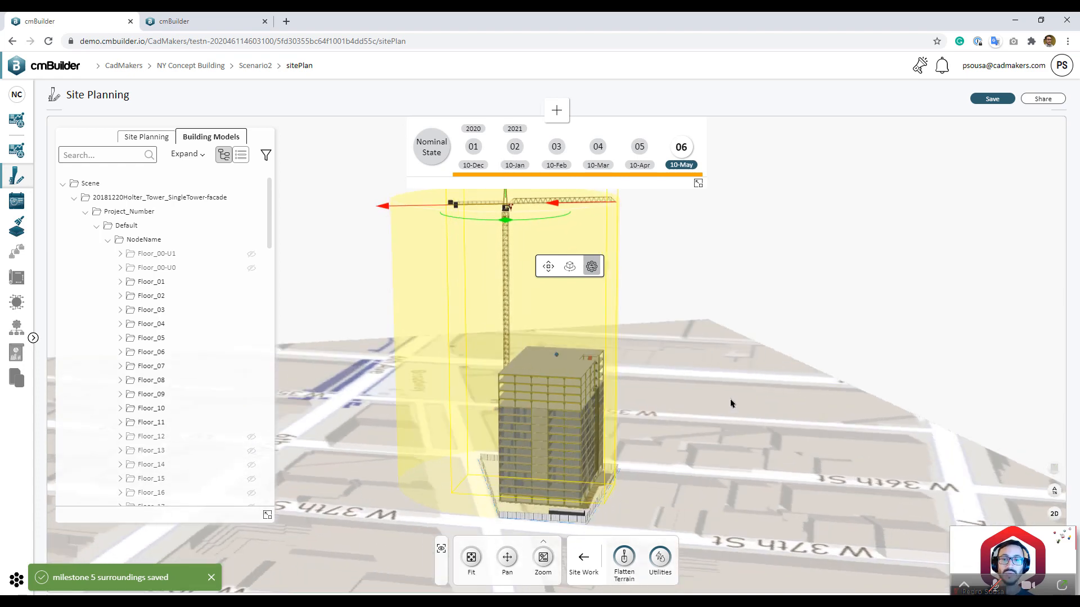
left_click(730, 403)
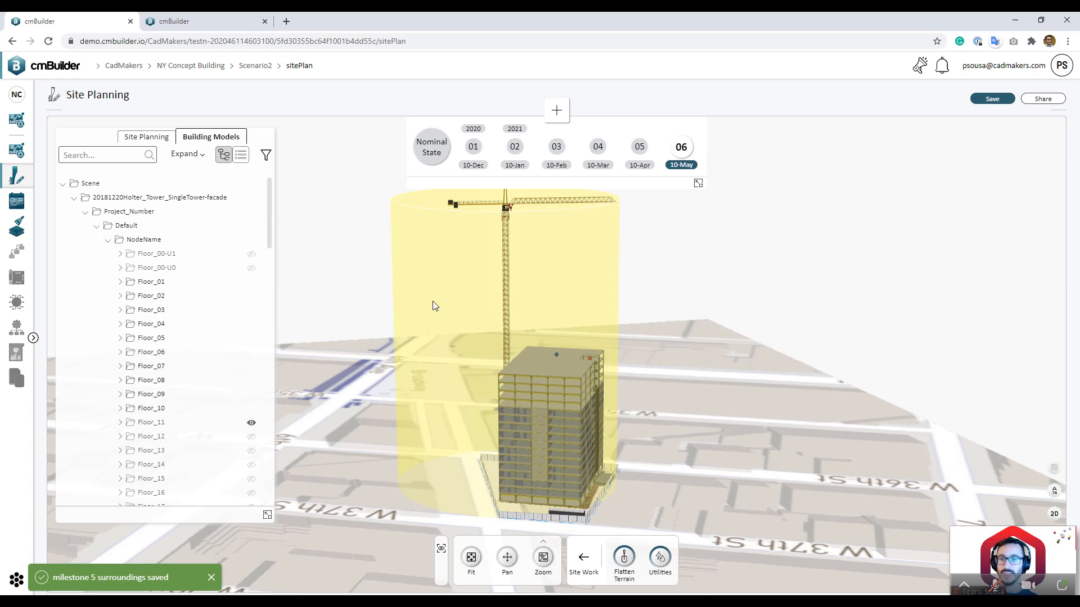
left_click(680, 151)
left_click(650, 158)
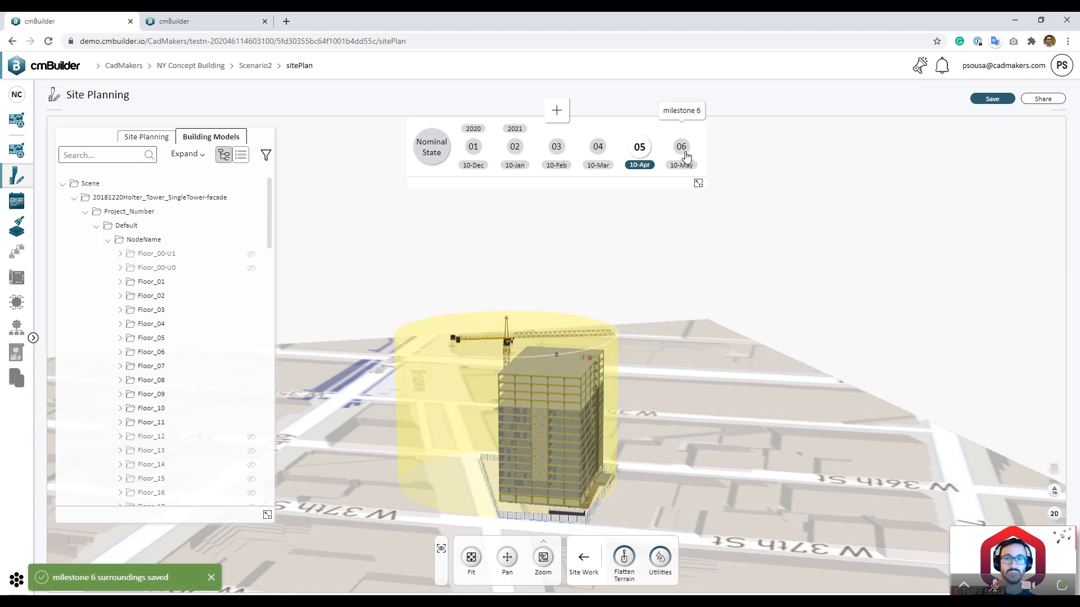
left_click(686, 156)
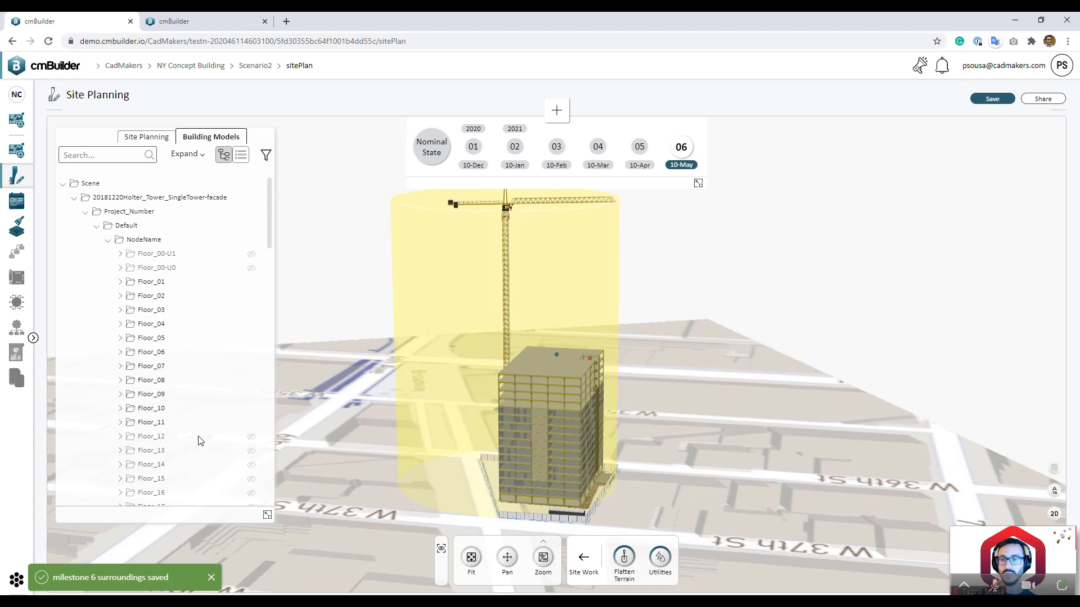
Step: Show Floor_12 through Floor_19 on the tower
left_click(223, 482, "shift")
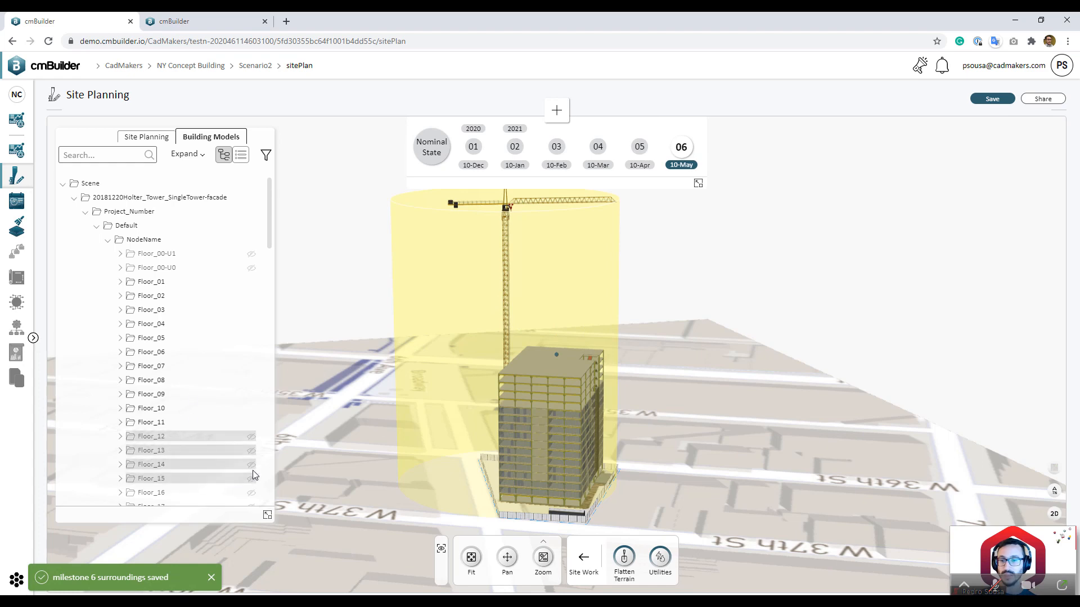
left_click(252, 479)
scroll(215, 379, "down", 5)
scroll(214, 379, "down", 5)
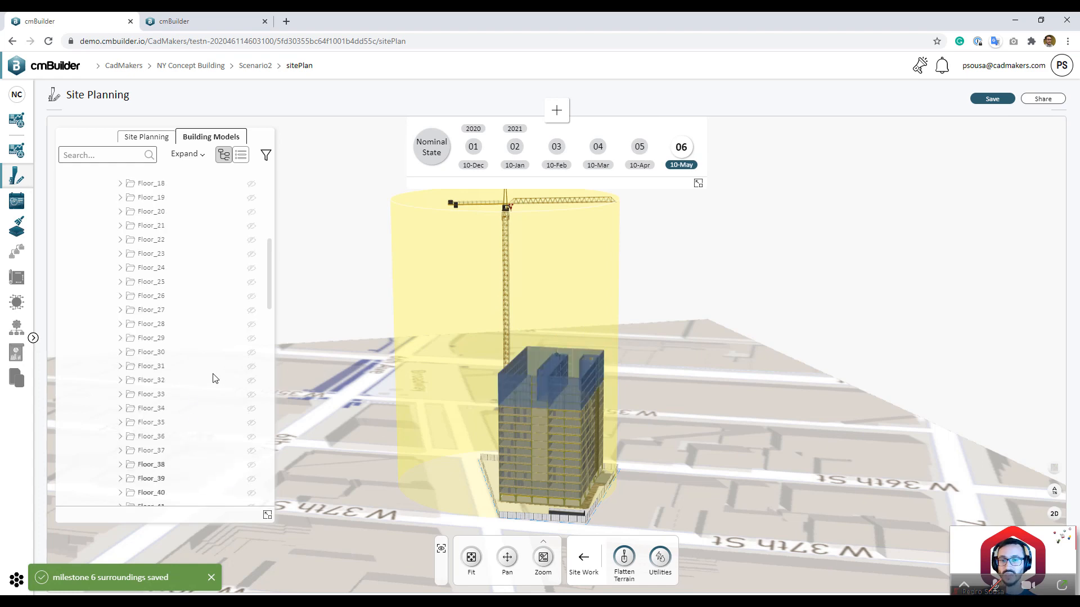
scroll(206, 381, "down", 4)
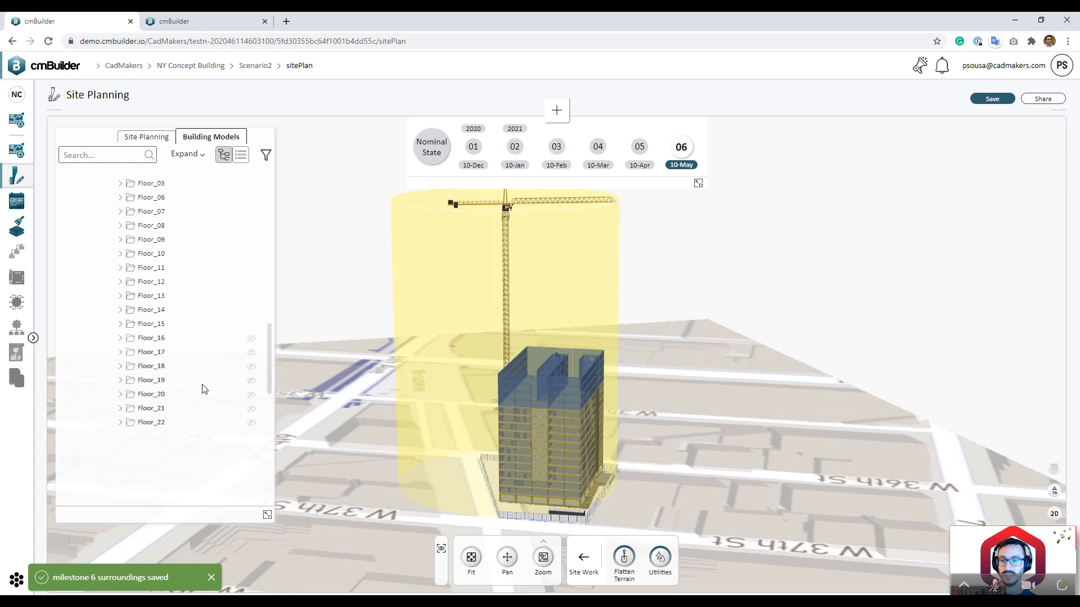
left_click(202, 384, "shift")
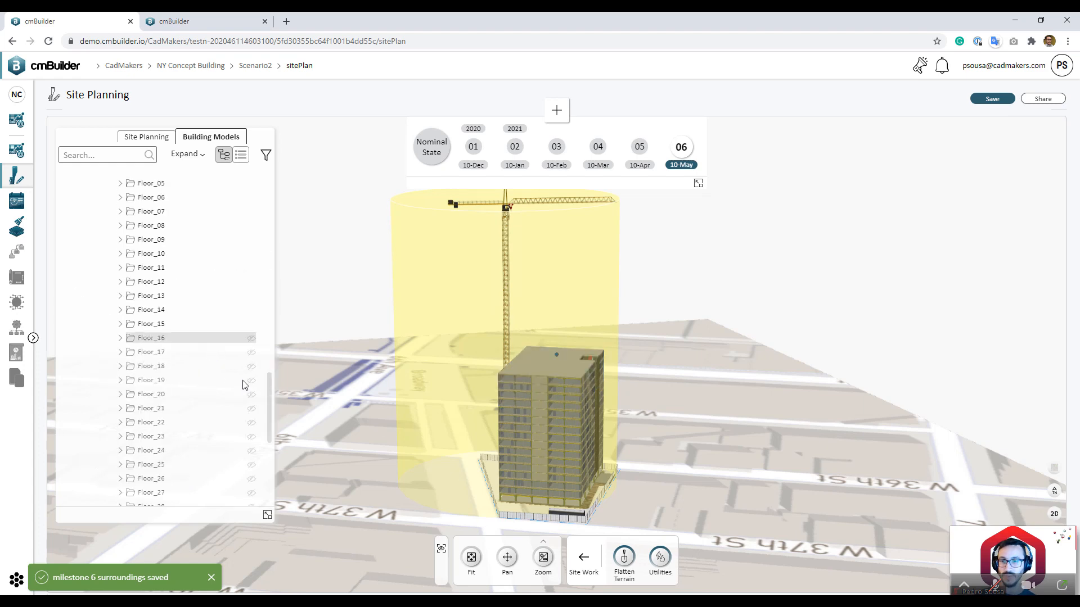
left_click(251, 381)
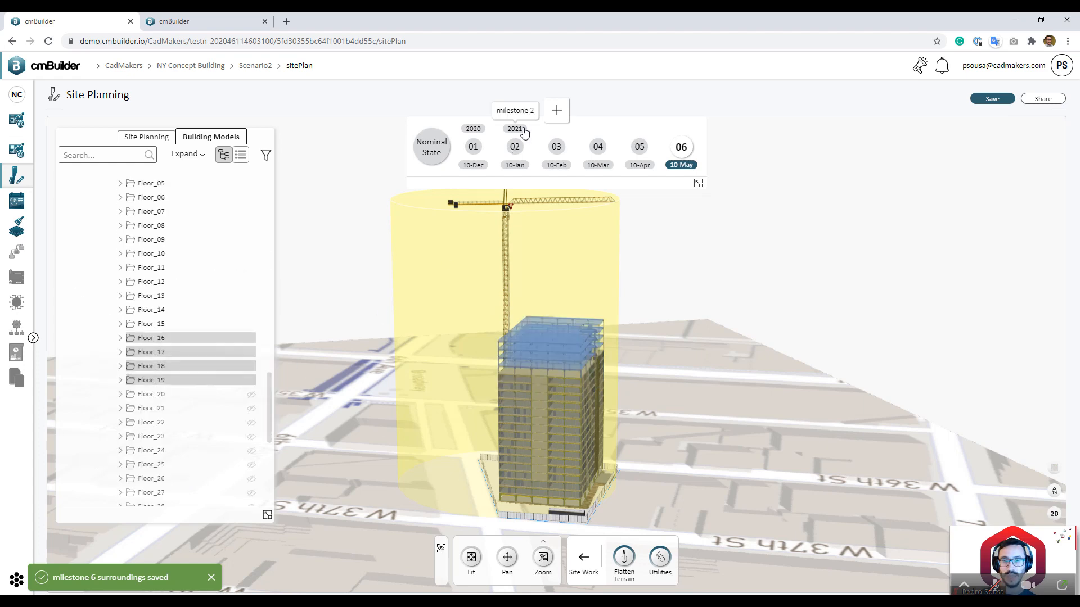
left_click(557, 110)
Step: Create milestone 7 (10-Jun) and show Floor_20 through Floor_23 above Floor_19
left_click(620, 257)
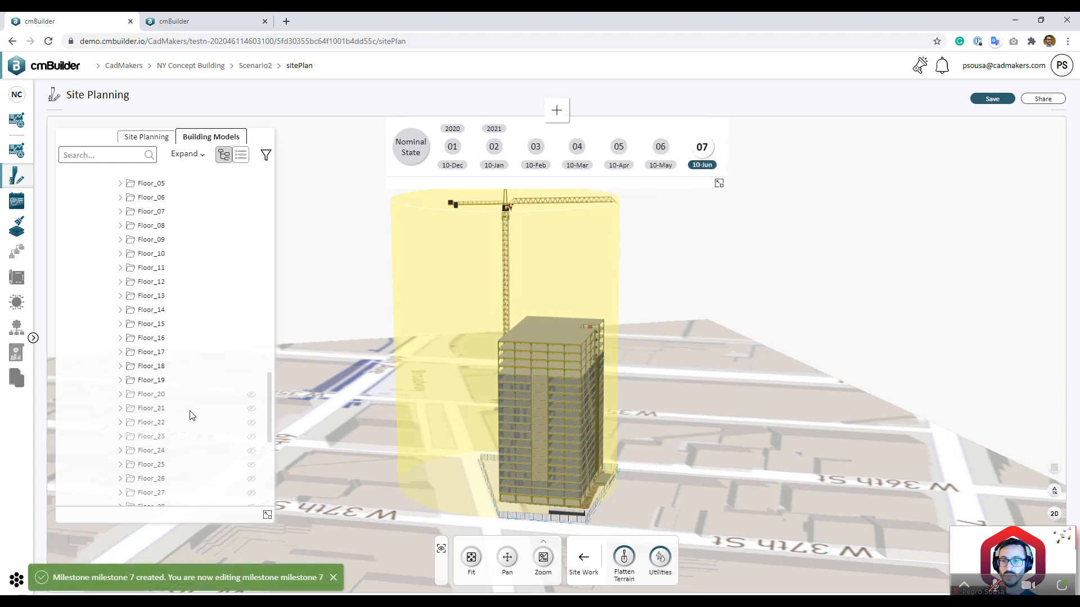
left_click(253, 400, "shift")
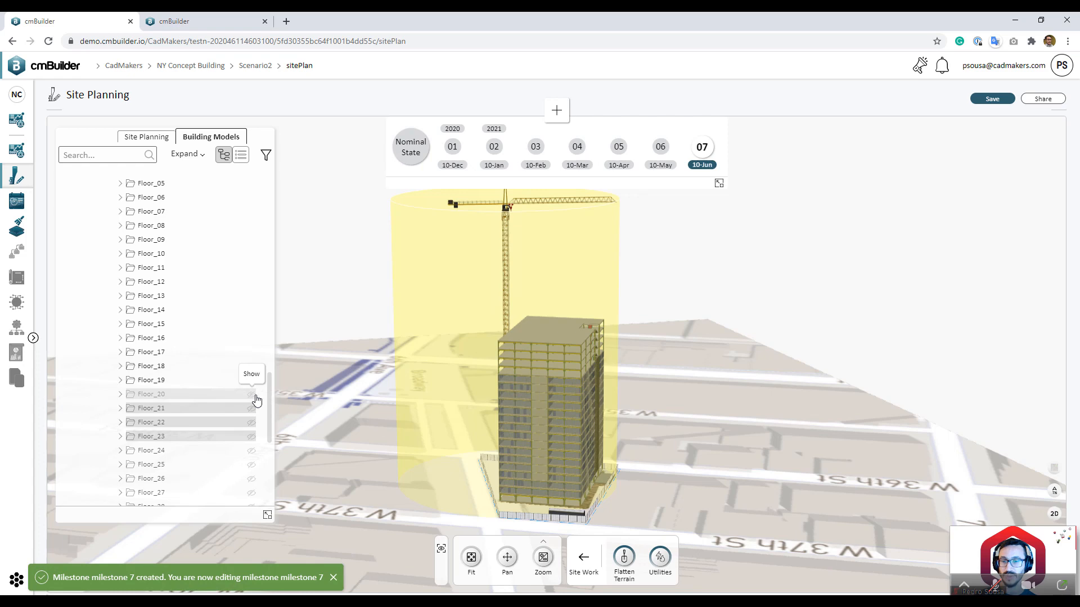
left_click(255, 397)
left_click_drag(267, 393, 267, 265)
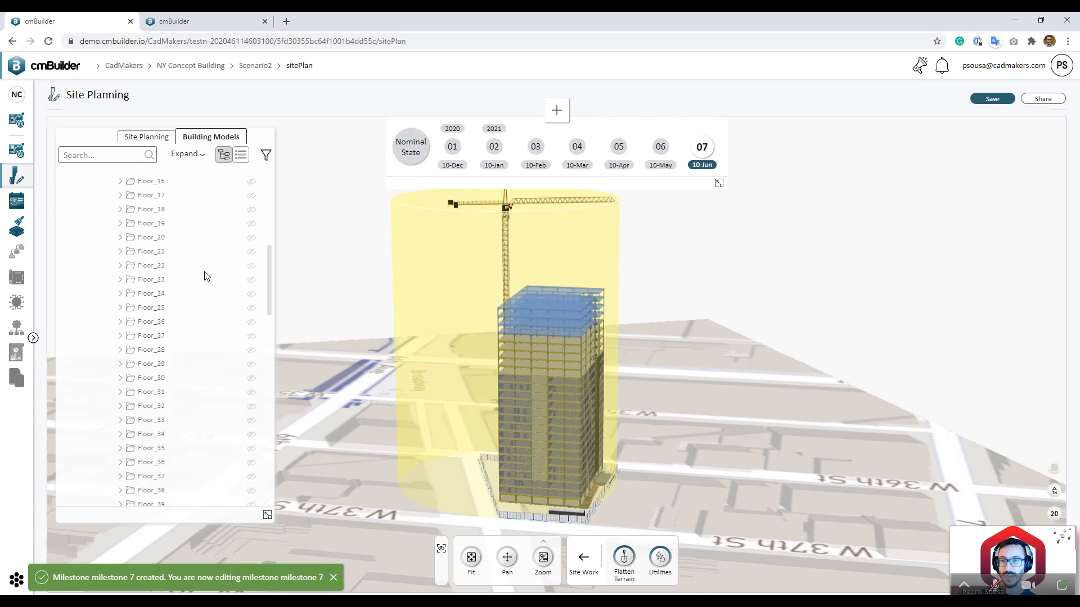
scroll(207, 276, "up", 4)
left_click(180, 410)
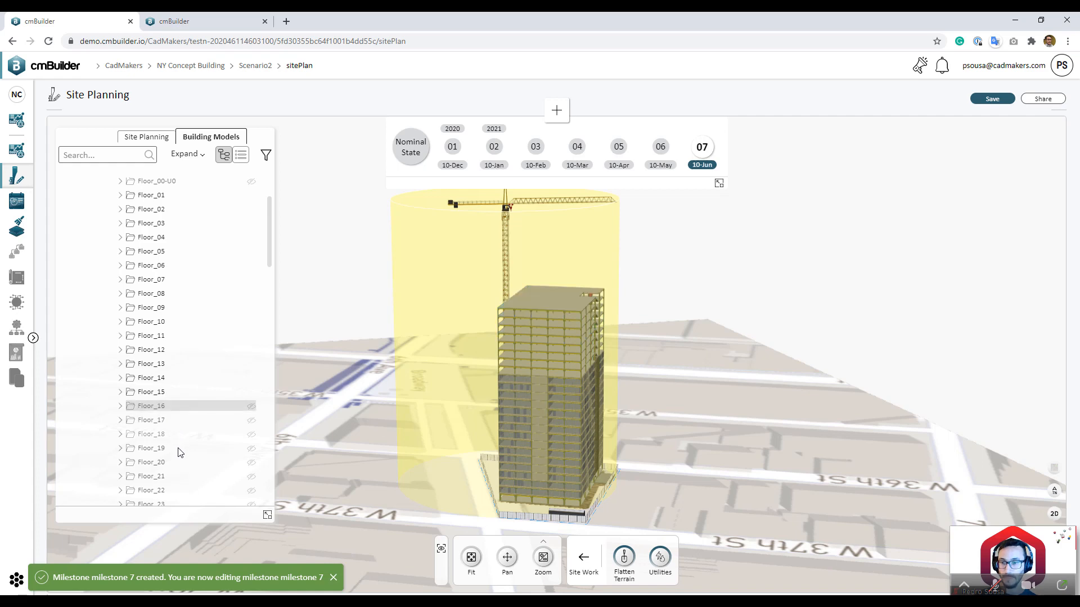
left_click(219, 448, "shift")
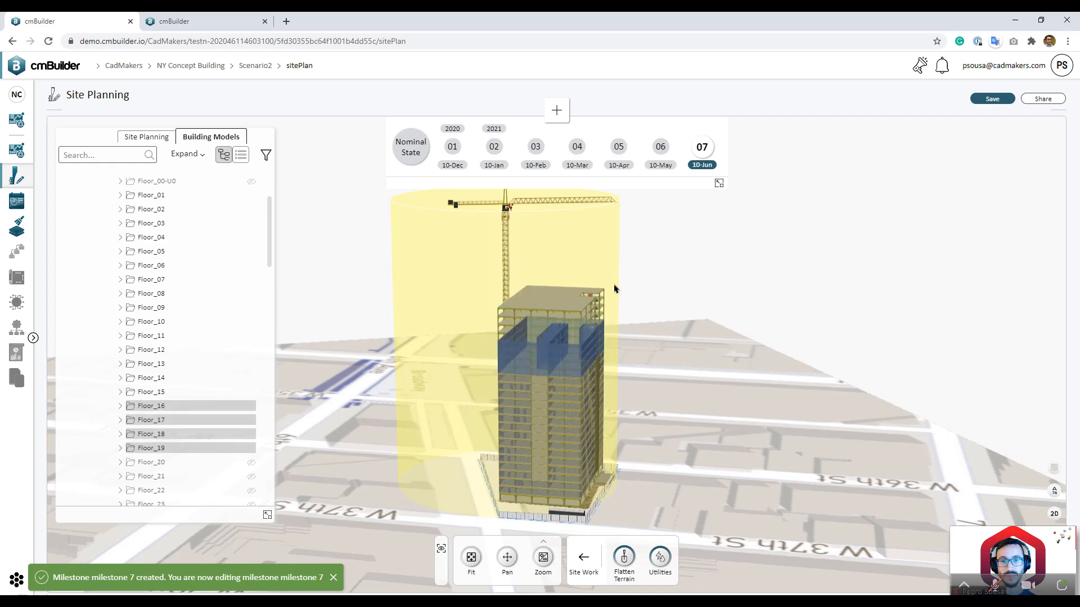
left_click(676, 312)
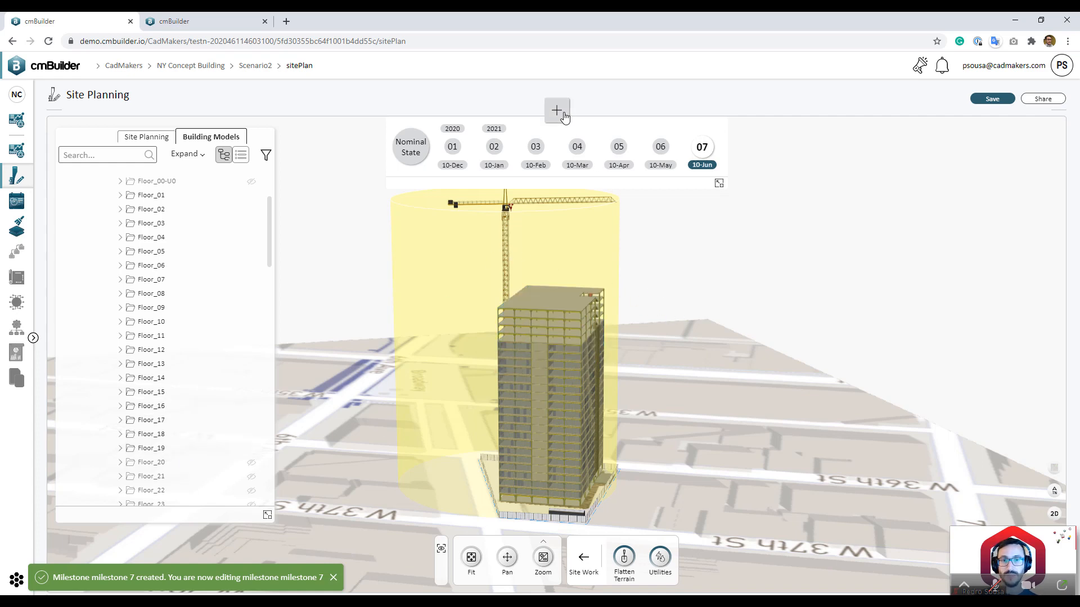
Step: Create milestone 8 with the date set to 10 August 2021
left_click(563, 112)
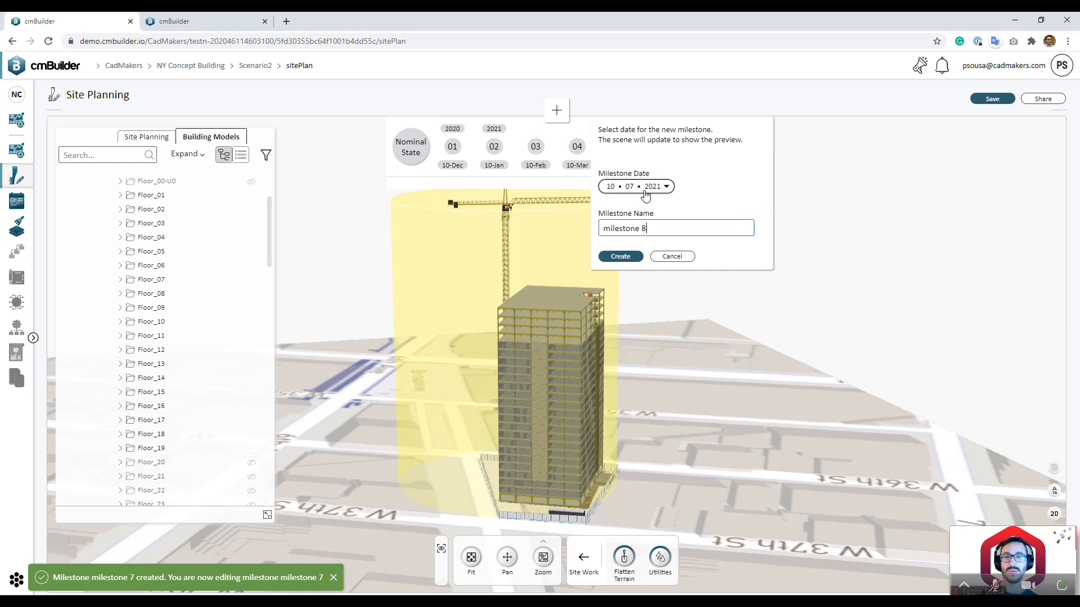
left_click(645, 192)
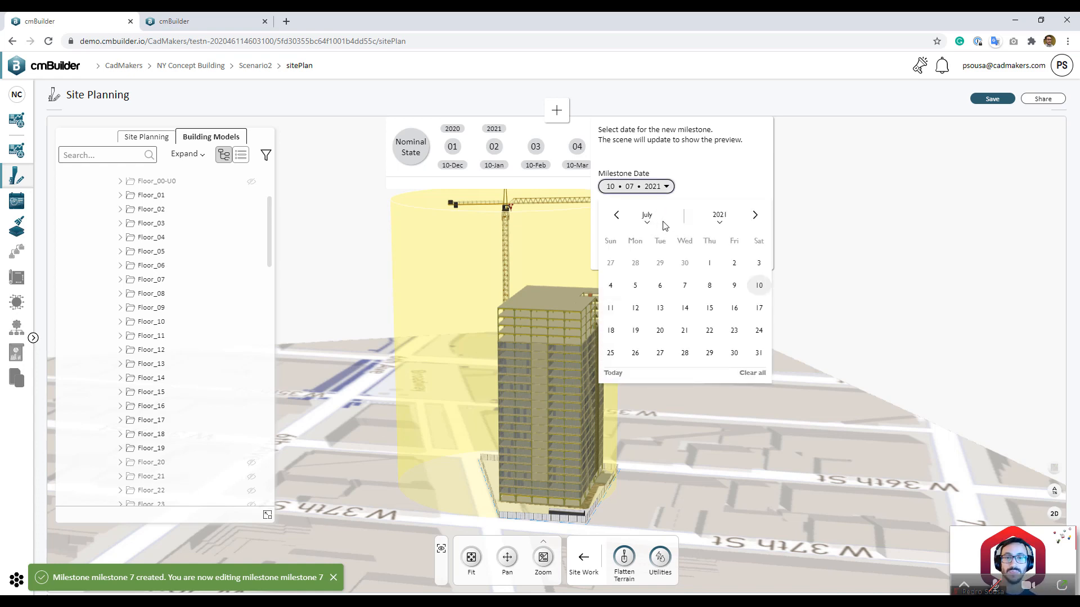
left_click(755, 217)
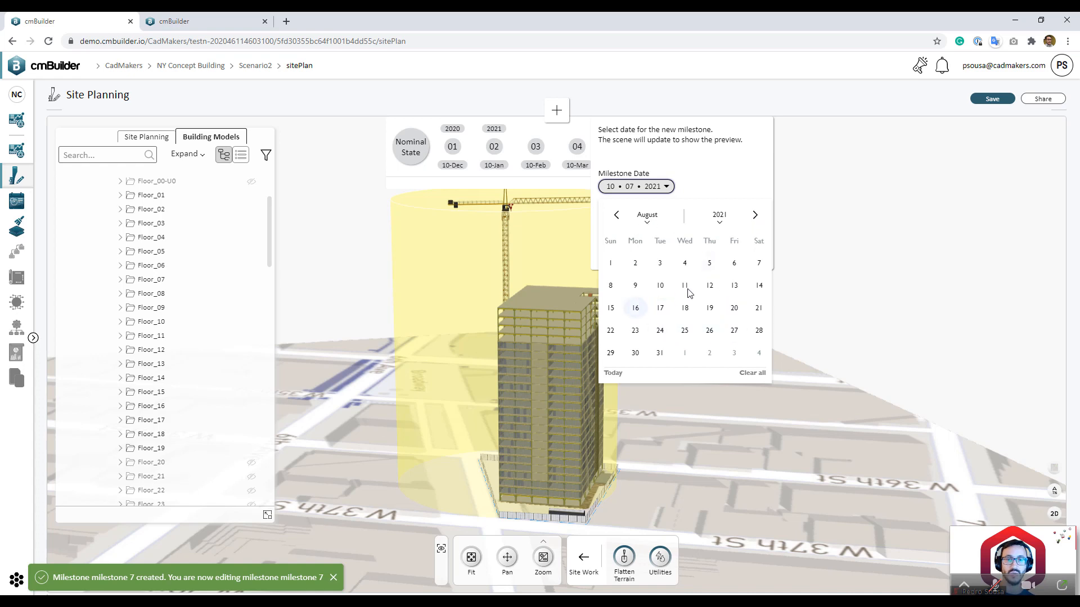
left_click(663, 286)
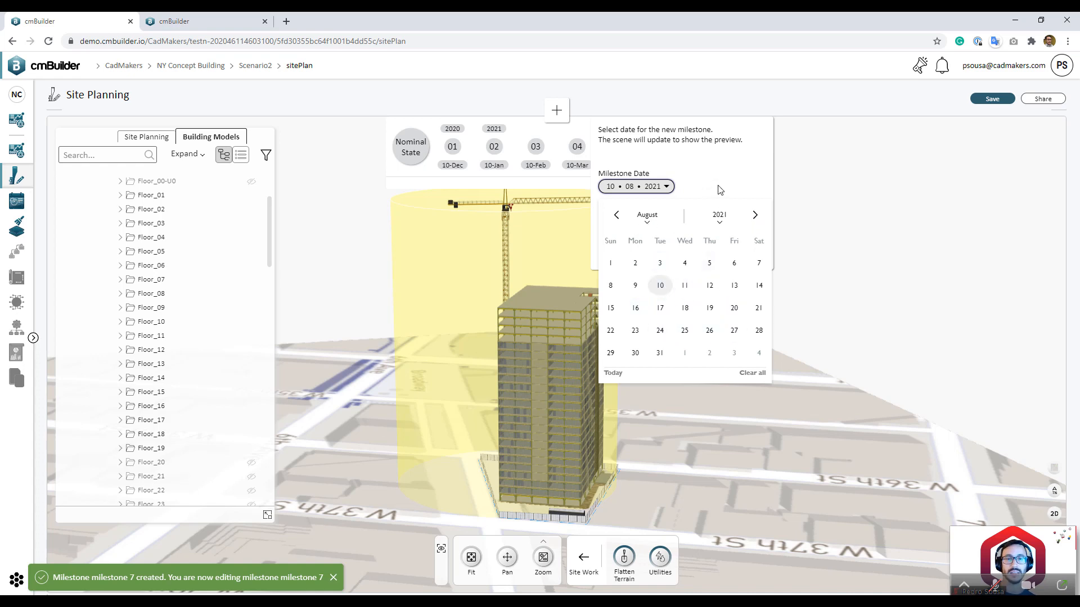
left_click(652, 188)
left_click(622, 263)
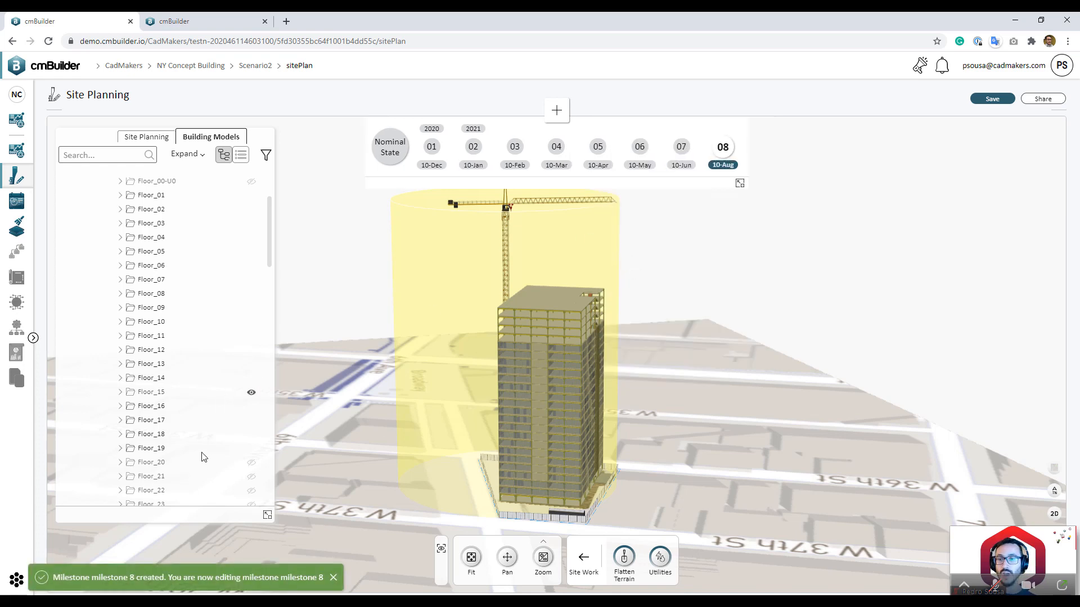
Step: Select Floor_24 through Floor_31 in the Building Models tree
scroll(188, 450, "down", 6)
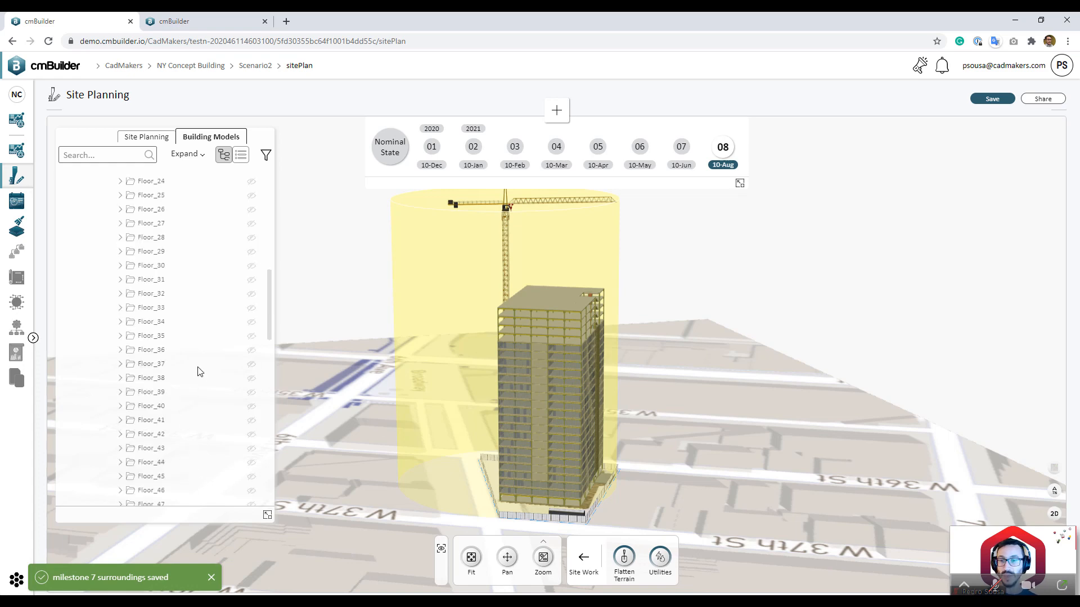
scroll(198, 371, "down", 4)
scroll(206, 367, "down", 3)
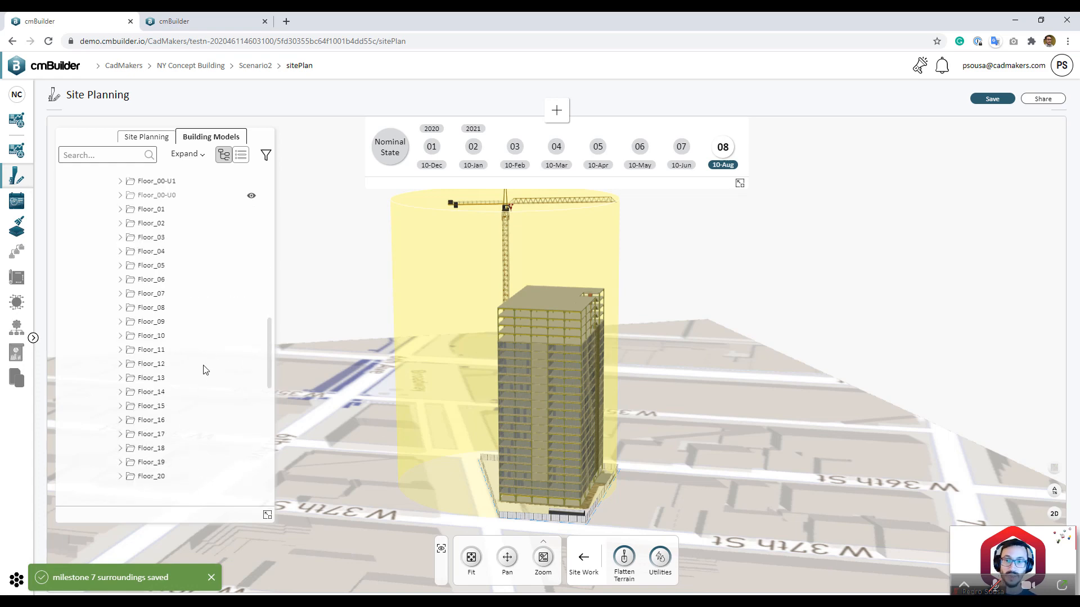
scroll(207, 364, "down", 3)
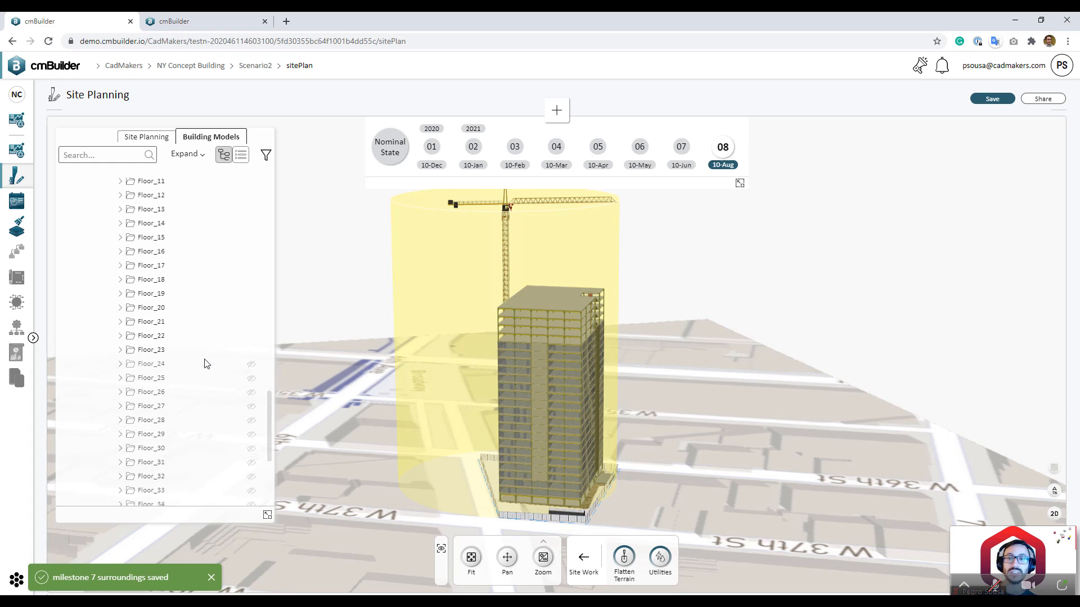
left_click(164, 367)
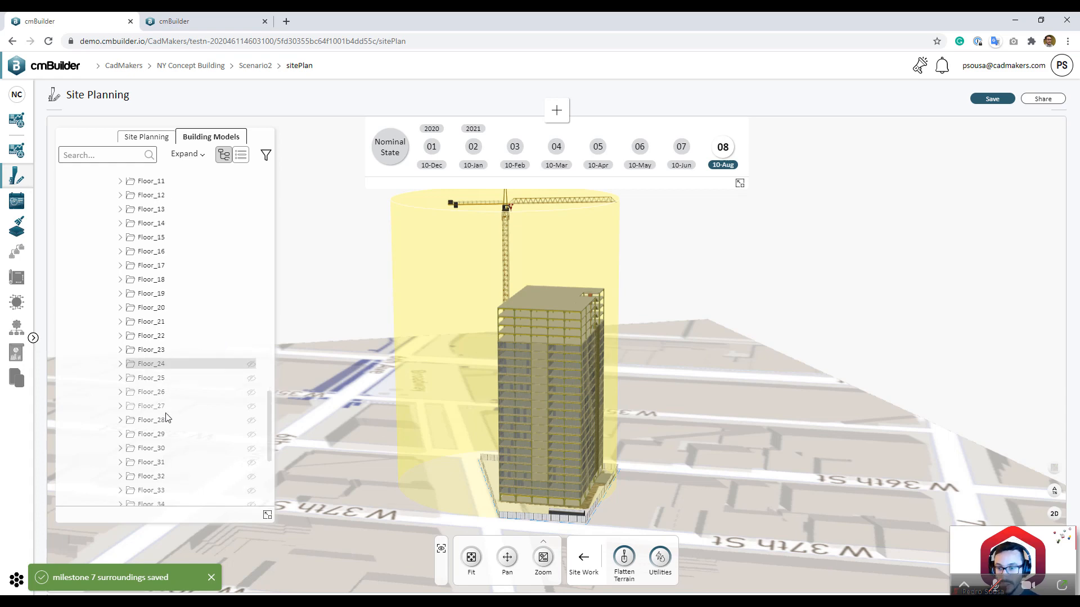
left_click(181, 463, "shift")
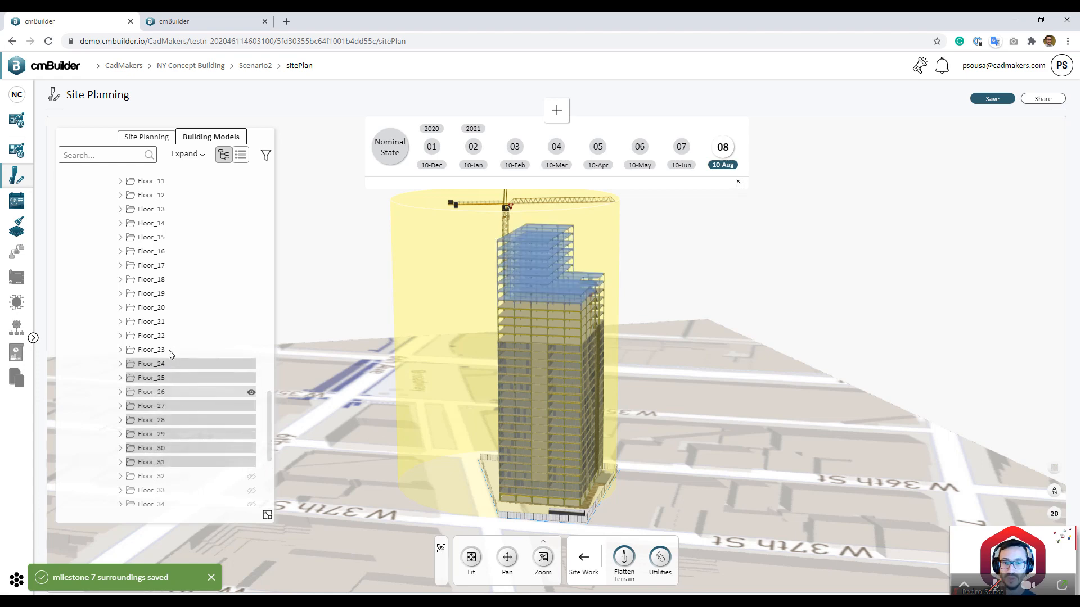
Step: Show Floor_32 through Floor_39, then hide them again
scroll(189, 385, "down", 2)
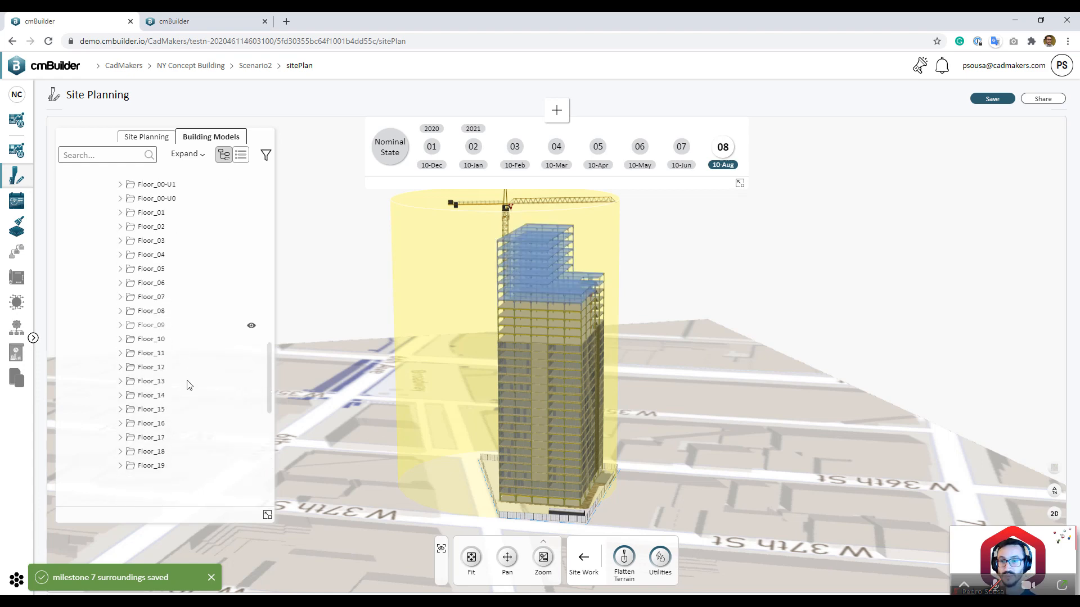
scroll(189, 385, "down", 5)
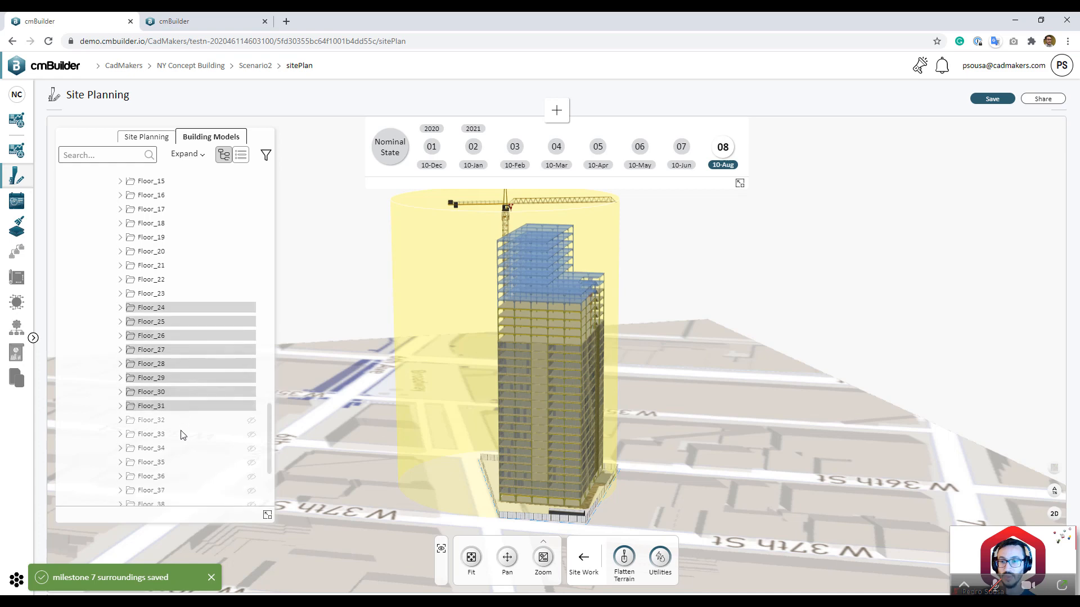
scroll(180, 458, "down", 3)
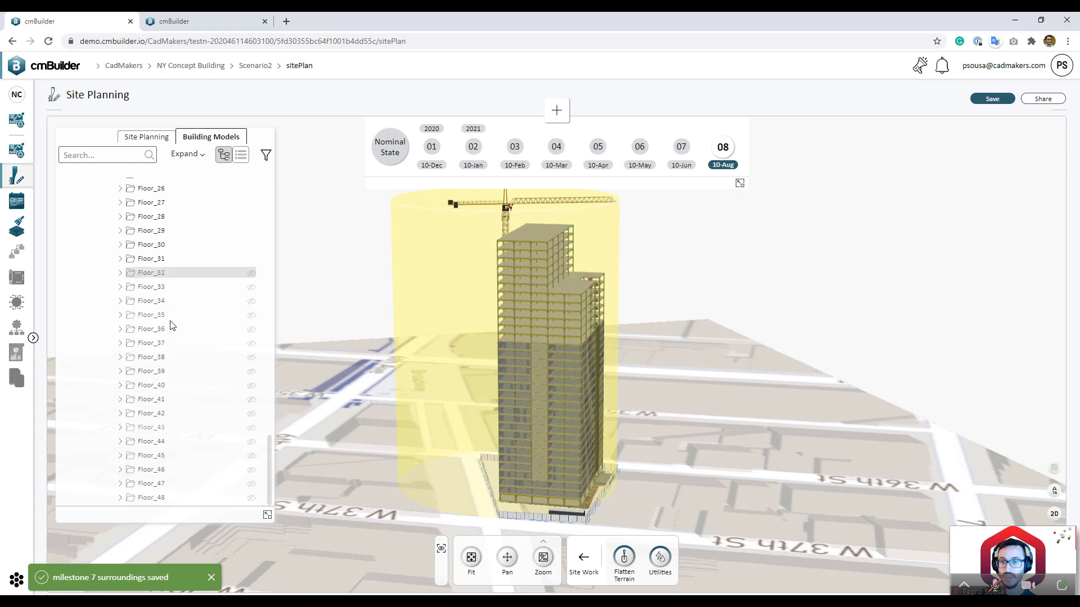
left_click(166, 371, "shift")
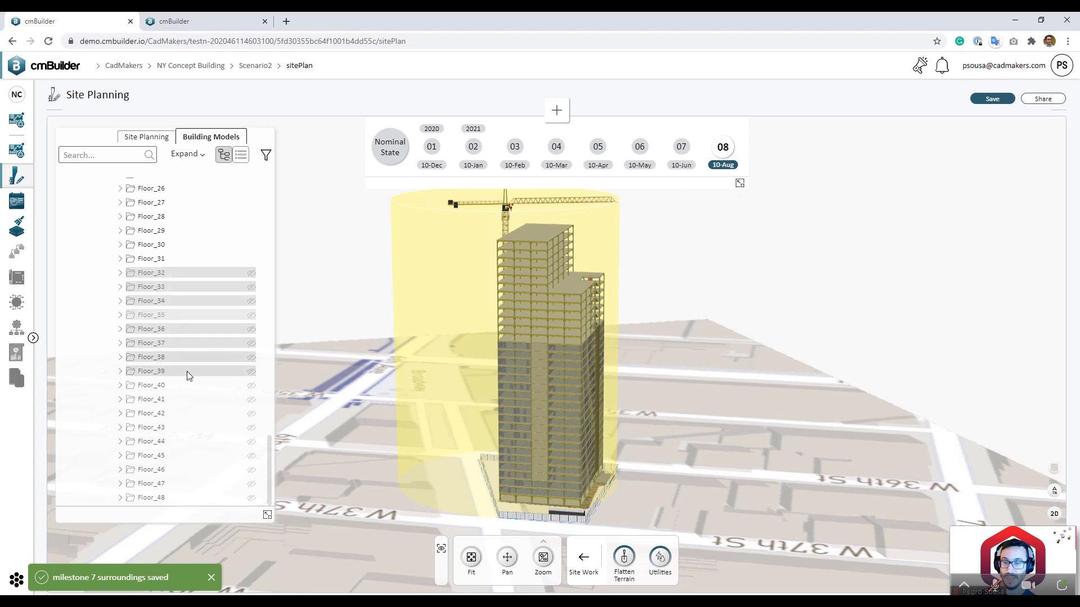
left_click(251, 357)
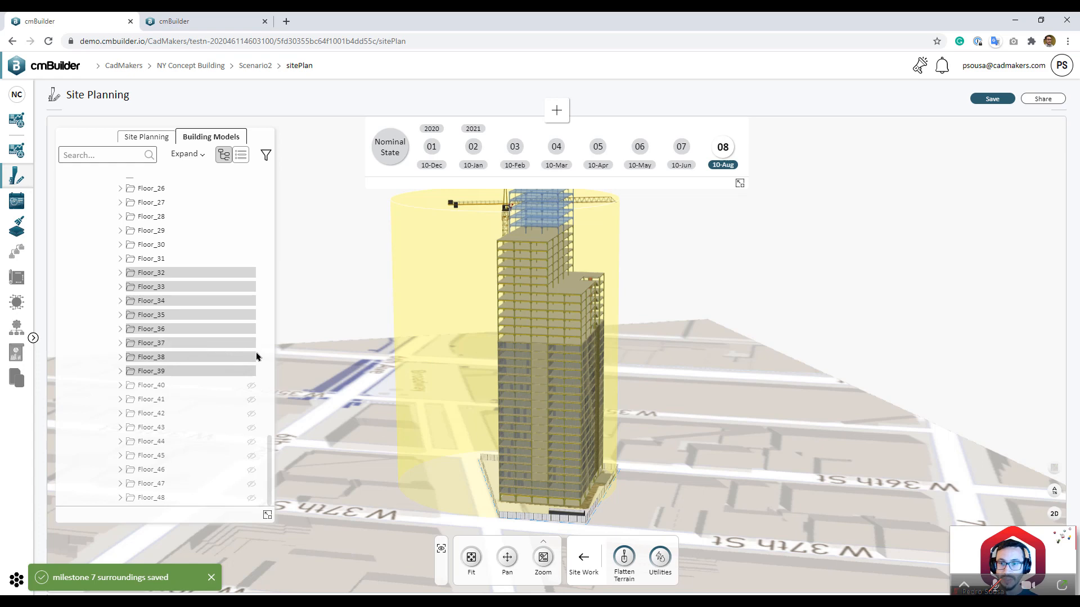
scroll(253, 337, "up", 1)
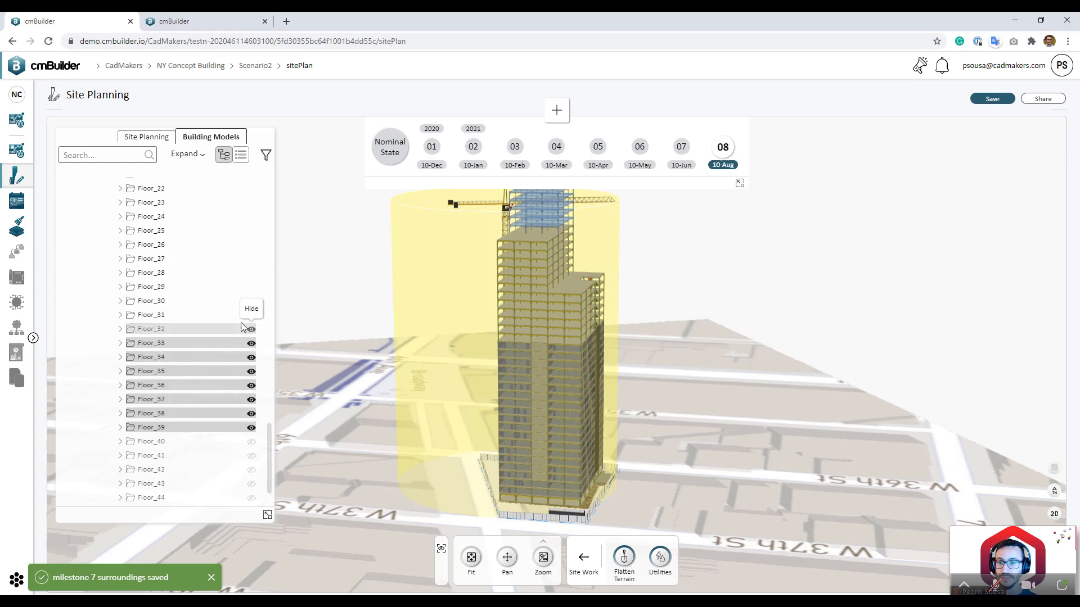
left_click(252, 330)
Step: Select Floor_20 through Floor_27 and orbit around the tower
scroll(202, 321, "up", 2)
scroll(203, 322, "down", 4)
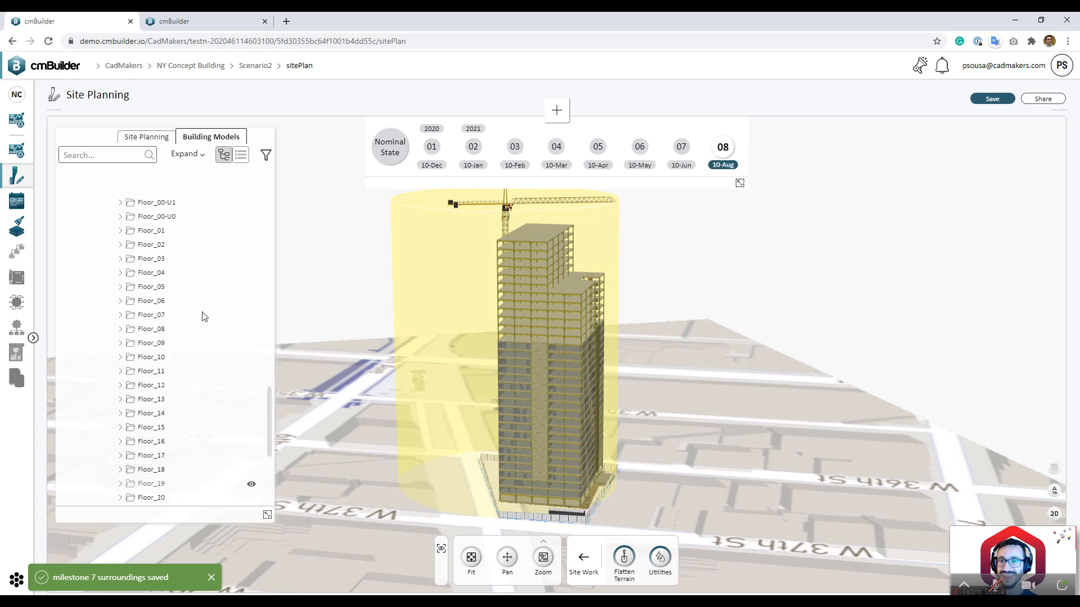
scroll(203, 319, "up", 6)
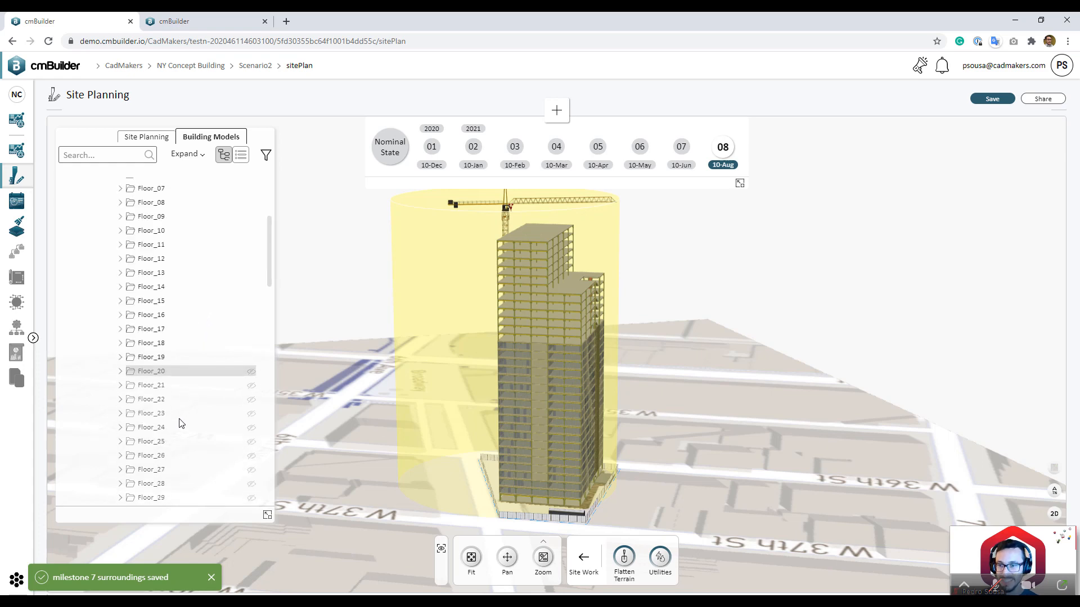
left_click(176, 472, "shift")
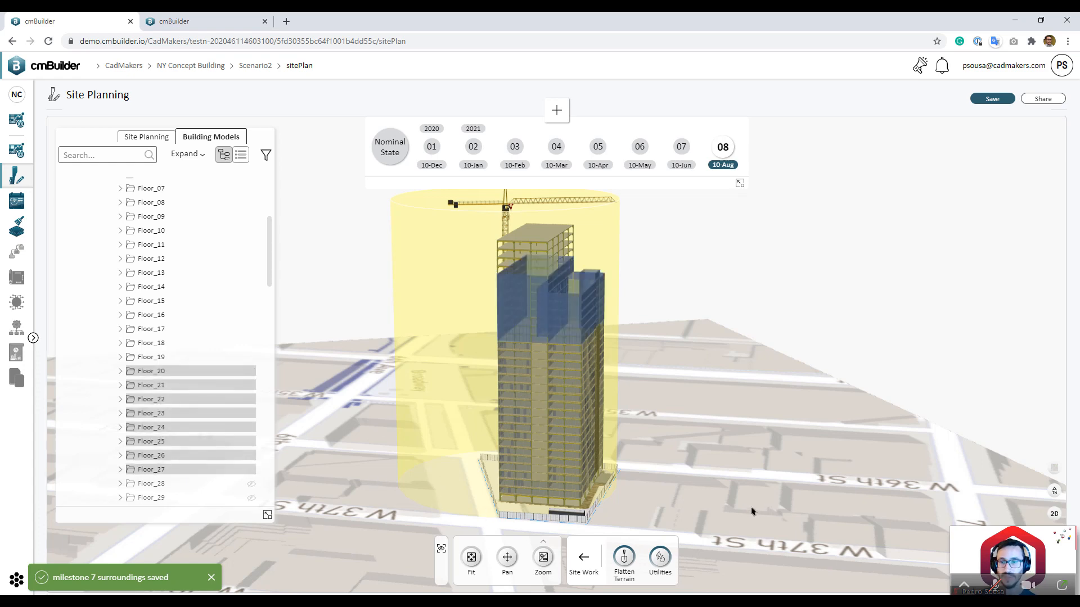
left_click_drag(700, 466, 717, 486)
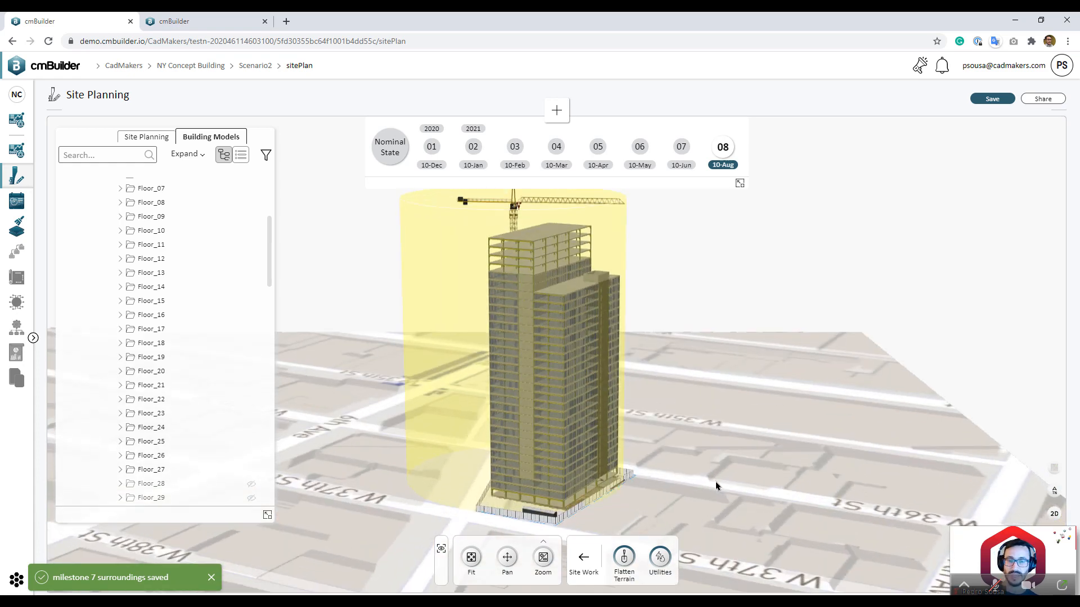
Step: Create milestone 9 dated 10 September 2021 and raise the crane with its swing cylinder
left_click(557, 110)
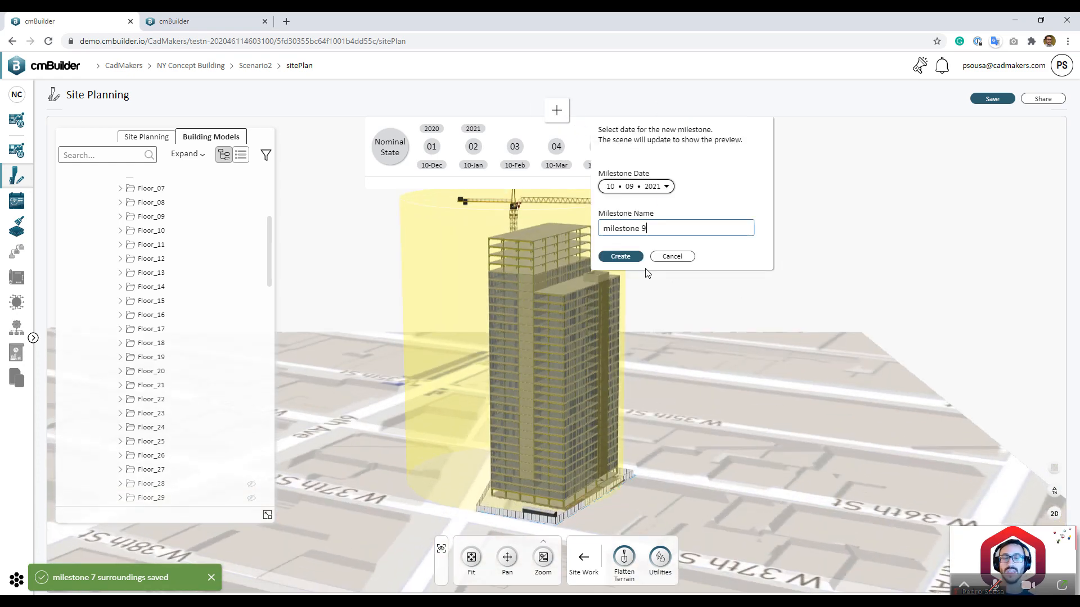
left_click(621, 257)
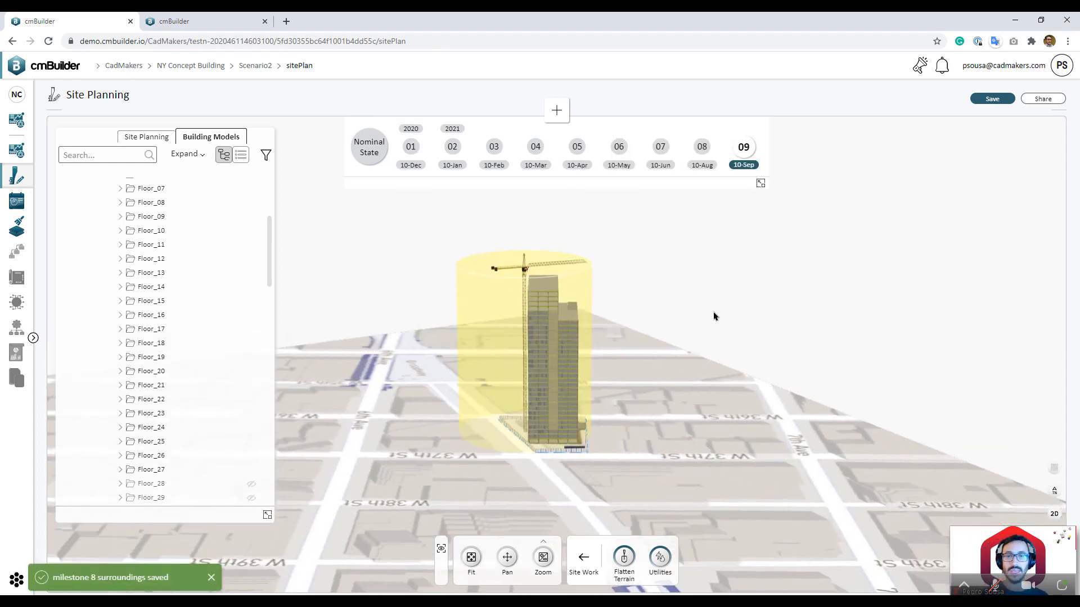
left_click(473, 279)
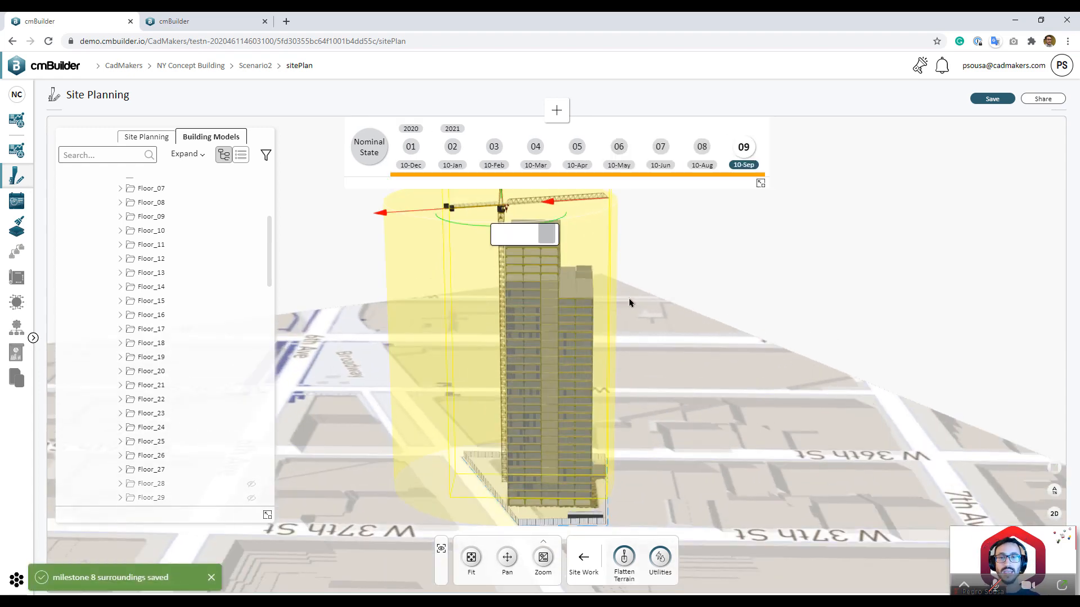
left_click_drag(675, 389, 659, 387)
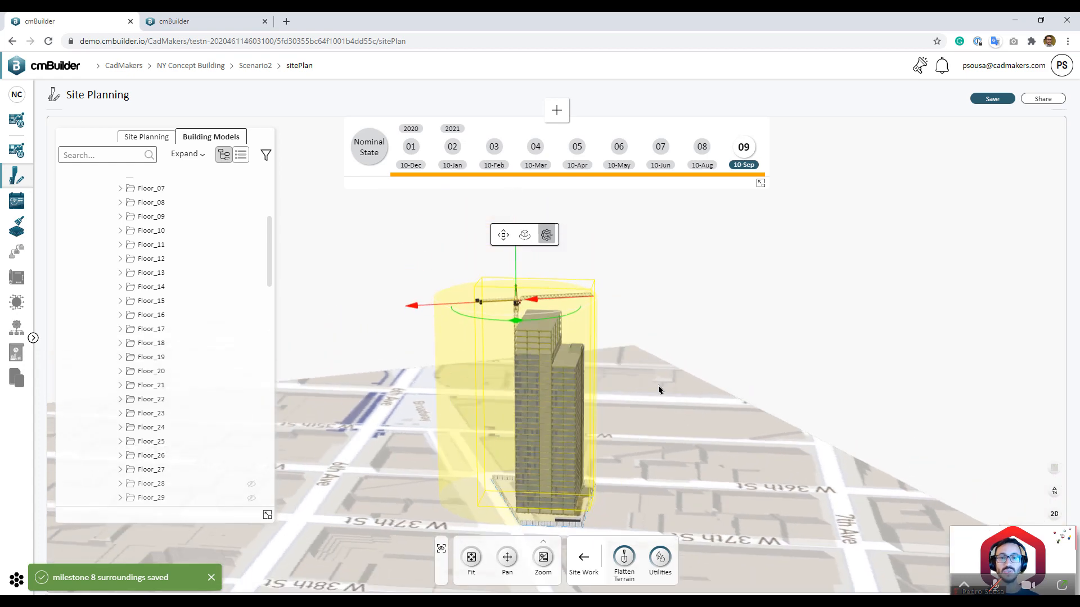
middle_click_drag(659, 387, 610, 427)
left_click_drag(609, 427, 530, 380)
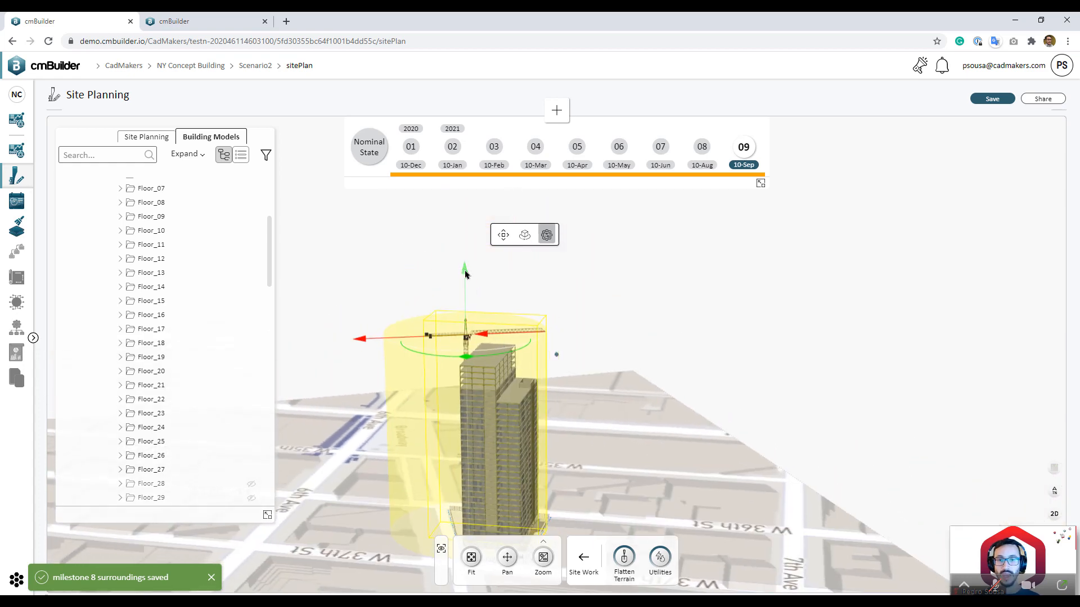
left_click_drag(463, 256, 461, 195)
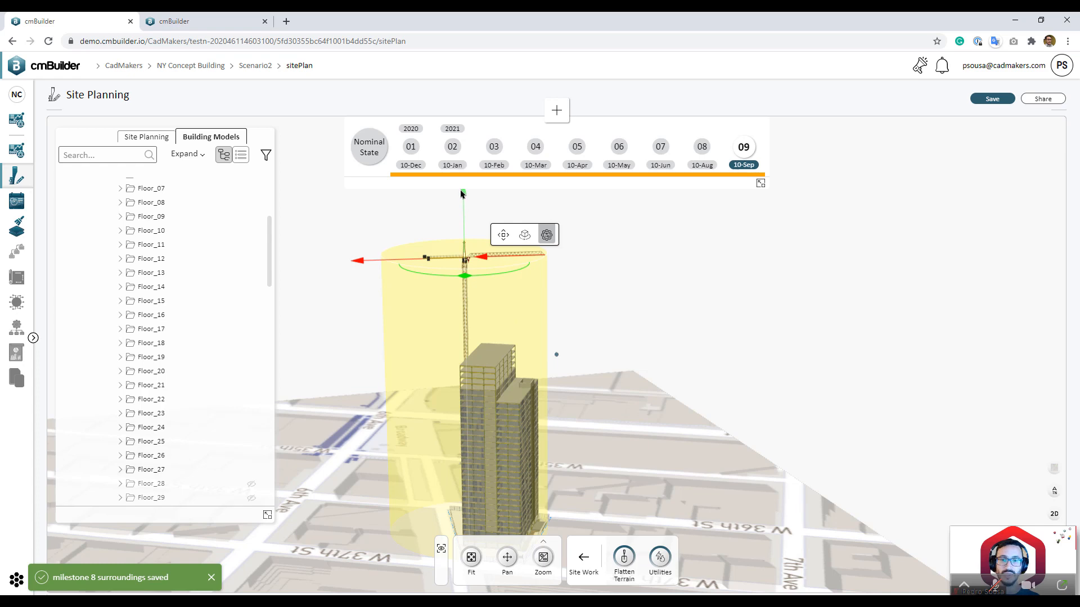
left_click(321, 397)
Step: Show Floor_28 through Floor_35 so the tower rises further
scroll(214, 448, "down", 3)
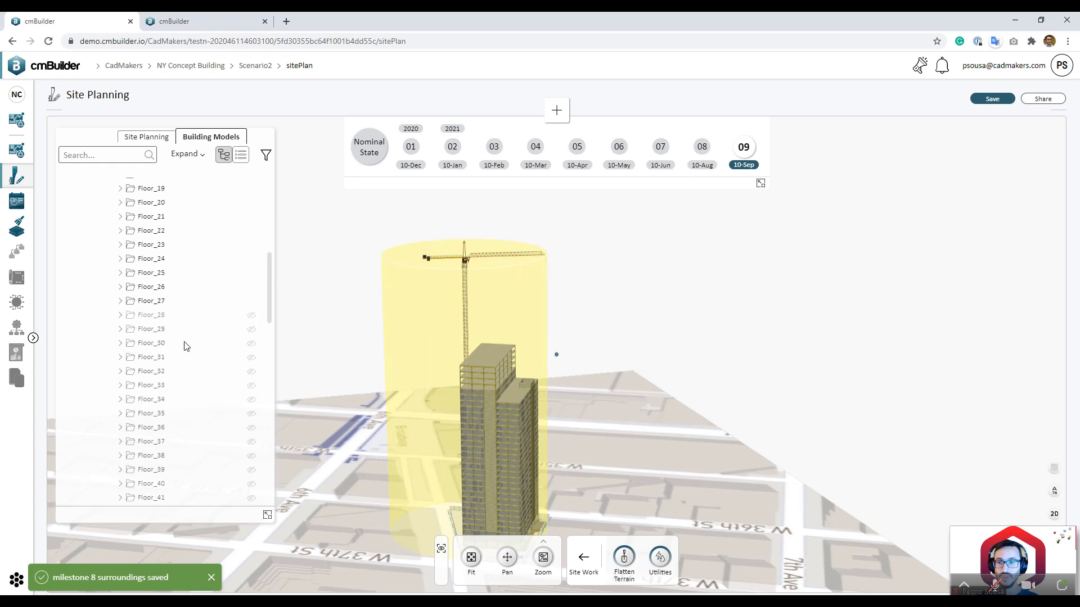
left_click(185, 316)
left_click(242, 358, "shift")
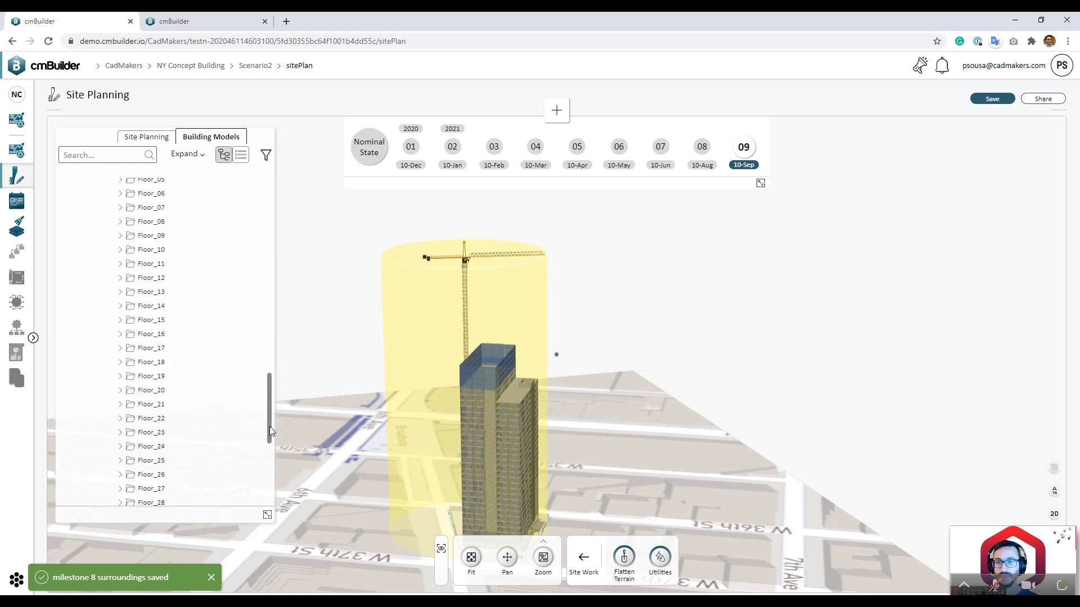
left_click_drag(269, 426, 268, 466)
scroll(180, 416, "down", 1)
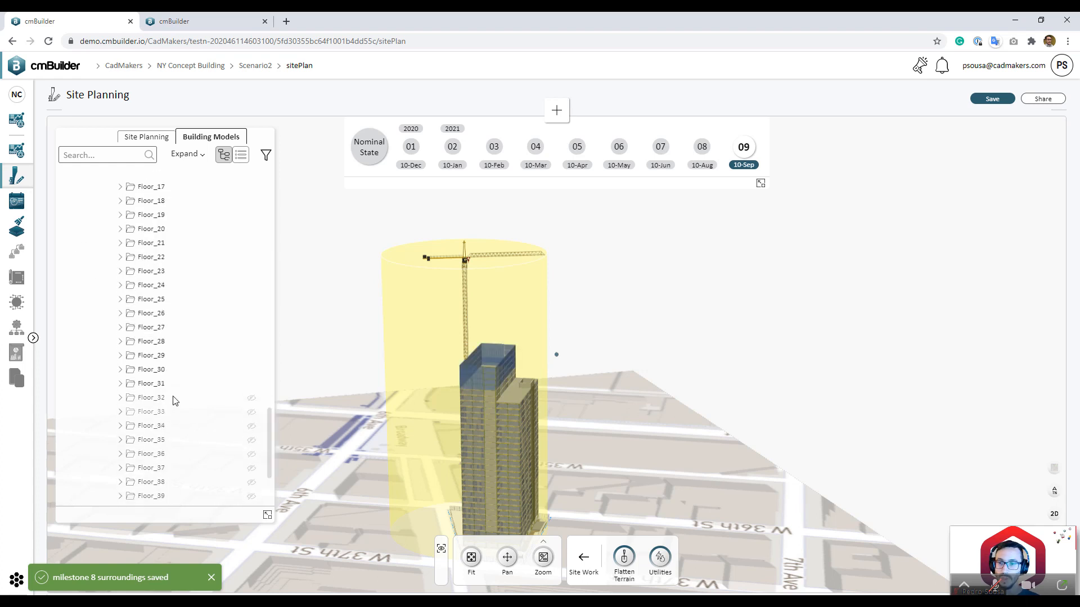
left_click(175, 398)
left_click(256, 442, "shift")
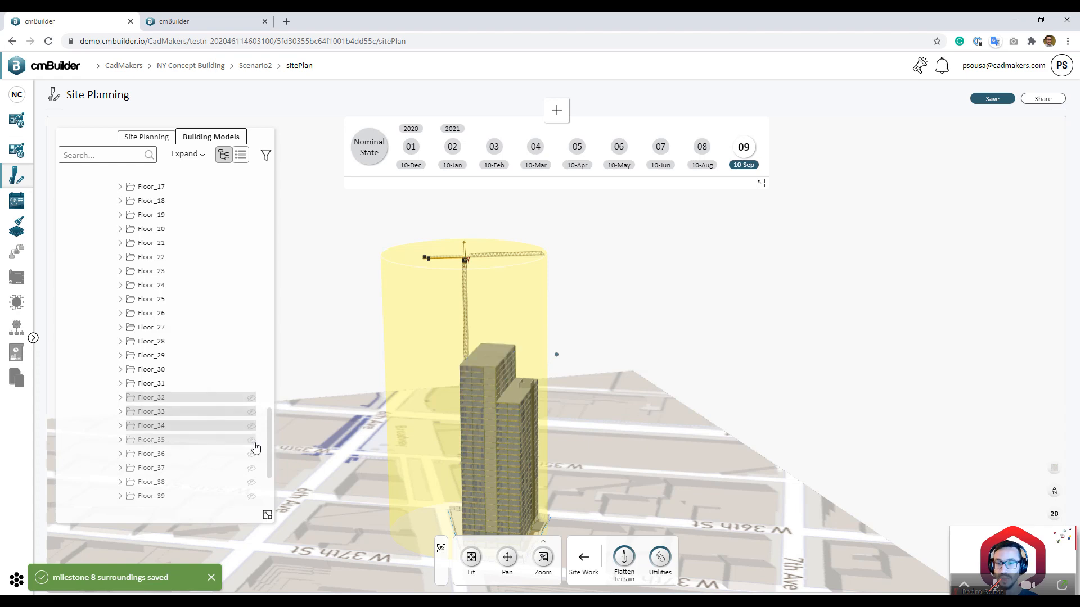
middle_click_drag(692, 434, 420, 438)
left_click(644, 470)
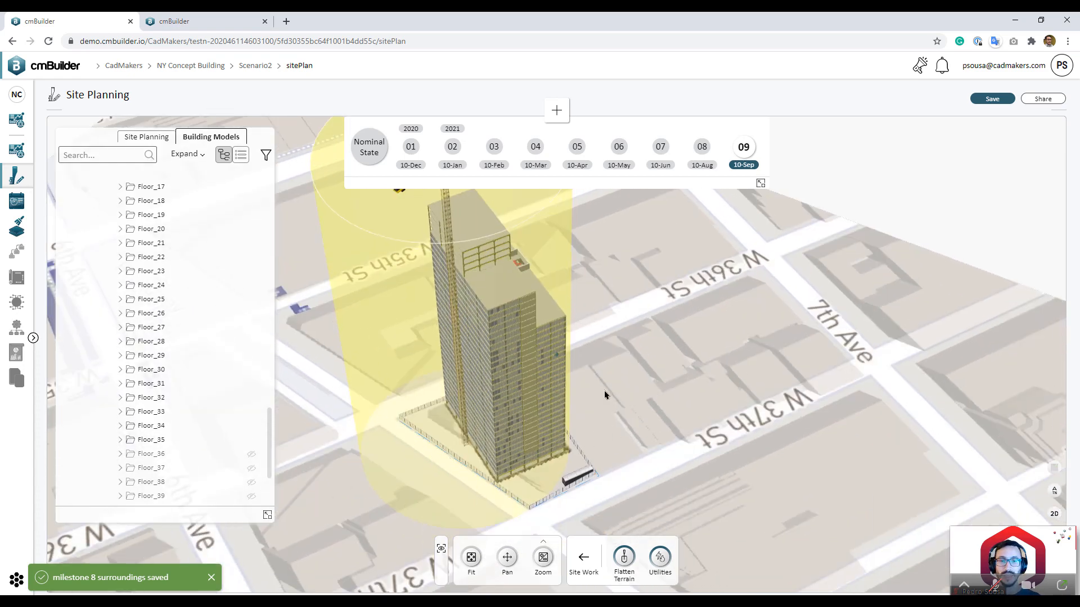
Step: On milestone 02 (10-Jan), place a Semi Truck Flat Bed 21m from Delivery Equipment
left_click(452, 147)
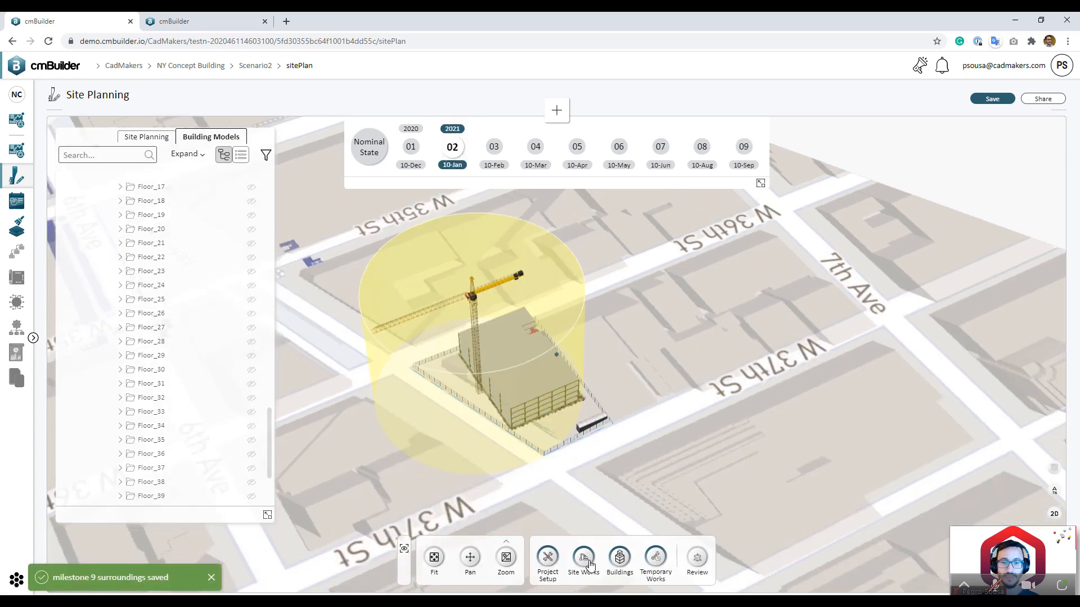
left_click(581, 558)
left_click(656, 559)
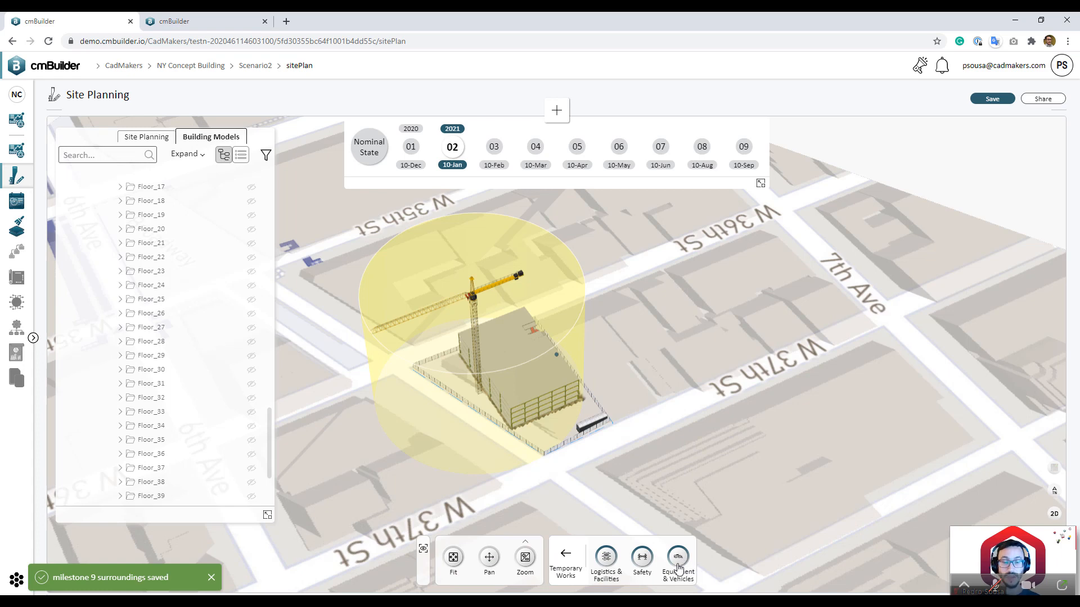
left_click(678, 568)
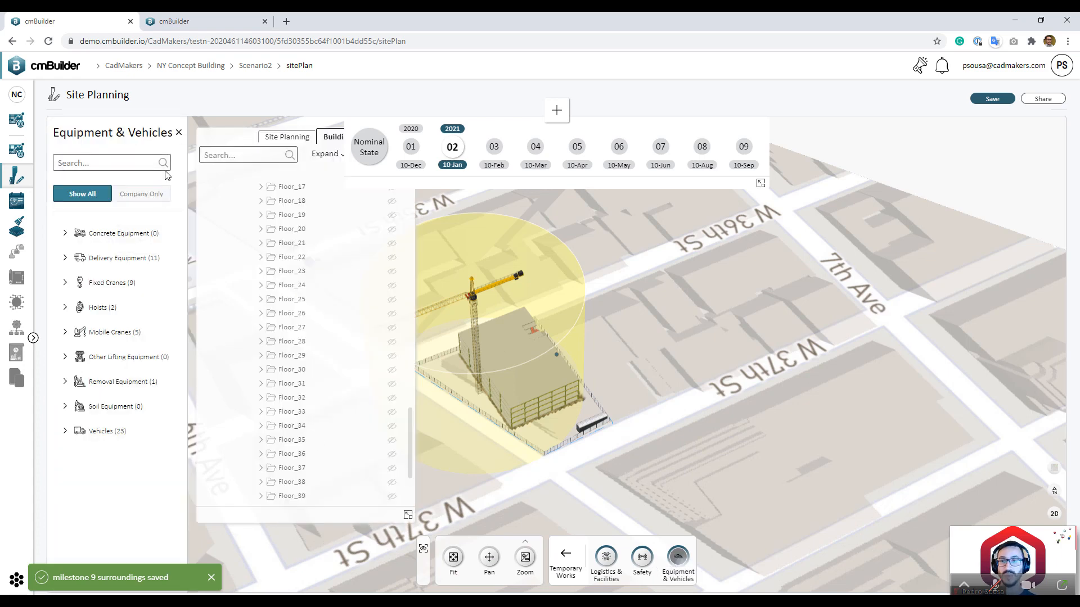
left_click(137, 263)
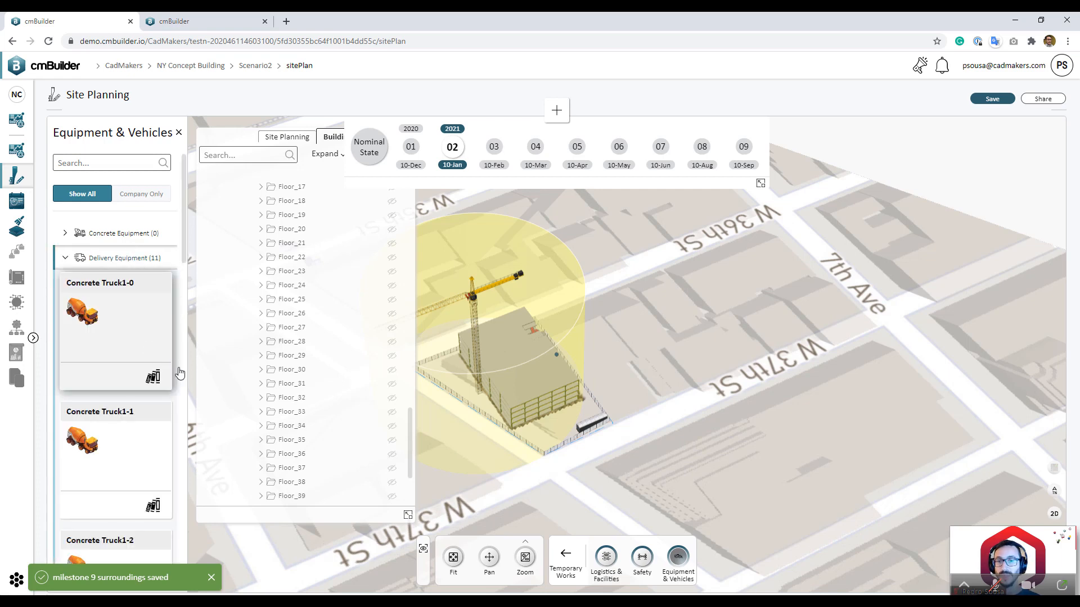
scroll(132, 436, "down", 10)
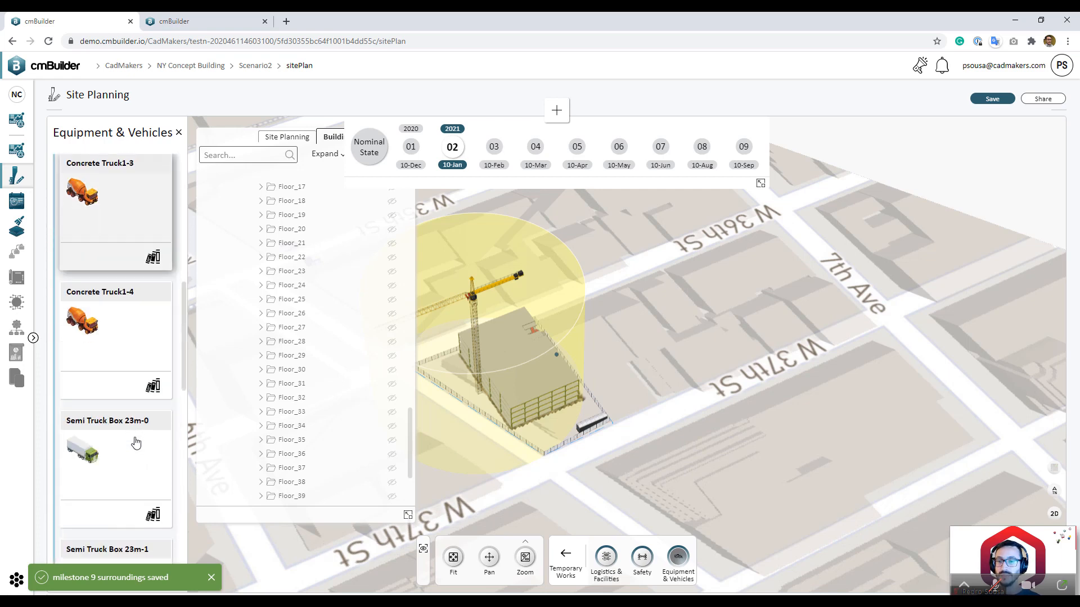
scroll(136, 444, "down", 6)
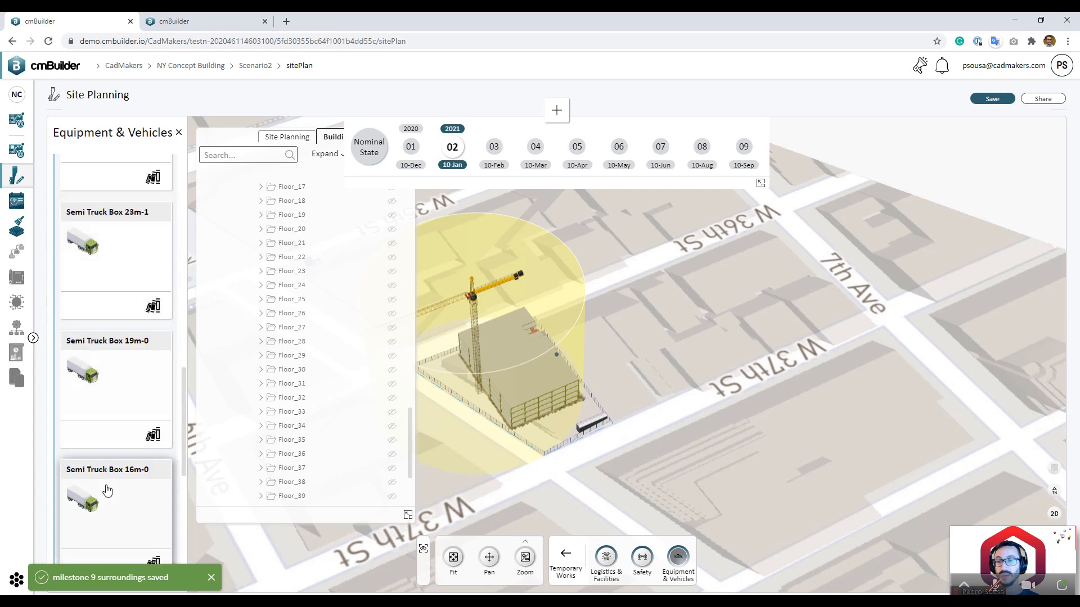
scroll(108, 470, "down", 4)
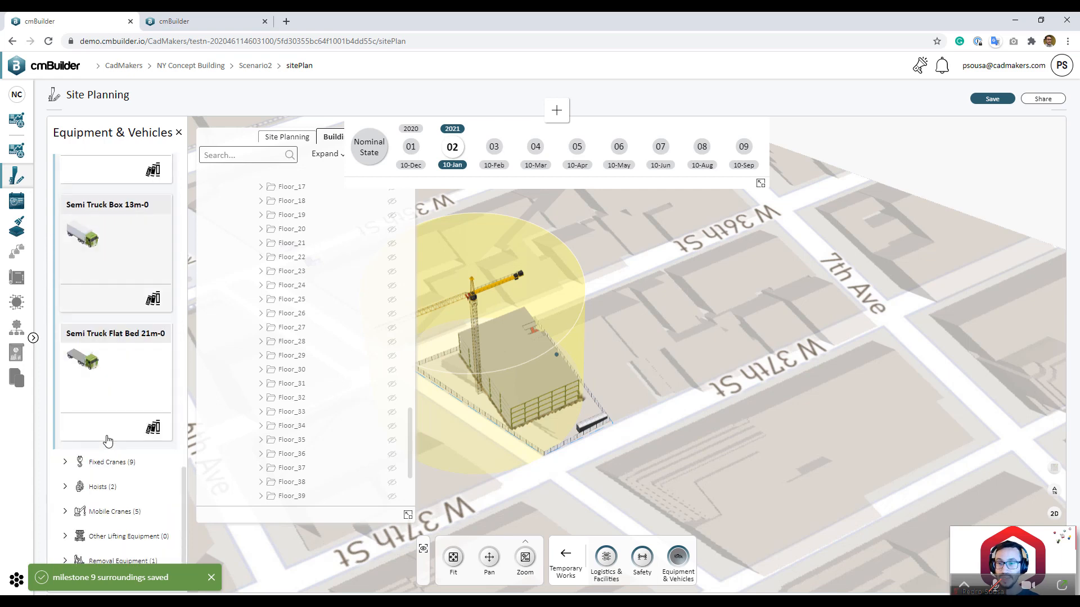
left_click(116, 377)
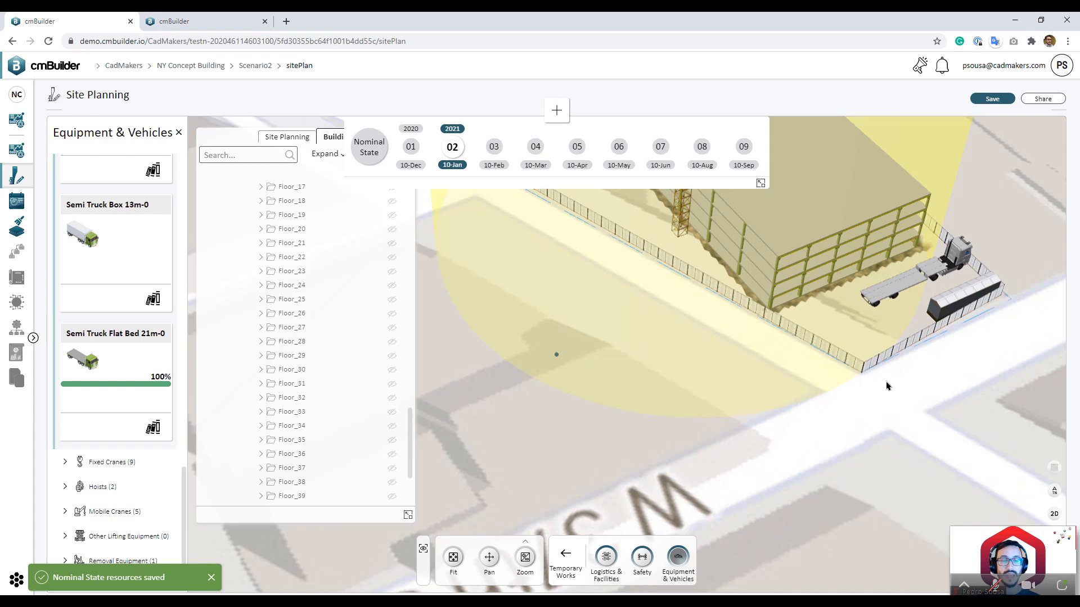
Step: Slide the truck along its X axis and look down on the site
scroll(703, 392, "down", 5)
scroll(656, 433, "up", 3)
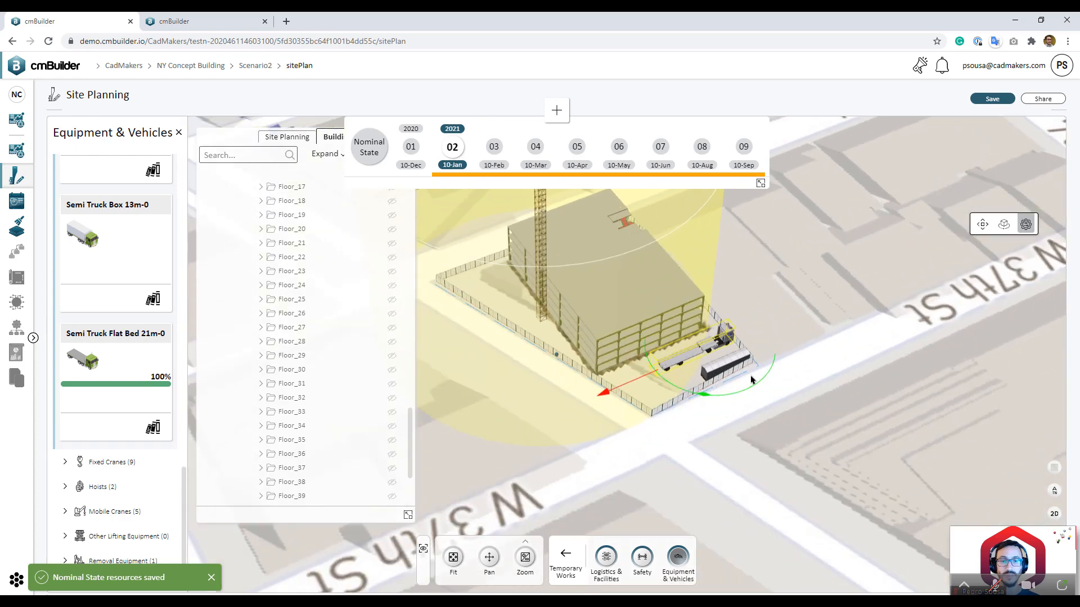
scroll(750, 380, "up", 1)
left_click(979, 226)
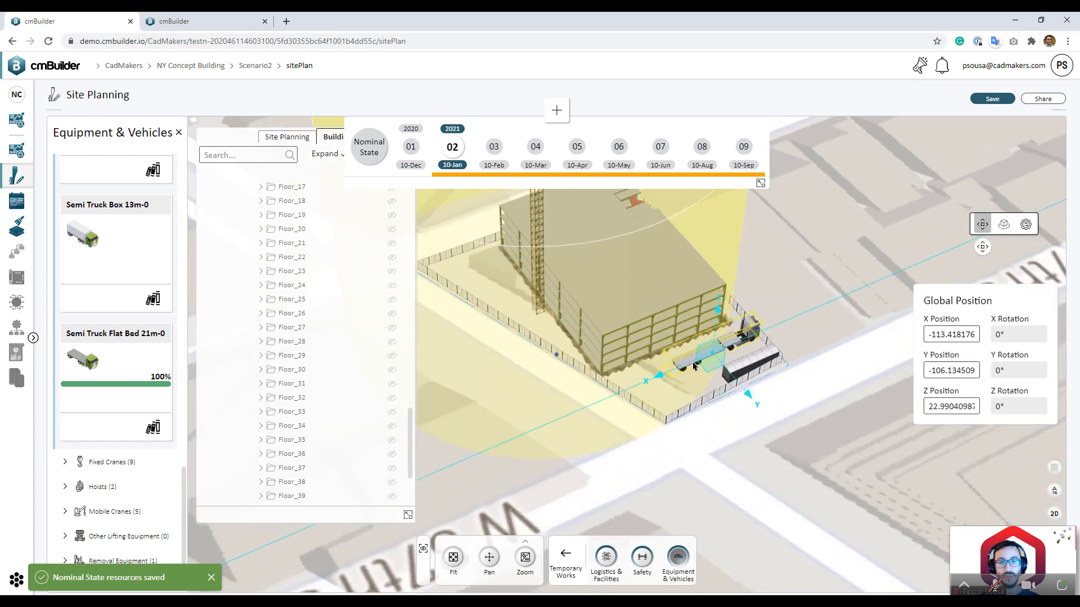
left_click_drag(655, 378, 621, 391)
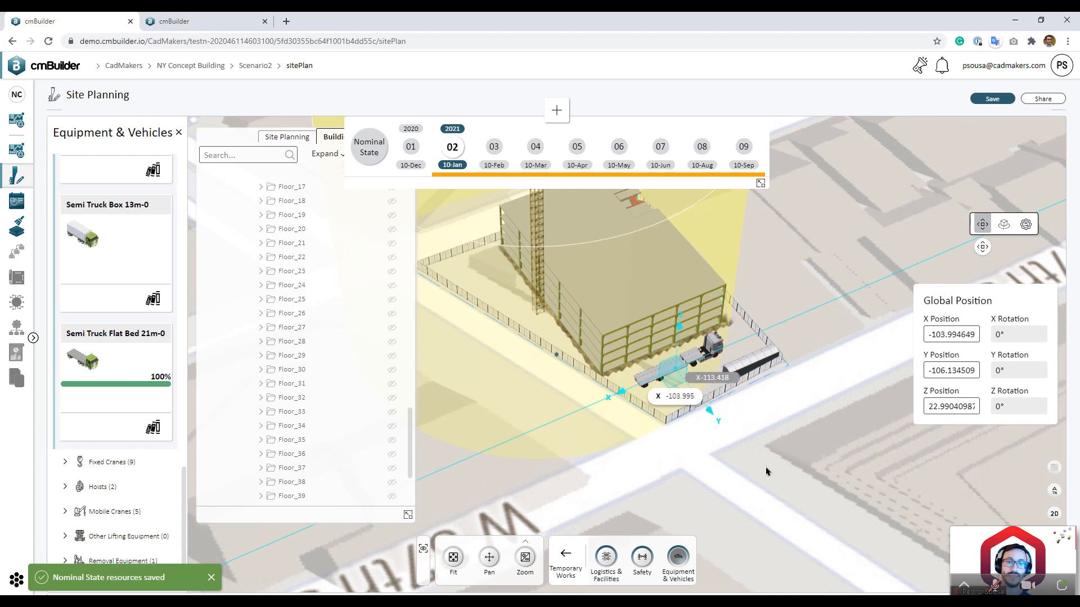
left_click_drag(776, 443, 832, 457)
left_click_drag(787, 414, 625, 311)
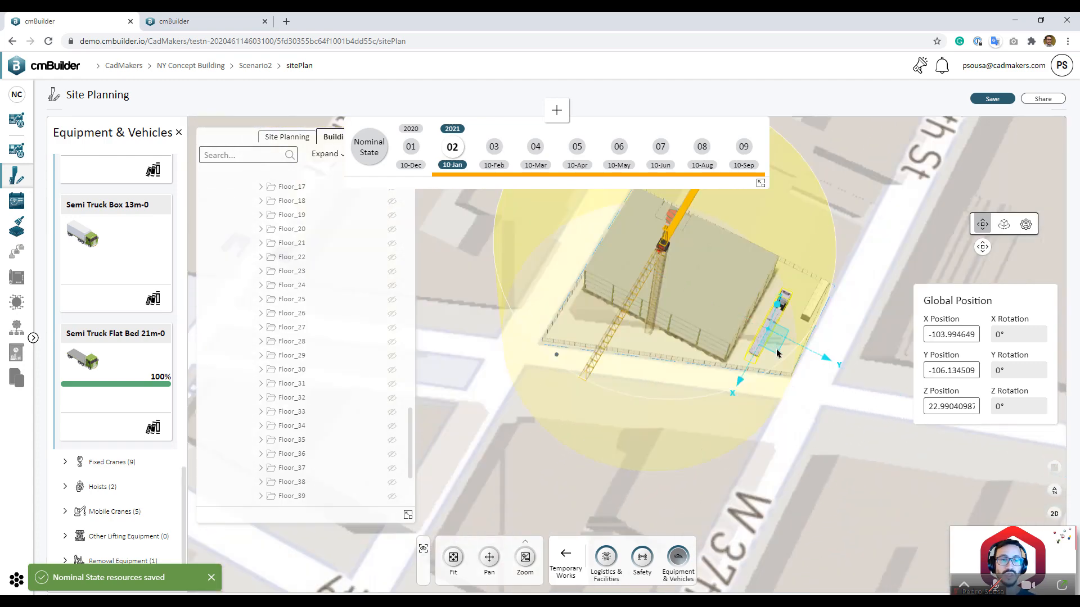
left_click_drag(774, 353, 663, 376)
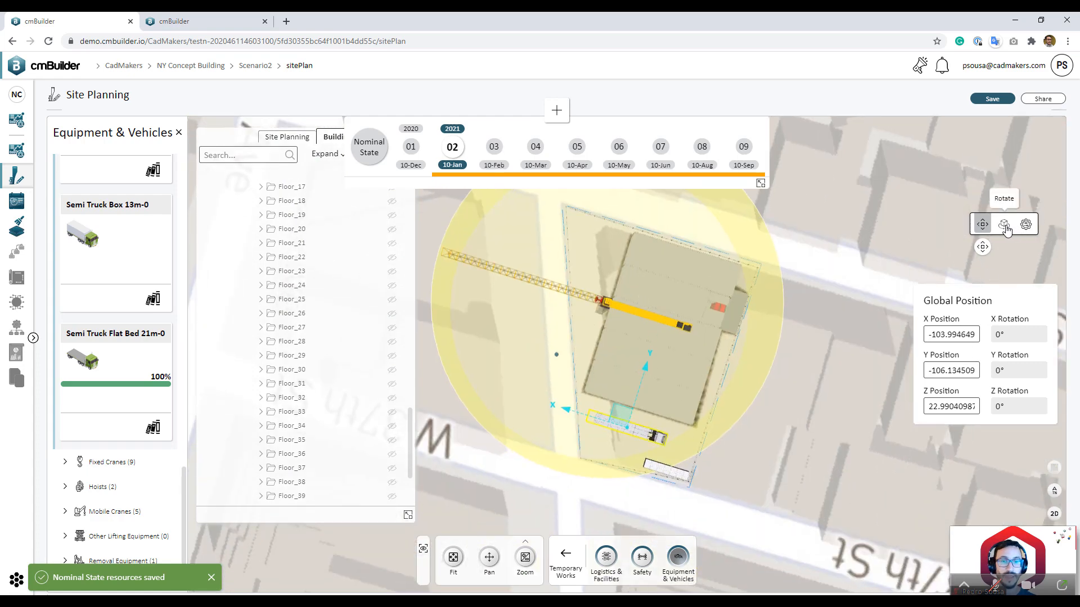
Step: Rotate the truck to 111.74° and park it along the fence at X -81.41, Y -121.50
left_click(1004, 224)
left_click_drag(599, 483, 796, 415)
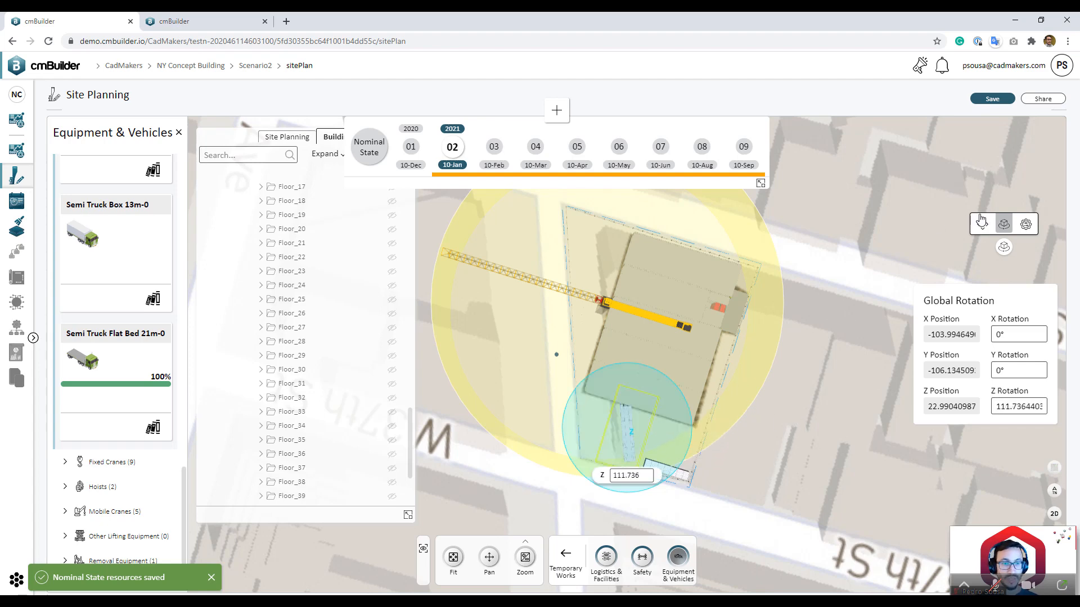
left_click(982, 224)
left_click(629, 430)
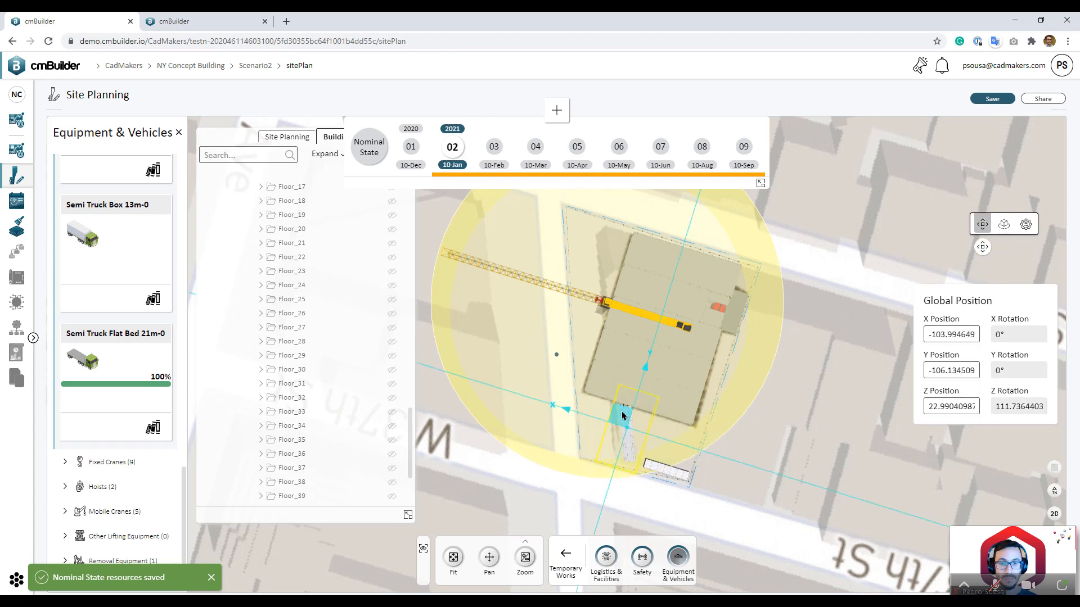
middle_click_drag(622, 413, 608, 436)
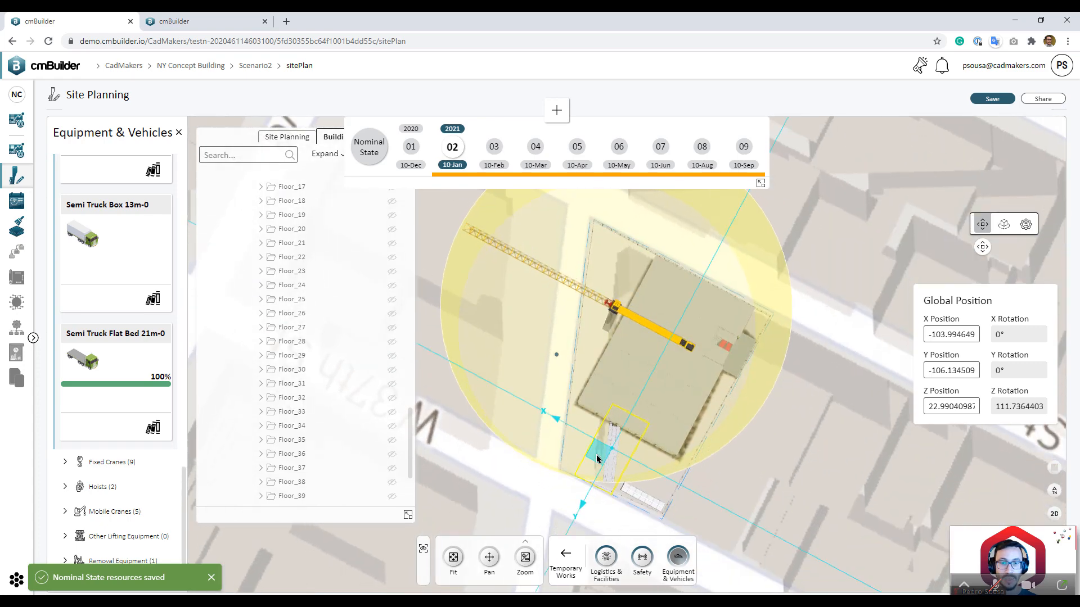
left_click_drag(598, 458, 551, 371)
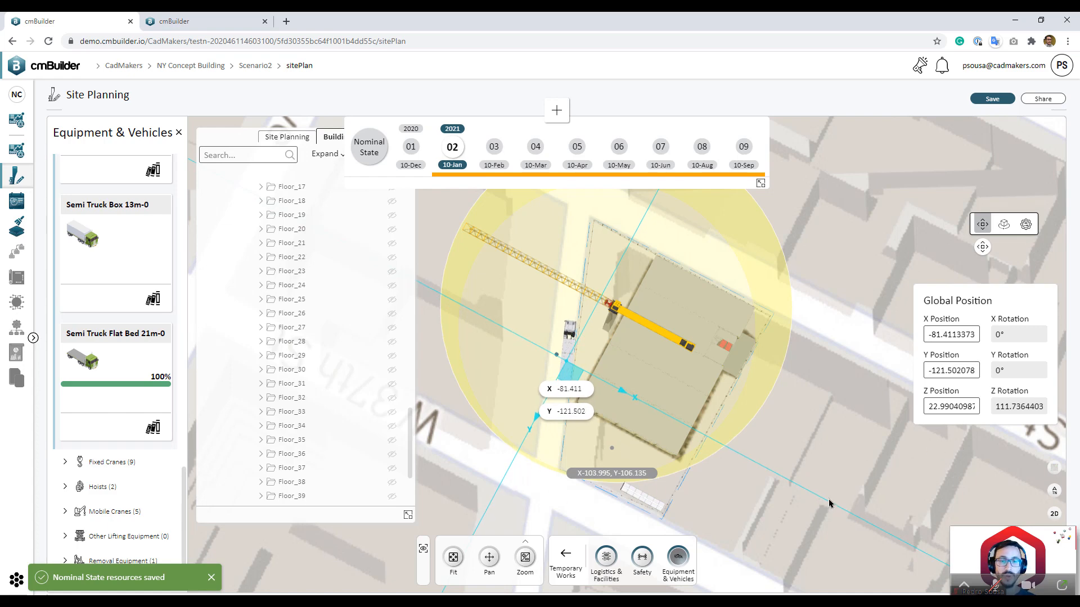
left_click_drag(828, 499, 912, 433)
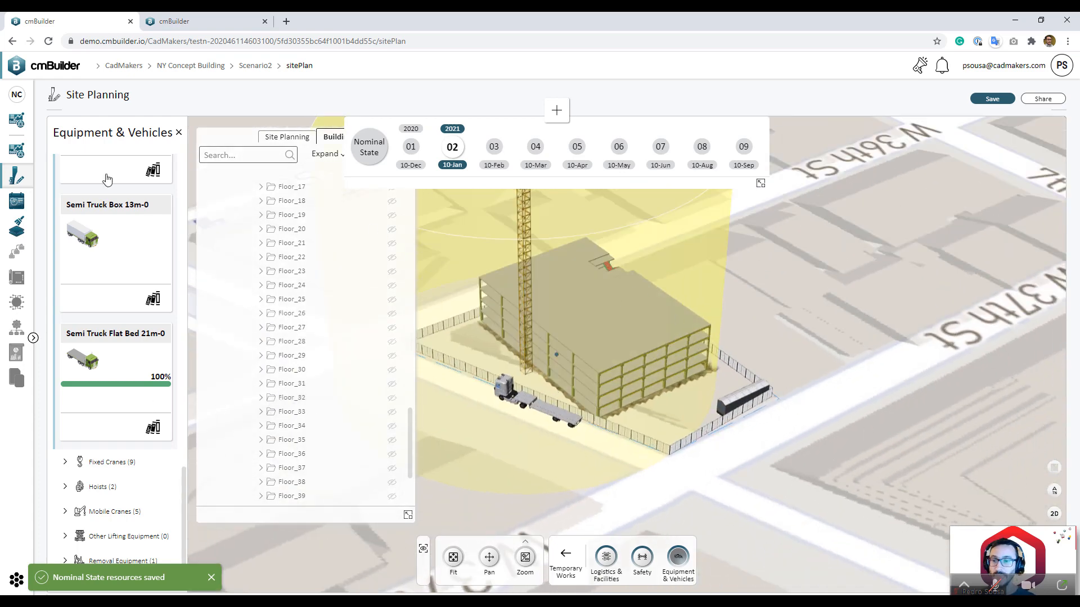
left_click(178, 133)
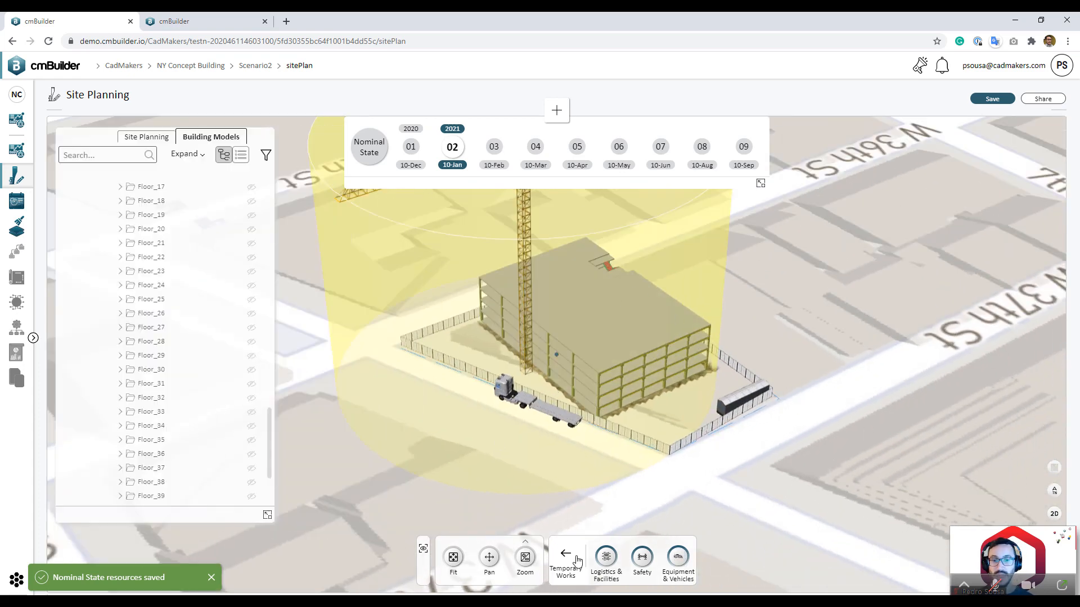
left_click(606, 557)
left_click(649, 560)
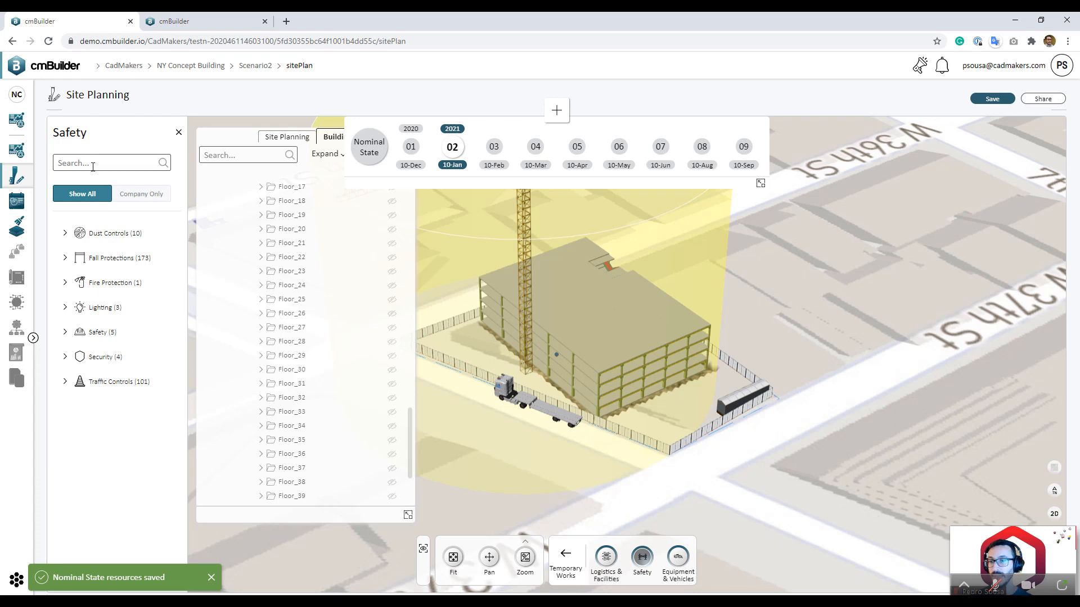
type("fl")
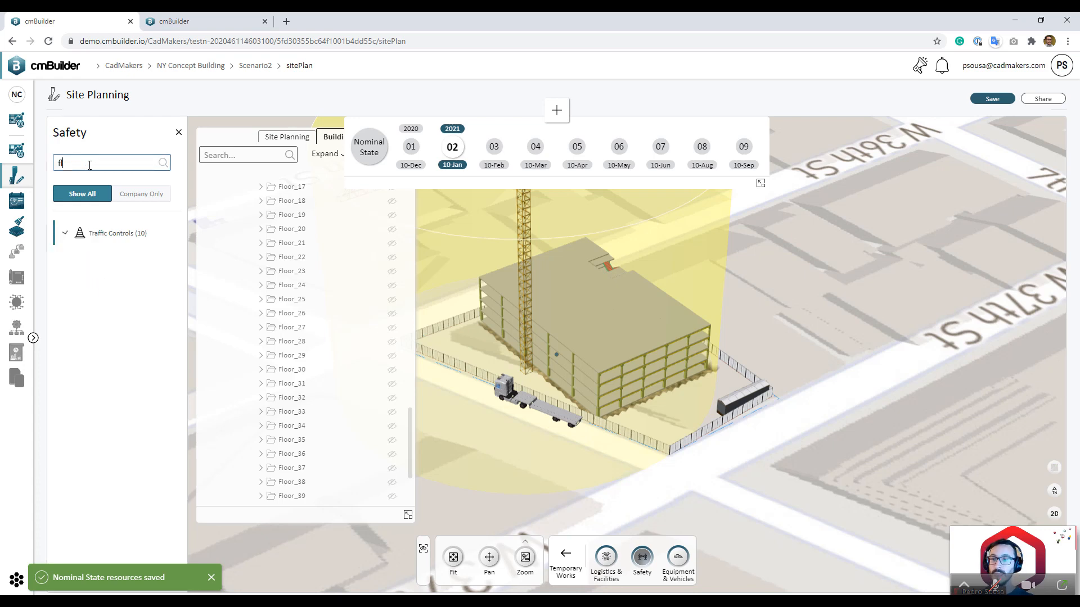
type("agger")
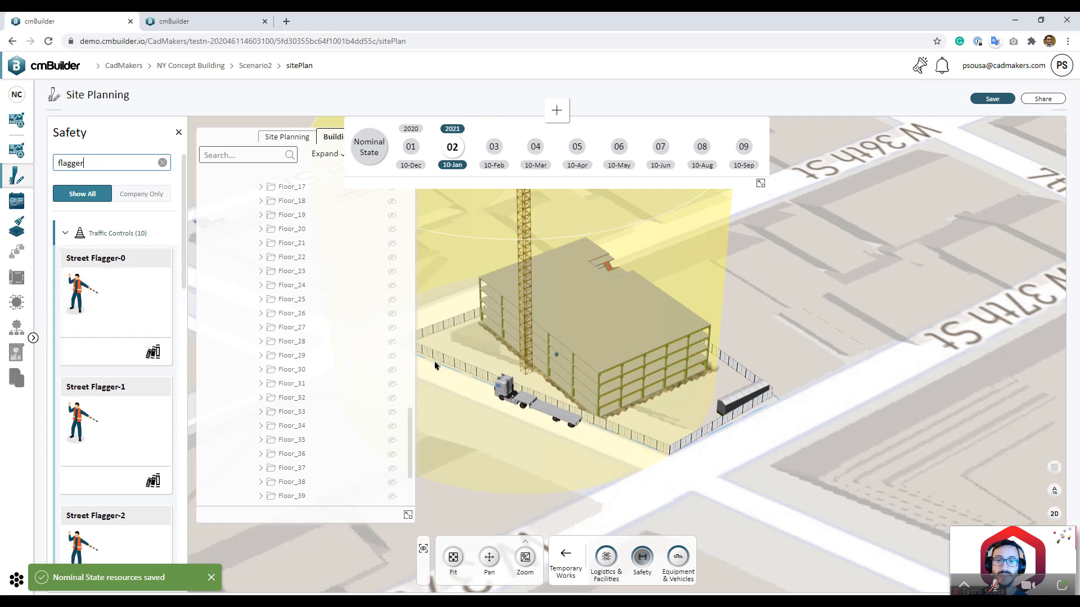
double_click(79, 163)
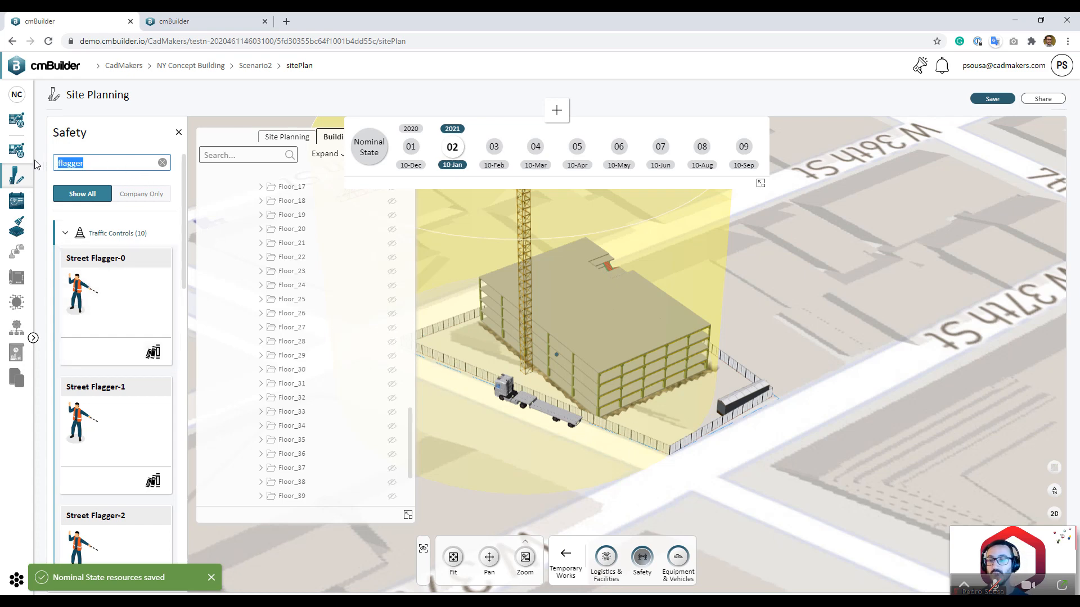
type("cone")
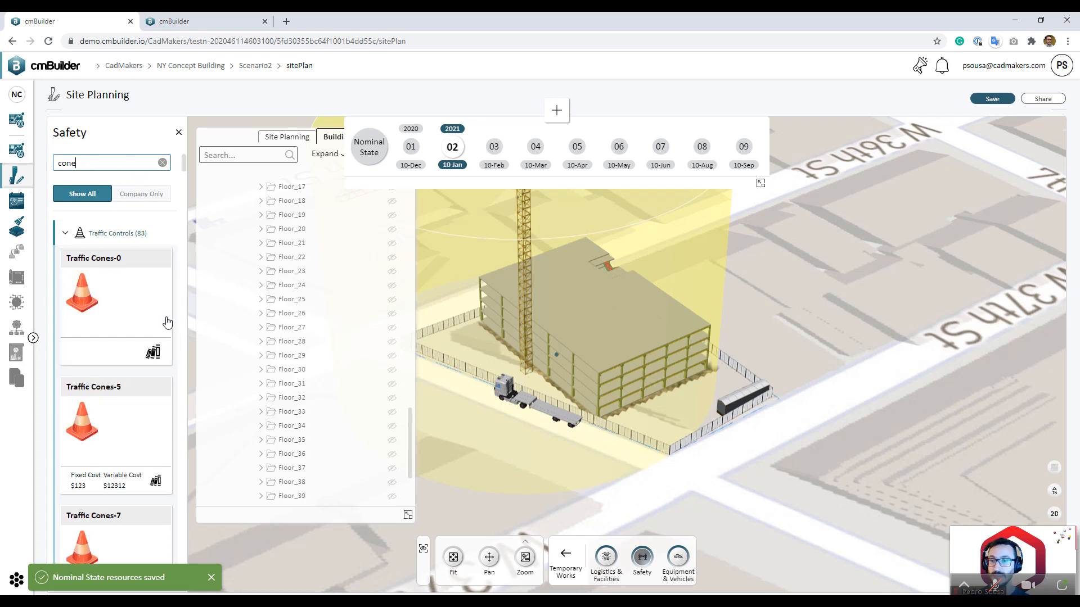
left_click(180, 134)
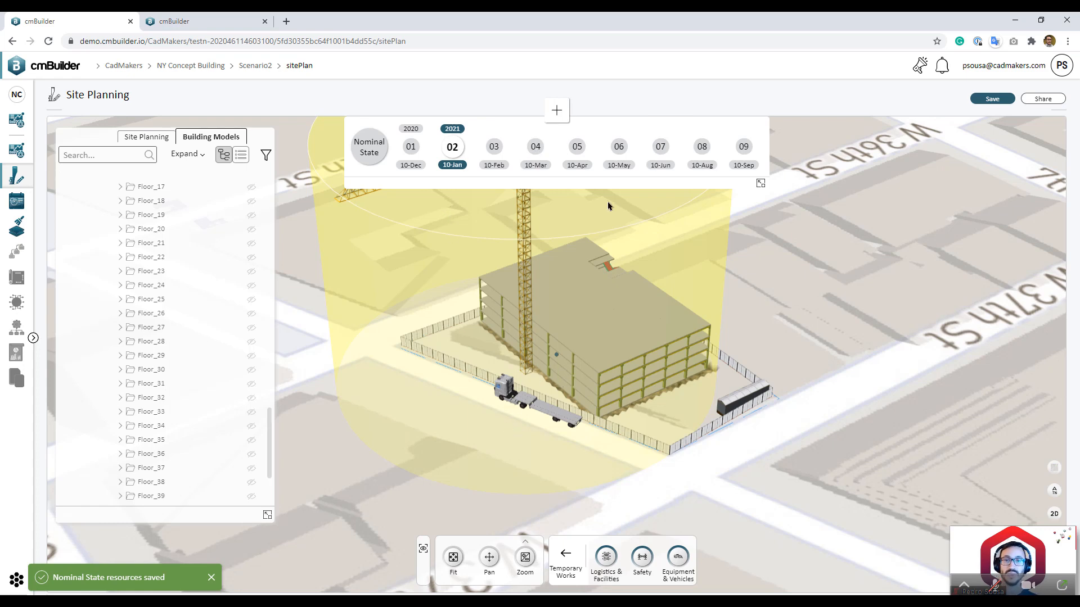
Step: Review the tower at milestones 08 and 09 and orbit around it
left_click(700, 147)
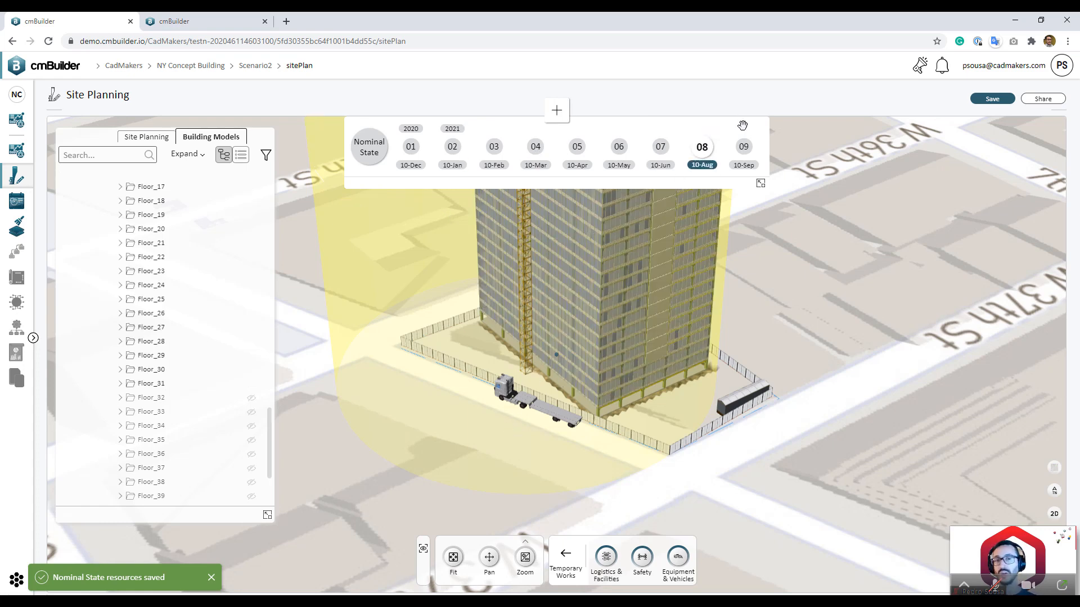
left_click(744, 149)
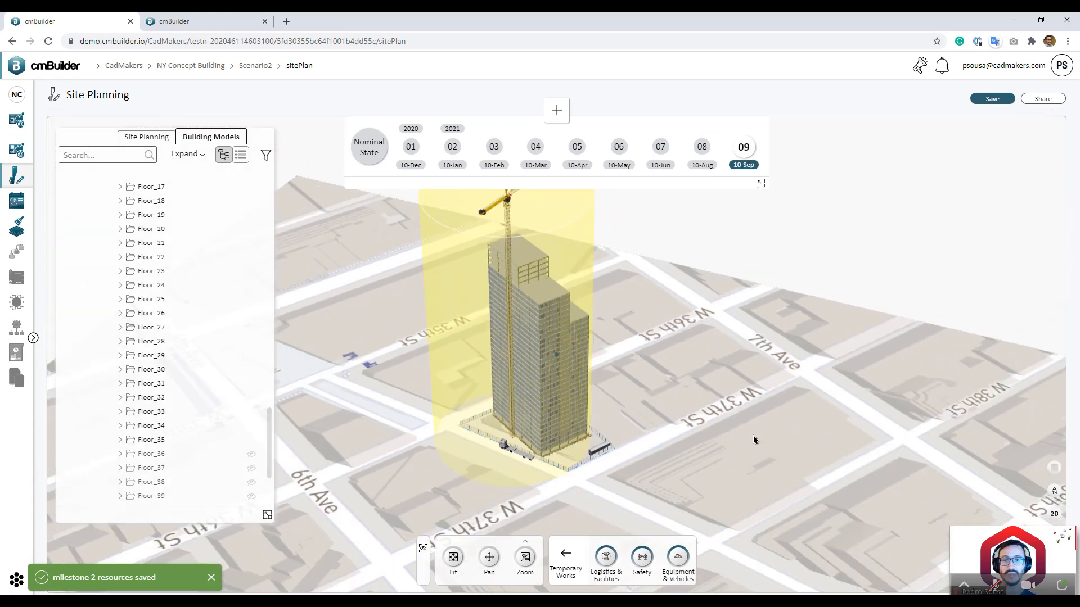
left_click(712, 148)
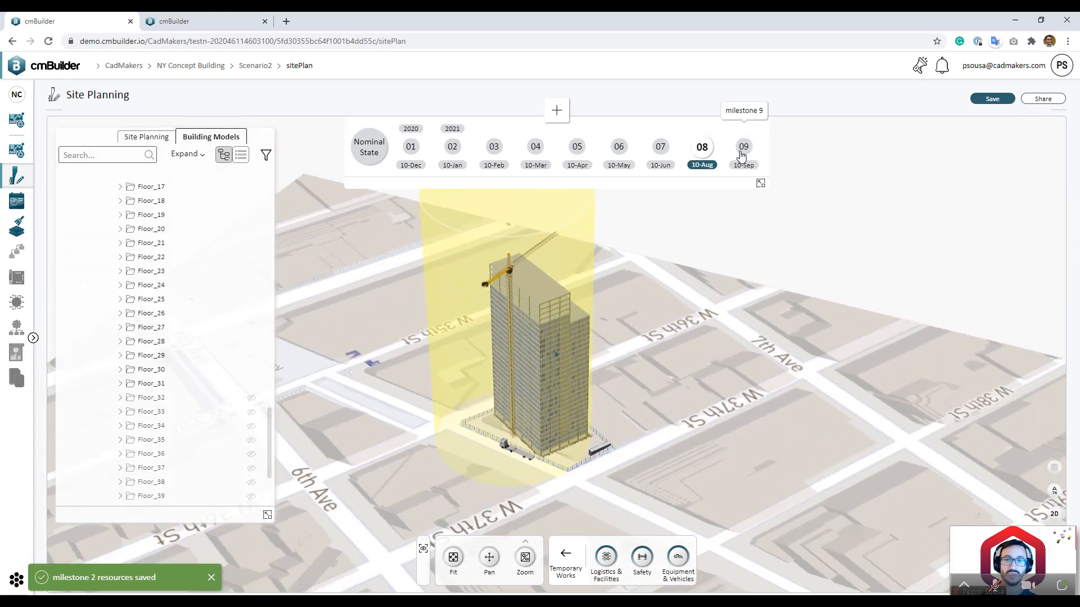
left_click_drag(741, 335, 699, 387)
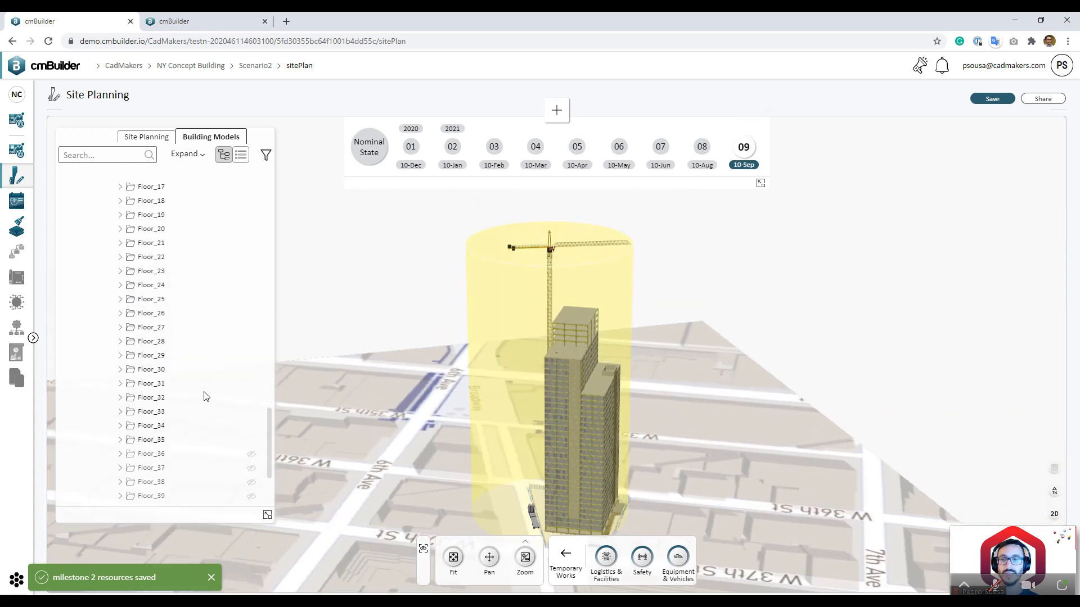
scroll(205, 396, "down", 2)
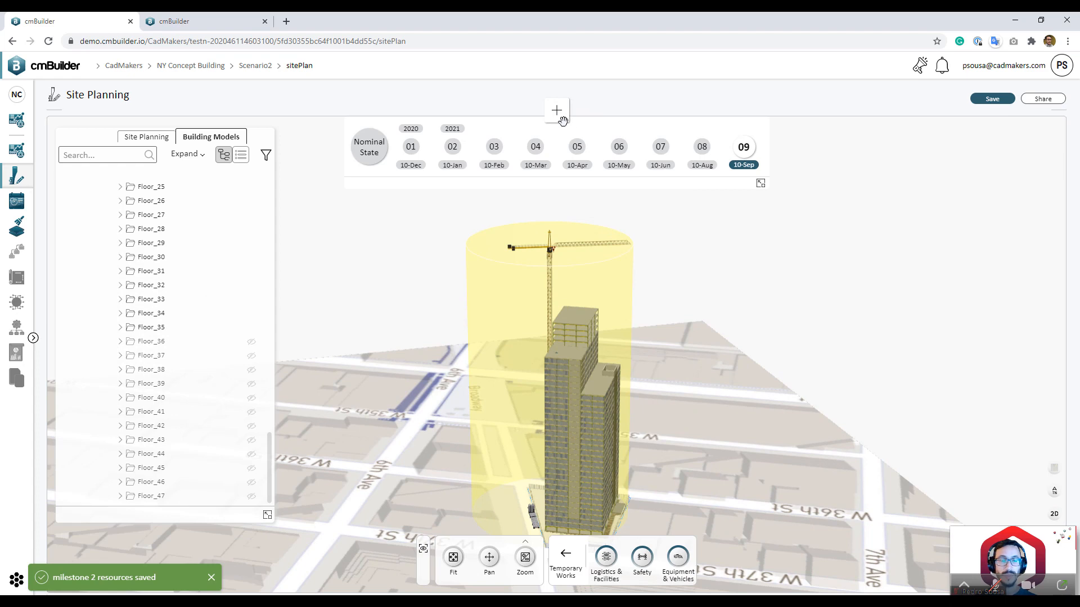
Step: Create milestone 10 dated 10-Oct 2021 and try selecting Floor_36–39, then Floor_40–43
left_click(557, 111)
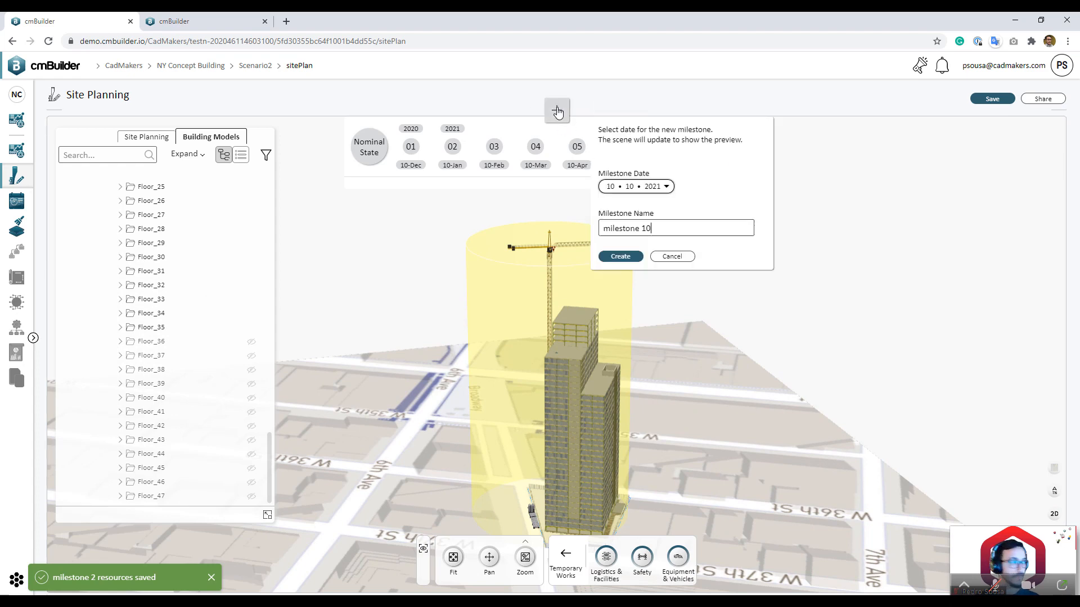
left_click(620, 257)
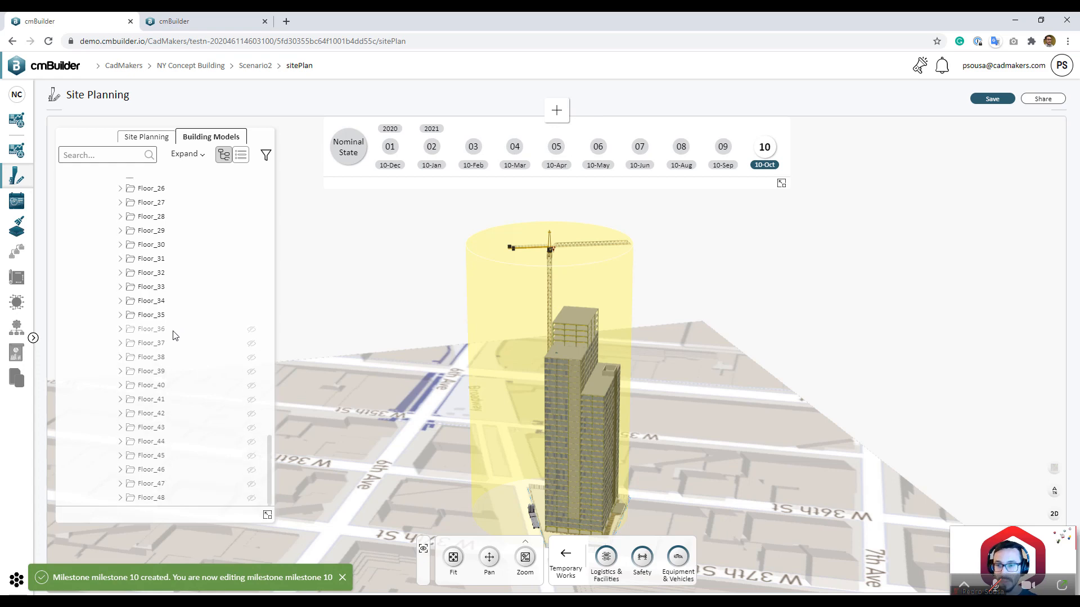
left_click(173, 331)
left_click(247, 373, "shift")
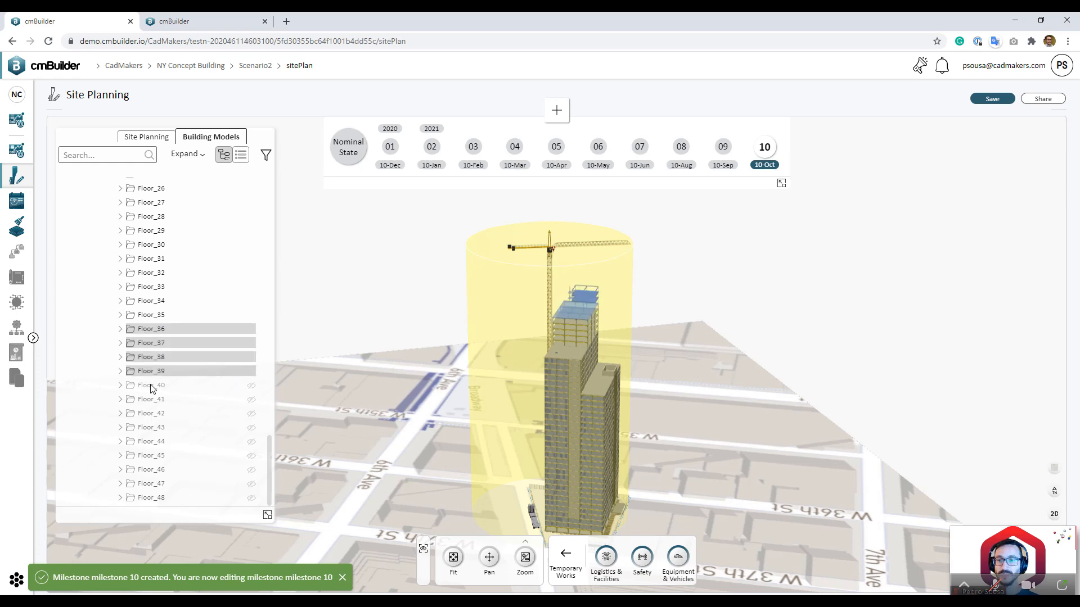
scroll(174, 398, "up", 1)
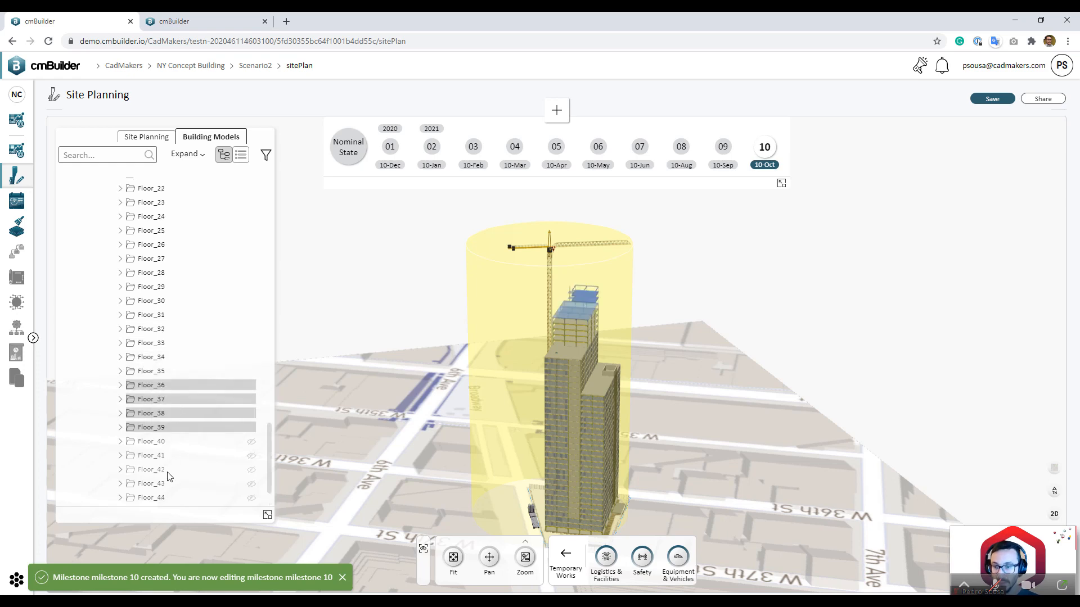
left_click(167, 444)
left_click(201, 489, "shift")
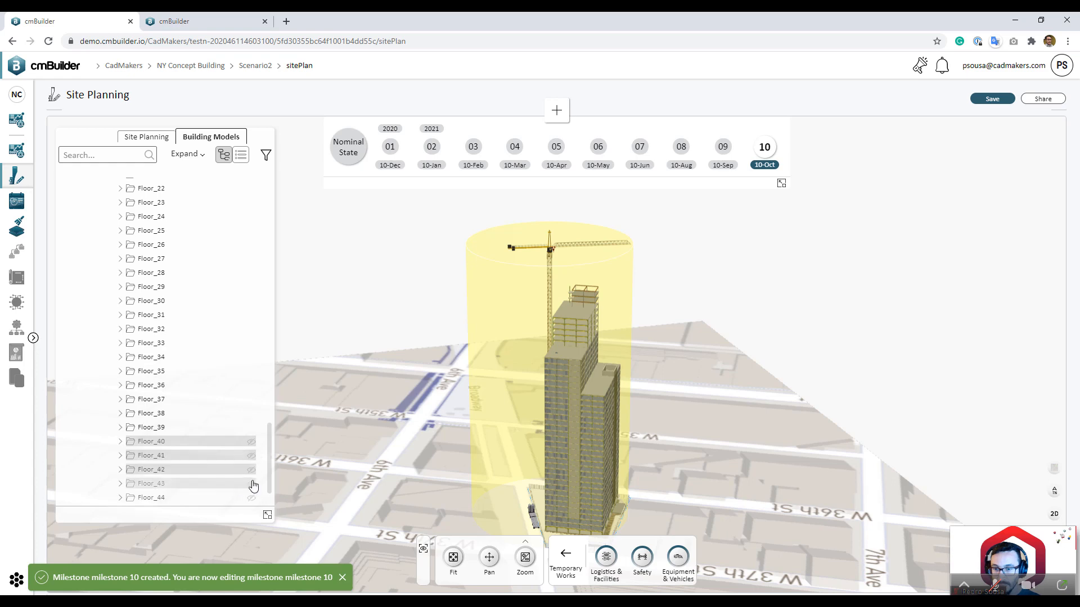
left_click_drag(272, 446, 272, 287)
Step: Show Floor_32 through Floor_39 at this milestone and tilt the view
left_click(163, 304)
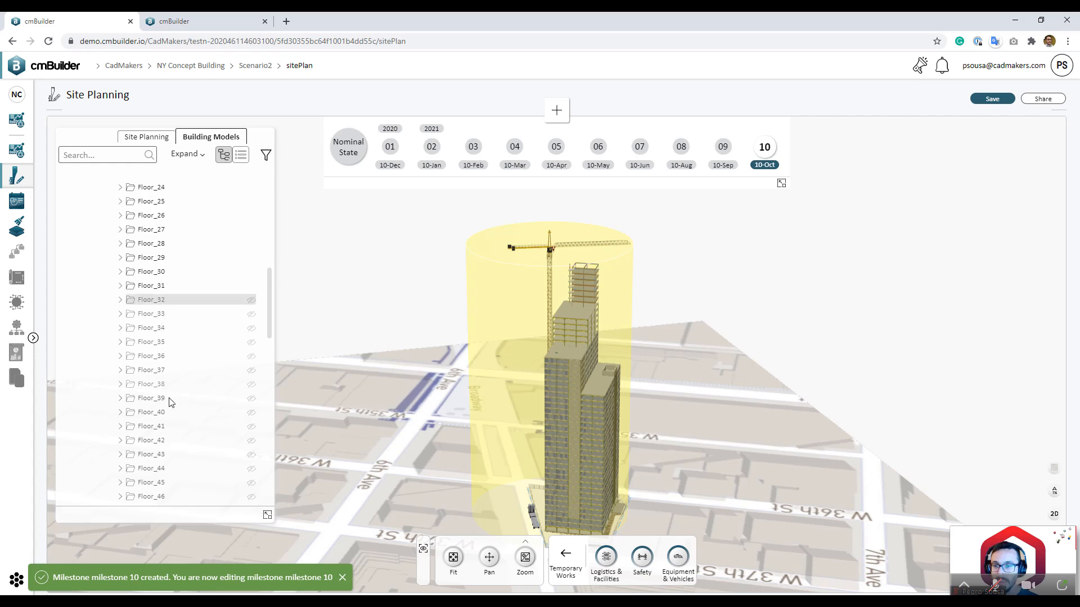
left_click(235, 387, "shift")
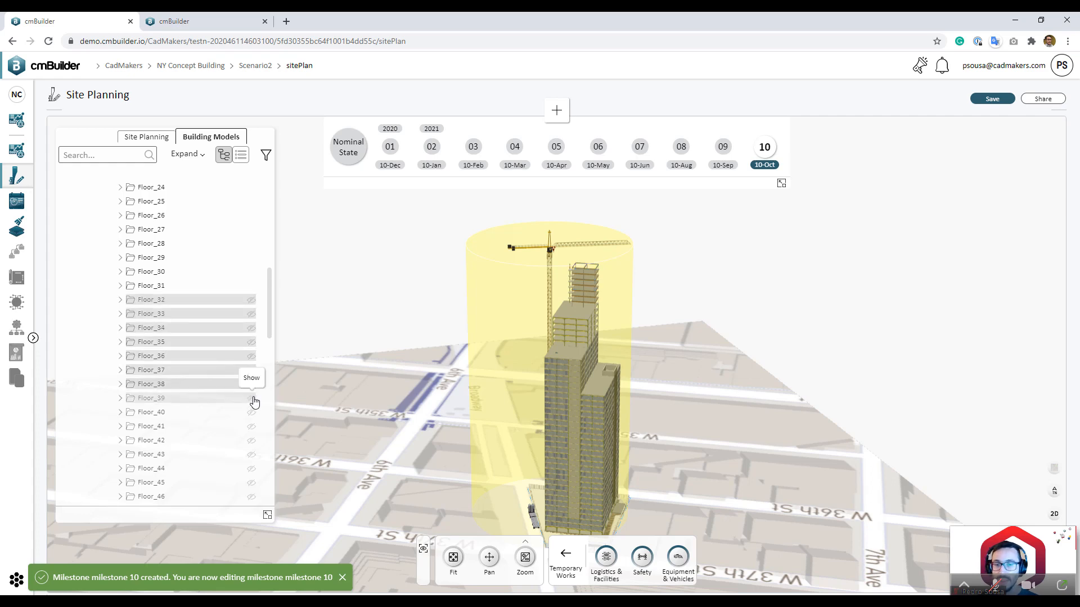
left_click(254, 402)
left_click(700, 399)
left_click_drag(700, 399, 653, 390)
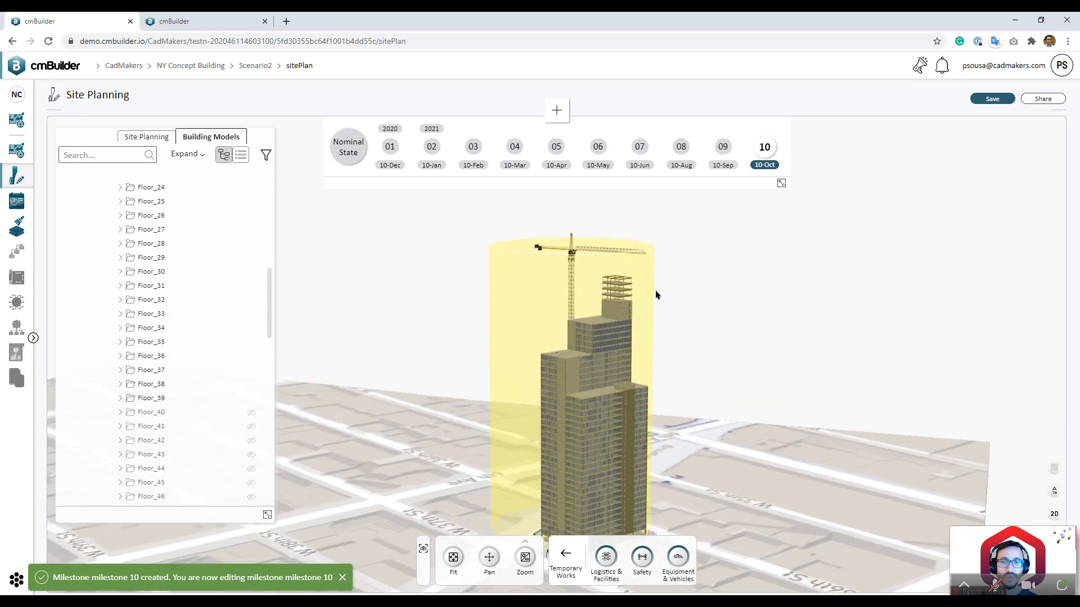
Step: Create milestone 11 dated 10-Nov 2021 and show floors Floor_44 through Floor_48
left_click(557, 111)
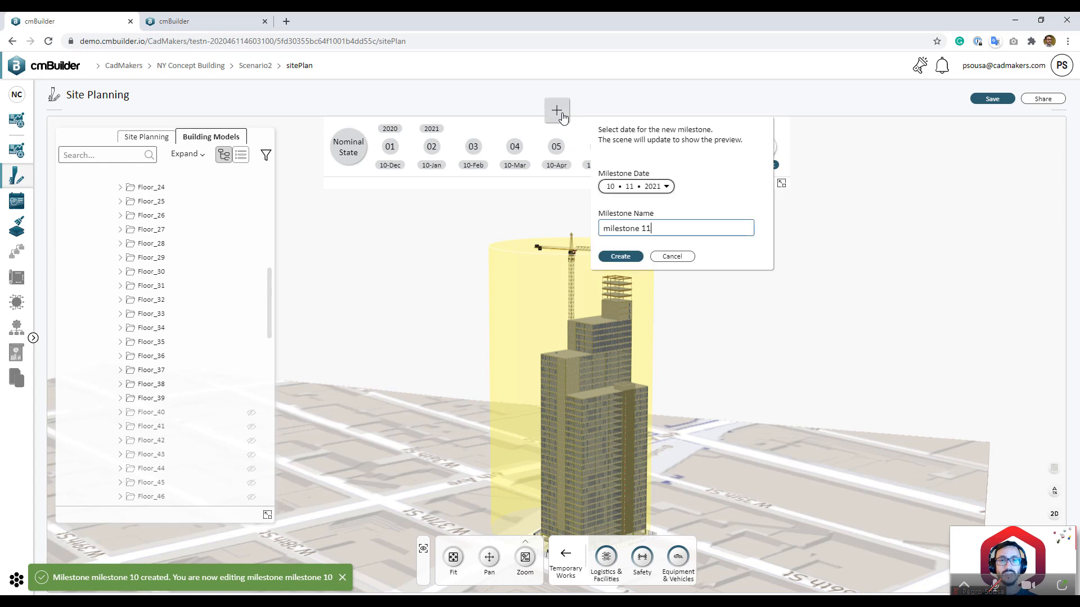
left_click(619, 255)
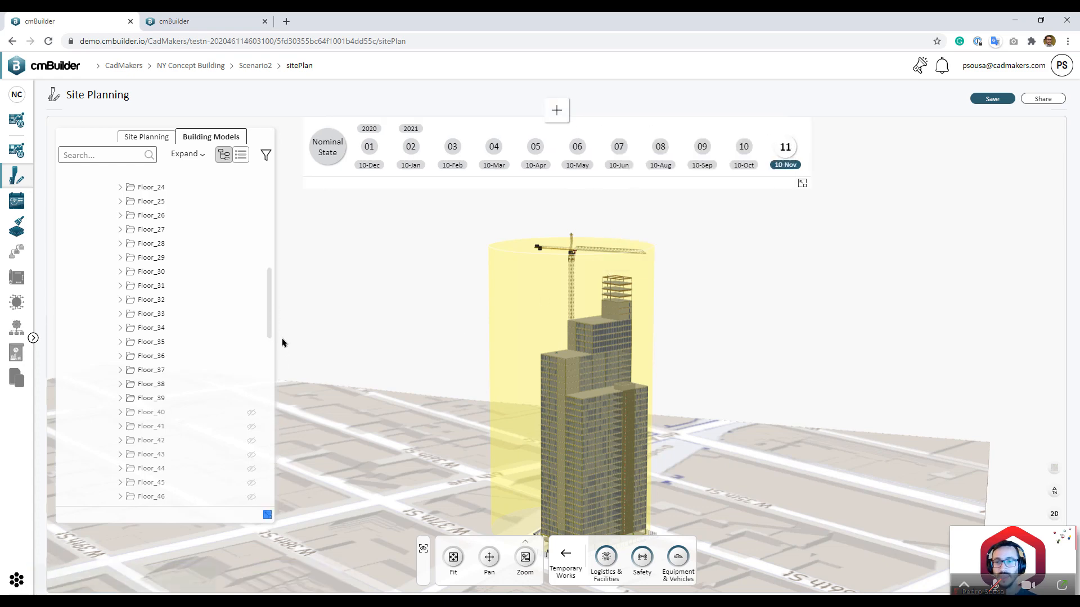
scroll(262, 482, "down", 2)
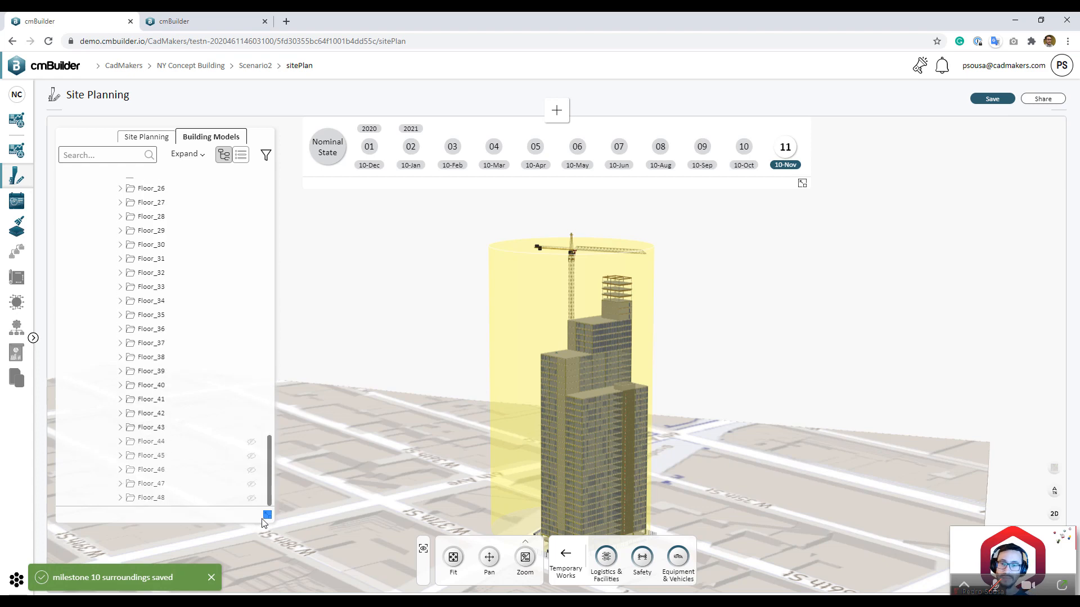
left_click(188, 443)
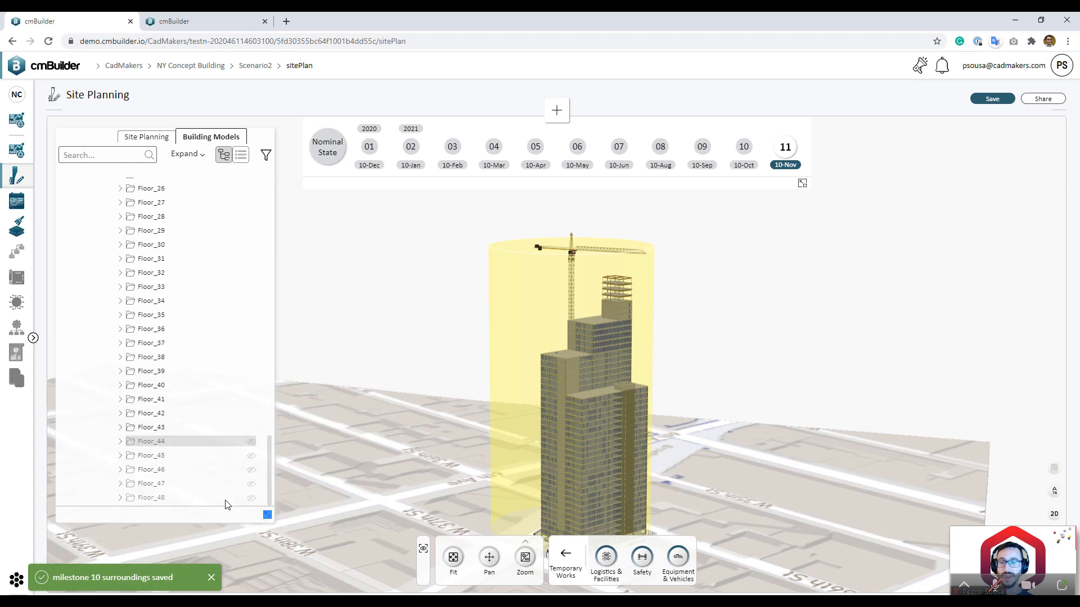
left_click(190, 499, "shift")
left_click(264, 494)
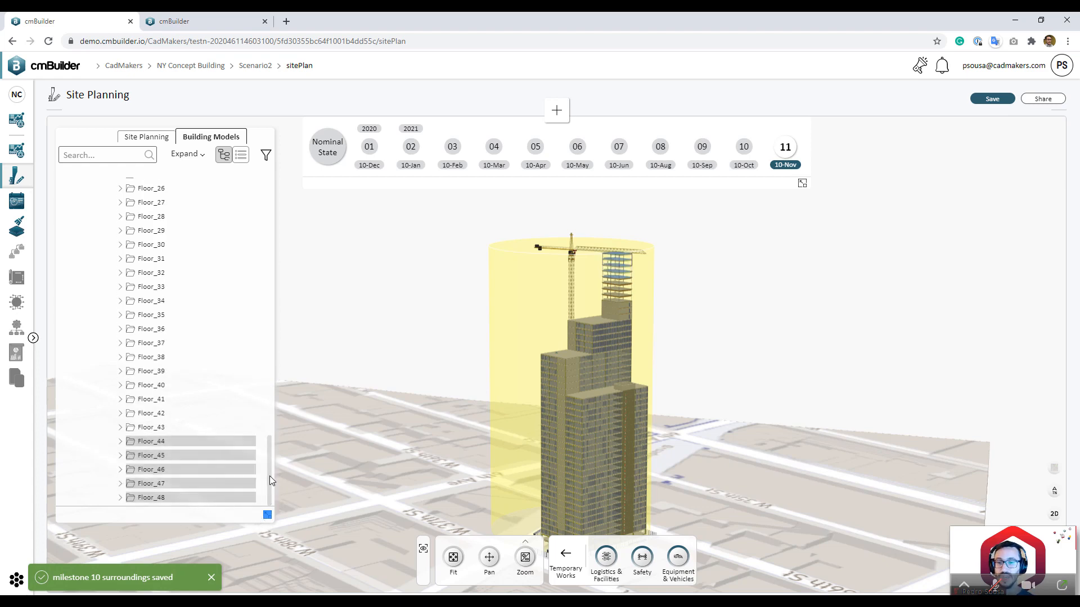
Step: Select Floor_40 through Floor_47 in the building model, then clear the selection
scroll(272, 417, "down", 5)
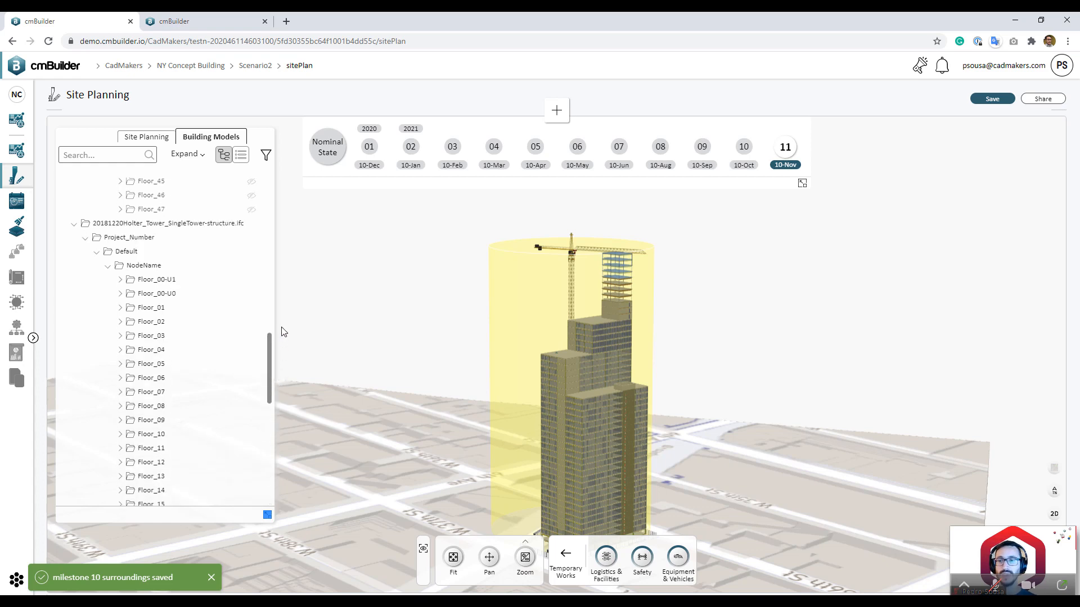
scroll(279, 318, "up", 4)
scroll(268, 309, "up", 2)
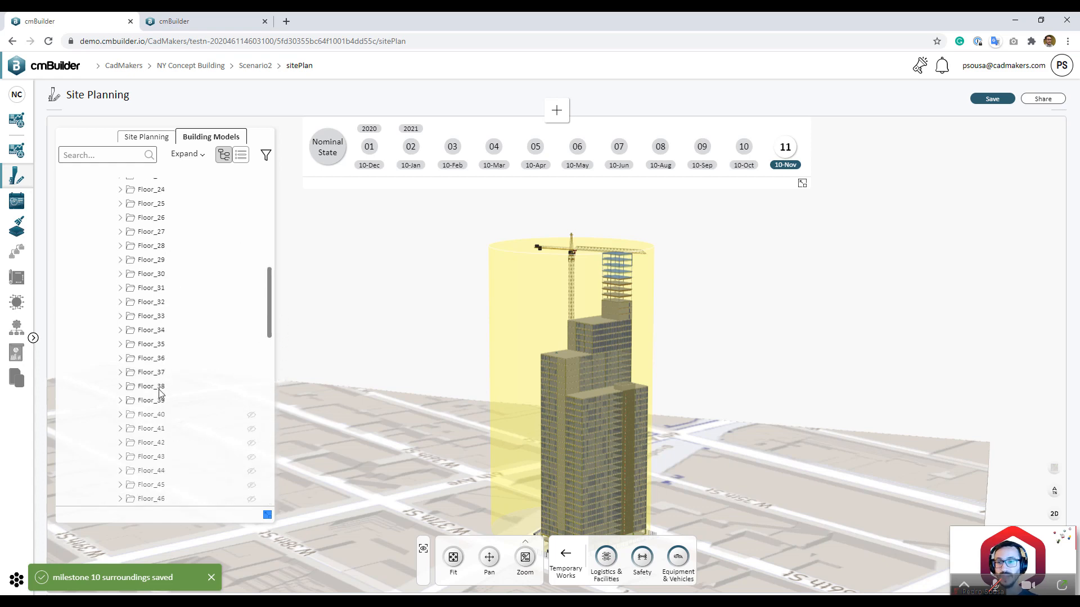
left_click(171, 413)
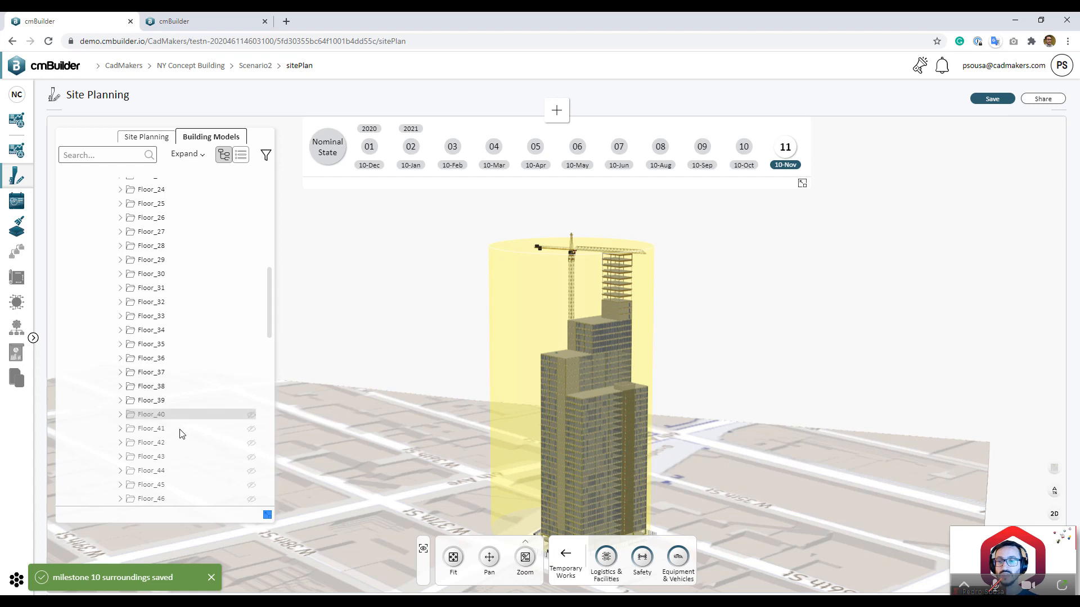
scroll(179, 423, "down", 1)
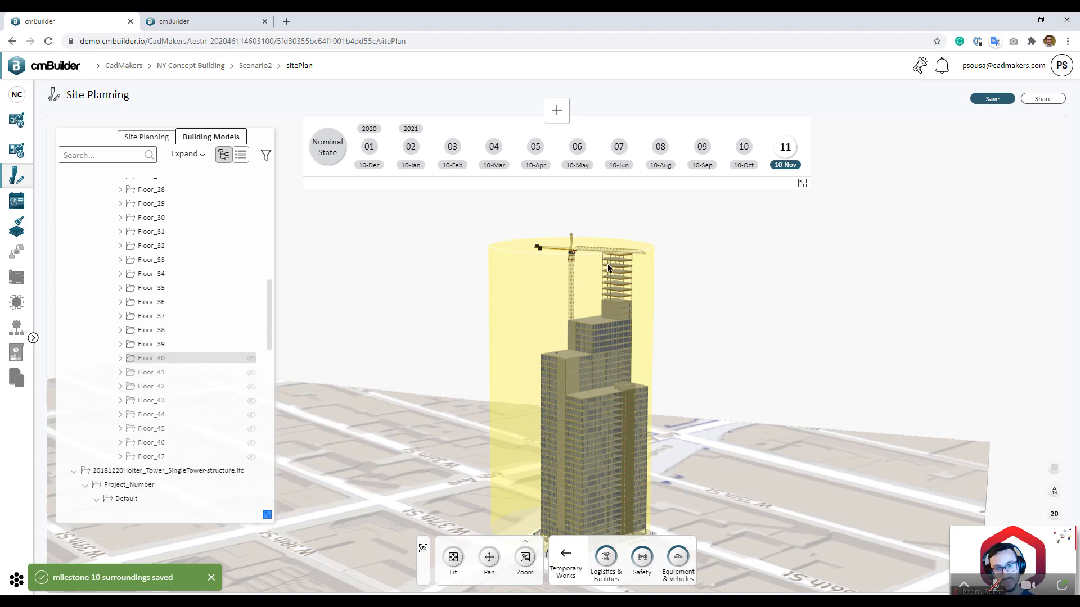
left_click(171, 456, "shift")
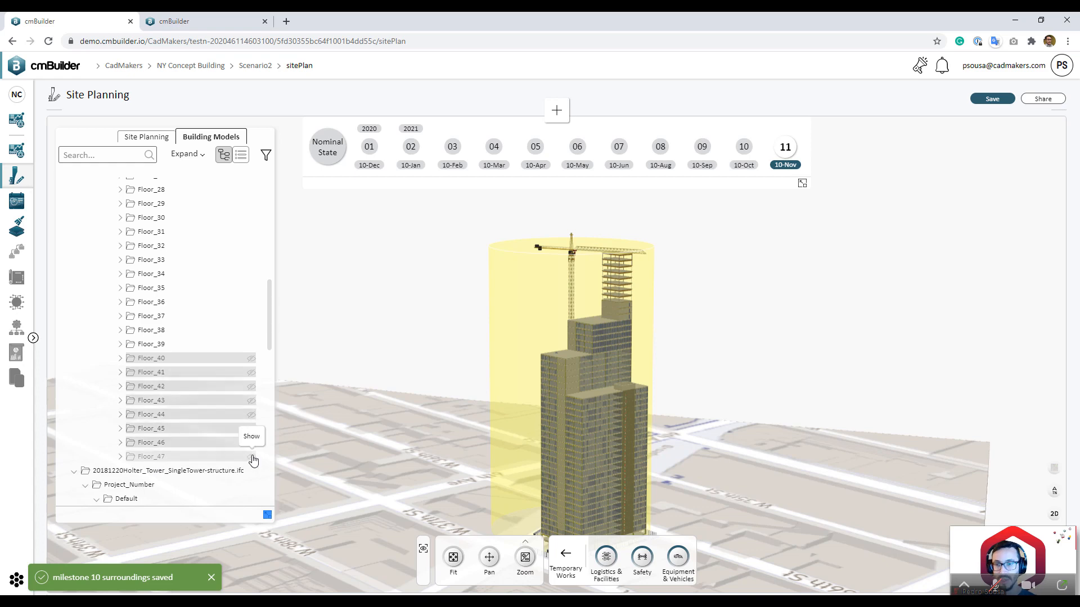
left_click_drag(739, 345, 795, 356)
left_click(751, 369)
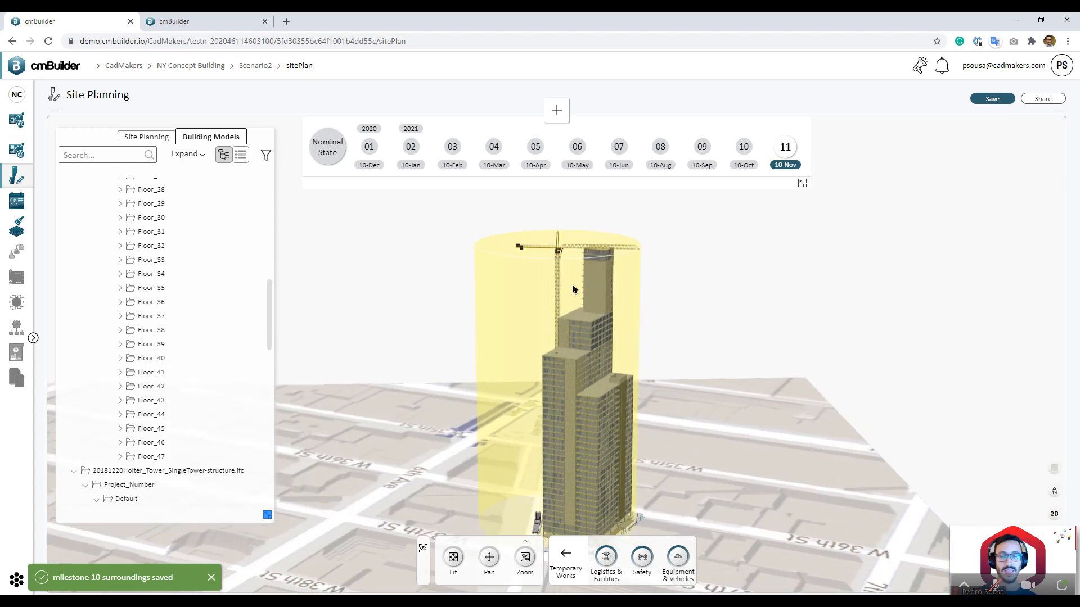
Step: Raise the tower crane above the roof and collapse the building model tree
left_click_drag(710, 331, 563, 303)
left_click(571, 302)
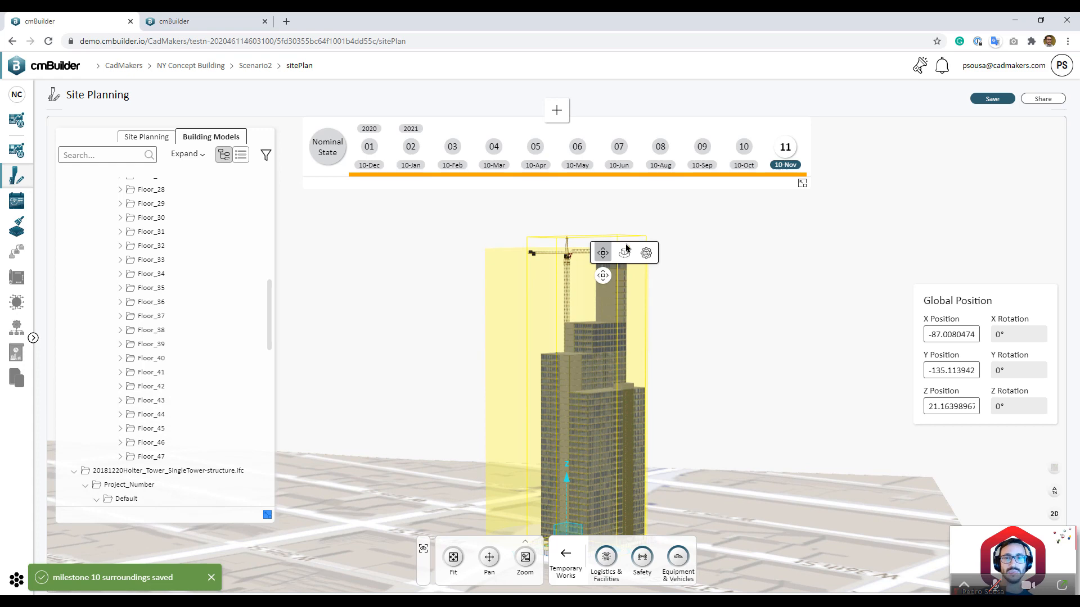
left_click(646, 252)
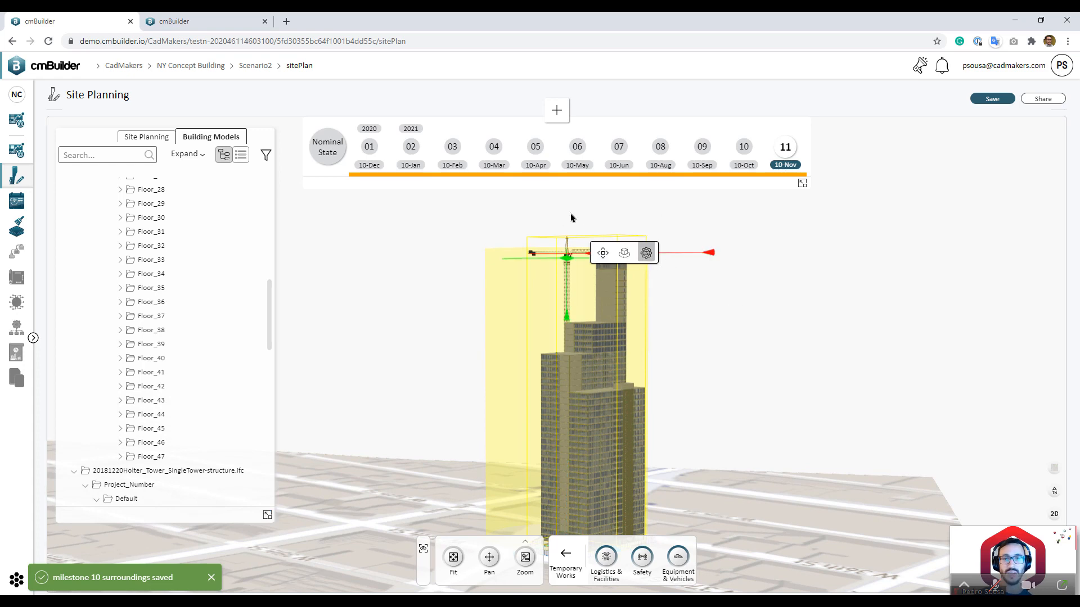
left_click_drag(834, 296, 812, 323)
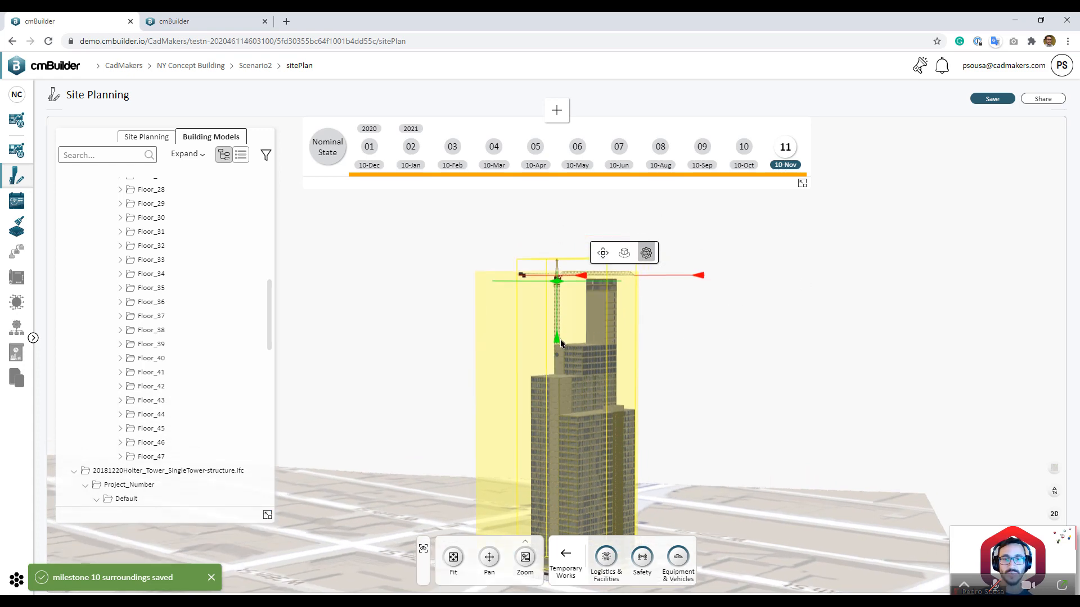
left_click_drag(561, 343, 558, 326)
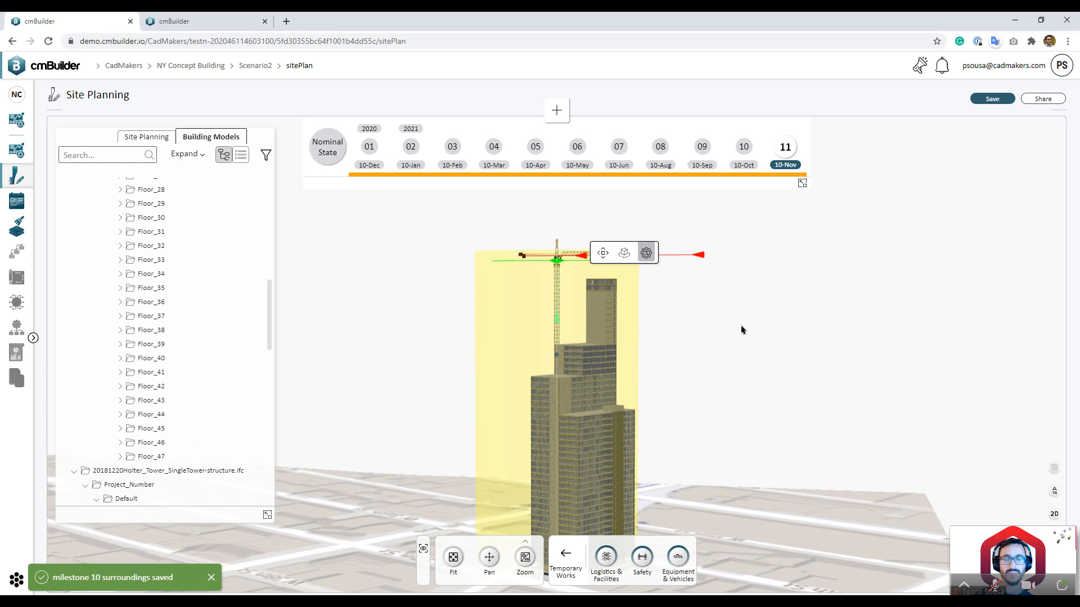
left_click(759, 346)
left_click_drag(761, 359, 744, 402)
left_click(266, 518)
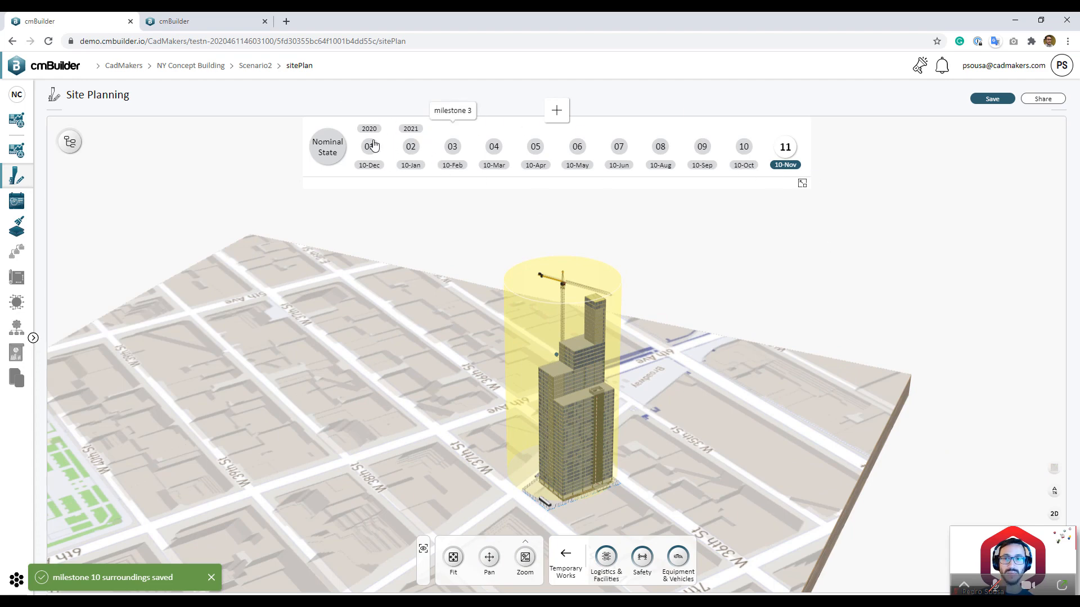
Step: Switch to milestone 01, shrink the timeline, and show the surrounding city buildings
left_click(369, 146)
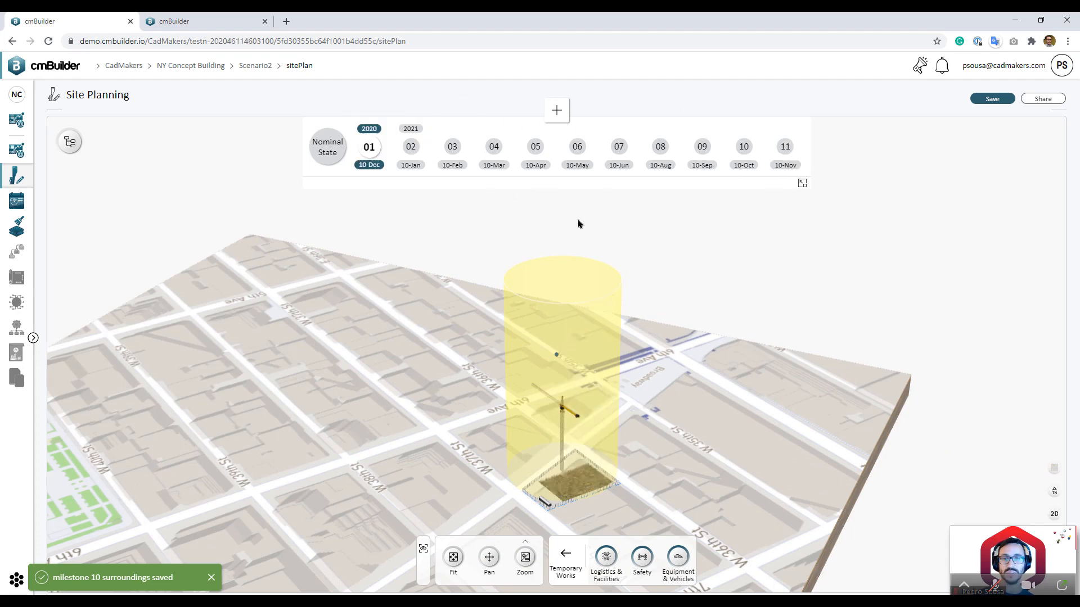
left_click(801, 184)
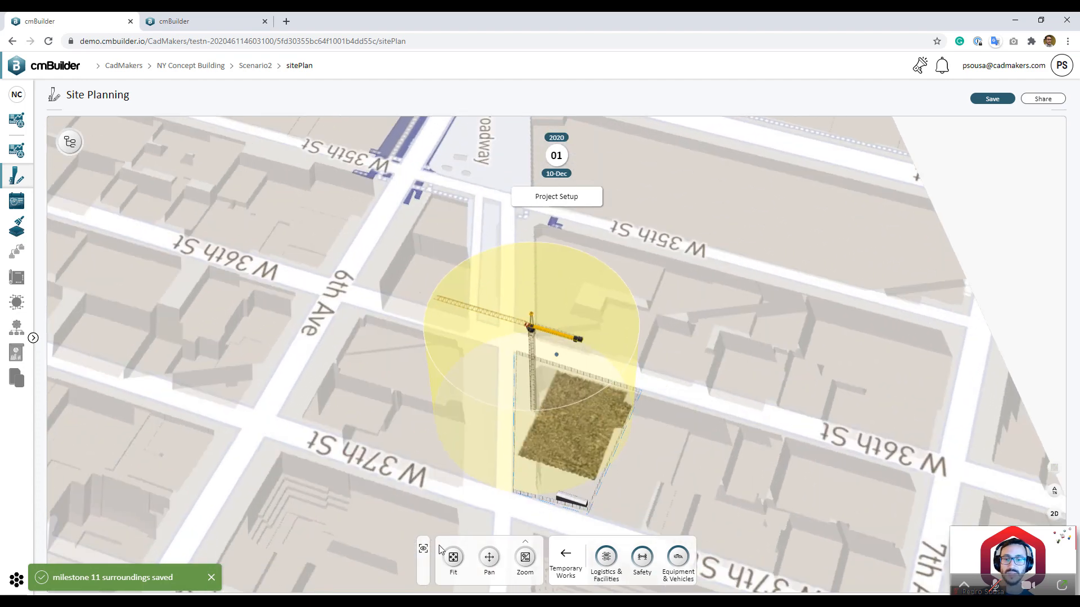
left_click(423, 548)
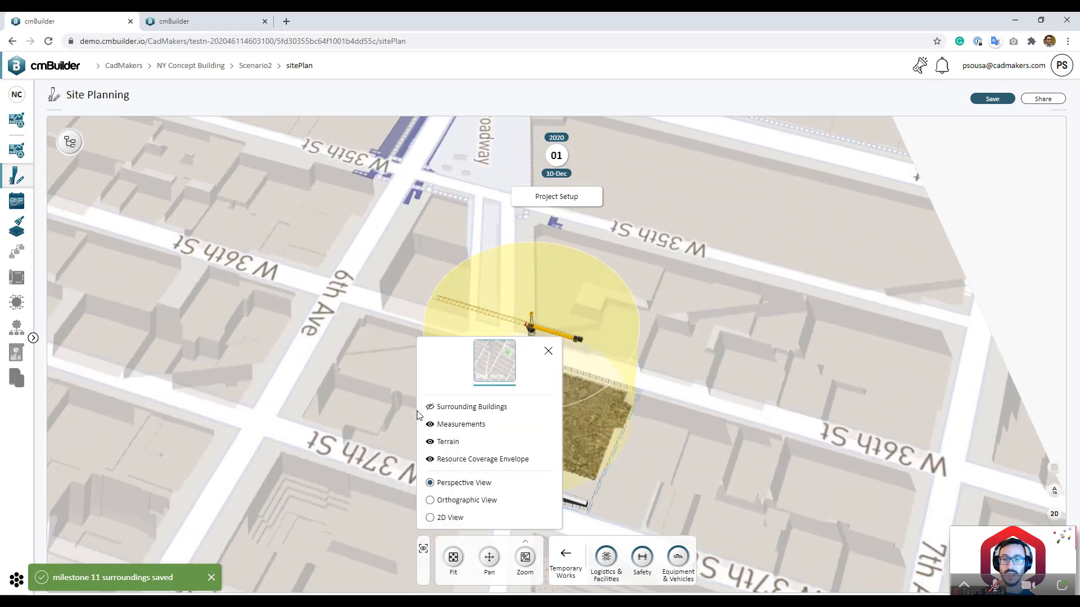
left_click(455, 410)
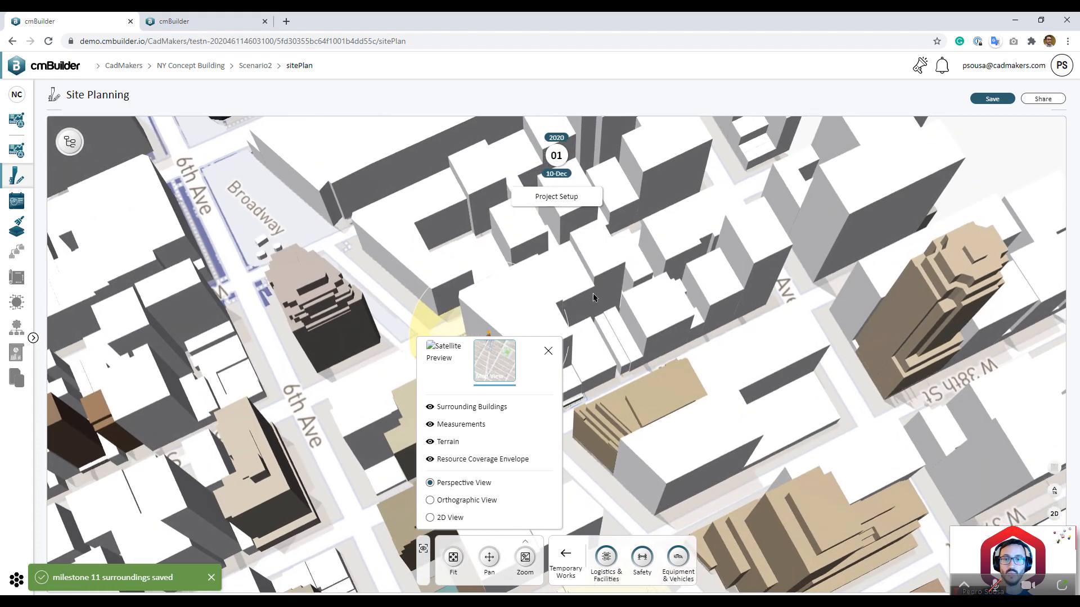
left_click(637, 303)
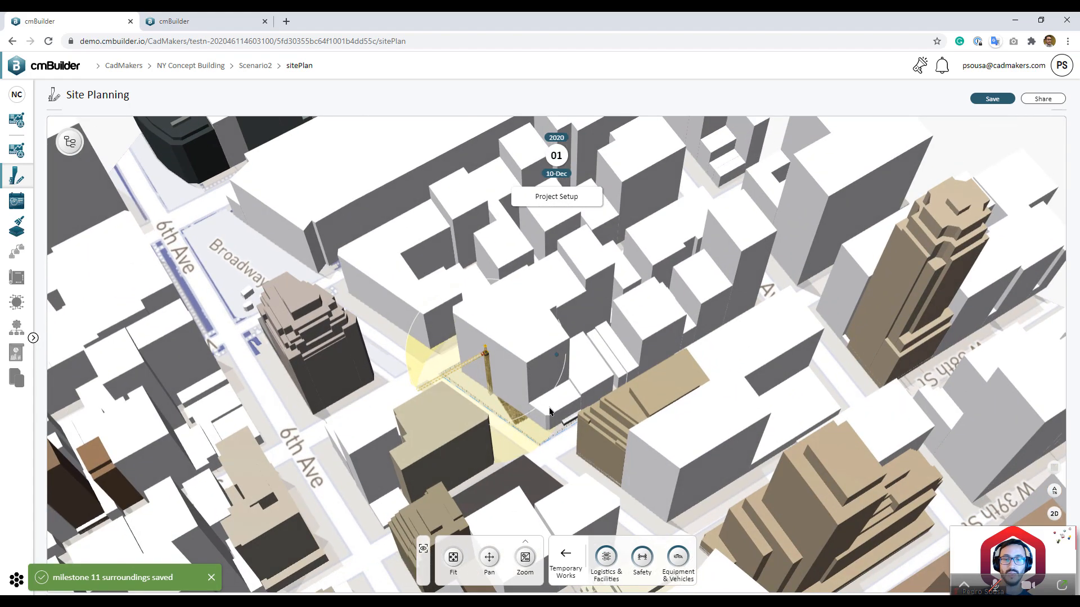
scroll(563, 430, "up", 2)
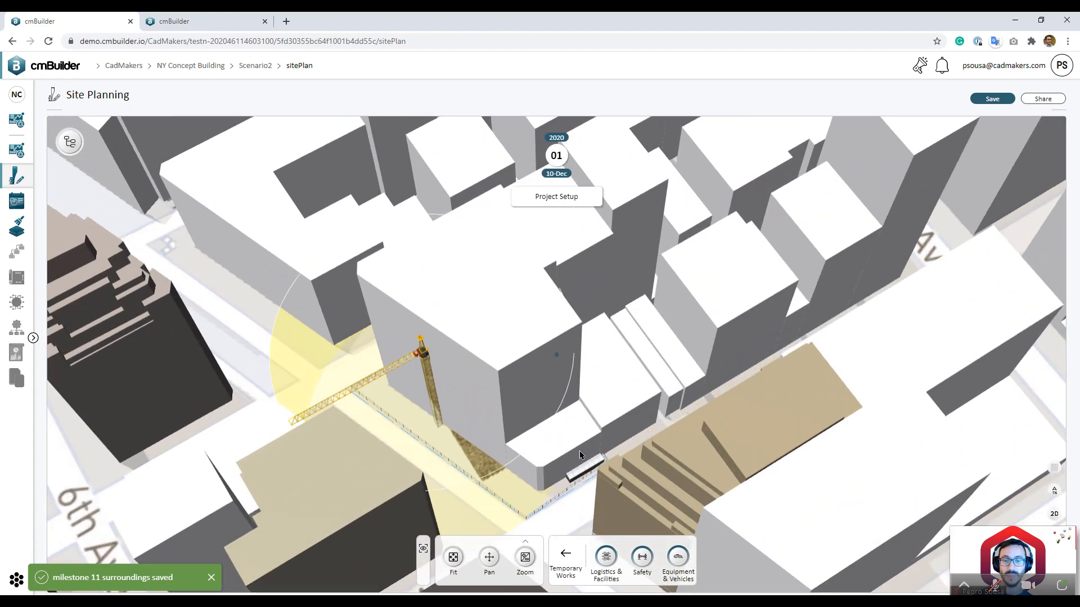
Step: Delete the small Unknown box and the larger blue box, then orbit toward the crane site
right_click(594, 461)
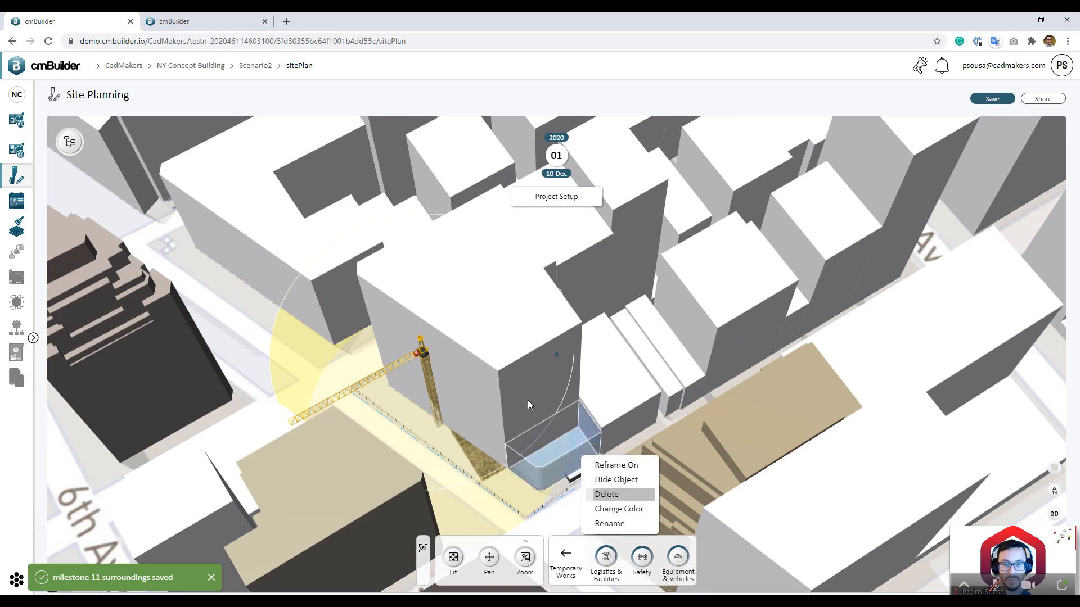
left_click(618, 495)
left_click(493, 371)
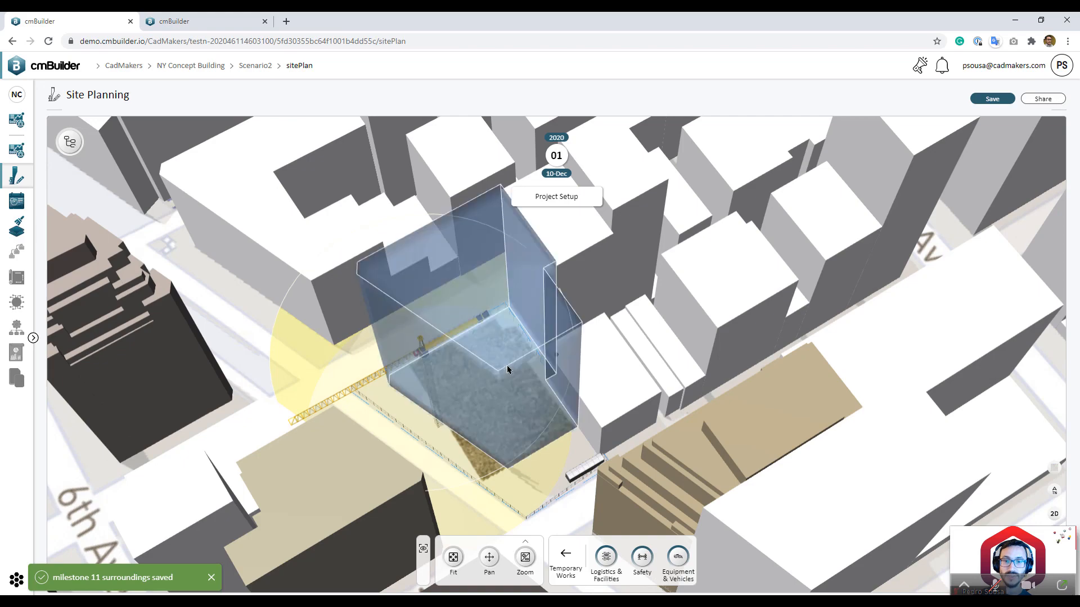
right_click(526, 388)
left_click(533, 399)
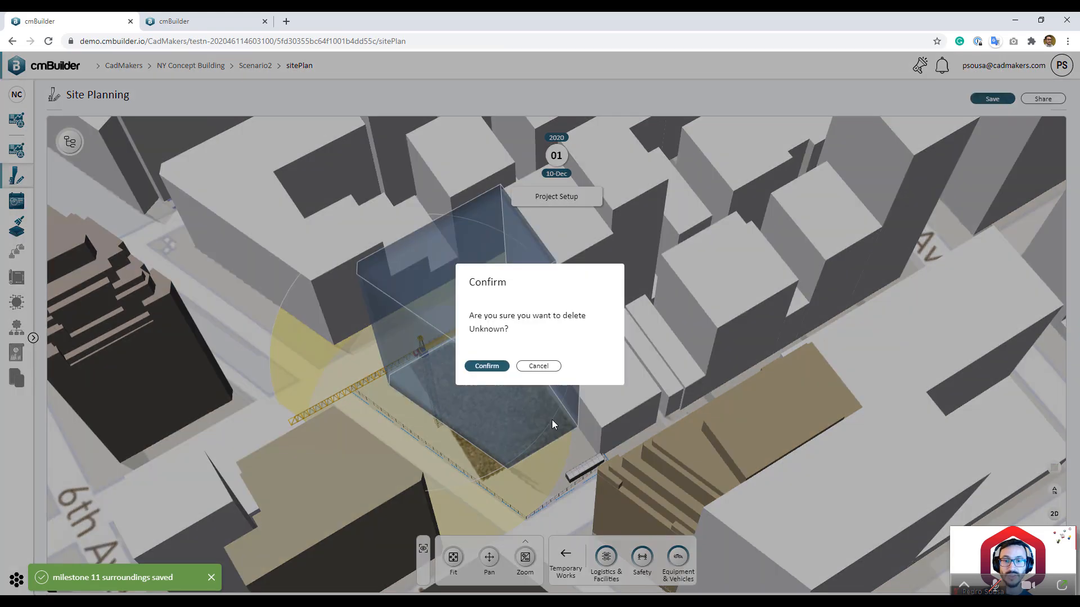
left_click(485, 367)
left_click_drag(552, 408, 707, 410)
scroll(600, 325, "down", 5)
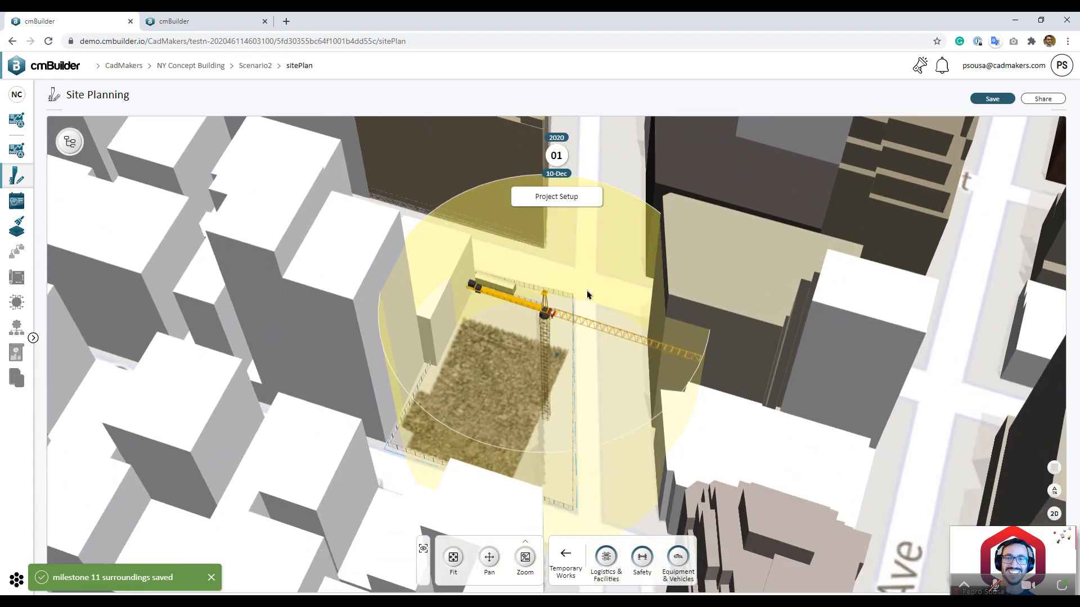
Step: Step from Project Setup forward through the schedule to milestone 5
mouse_move(588, 164)
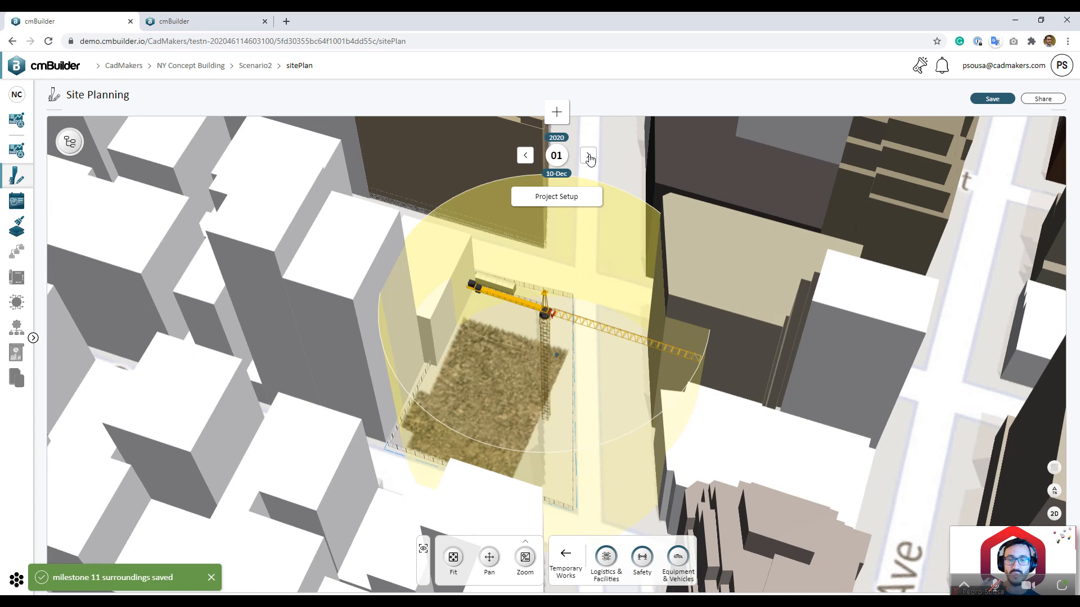
left_click(589, 157)
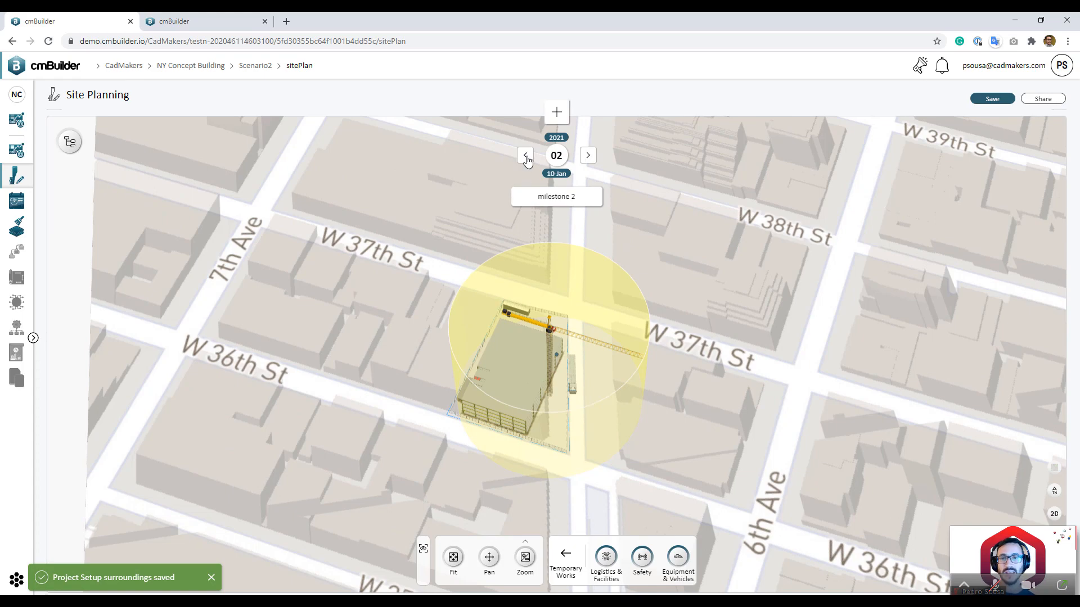
left_click(526, 160)
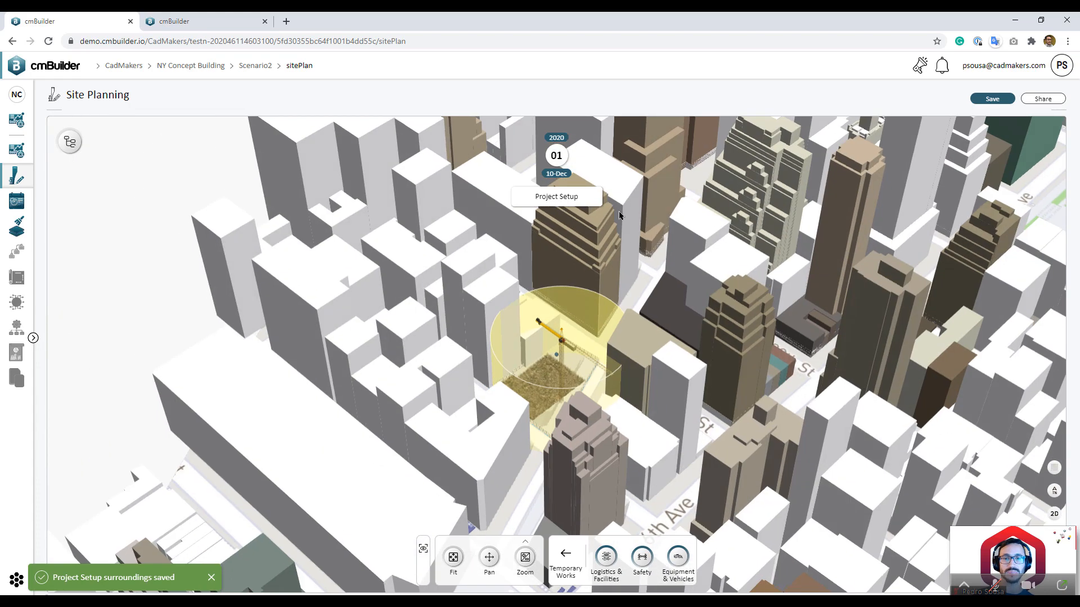
left_click(587, 162)
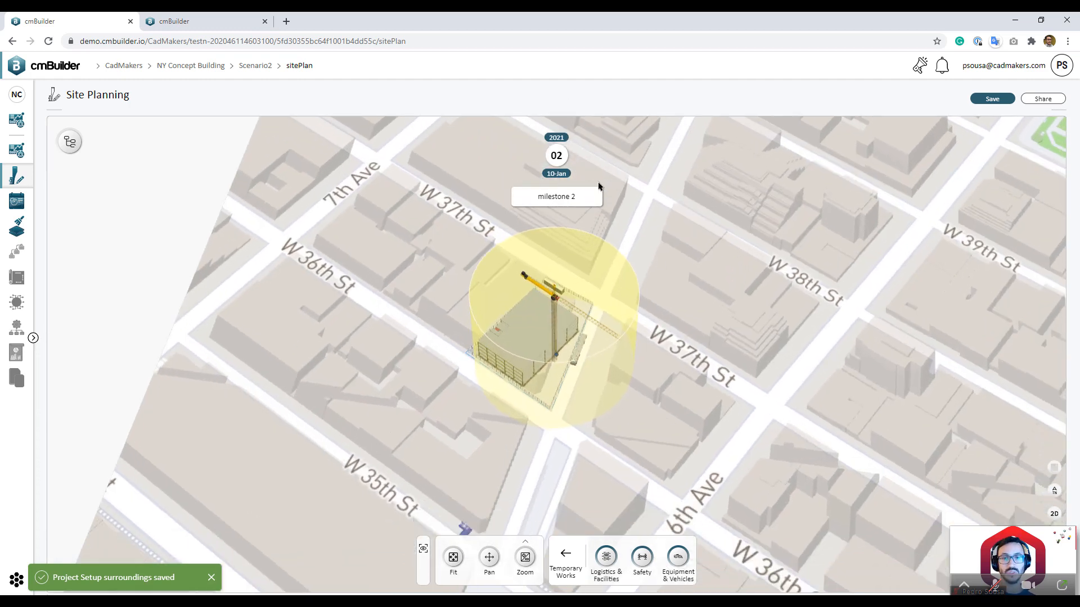
left_click(587, 160)
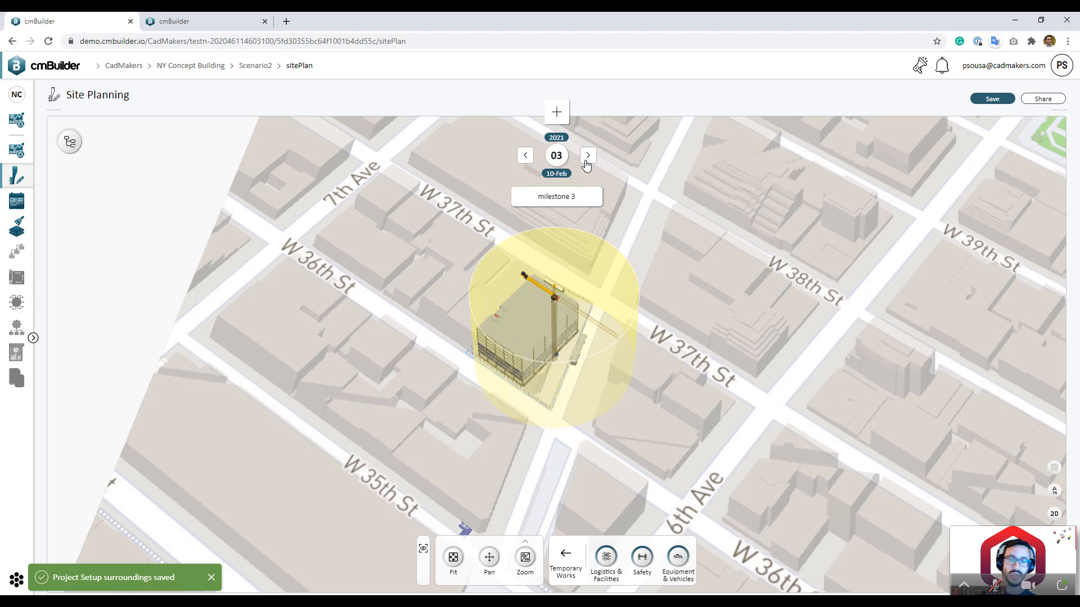
left_click(587, 160)
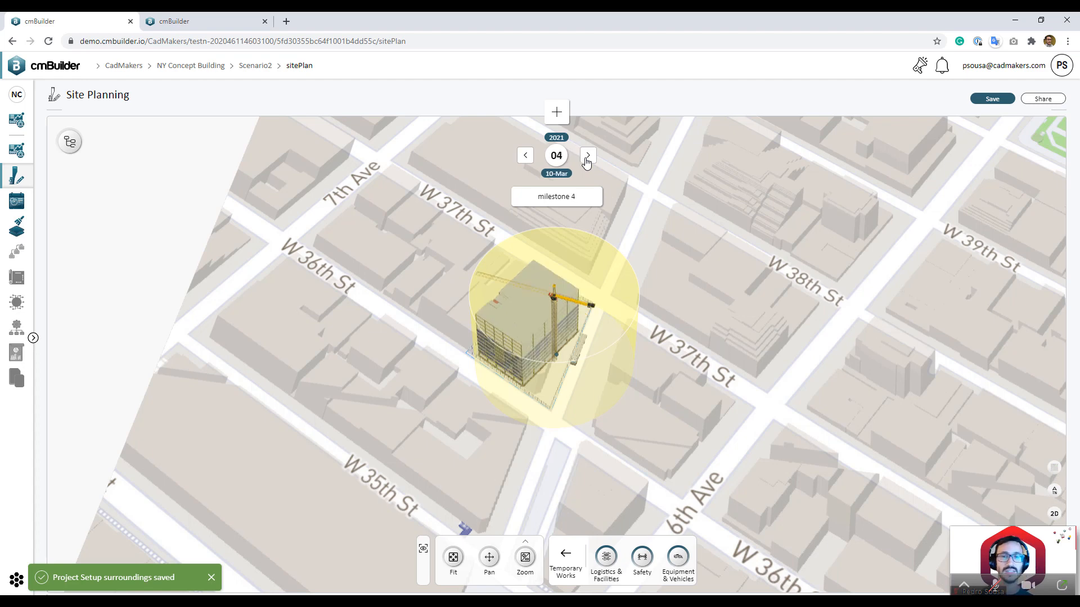
left_click(587, 160)
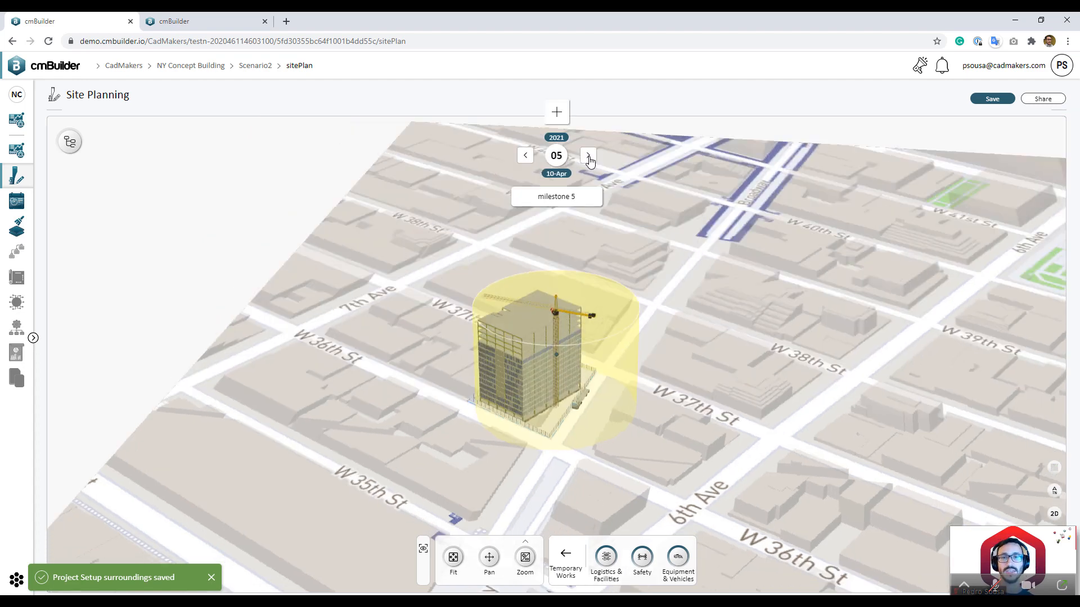
Step: Advance through milestones 6–10 to milestone 11 and orbit around the finished tower
left_click(588, 157)
left_click(589, 157)
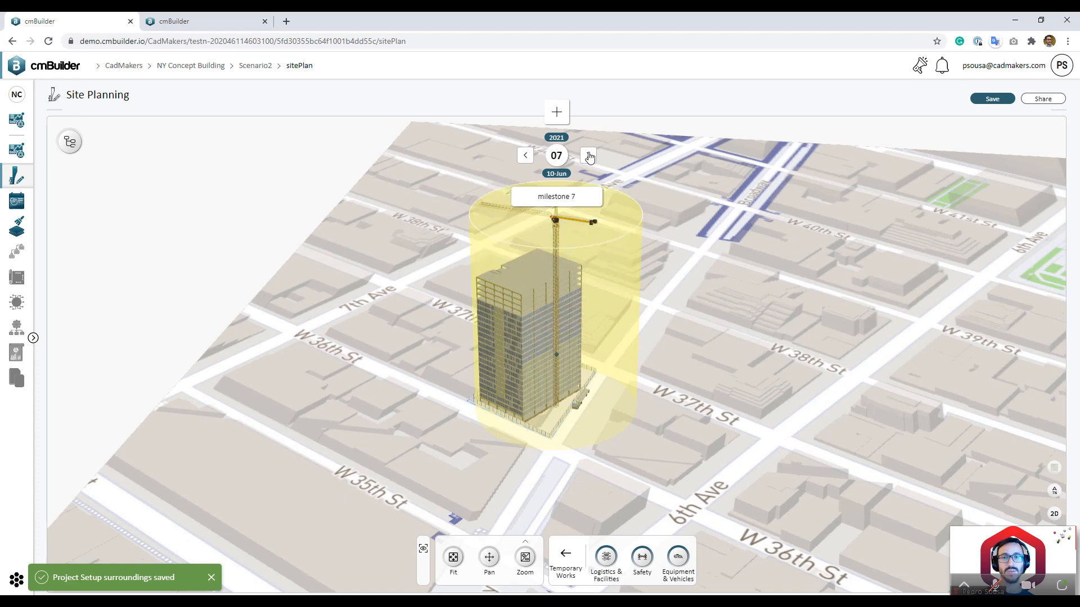
left_click(589, 158)
left_click(588, 157)
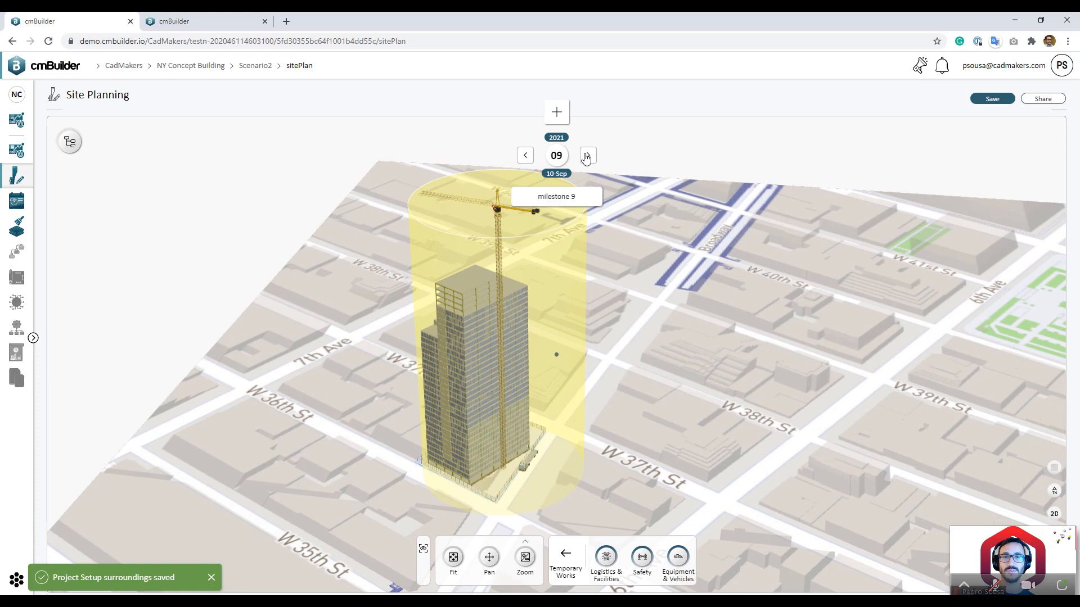
left_click(586, 157)
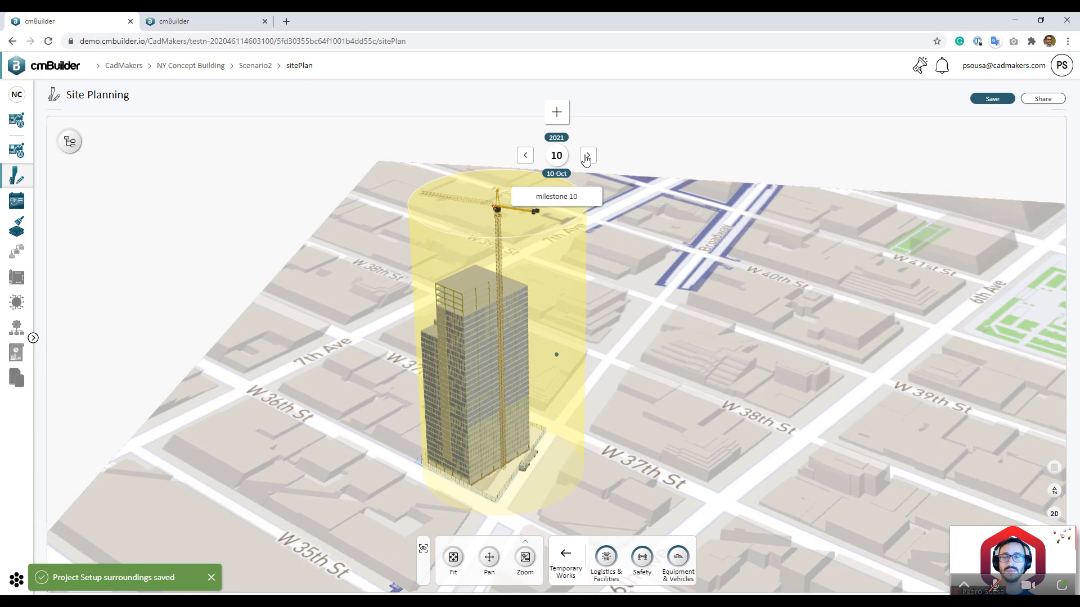
left_click(587, 158)
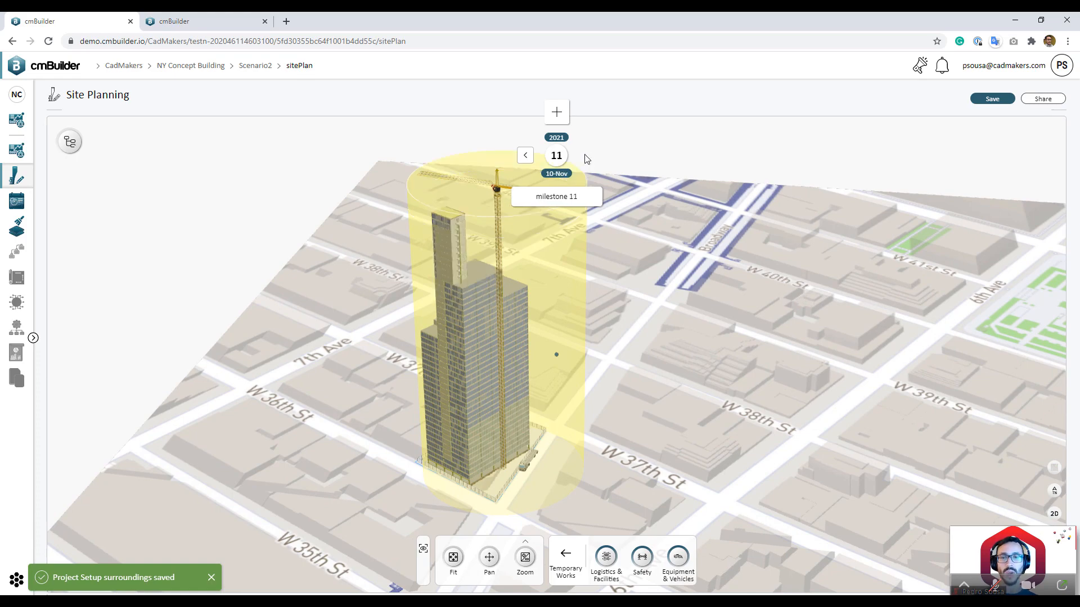
left_click_drag(693, 351, 765, 434)
left_click_drag(773, 376, 742, 286)
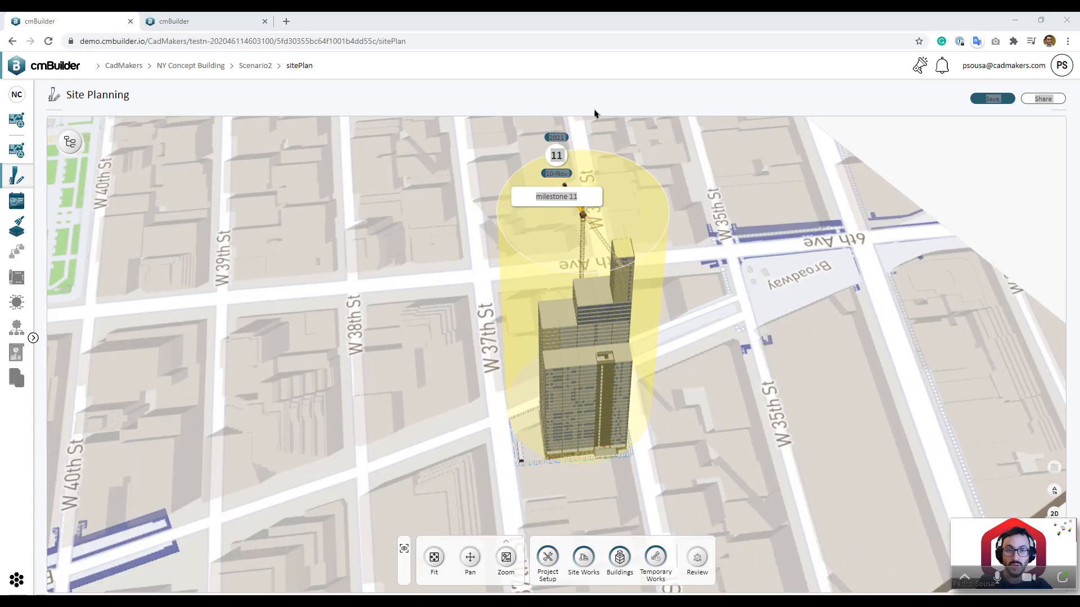
Step: Generate a view-only site-layout link expiring 11-02-2021, copy it, and close the window
left_click(830, 358)
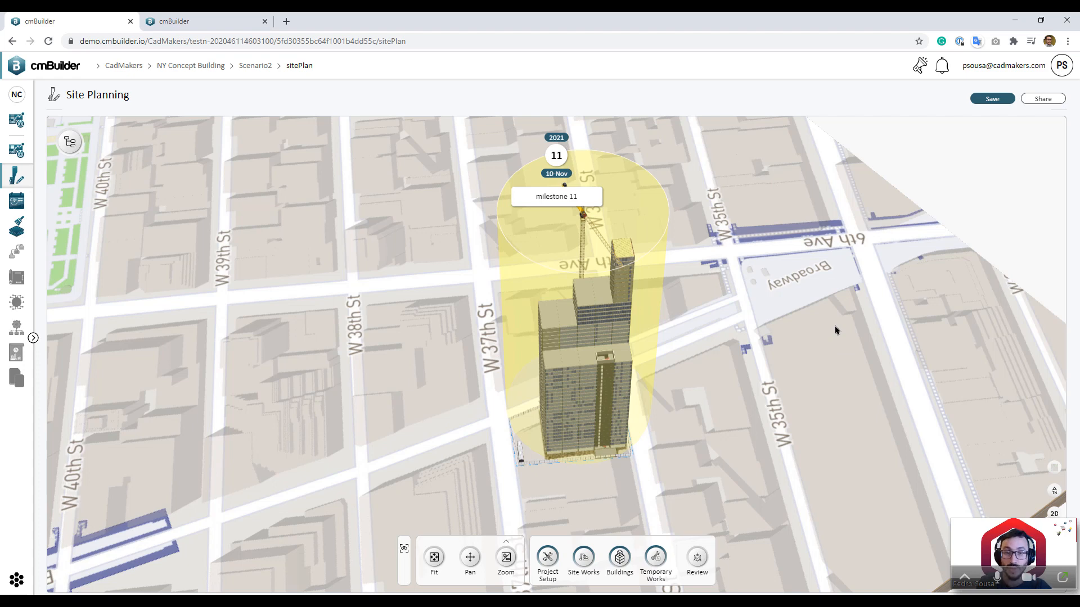
left_click(1043, 99)
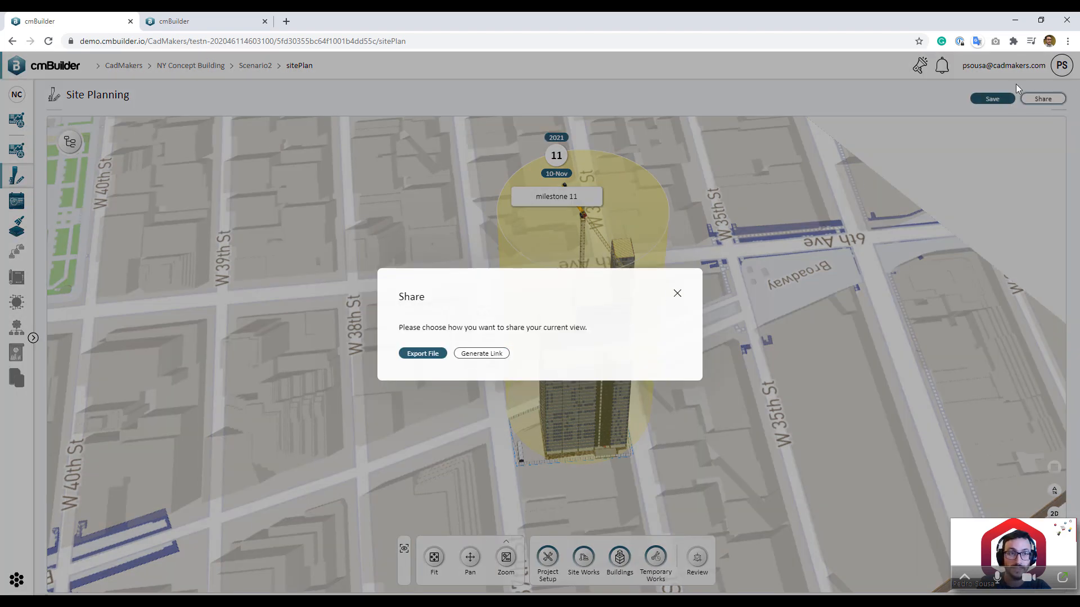
left_click(506, 354)
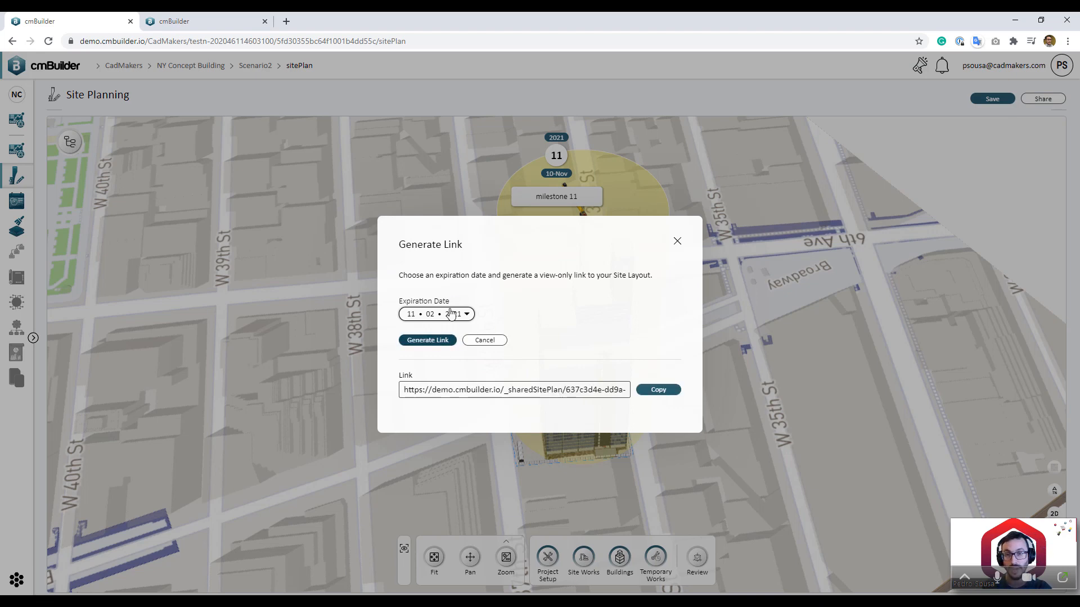
left_click(665, 388)
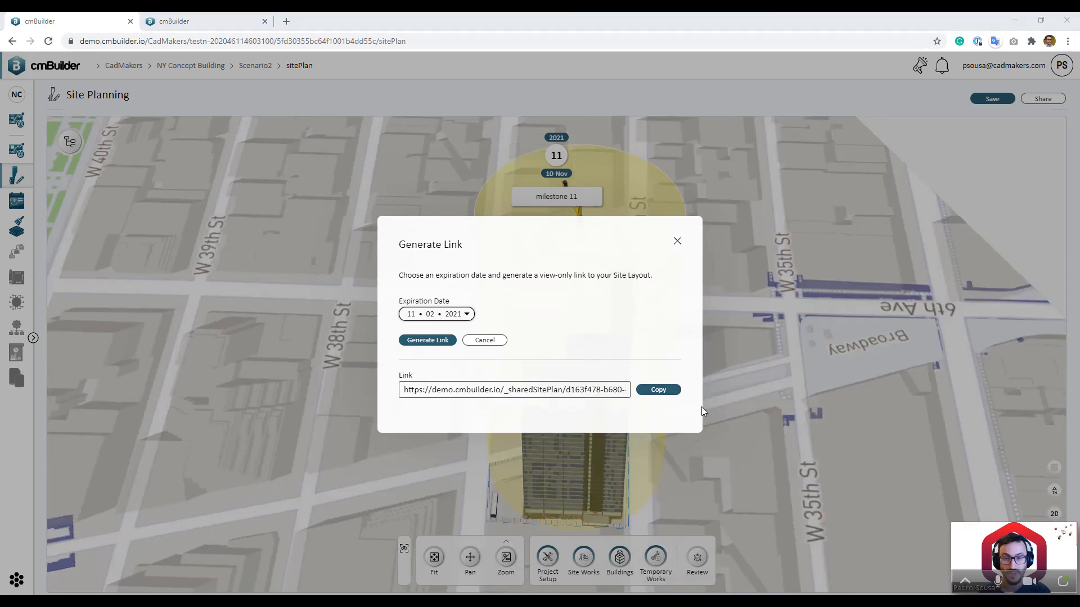
left_click(677, 242)
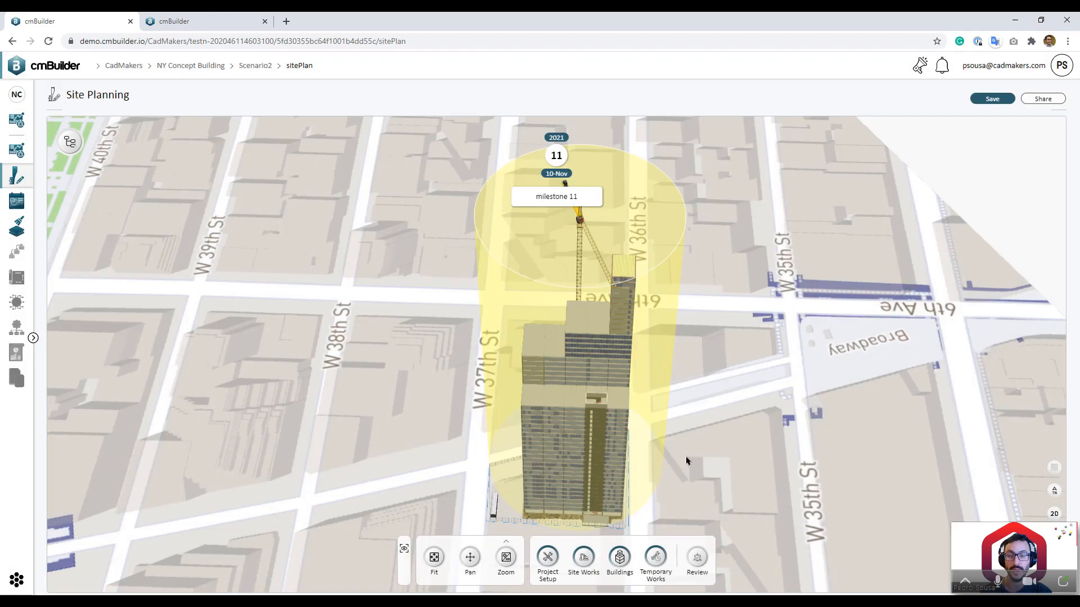
right_click_drag(686, 457, 741, 463)
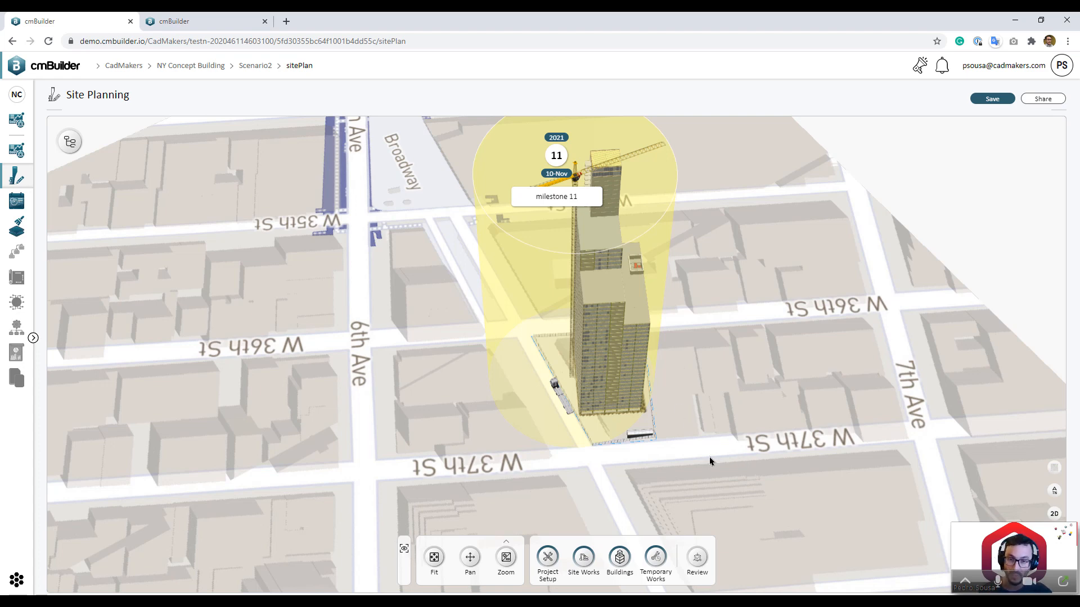
middle_click_drag(710, 456, 664, 396)
scroll(648, 480, "up", 3)
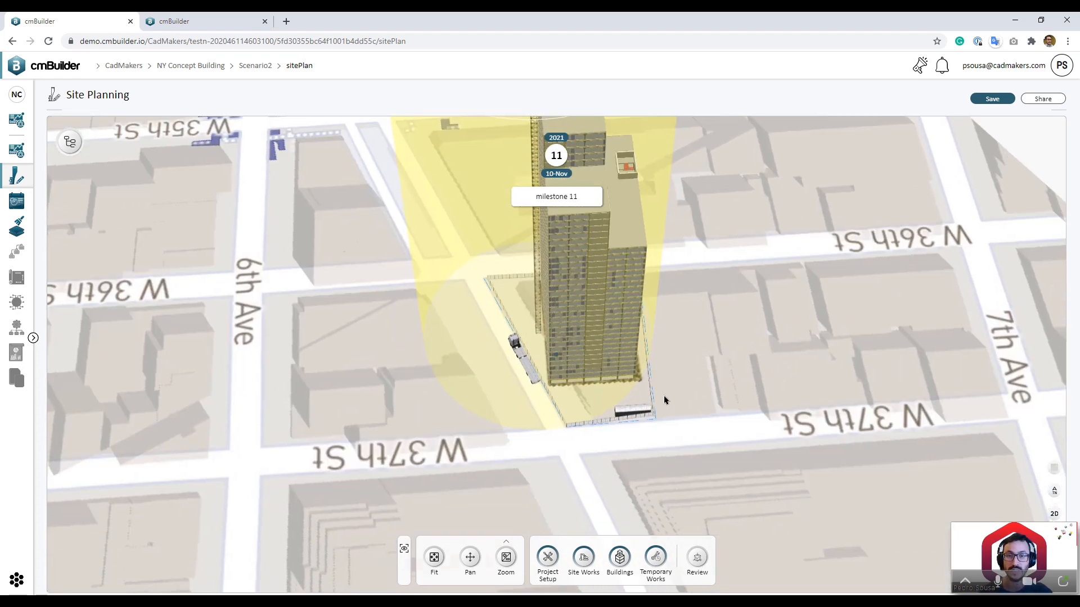
scroll(664, 394, "up", 2)
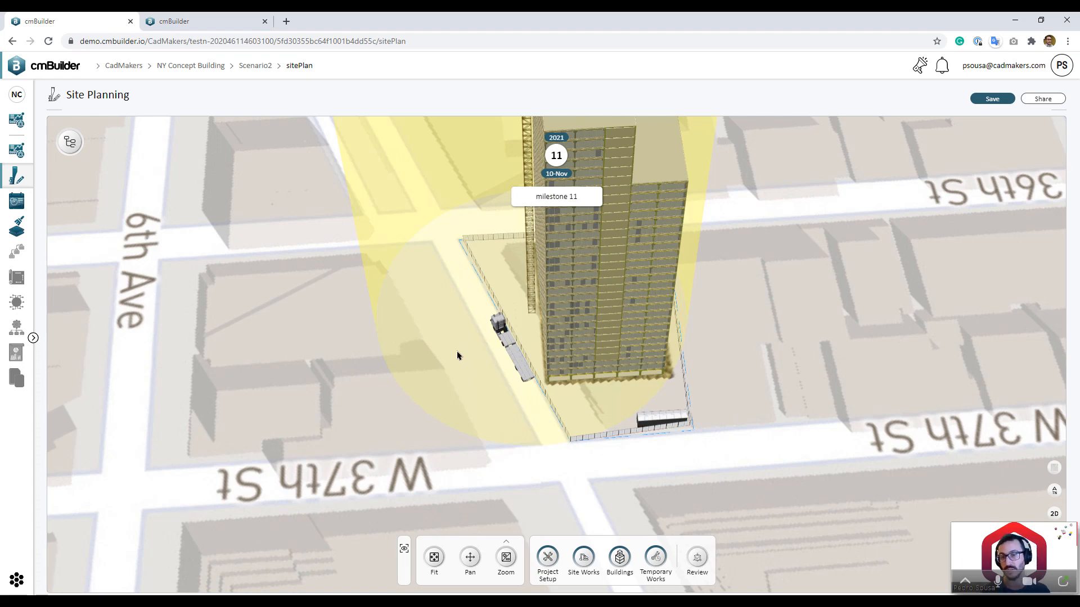
Step: Save the site plan, return to the NY Concept Building overview, and choose Duplicate for Scenario2
left_click(214, 70)
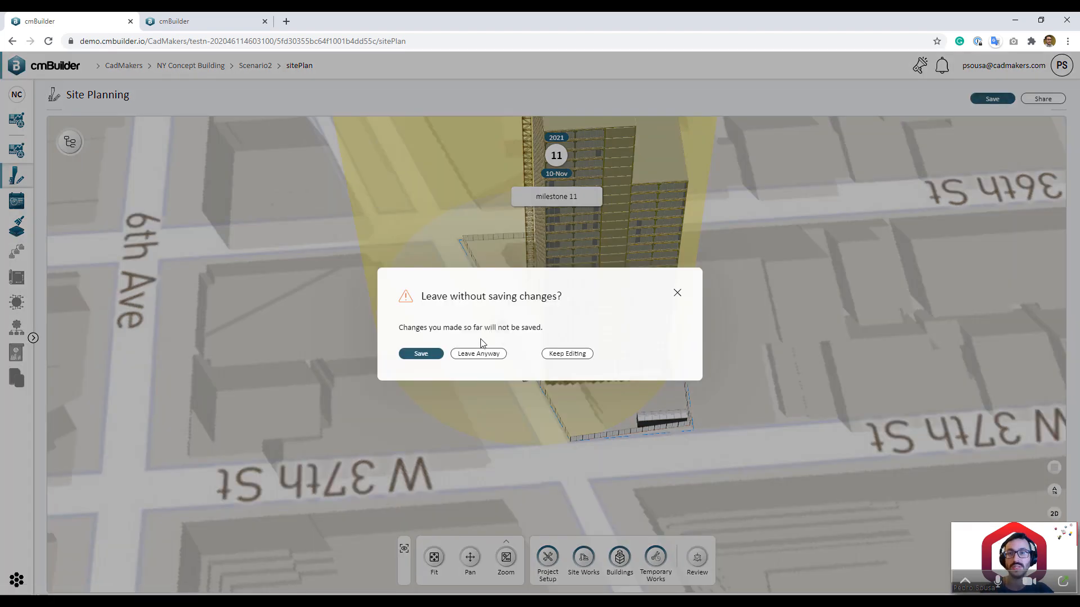
left_click(430, 359)
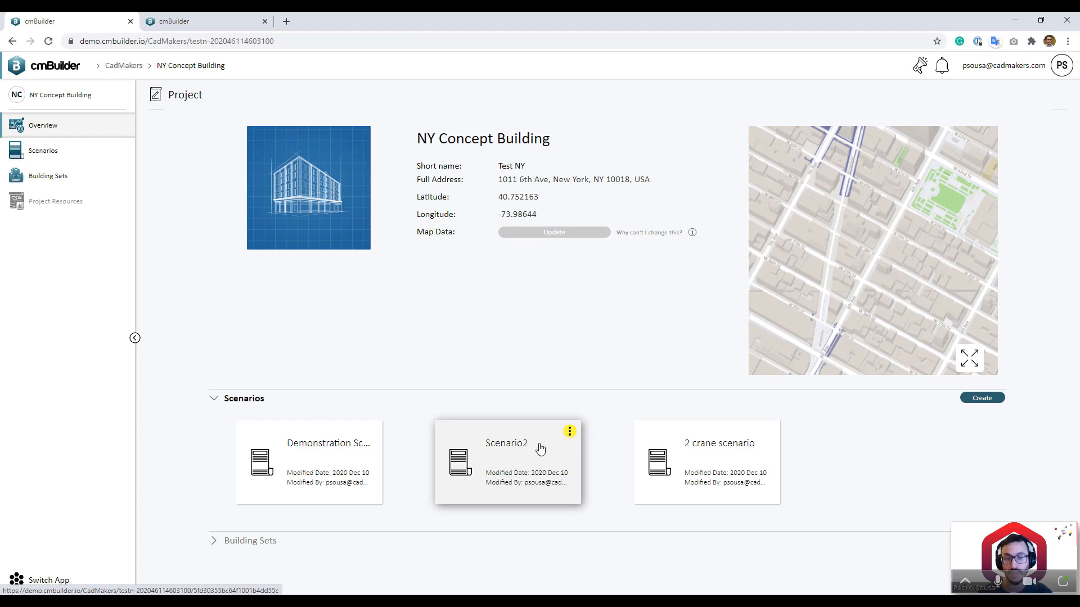
left_click(570, 433)
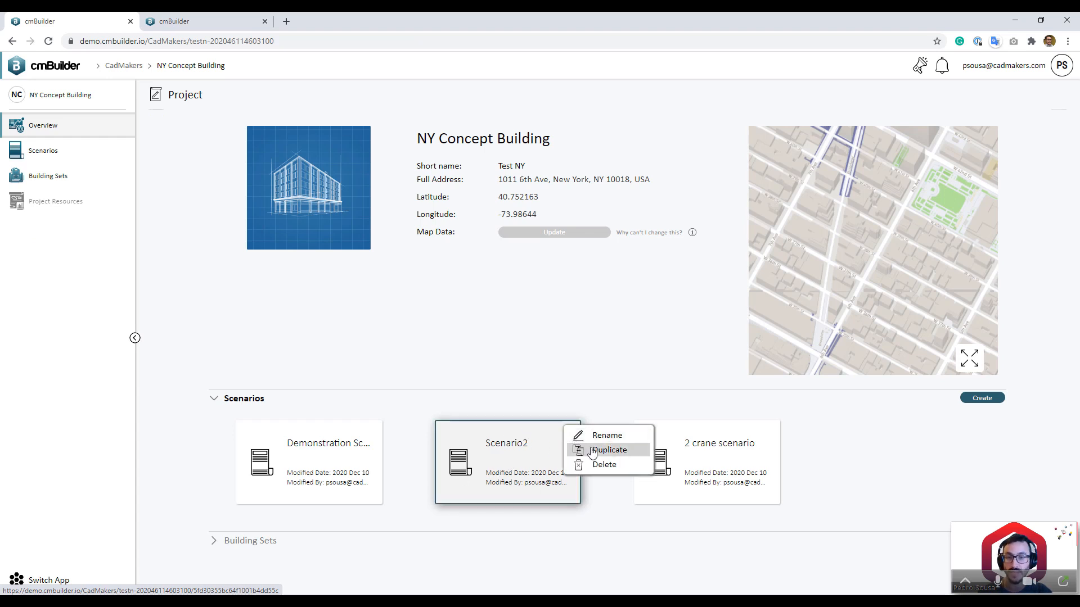
left_click(593, 450)
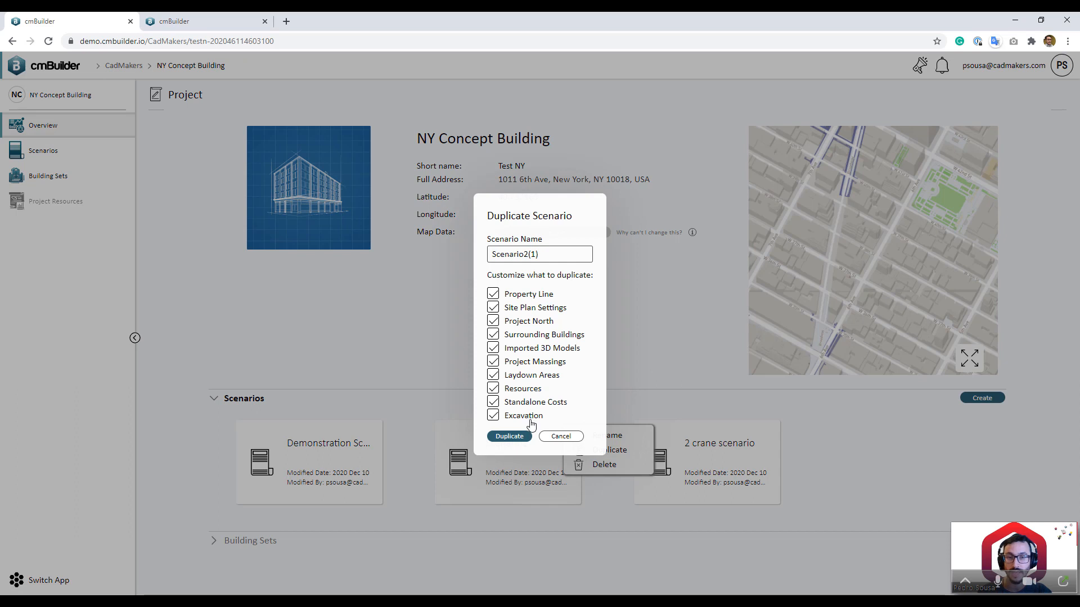